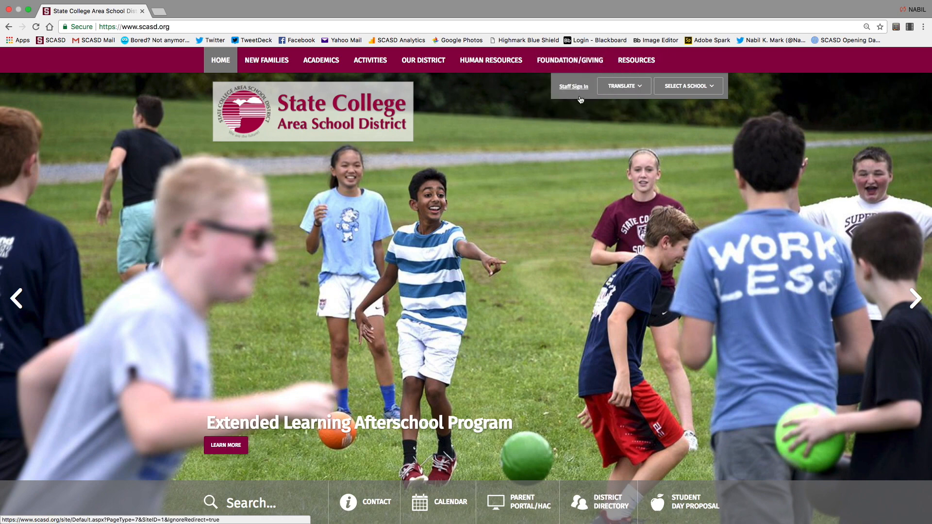
Go to the Staff Sign In page from the top of the scasd.org homepage.
click(574, 88)
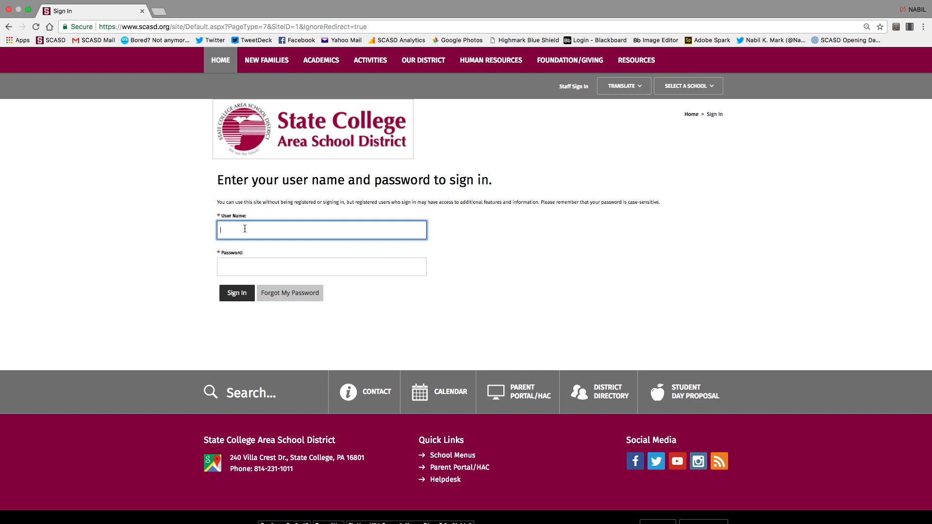
Sign in with the staff account's user name and password.
text(nkm13)
key(Tab)
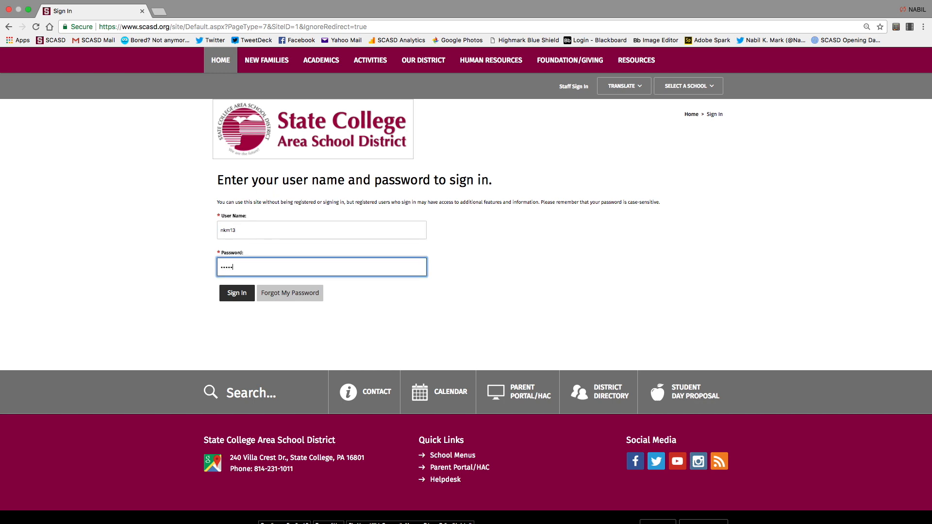
text(•)
key(Return)
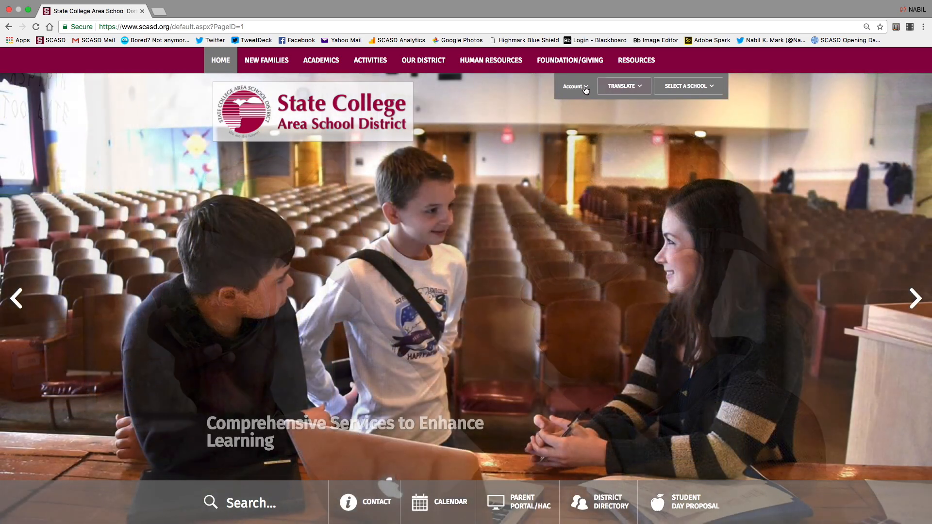
Choose Site Manager from the Account menu to reach the district Site Workspace.
click(585, 87)
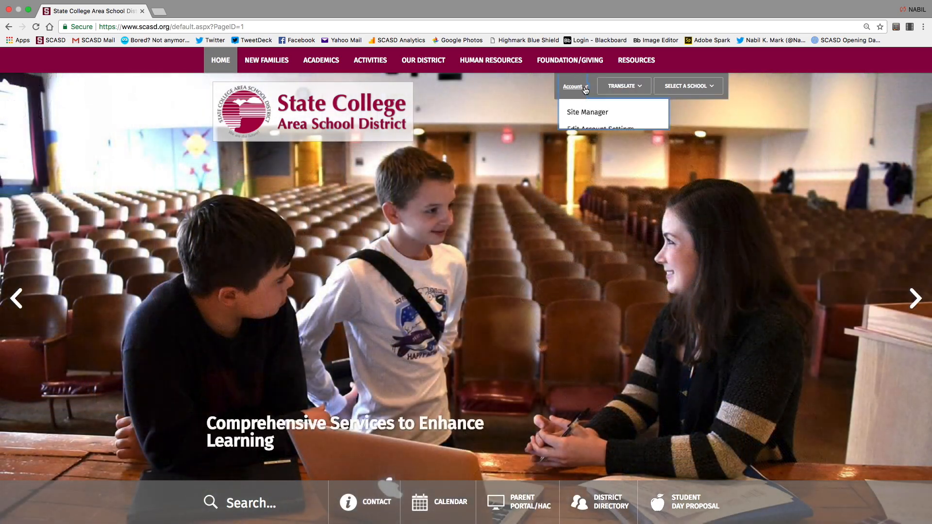
click(578, 116)
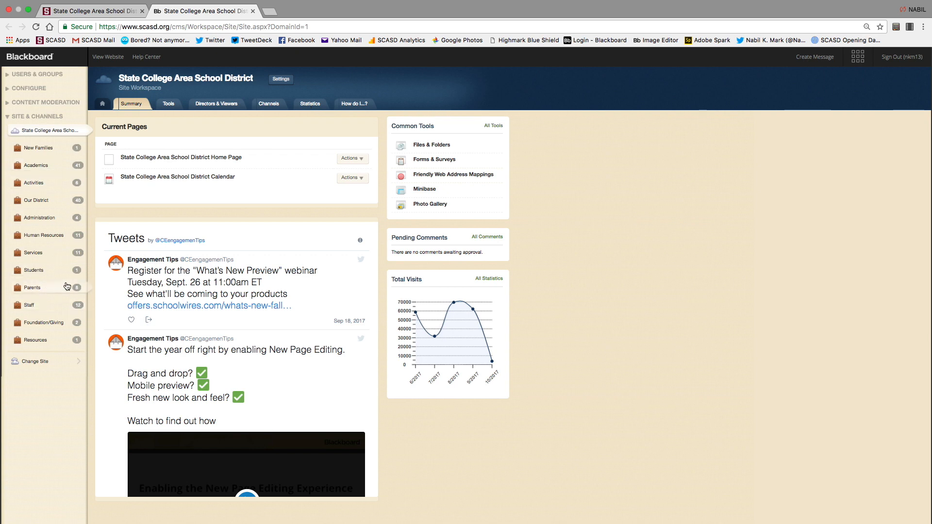
Browse the Change Site and Administration lists, reload the district site, then return to the homepage tab.
click(37, 360)
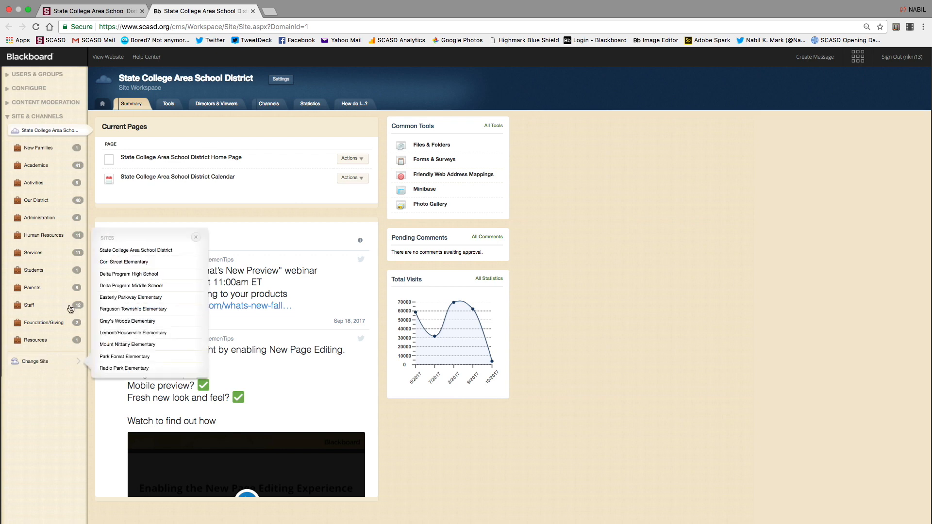
click(65, 219)
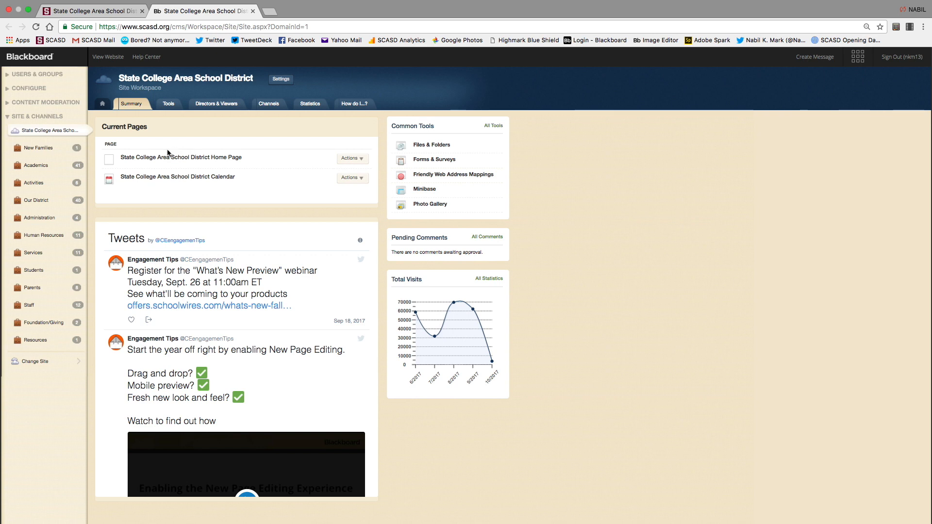
click(38, 134)
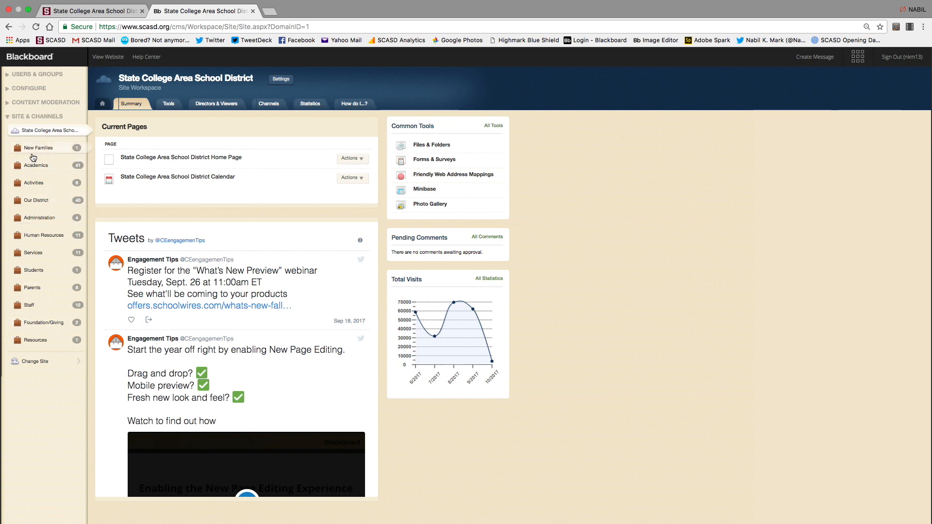
click(80, 11)
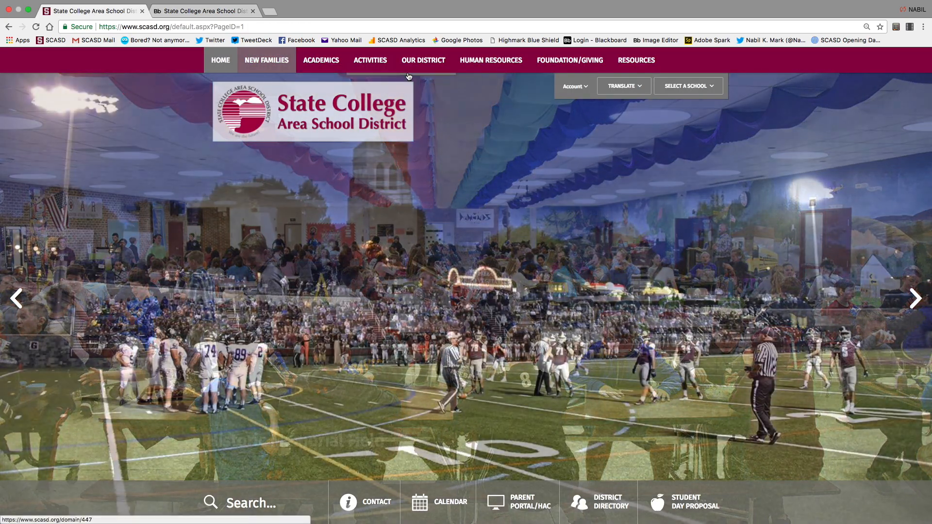
Scroll through the public scasd.org homepage sections, then return to the Blackboard Site Workspace.
mouse_move(561, 67)
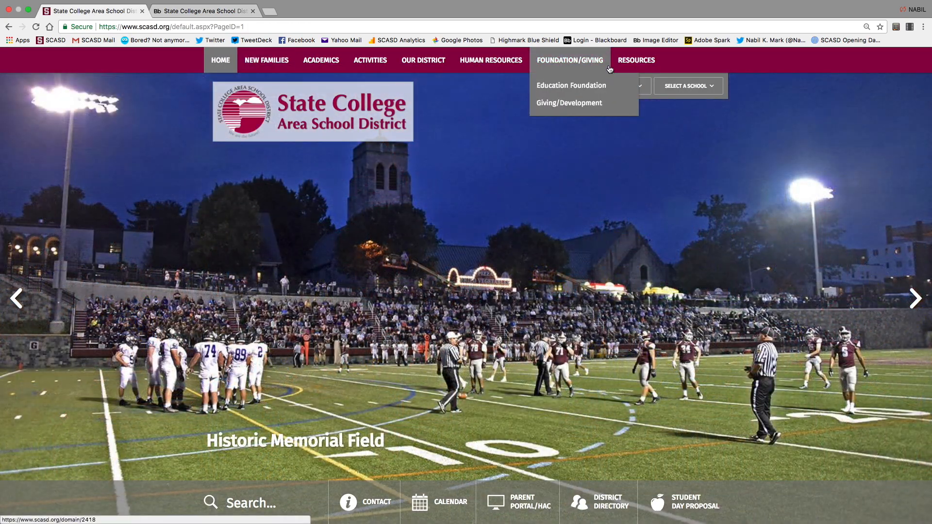
click(190, 11)
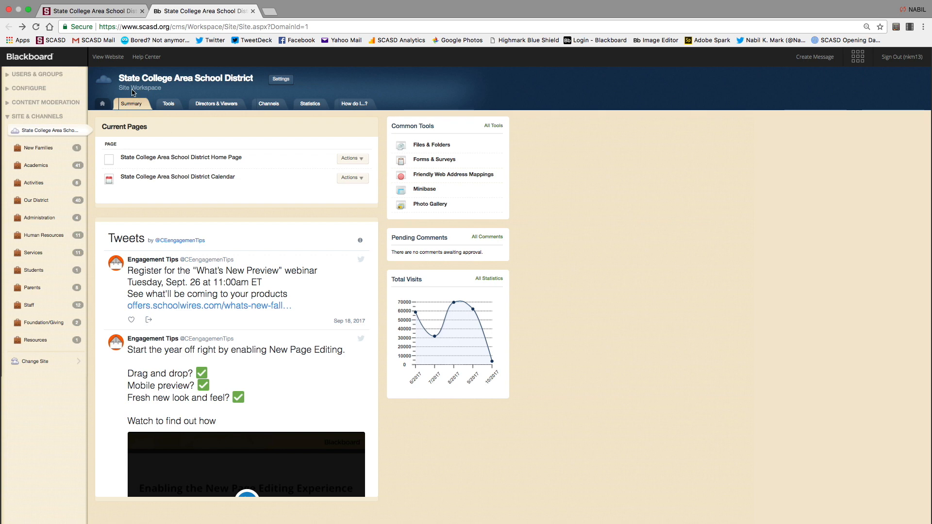
click(92, 11)
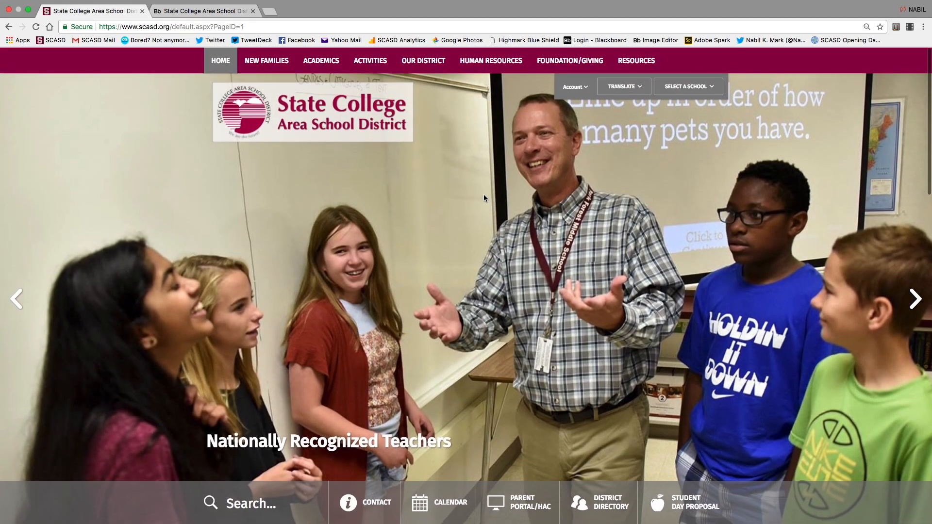
scroll(528, 281, down, 5)
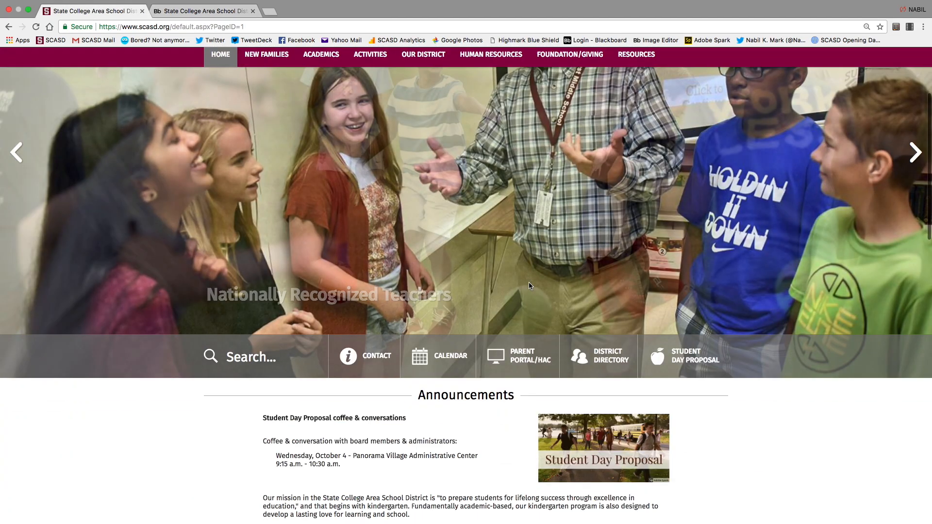
scroll(433, 279, down, 8)
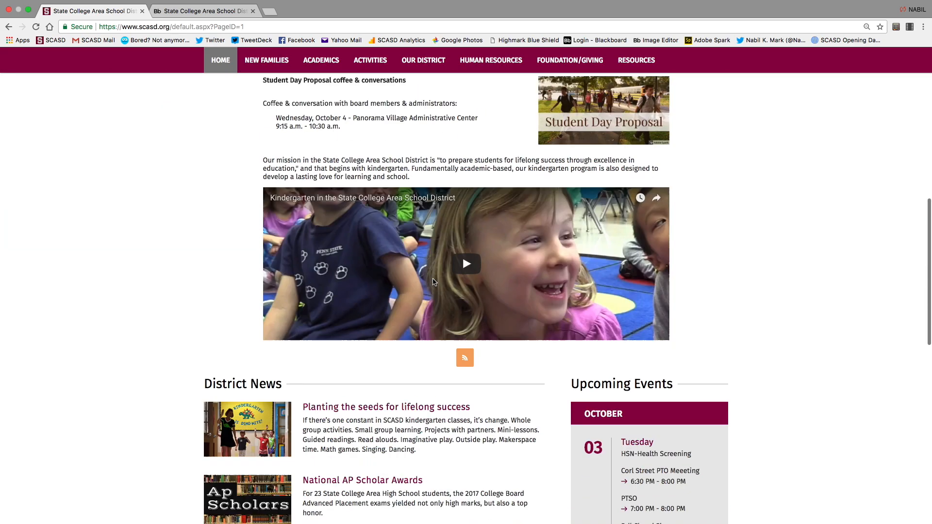
scroll(265, 329, up, 1)
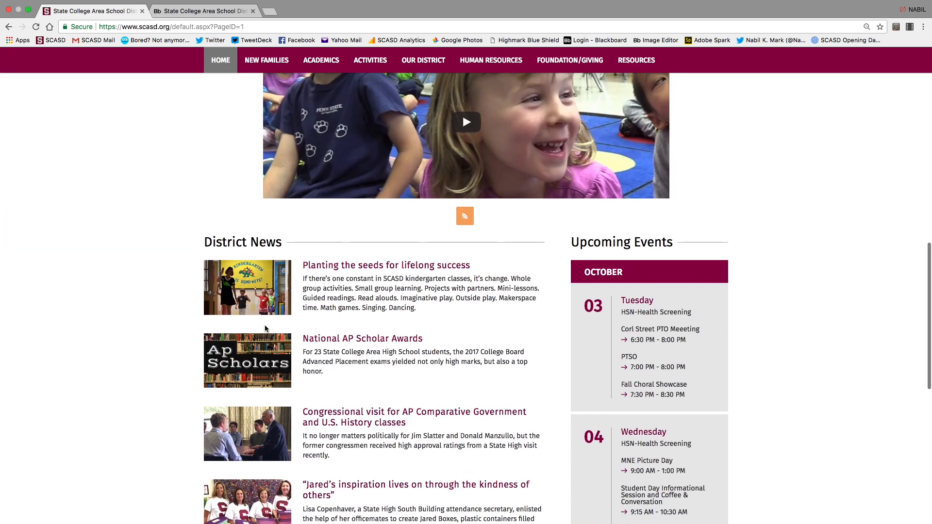
scroll(400, 347, down, 7)
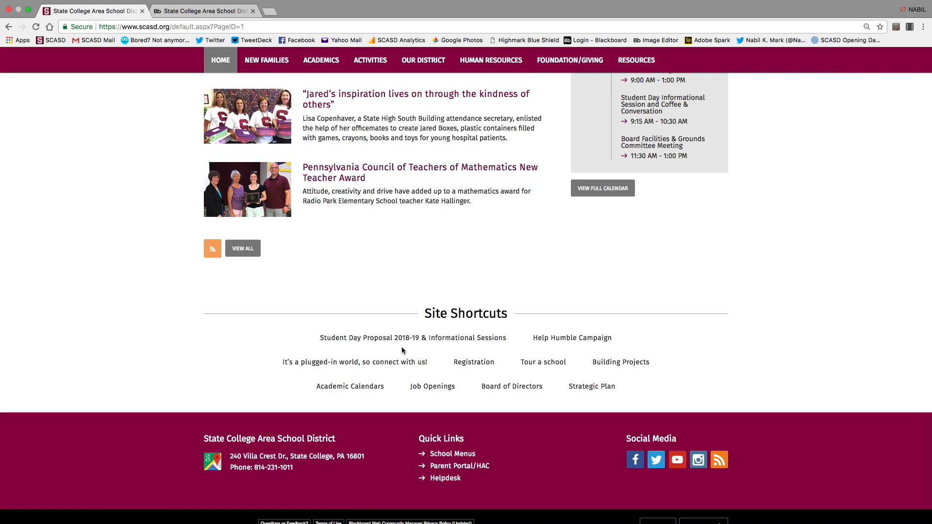
scroll(401, 346, up, 8)
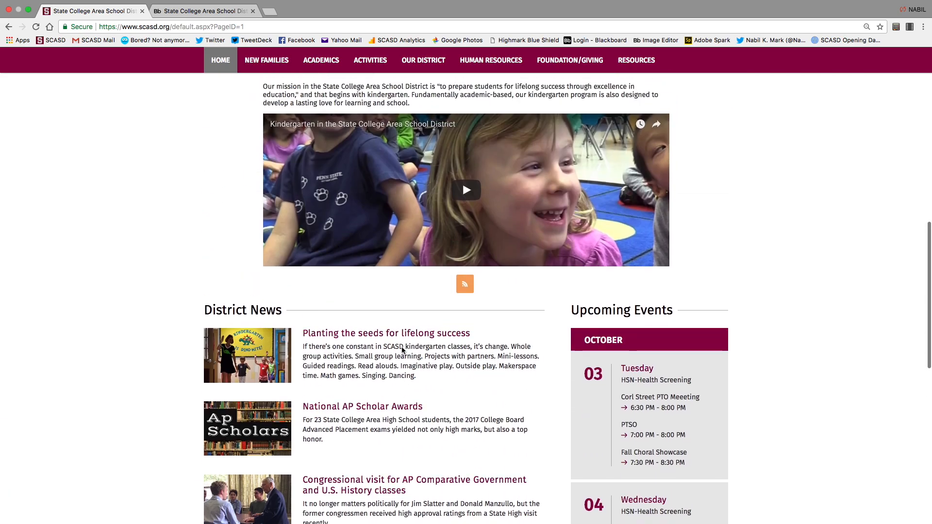
scroll(400, 346, up, 10)
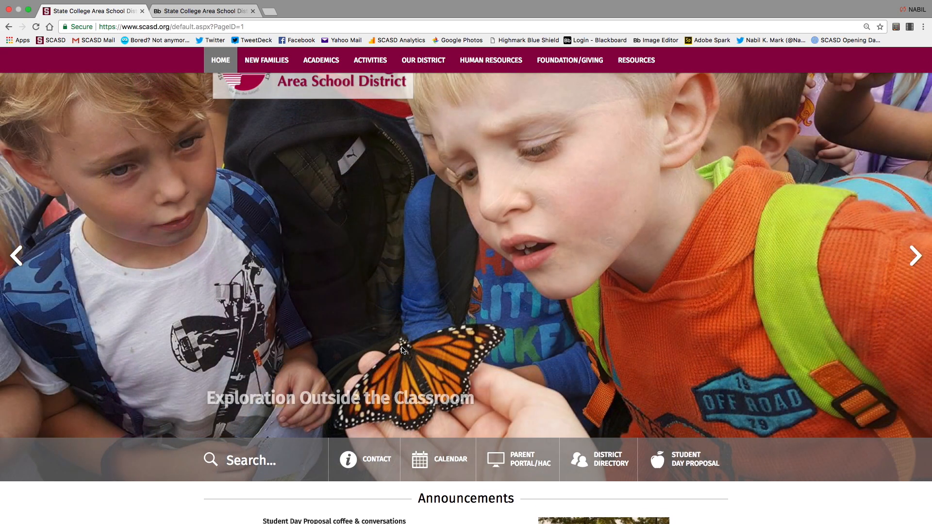
scroll(402, 350, up, 2)
click(220, 16)
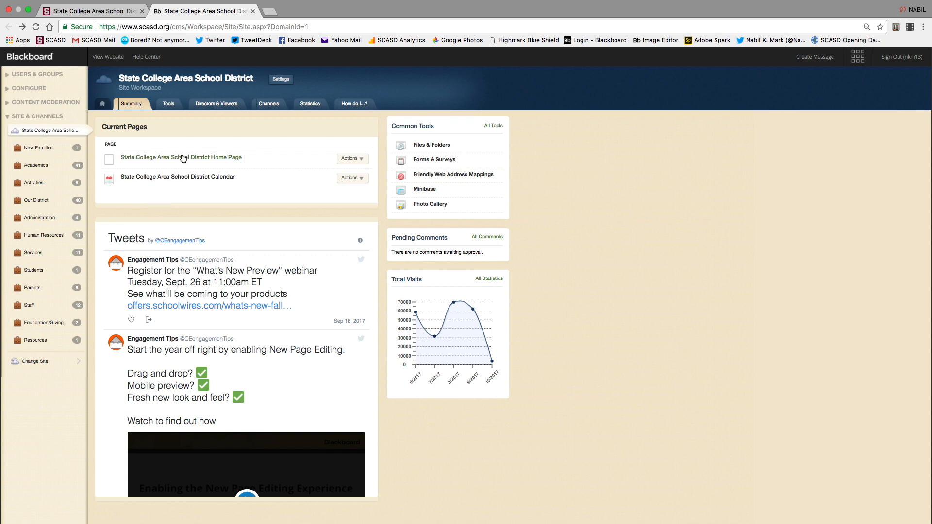
click(46, 135)
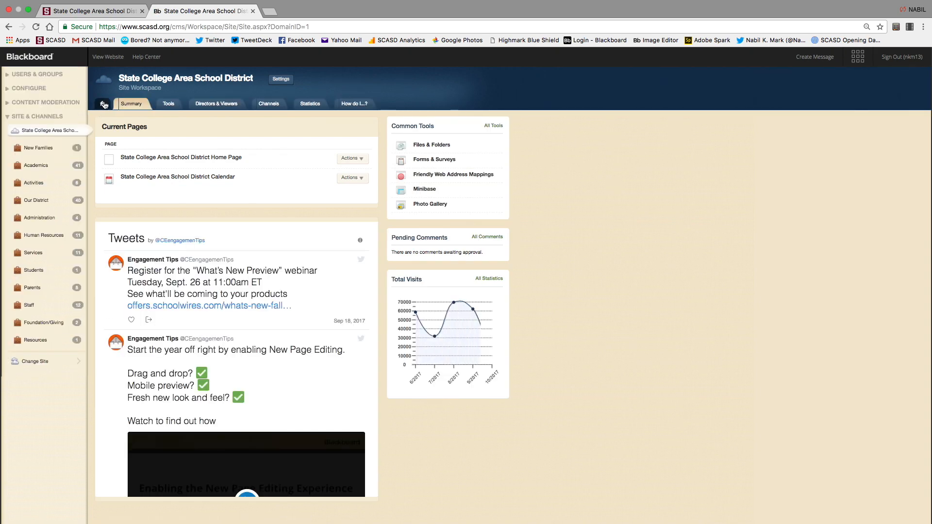
click(104, 104)
click(165, 158)
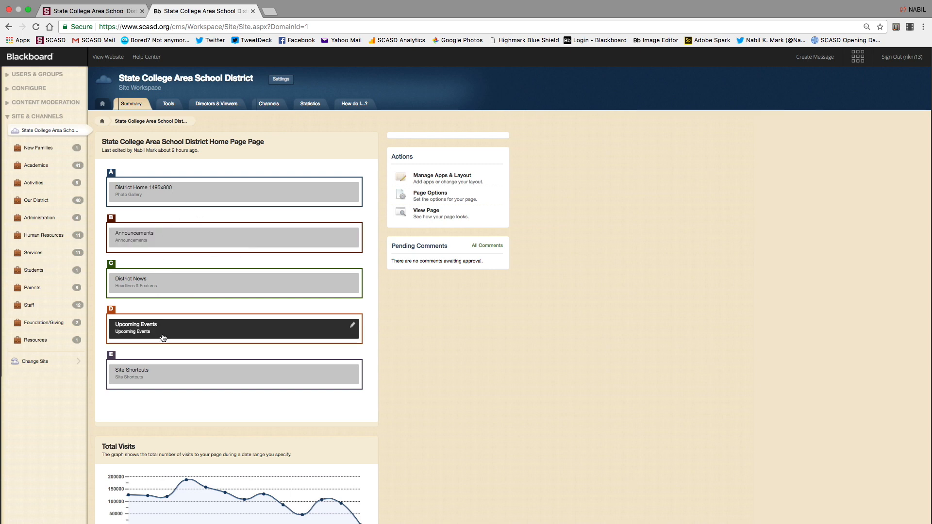
click(102, 123)
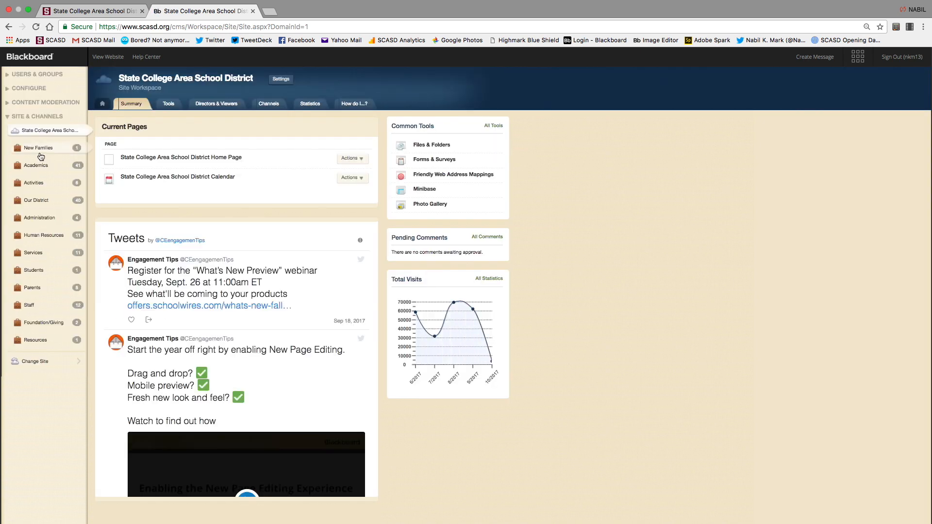
Open the Our District workspace and view the public Our District > Communications page.
click(43, 203)
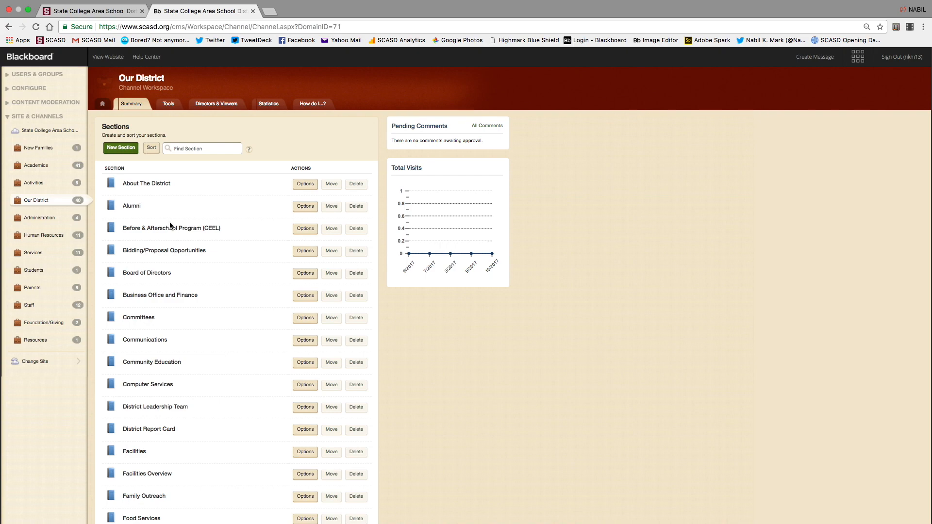
click(109, 11)
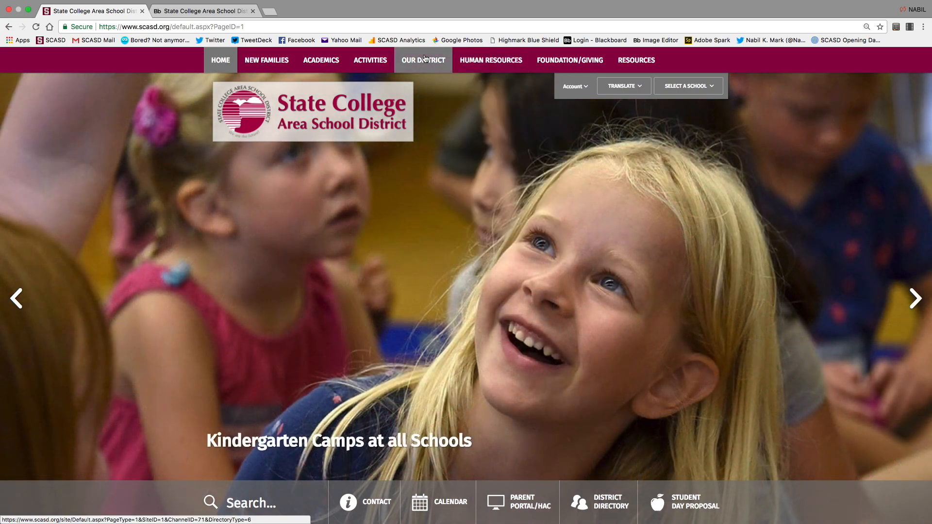
click(425, 58)
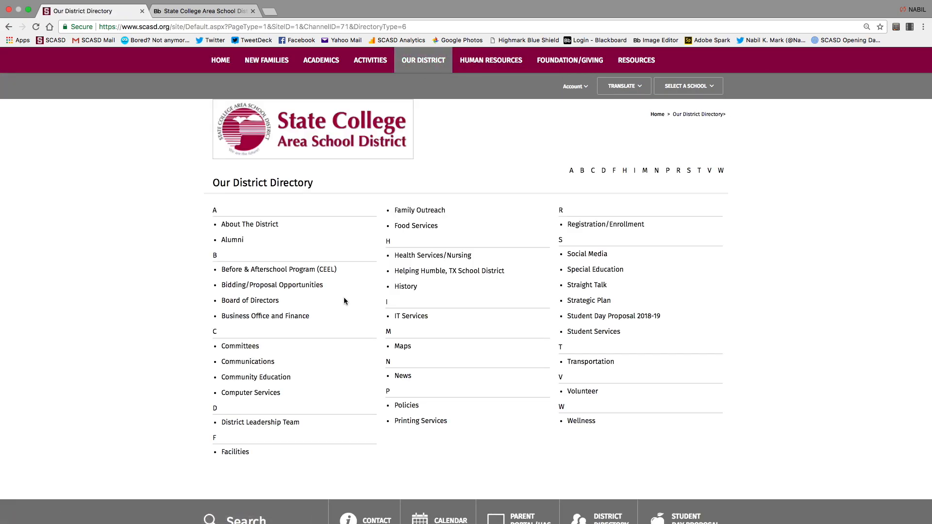
click(247, 361)
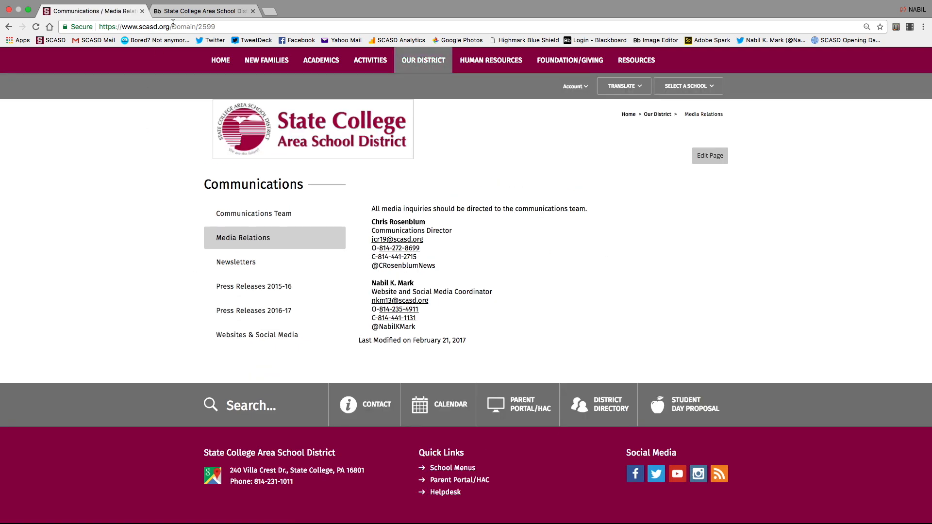
Back in the Blackboard Our District workspace, open the Communications section.
click(192, 11)
scroll(150, 343, down, 5)
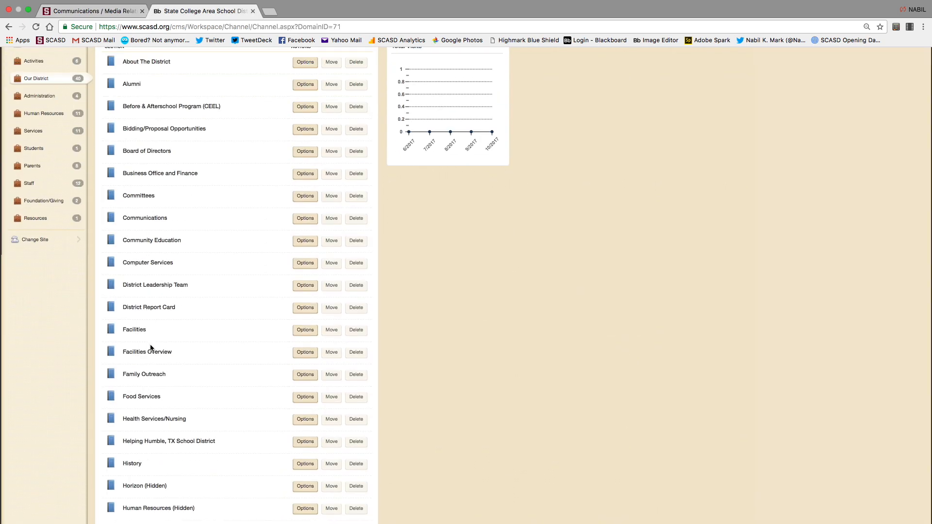
scroll(151, 348, up, 5)
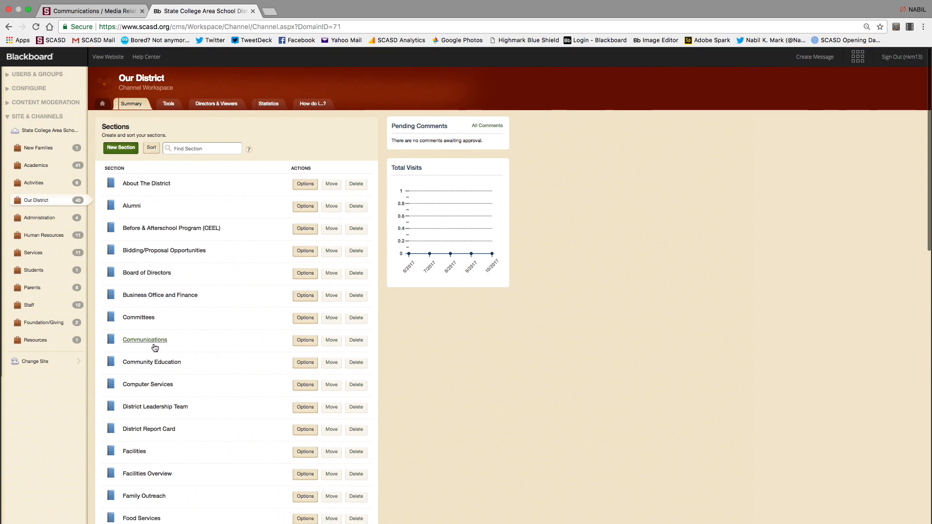
click(151, 340)
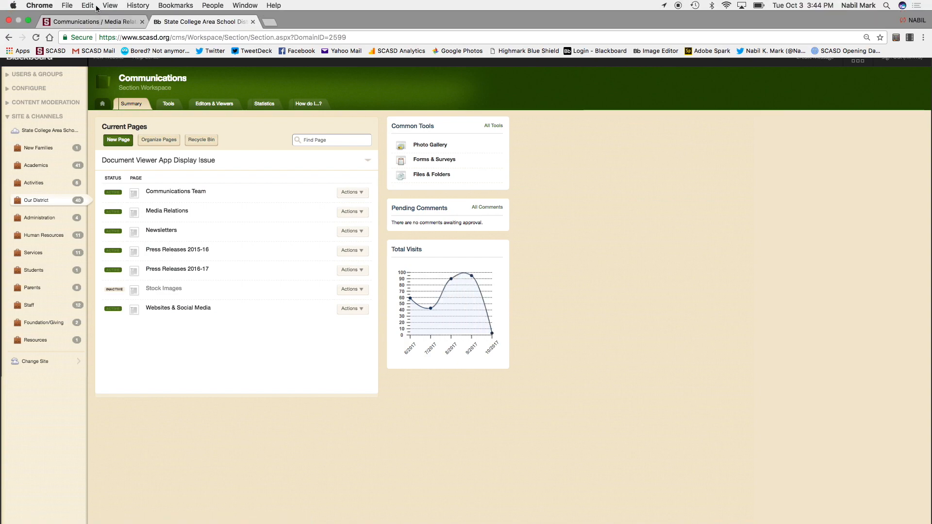
Revisit the public Communications page, then open Communications Team from Current Pages for editing.
click(92, 23)
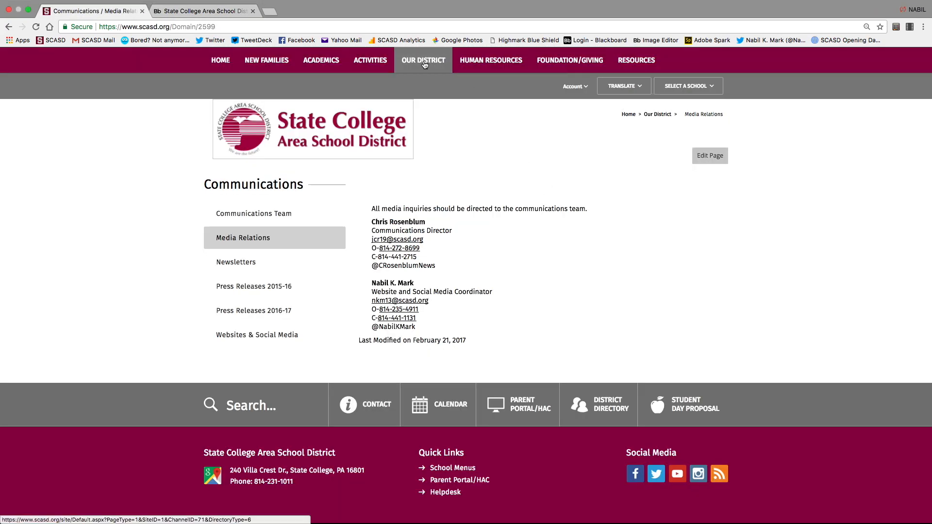
click(424, 64)
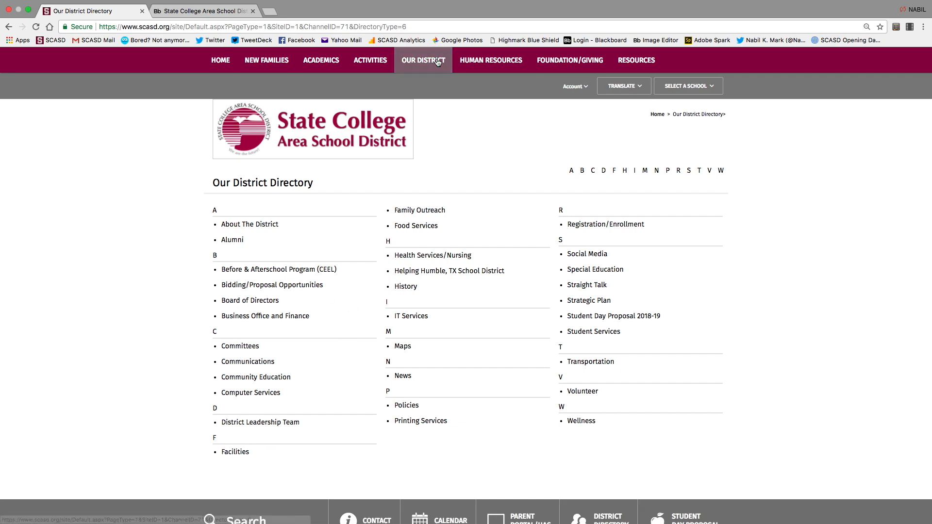
click(260, 364)
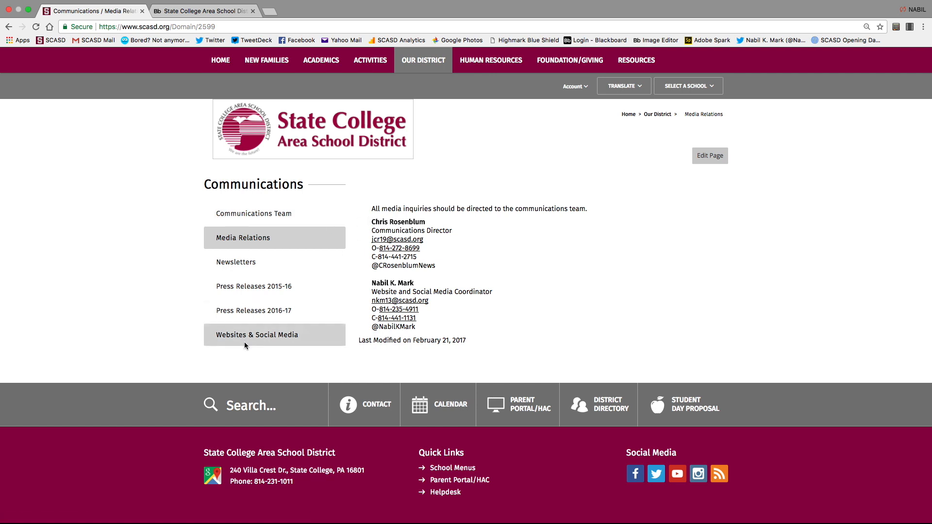
click(194, 10)
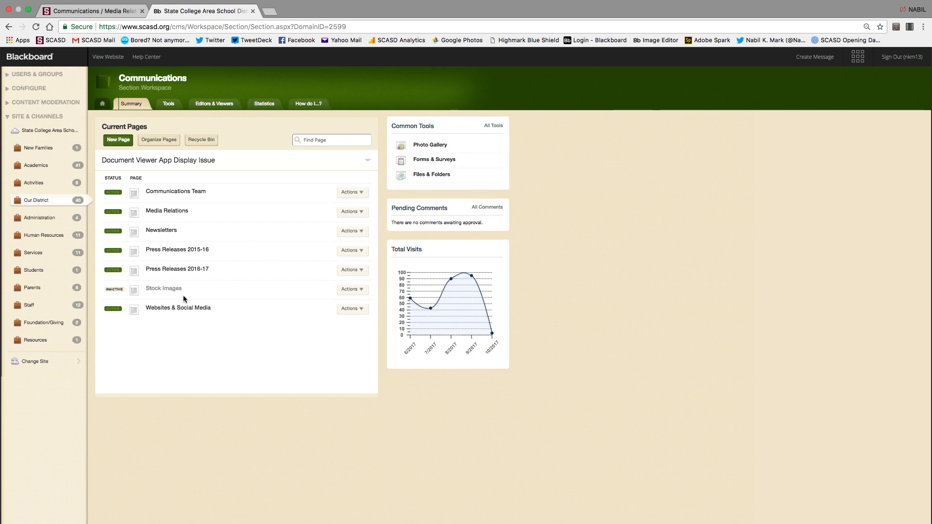
click(181, 192)
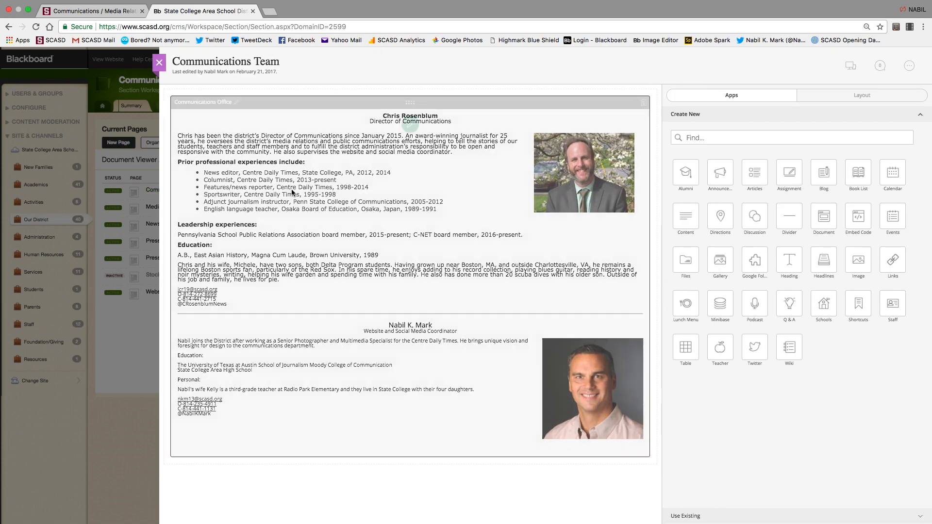
Open the Communications Office app editor, close both editors, reopen Communications Team and edit the app again.
click(411, 125)
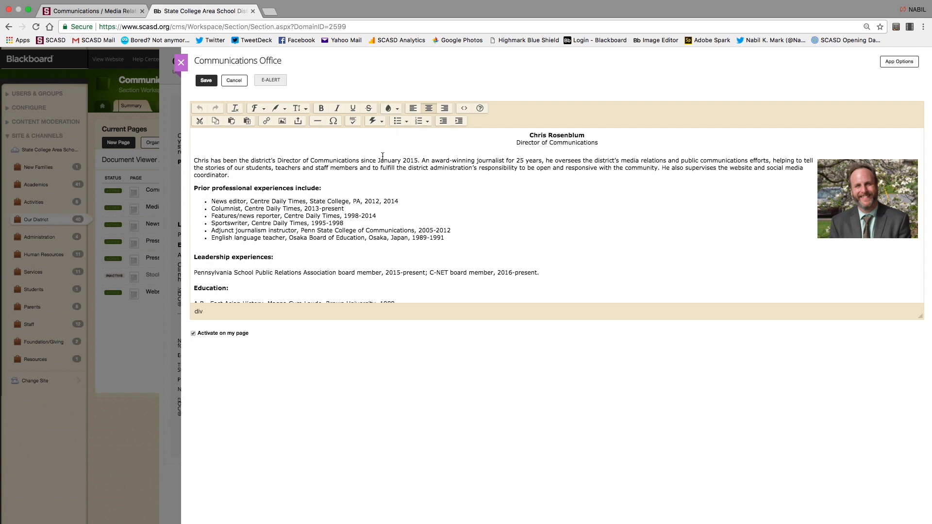
click(181, 63)
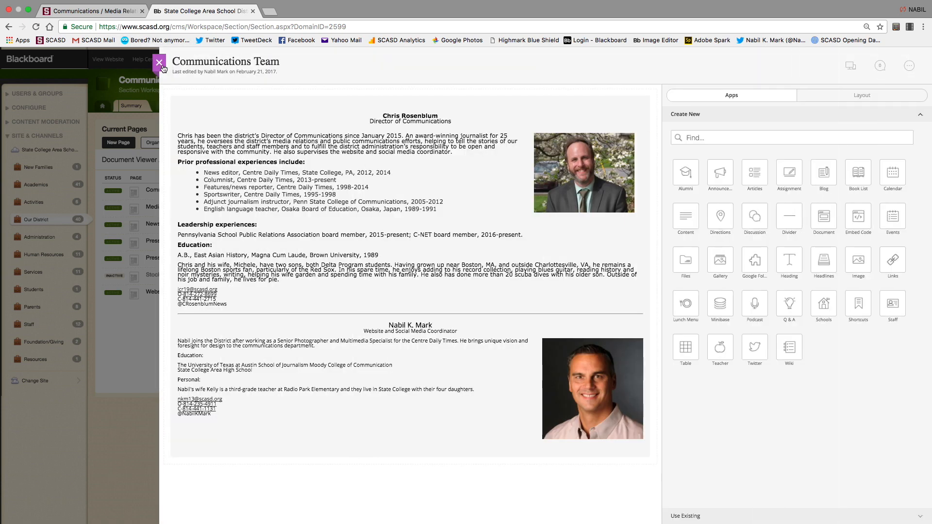
click(160, 63)
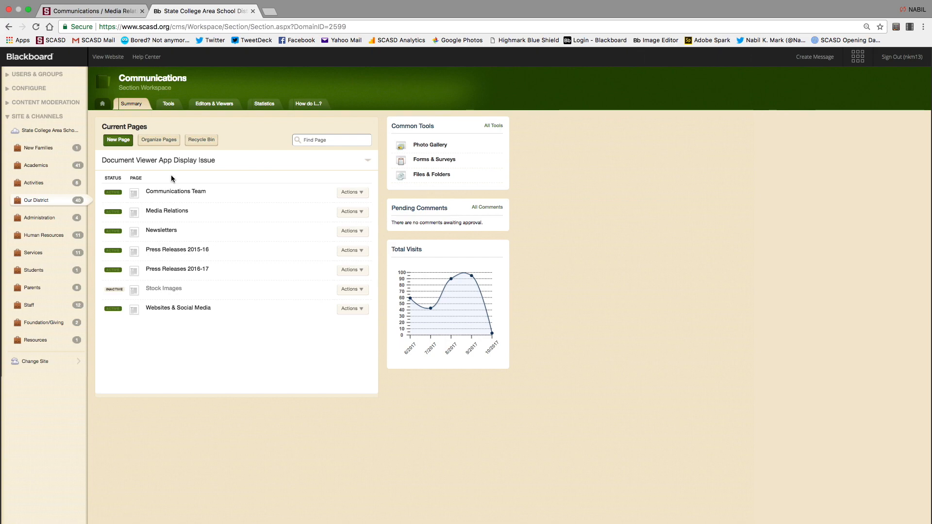
click(173, 196)
click(413, 125)
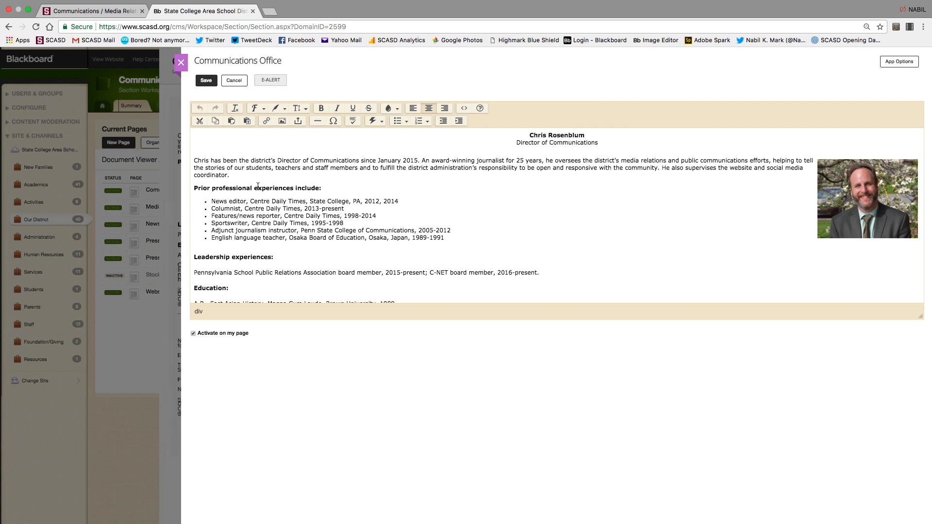
double_click(203, 162)
click(282, 110)
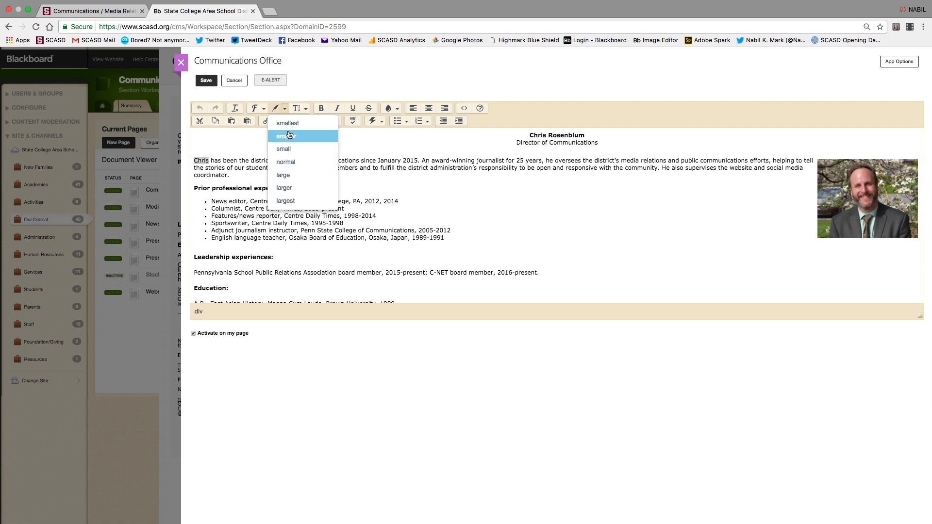
click(285, 109)
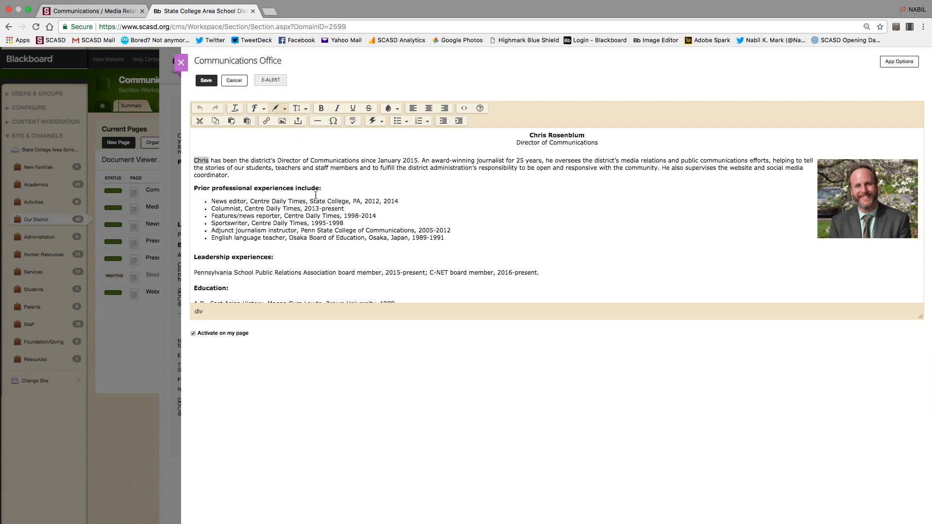
key(Left)
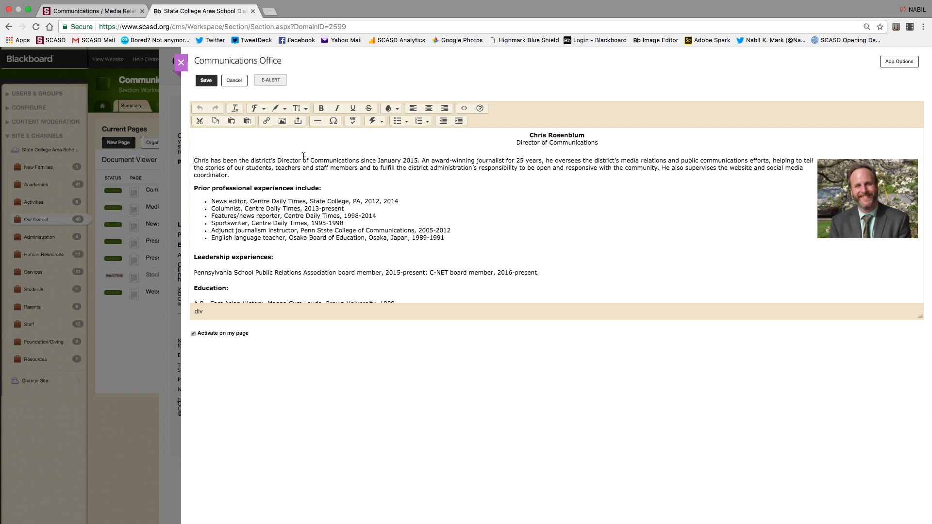
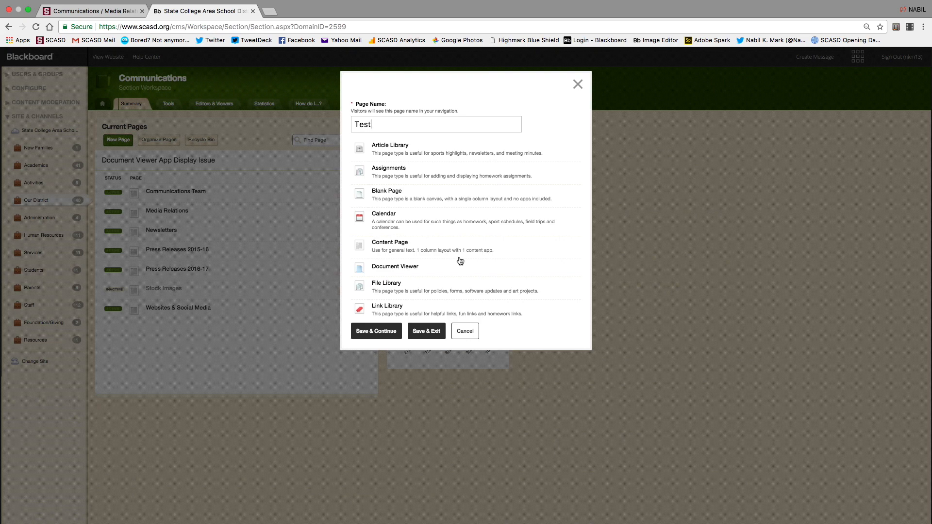
Make the new Test page a Content Page and save it to start building.
click(395, 248)
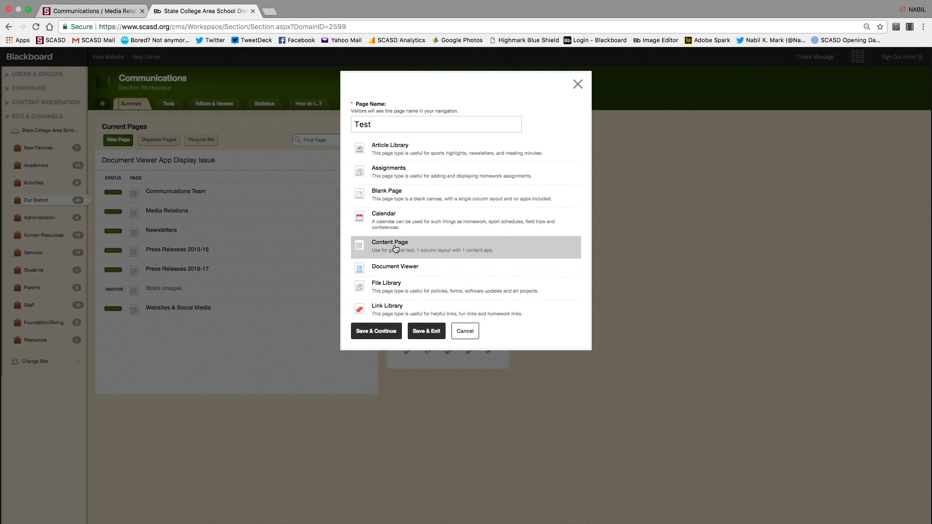
click(387, 331)
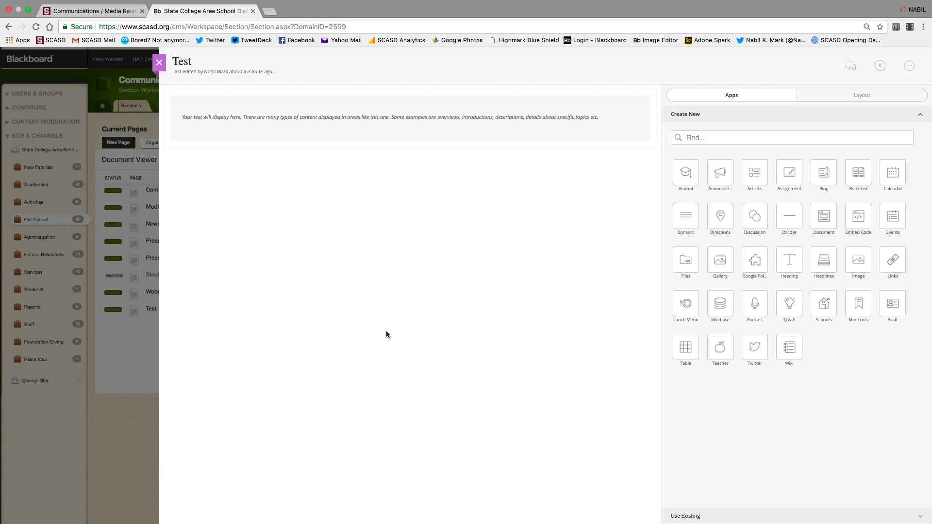
Close and reopen the Test page builder twice.
click(159, 63)
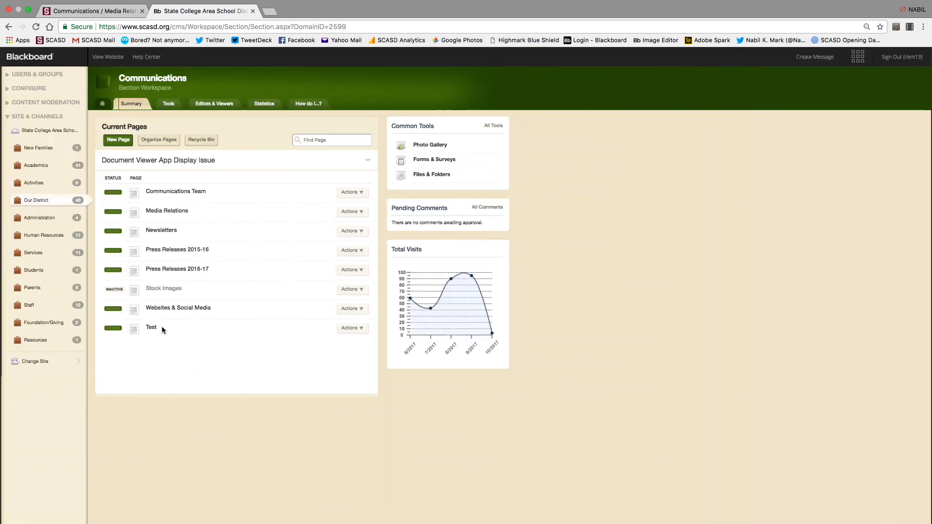
click(152, 328)
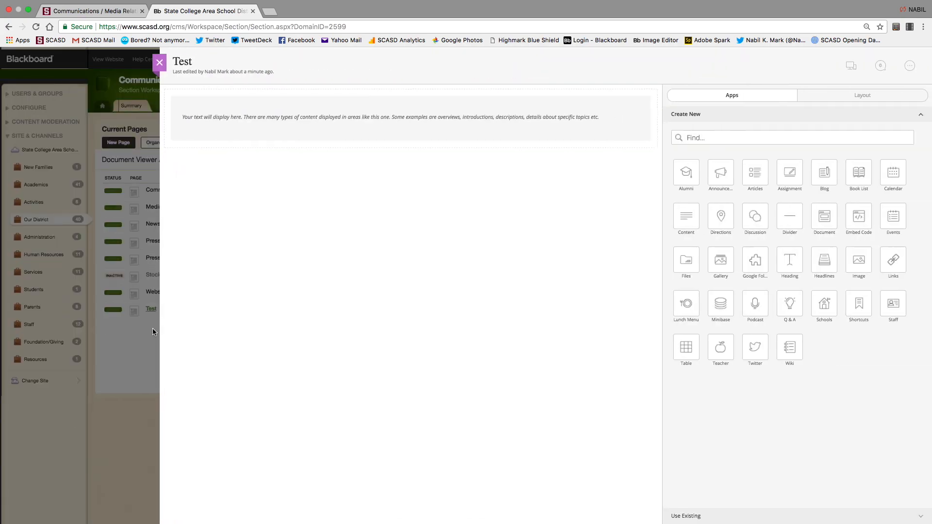
click(160, 63)
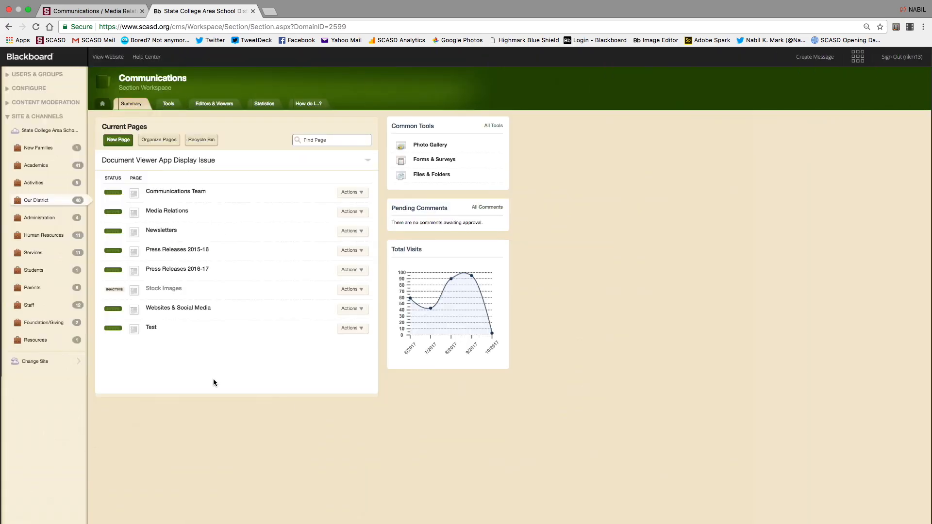
click(151, 327)
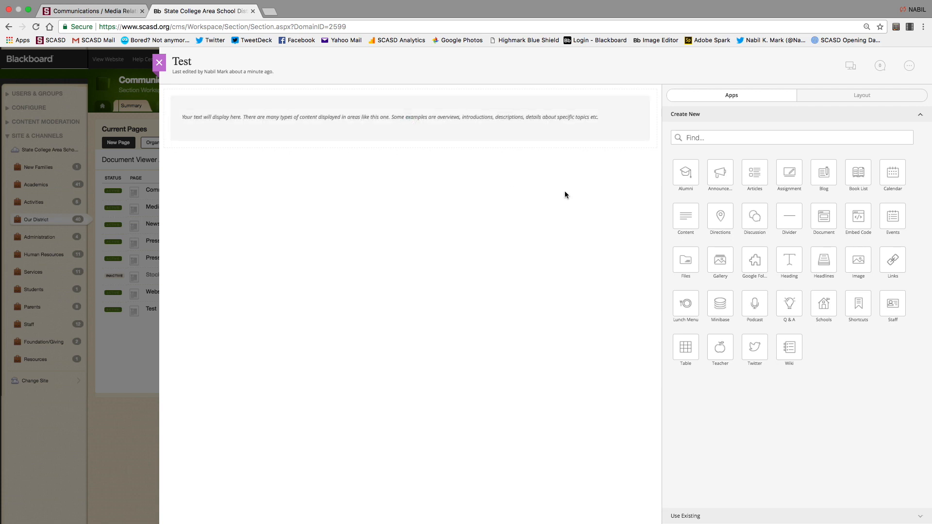
View the Test page's Content App text without changes, then close the page builder.
click(410, 125)
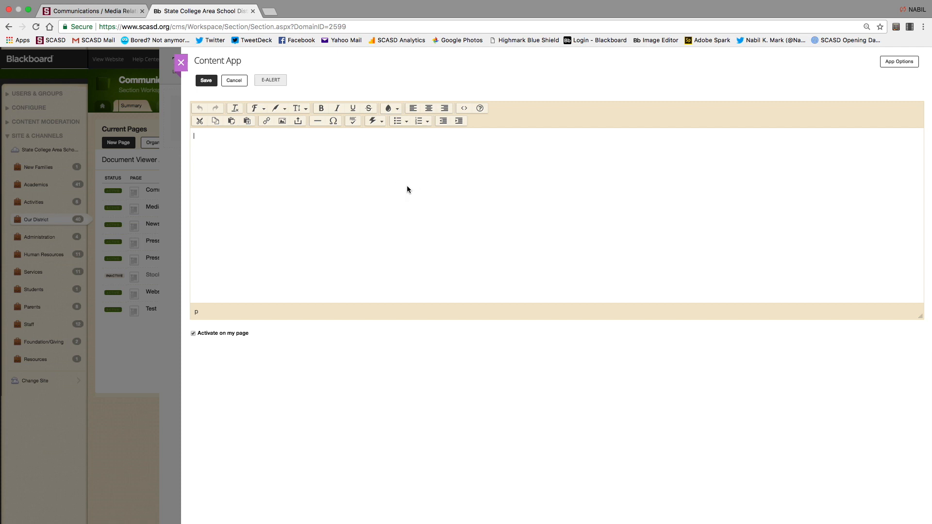
click(182, 66)
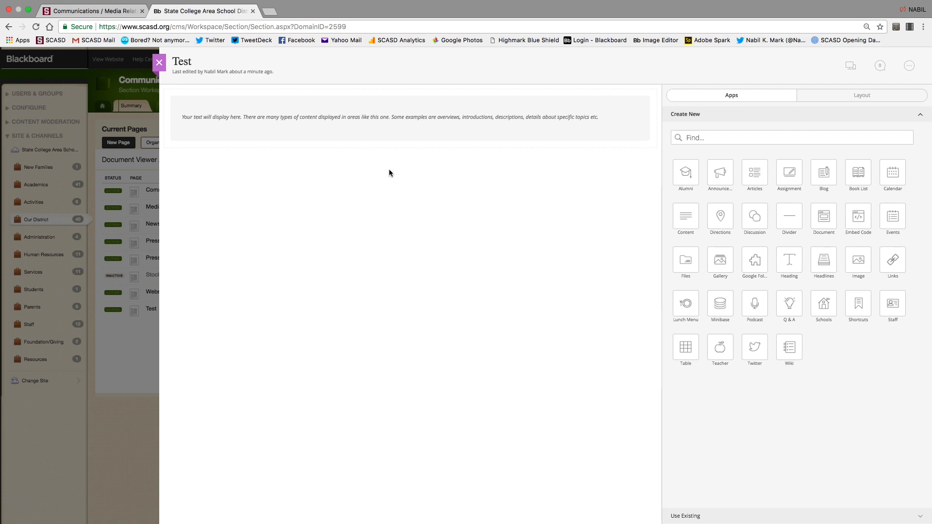
click(159, 62)
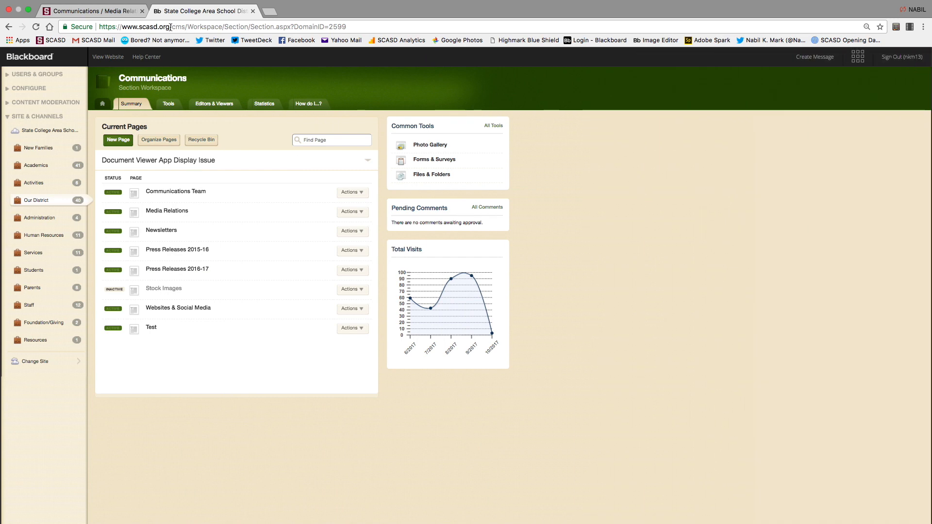
From the public site, edit the Media Relations page and inspect its Content App text.
click(103, 14)
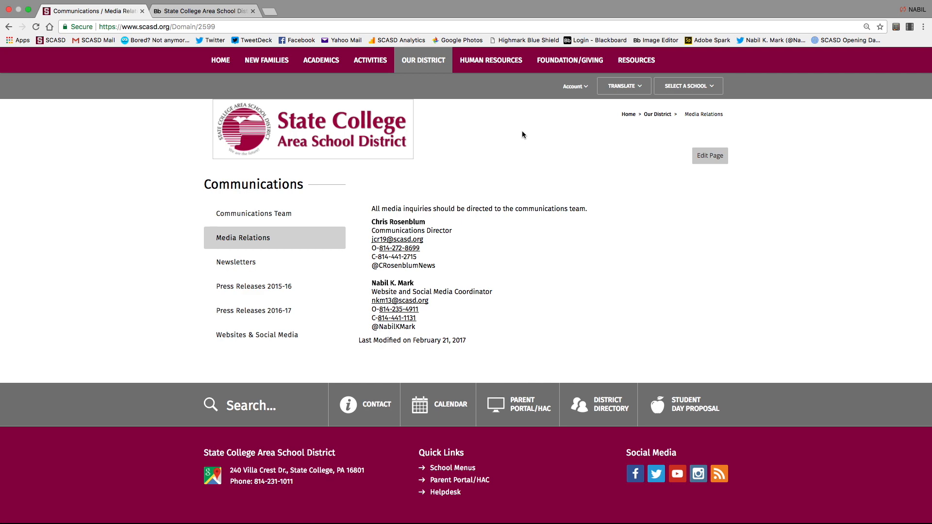
click(710, 159)
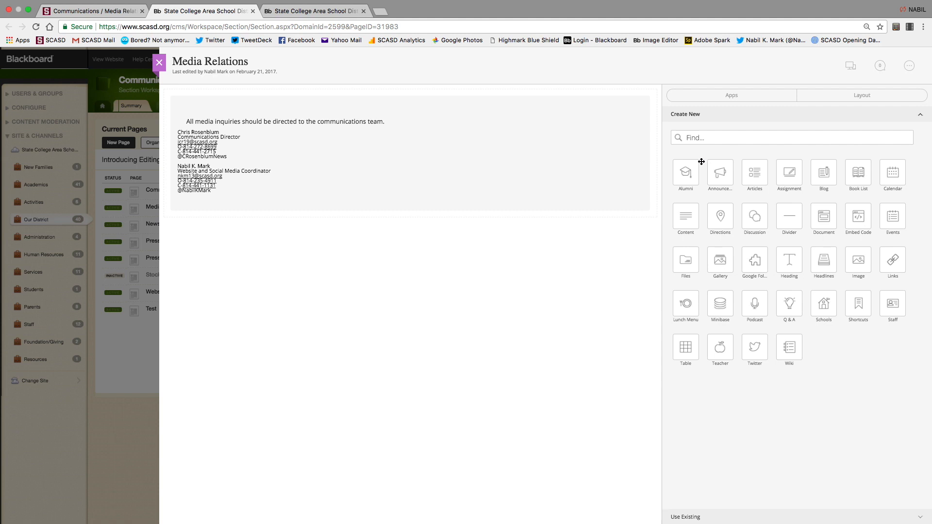
click(410, 124)
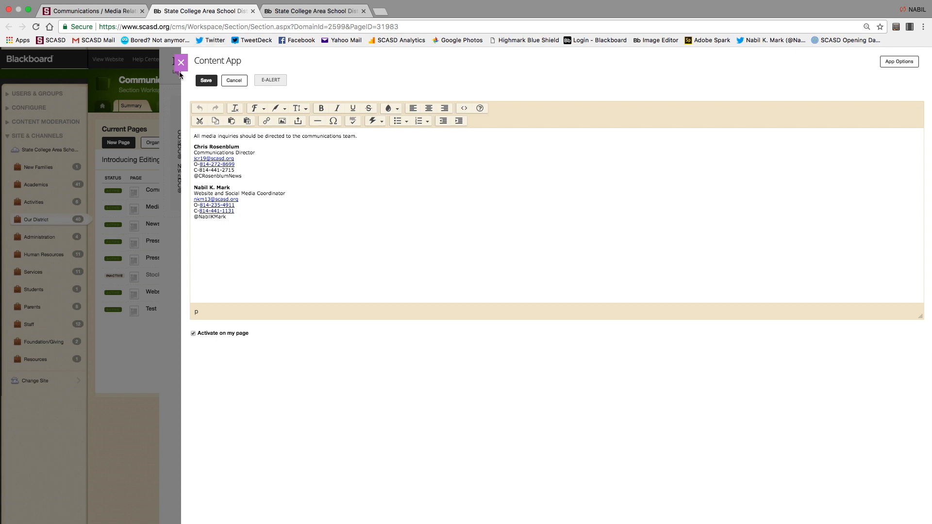
click(180, 62)
Close the Media Relations builder and go to the public New Families welcome page.
click(156, 65)
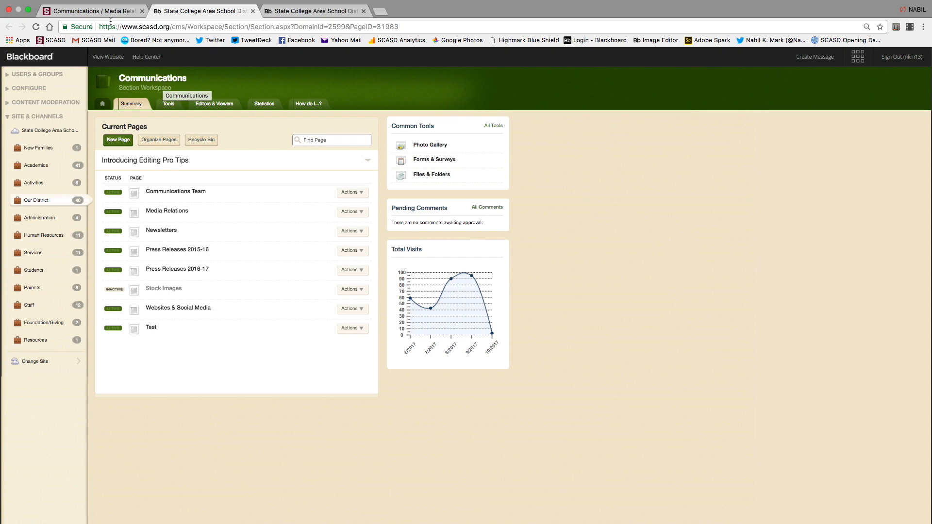
click(92, 11)
click(266, 59)
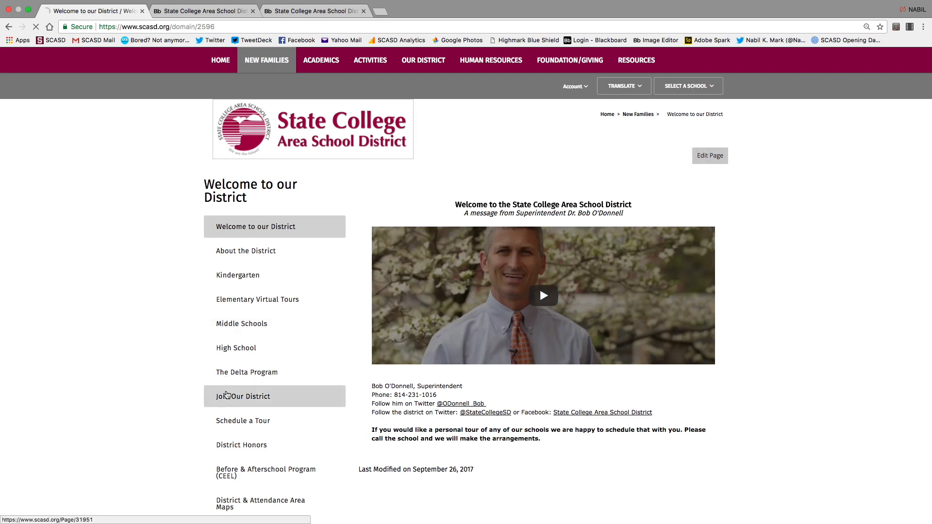
On the public site, open New Families > Middle Schools and look over the page.
click(226, 396)
click(248, 329)
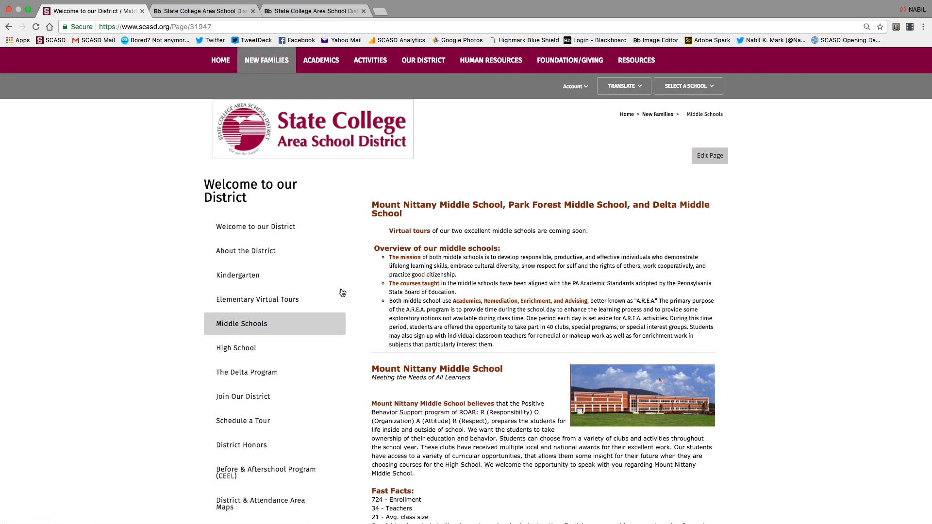
scroll(283, 362, down, 2)
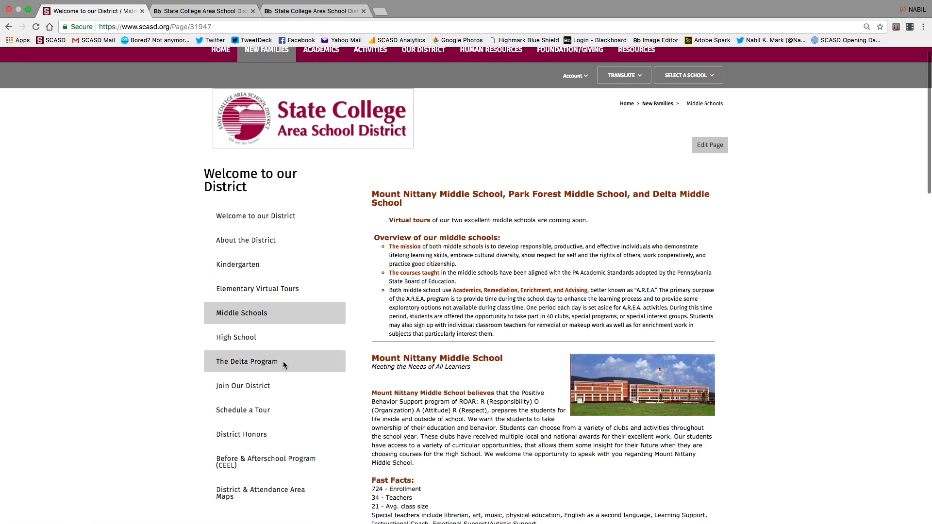
scroll(283, 362, up, 2)
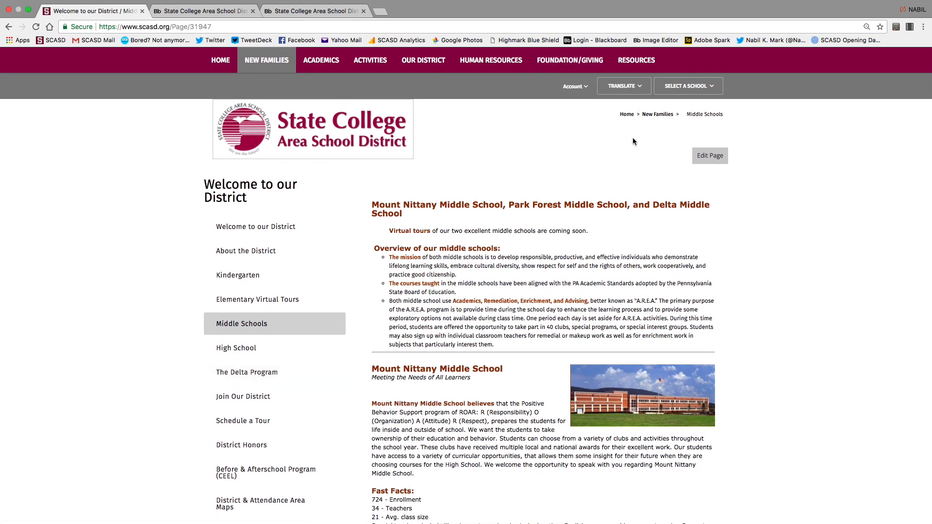
Edit the Middle Schools page, inspect its Content App text, then close the builder.
click(709, 155)
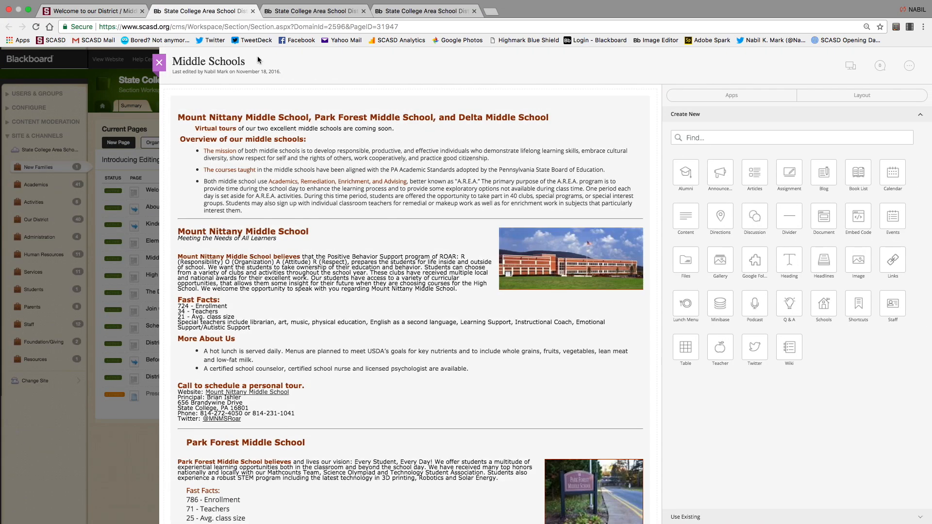
click(406, 121)
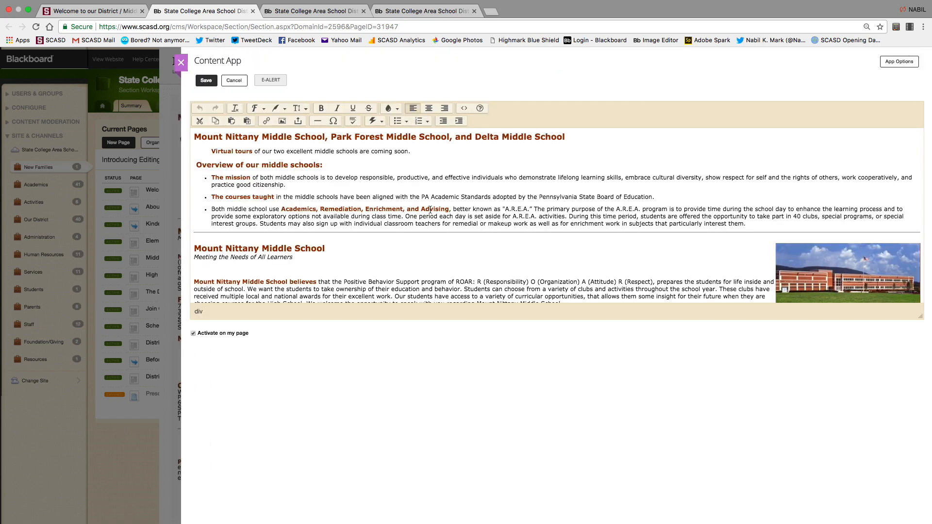
click(180, 62)
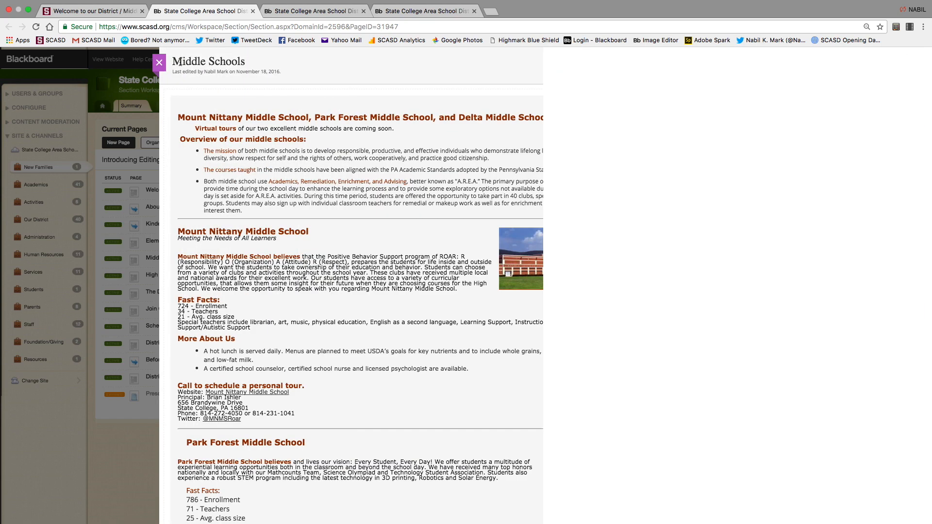
click(181, 63)
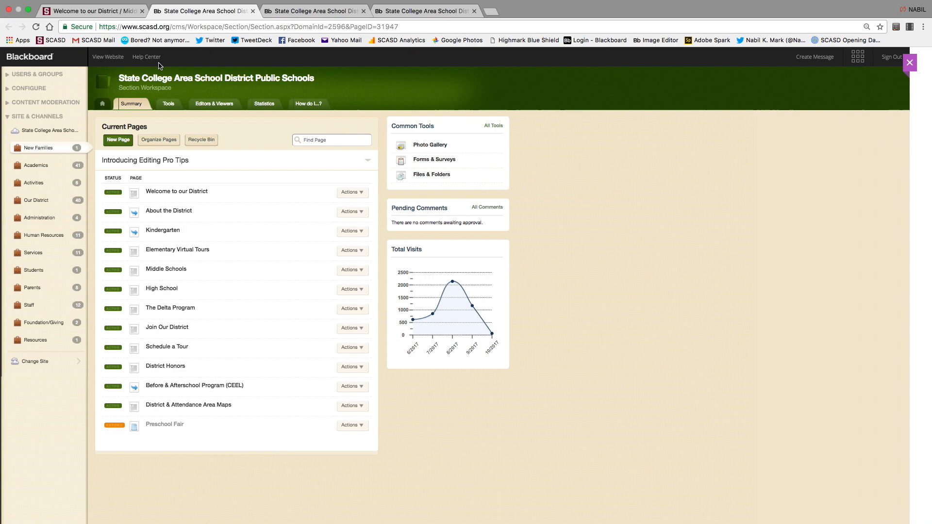
Navigate via the site workspace to Our District > Communications, then open and close the Test builder.
click(103, 104)
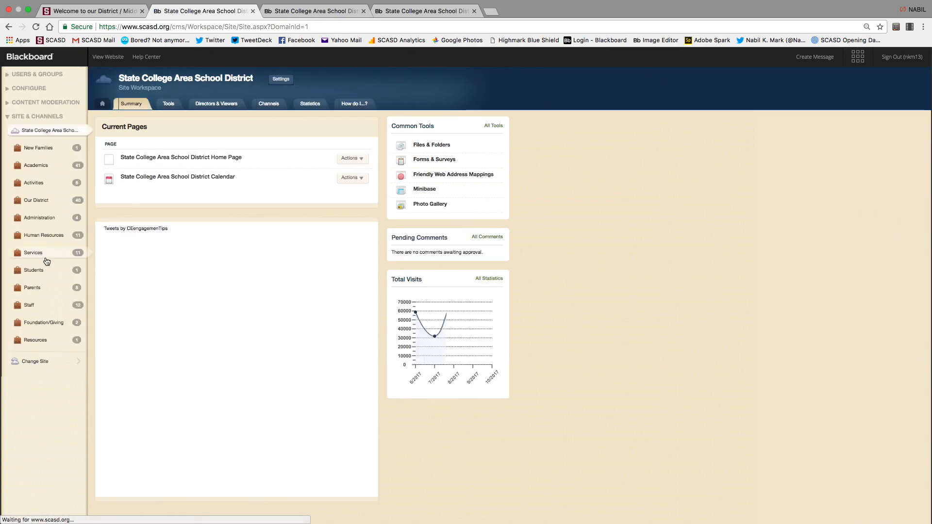
click(32, 200)
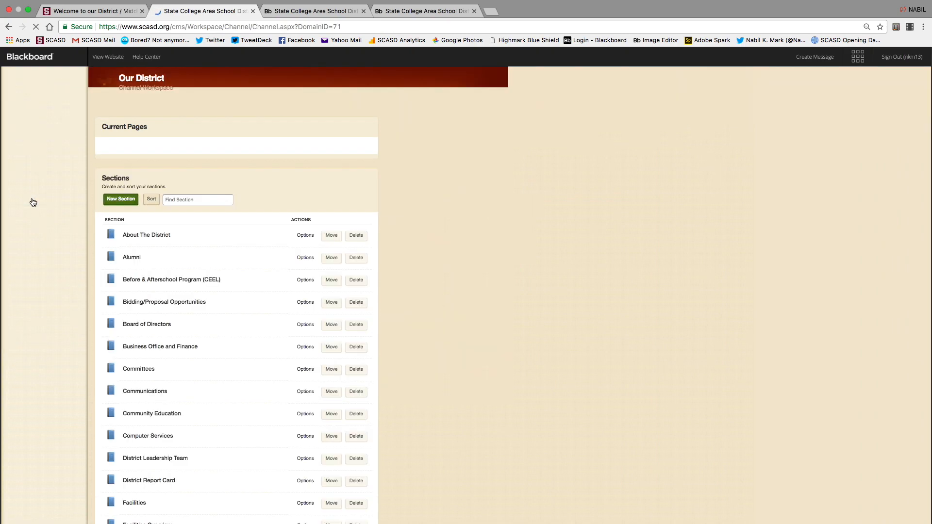
click(141, 340)
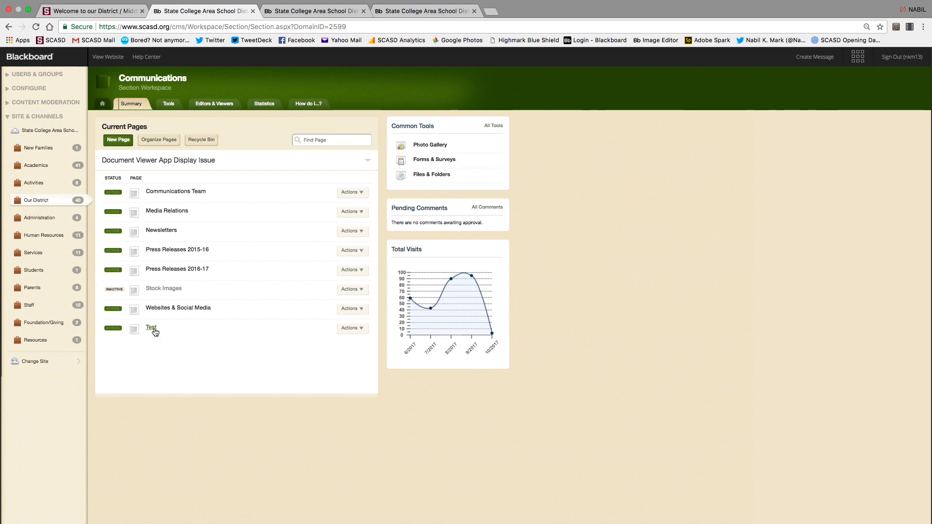
click(155, 330)
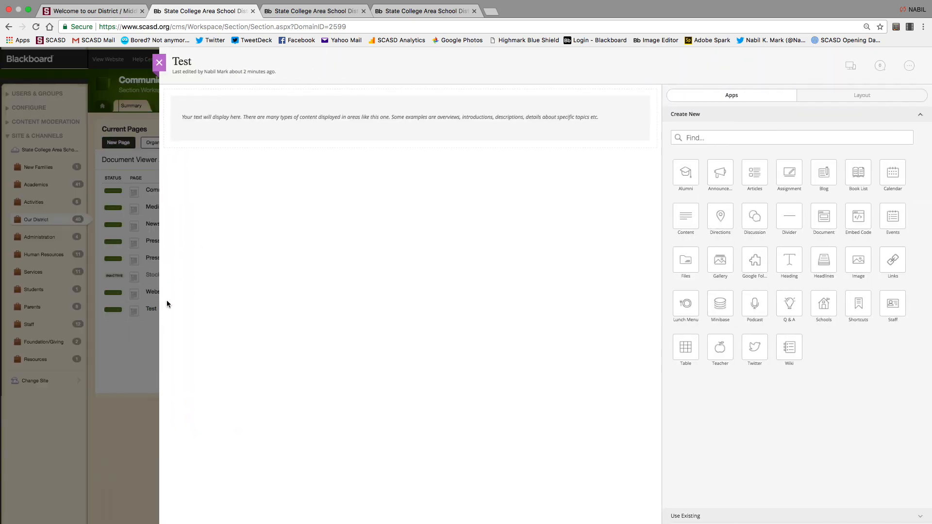
click(160, 62)
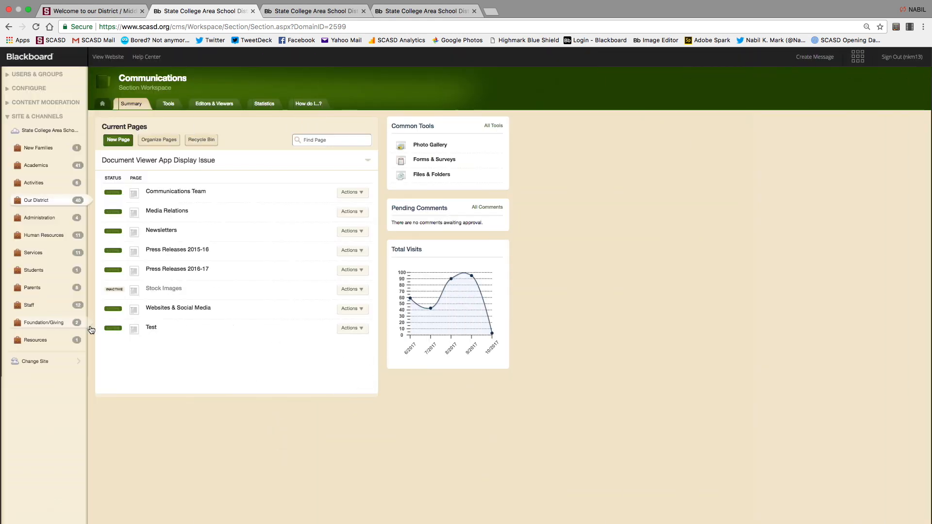
Open the Test page from its Actions menu, then close the builder.
click(363, 329)
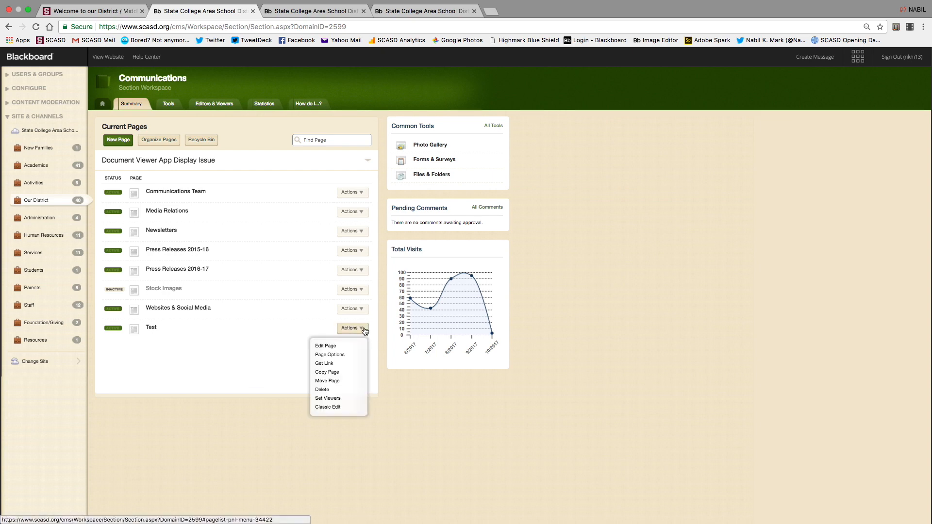
click(331, 349)
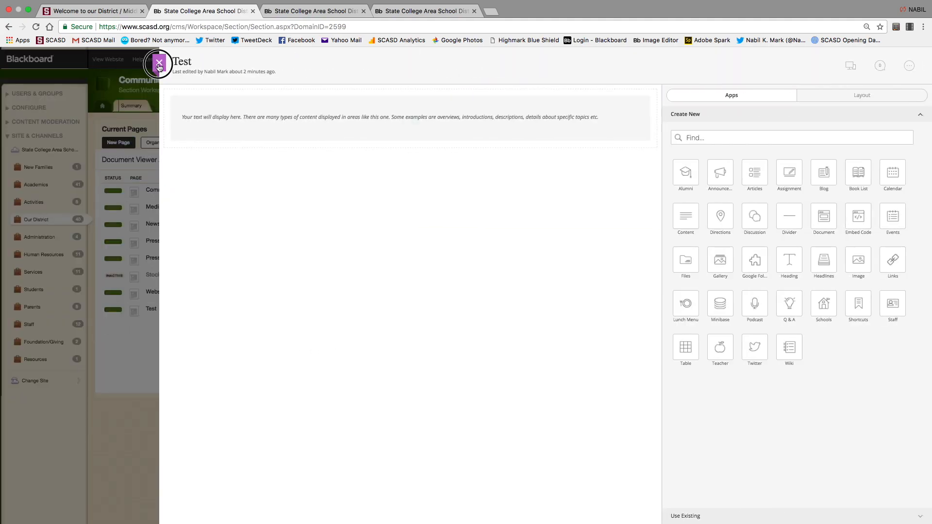
click(159, 64)
Rename the Test page to 'Test Number 2' in Page Options and save.
click(358, 332)
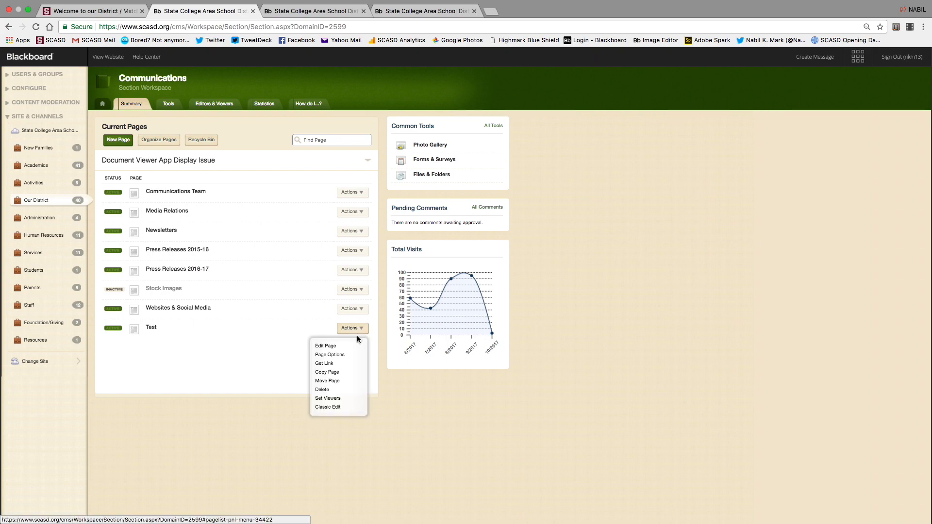
click(328, 354)
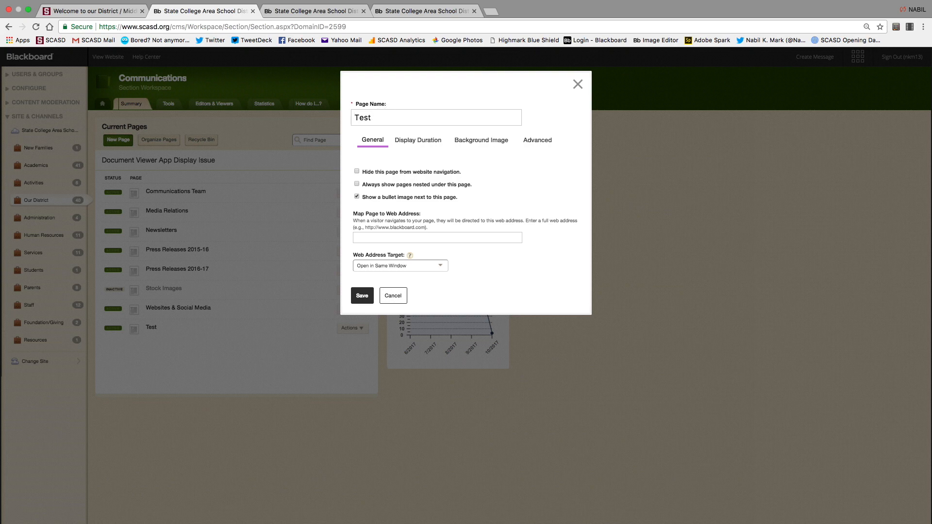
text(Number 2)
click(362, 295)
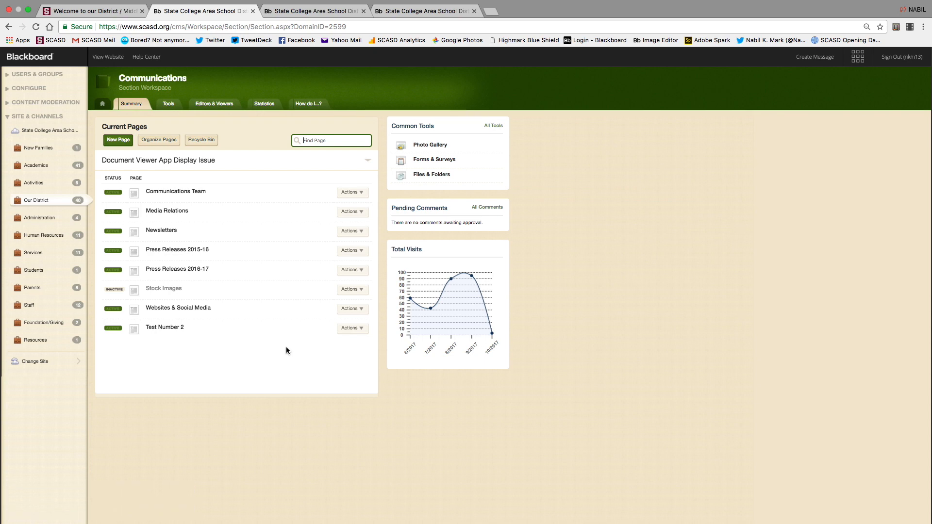
Show and select Test Number 2's web address with Get Link.
click(351, 328)
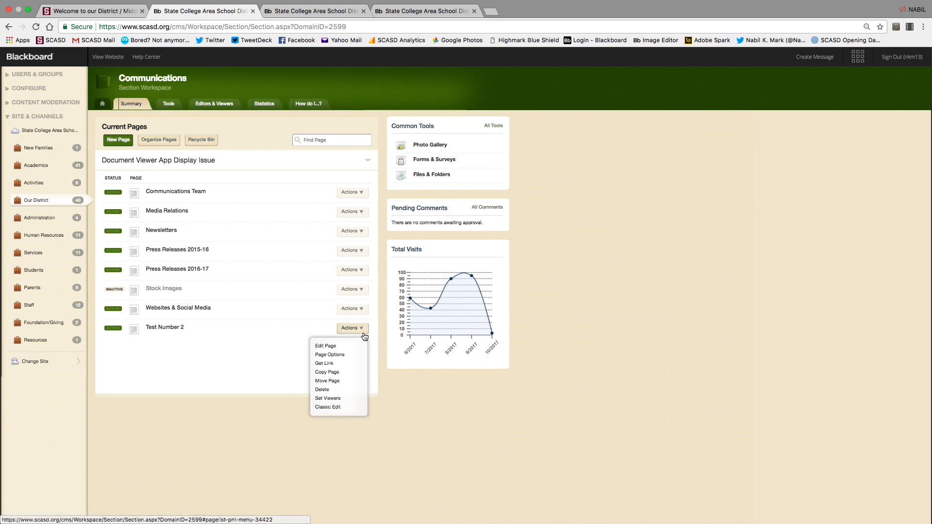
click(331, 363)
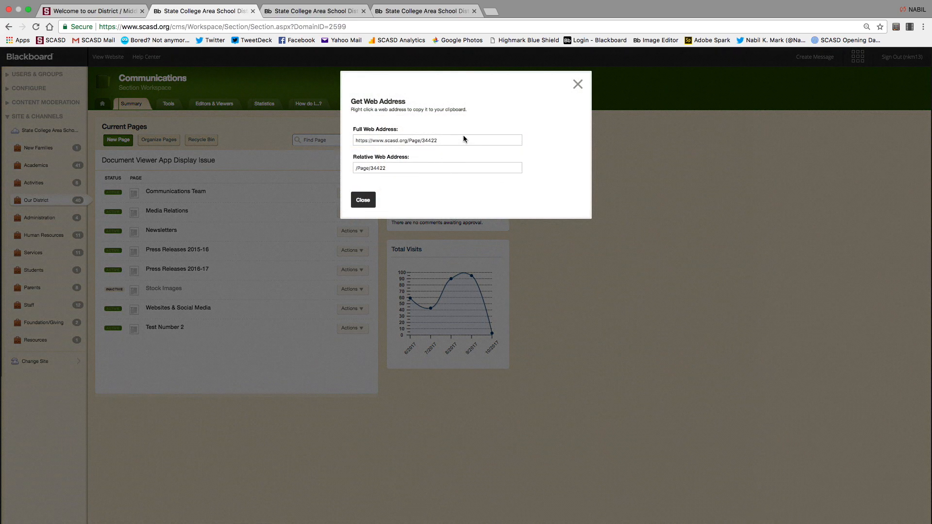
click(449, 141)
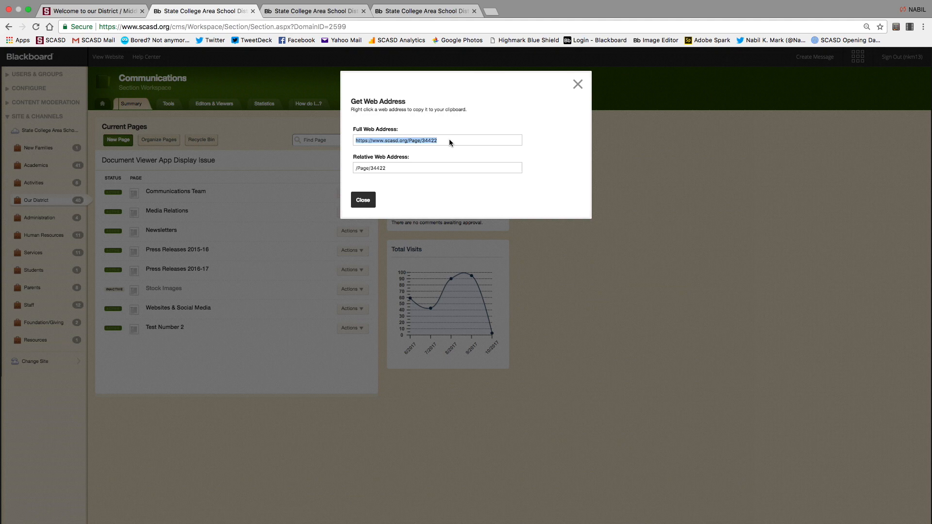
click(450, 141)
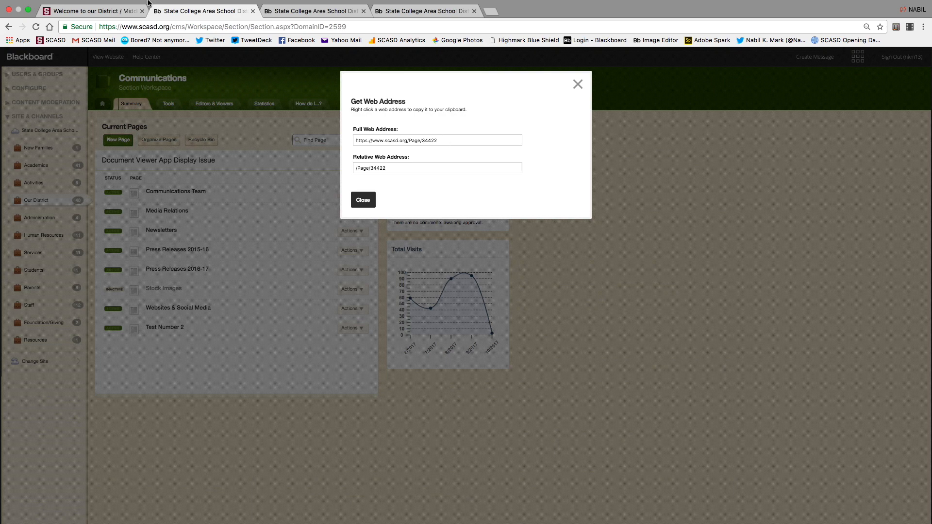
Visit the live Test Number 2 page via Our District > Communications and select its address.
click(95, 22)
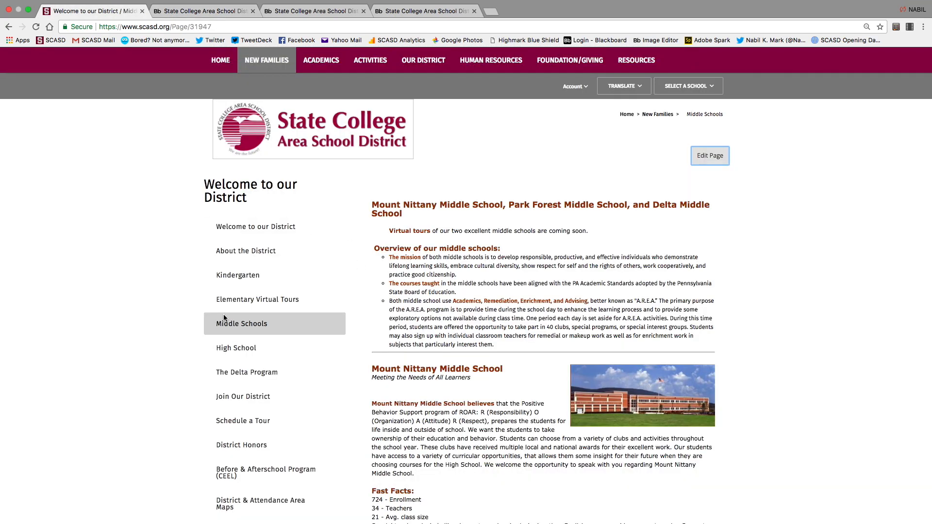
click(220, 61)
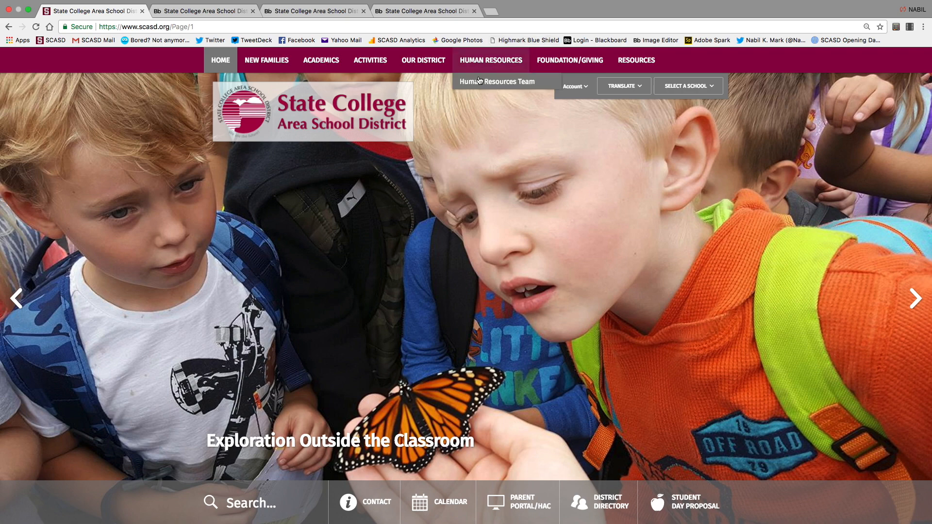
click(423, 61)
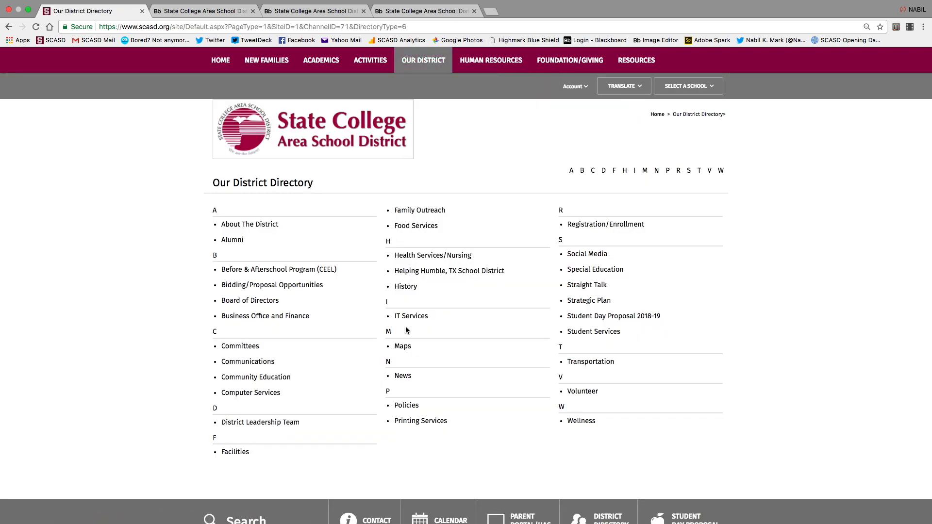
click(252, 362)
click(254, 359)
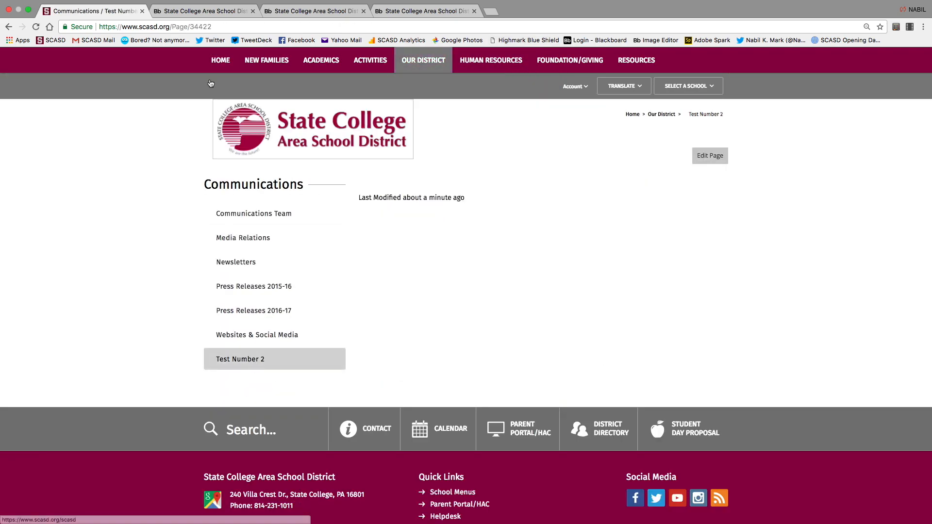
click(225, 28)
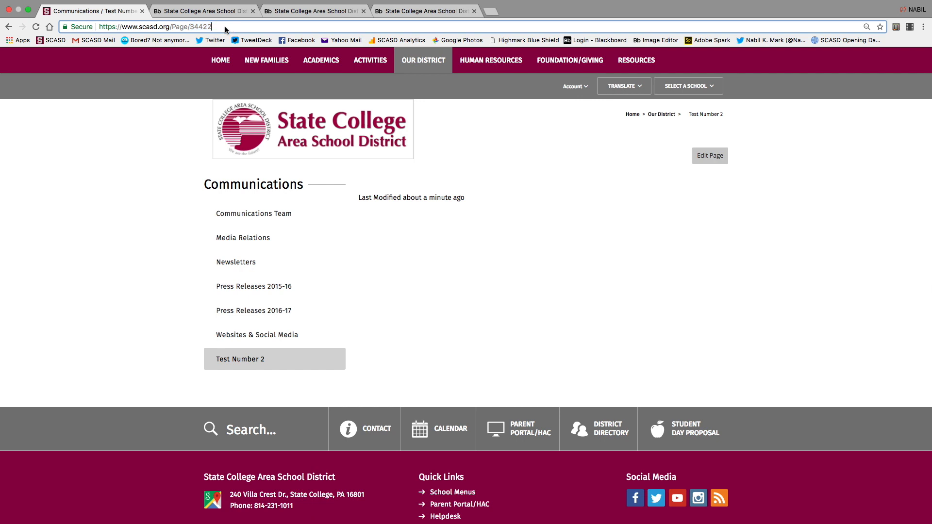
key(super+a)
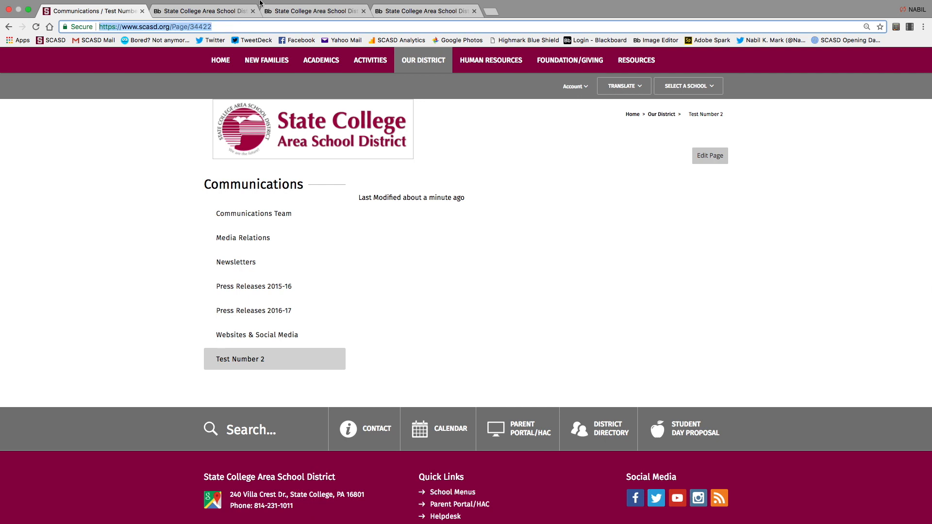
Close the two extra workspace tabs and dismiss the web address dialog.
click(356, 7)
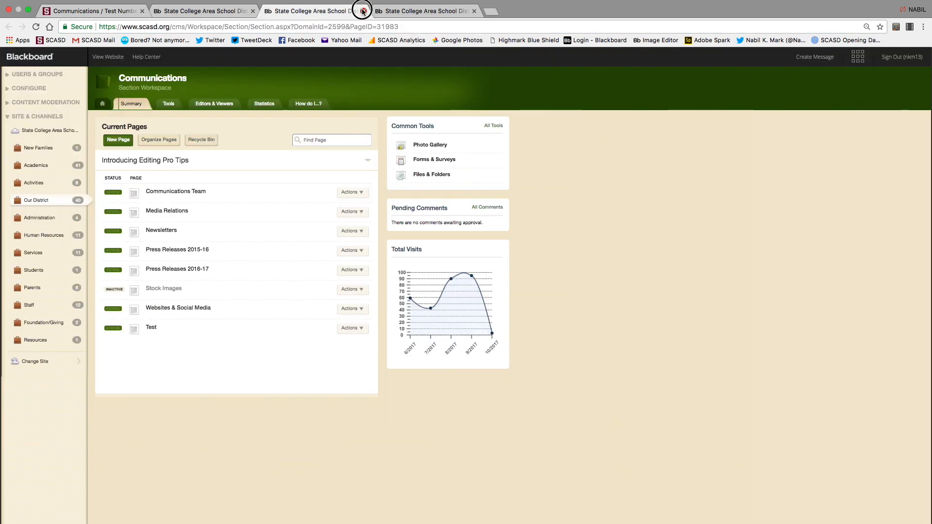
click(363, 11)
click(363, 10)
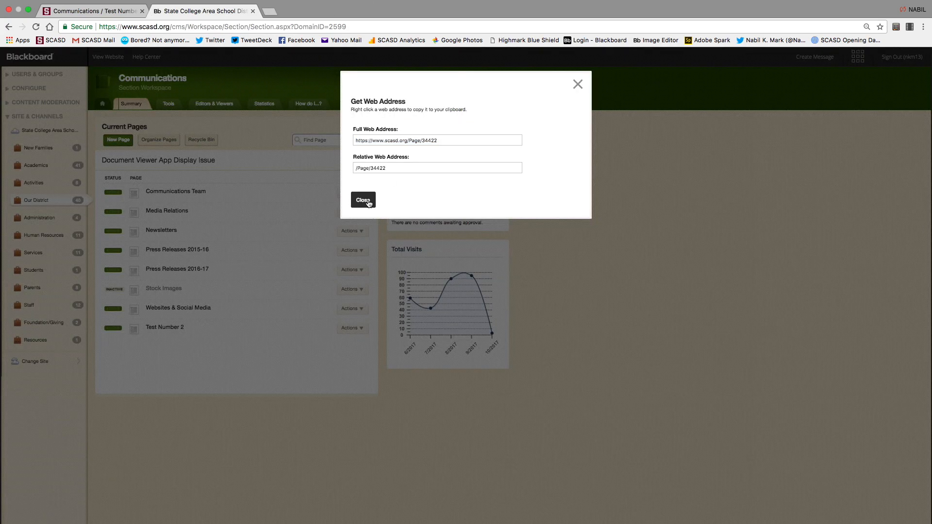
click(363, 203)
Show Test Number 2's web address again, then close the dialog.
click(364, 331)
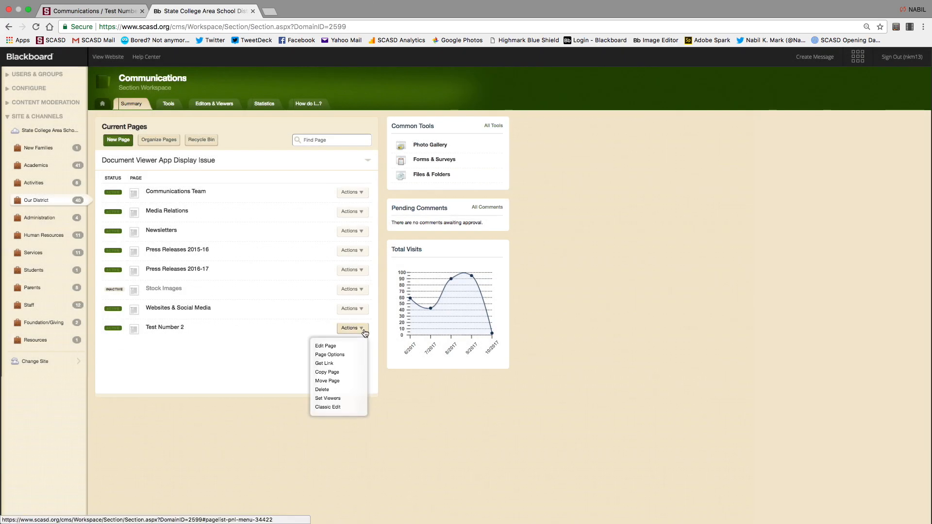
click(336, 364)
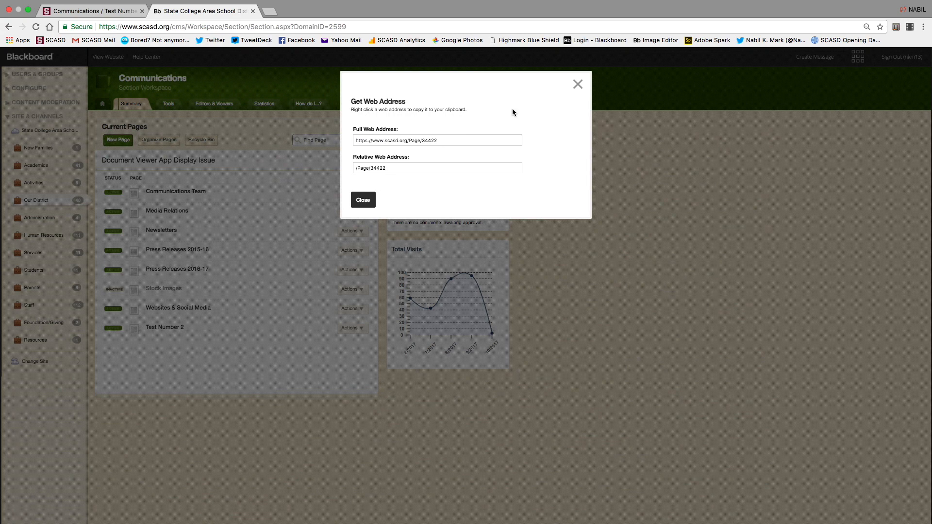
click(577, 85)
Delete Test Number 2 from its Actions menu and confirm moving it to the recycle bin.
click(364, 330)
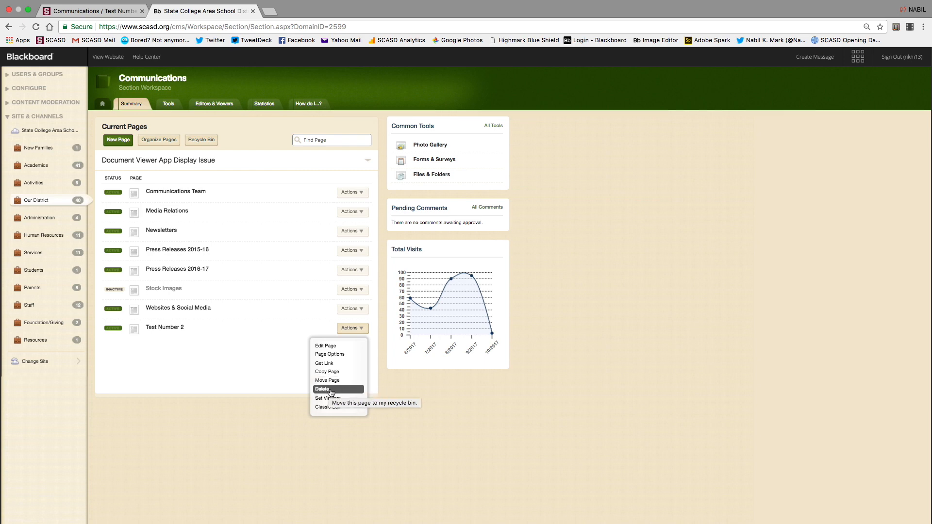
click(330, 390)
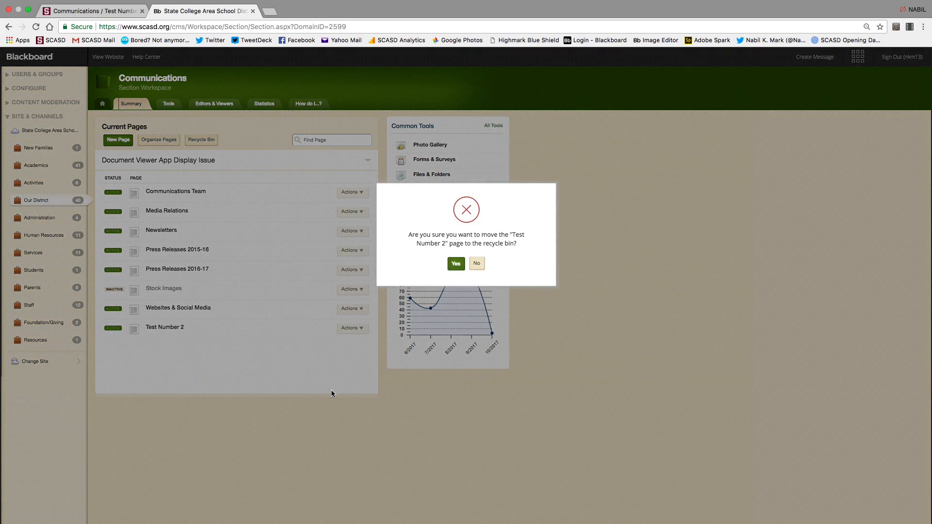
click(455, 265)
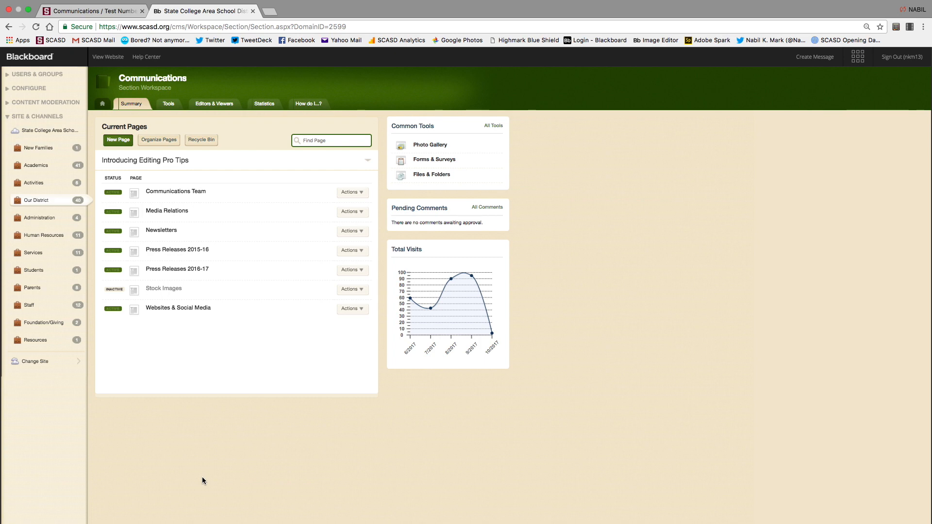
In the Recycle Bin, find Test Number 2, restore it and confirm with Yes.
click(204, 144)
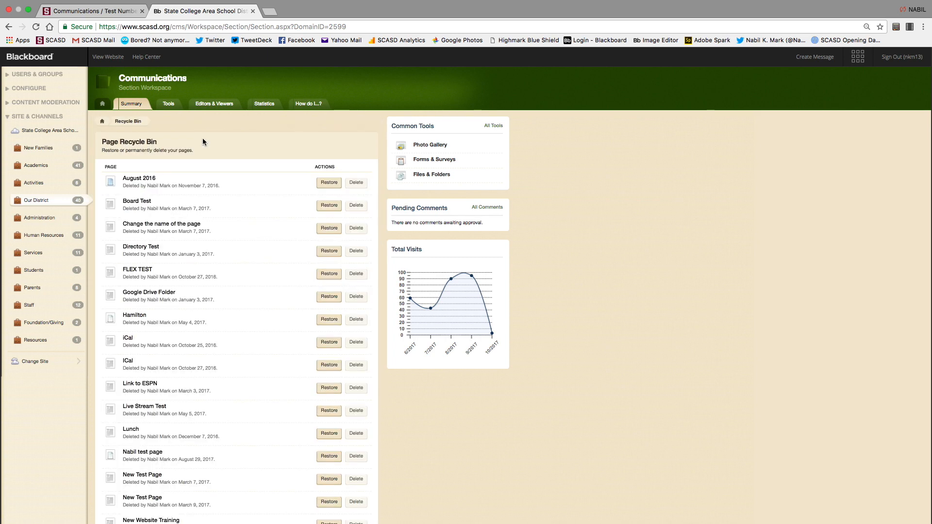
scroll(181, 333, down, 5)
scroll(183, 334, down, 10)
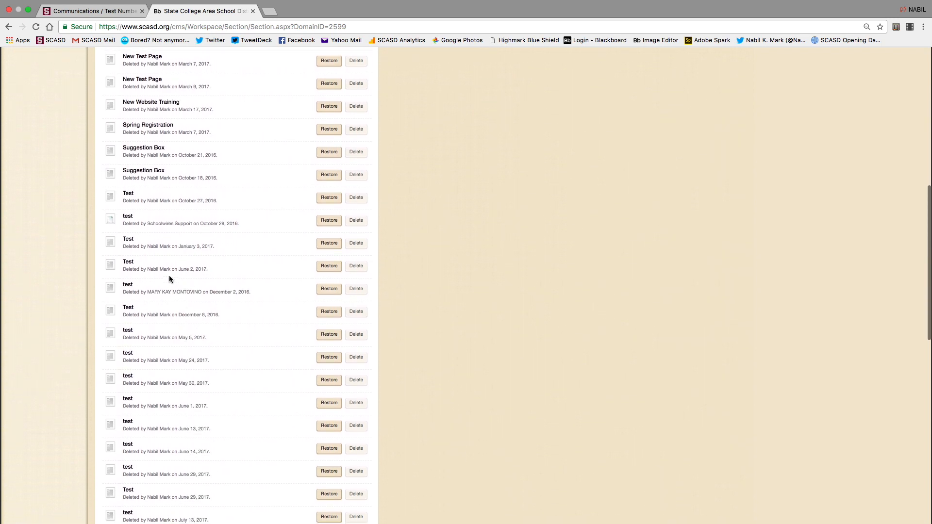
scroll(132, 390, down, 10)
scroll(133, 391, down, 8)
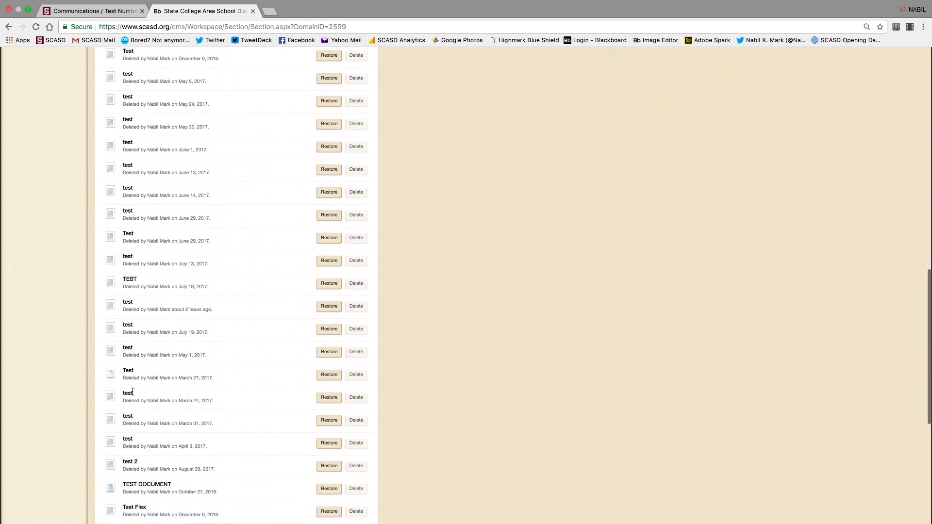
scroll(133, 391, down, 3)
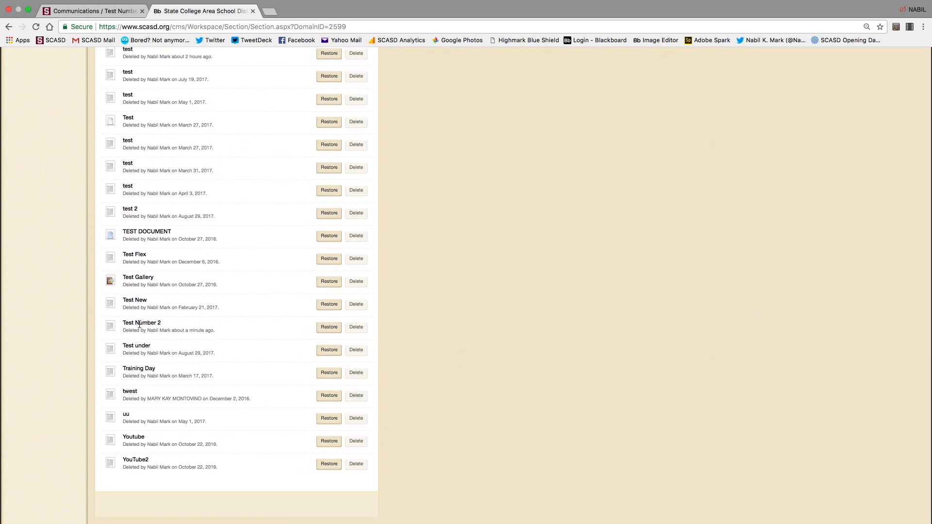
click(326, 329)
click(457, 265)
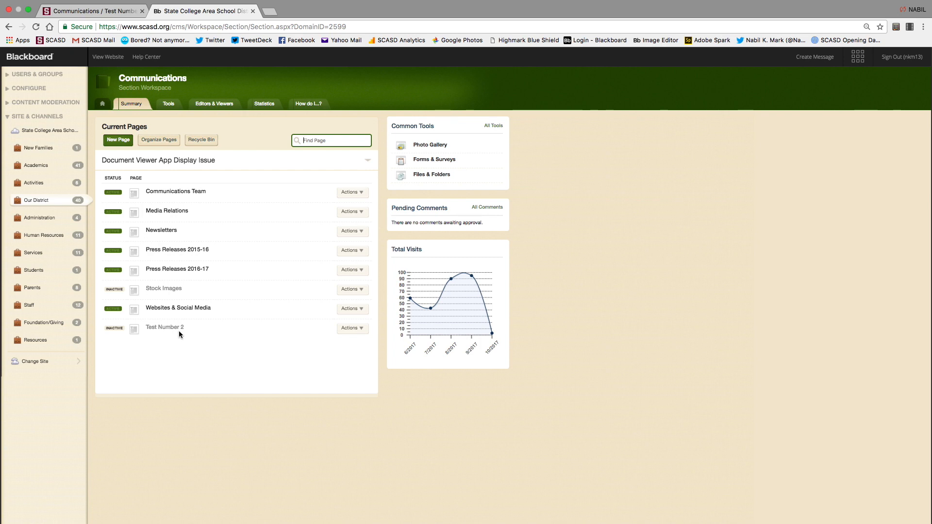
Toggle Test Number 2's status badge from INACTIVE to ACTIVE.
click(112, 329)
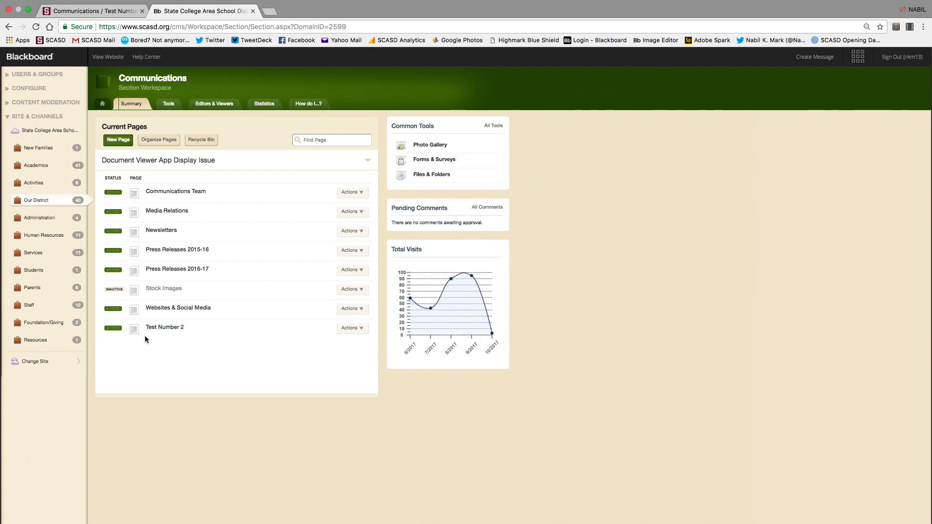
click(113, 328)
click(113, 329)
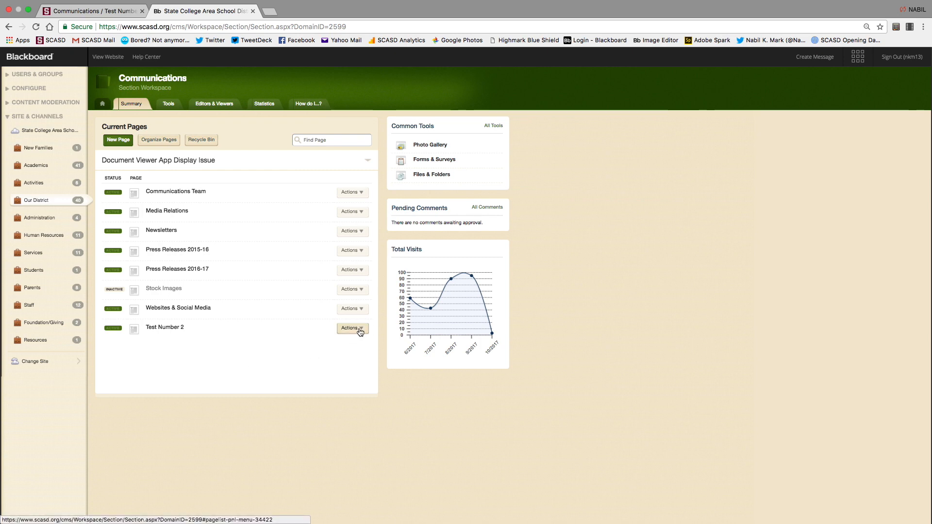
Open the empty text editor of Test Number 2's Content App, then open a blank browser tab.
click(165, 327)
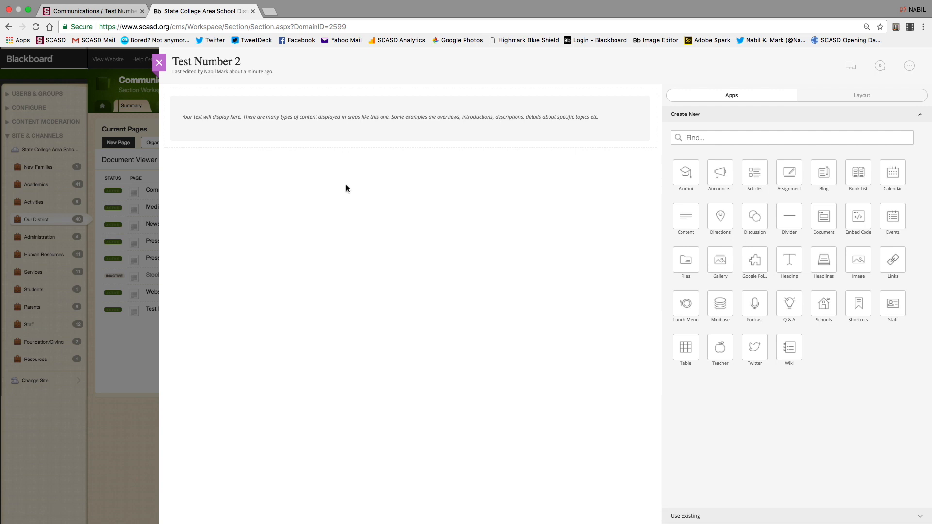
click(409, 122)
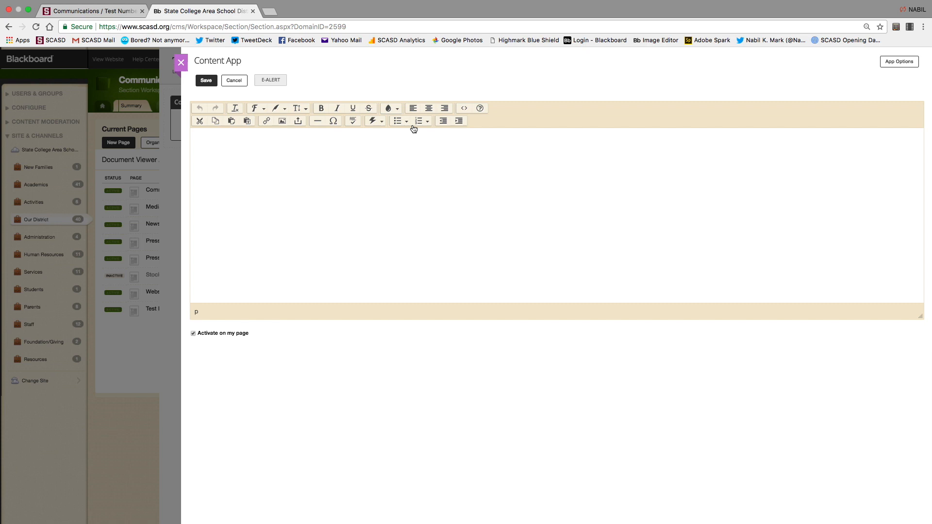
click(181, 62)
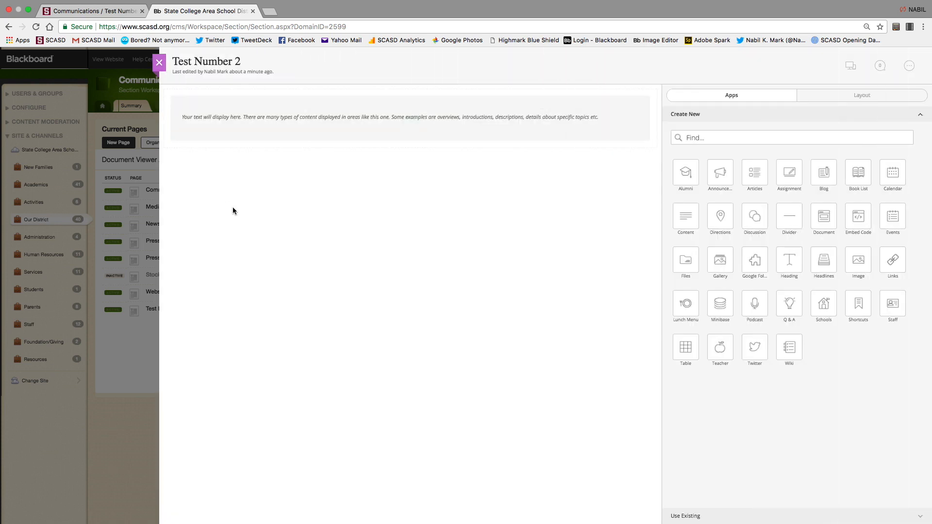
mouse_move(364, 131)
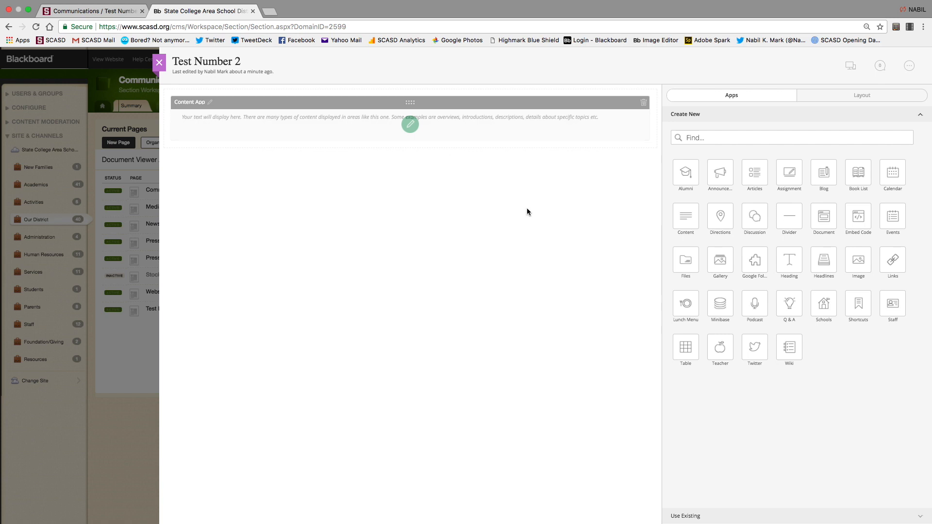
click(410, 125)
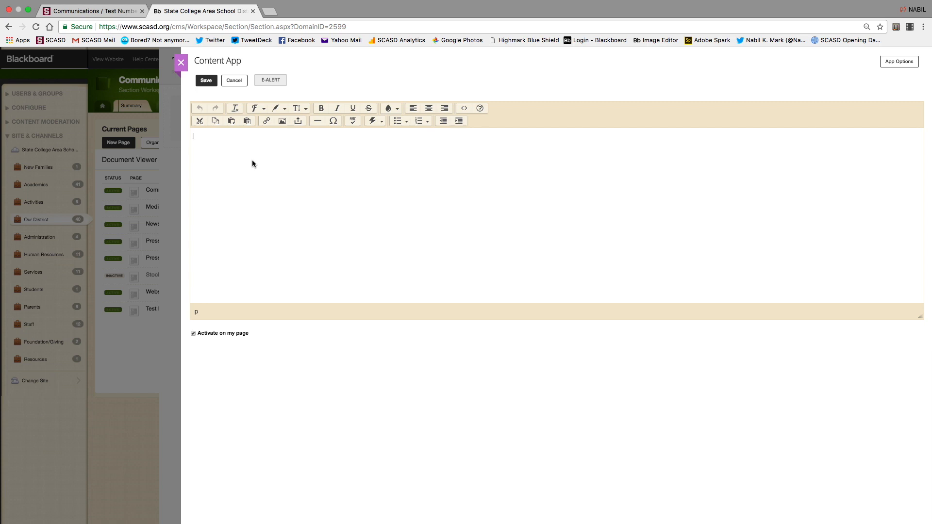
key(super+t)
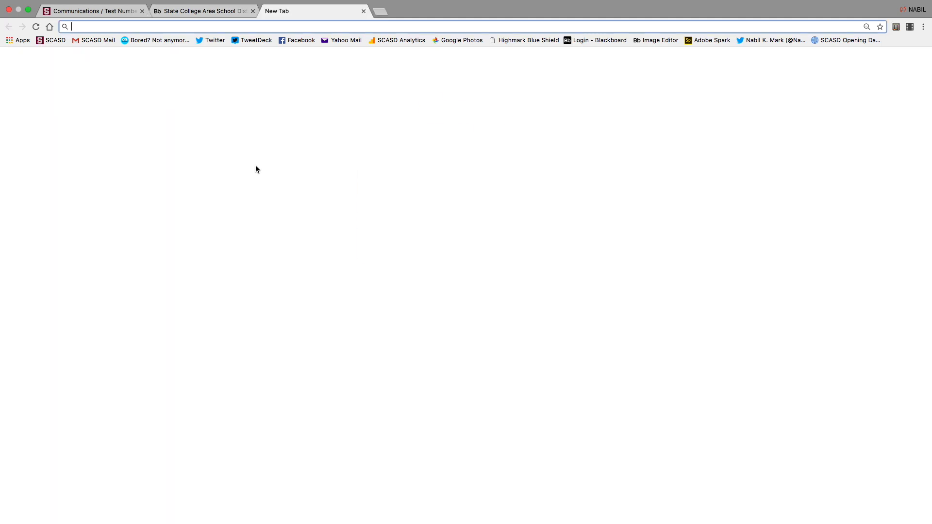
Open the Kindergarten description October 2017 newsletter document in Google Docs.
click(97, 42)
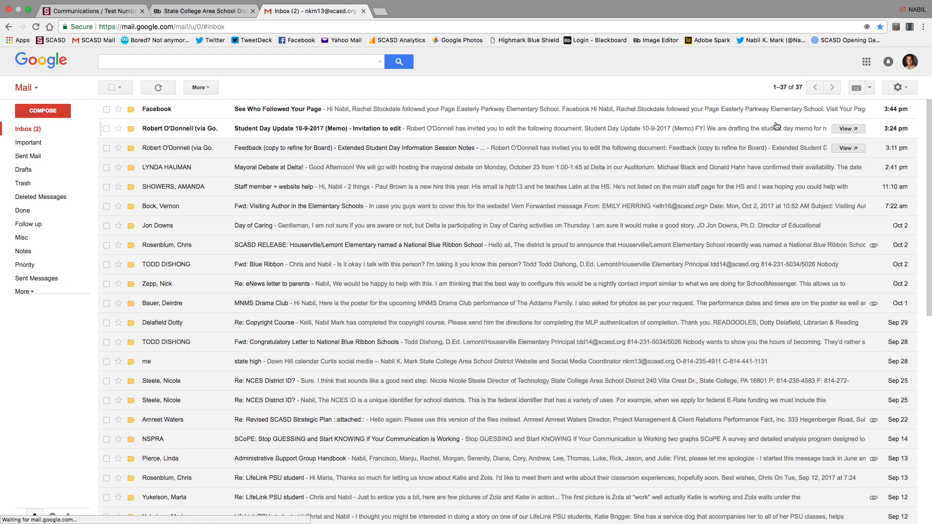
click(866, 62)
click(790, 208)
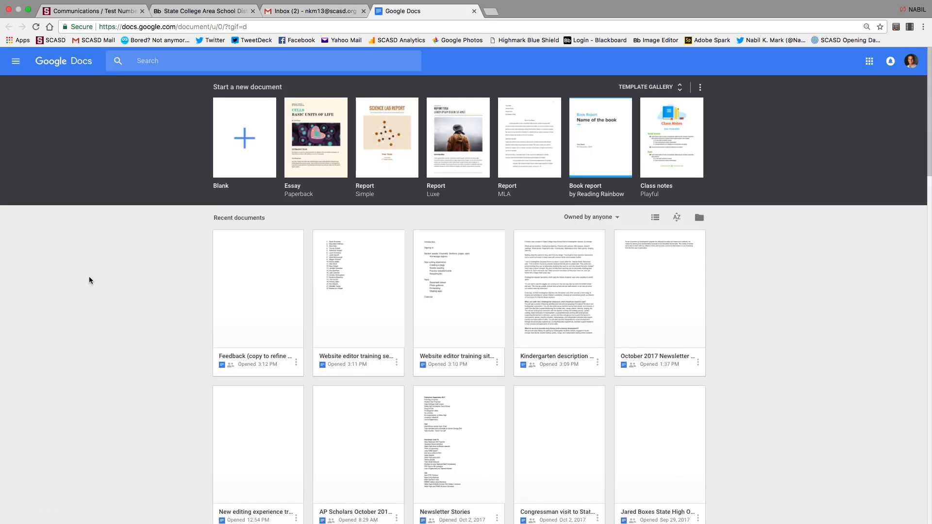
click(253, 292)
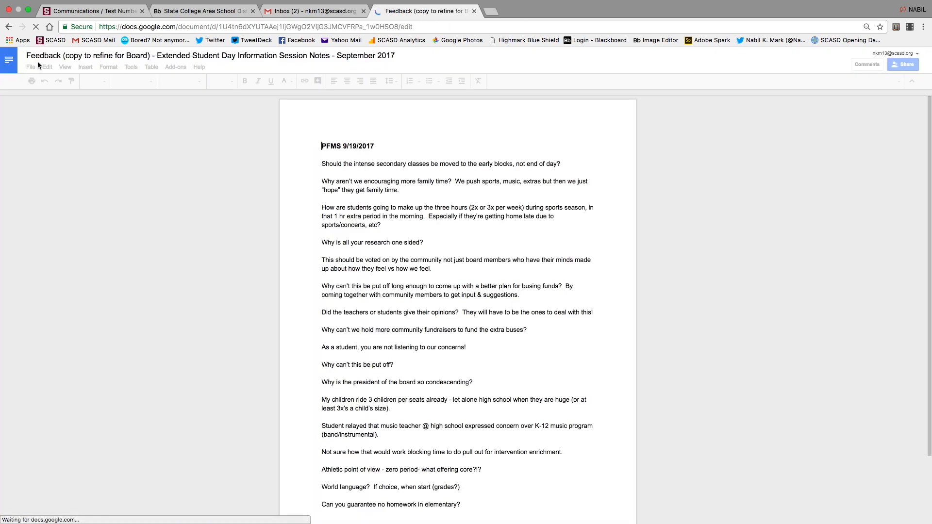
click(10, 63)
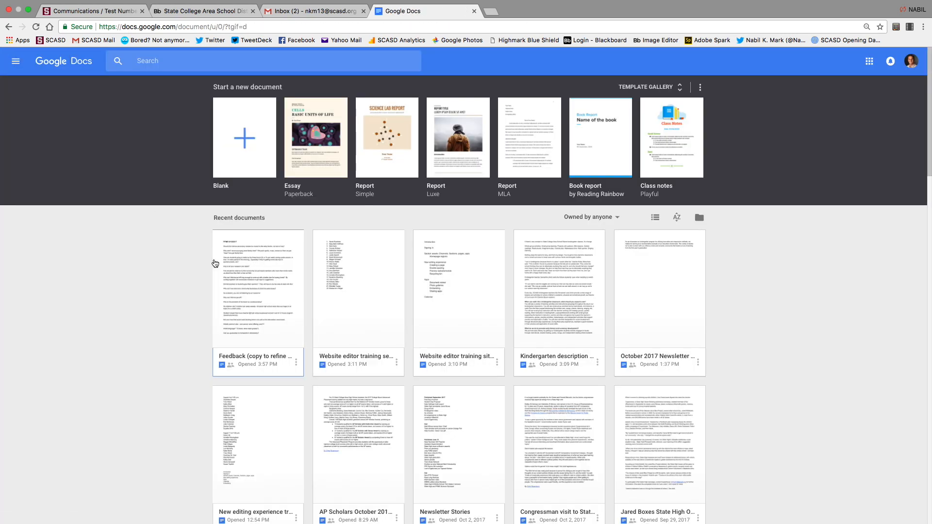
click(563, 295)
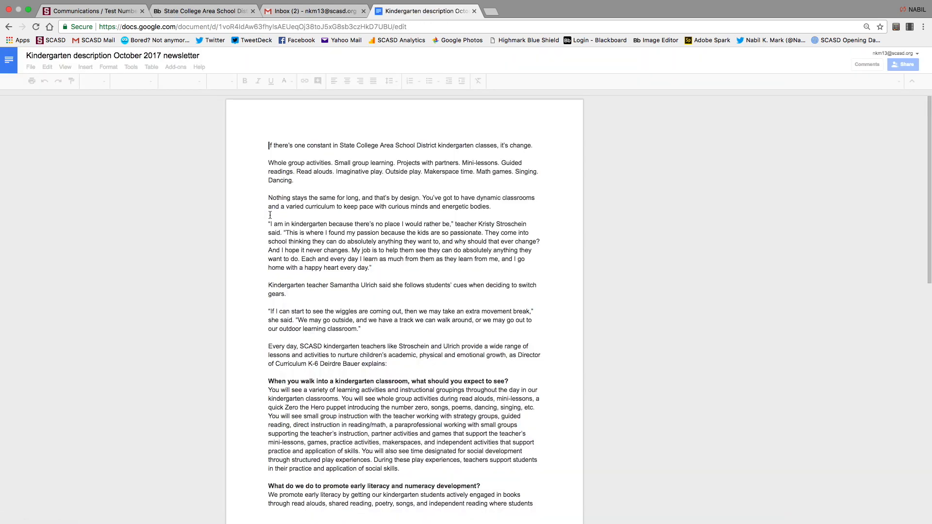
Select all the newsletter text and paste it into Test Number 2's Content App editor.
click(269, 215)
key(super+a)
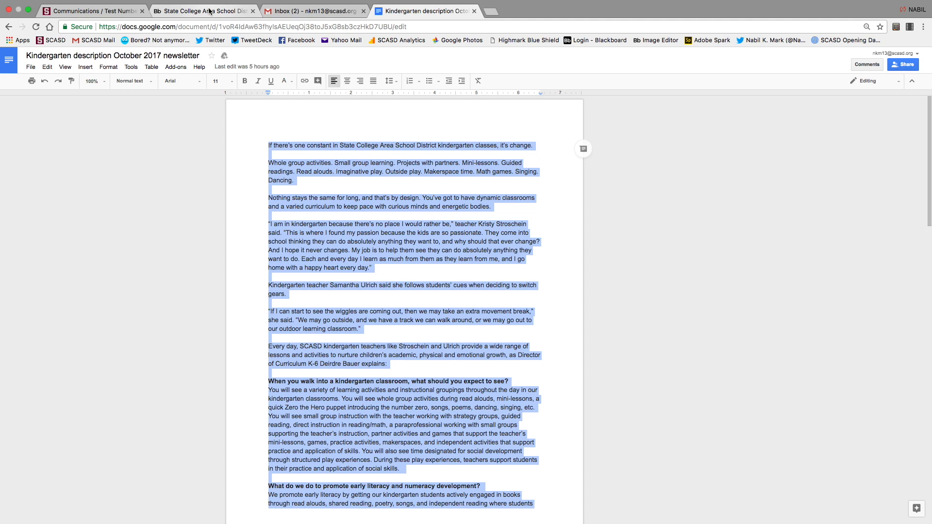
click(363, 10)
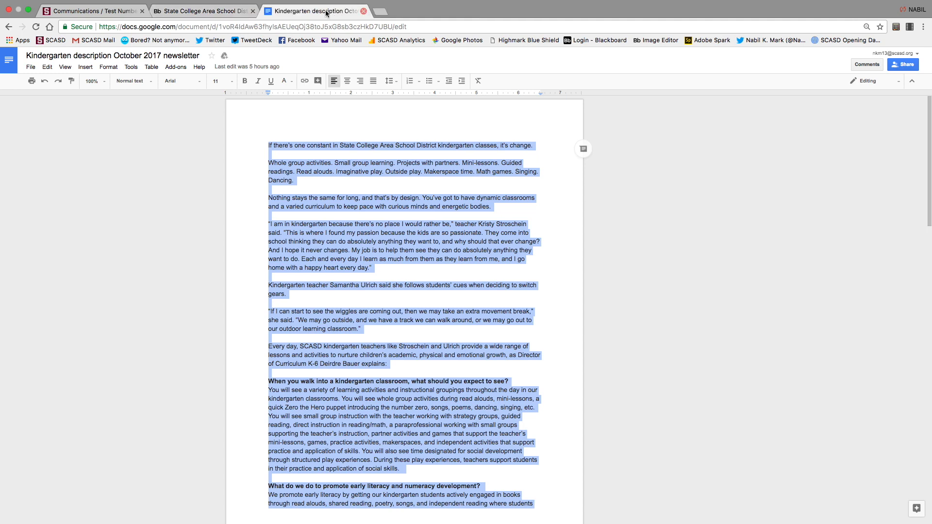
click(227, 11)
key(super+v)
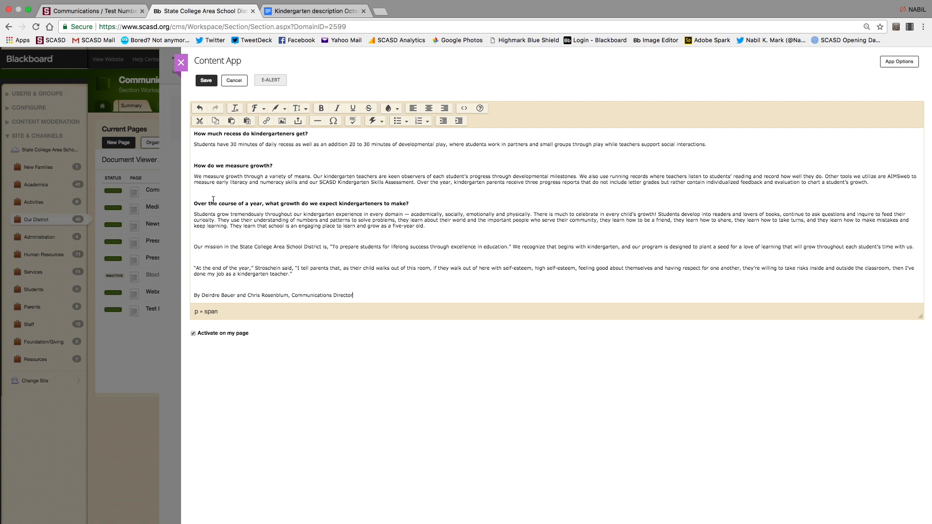
Delete the blank lines above the five bold question headings, then view the article's HTML source.
click(194, 204)
key(BackSpace)
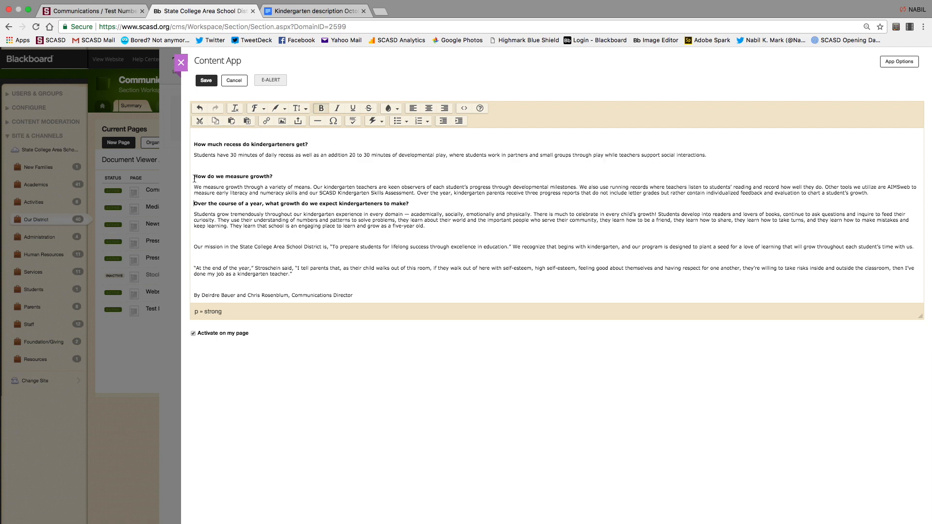
key(BackSpace)
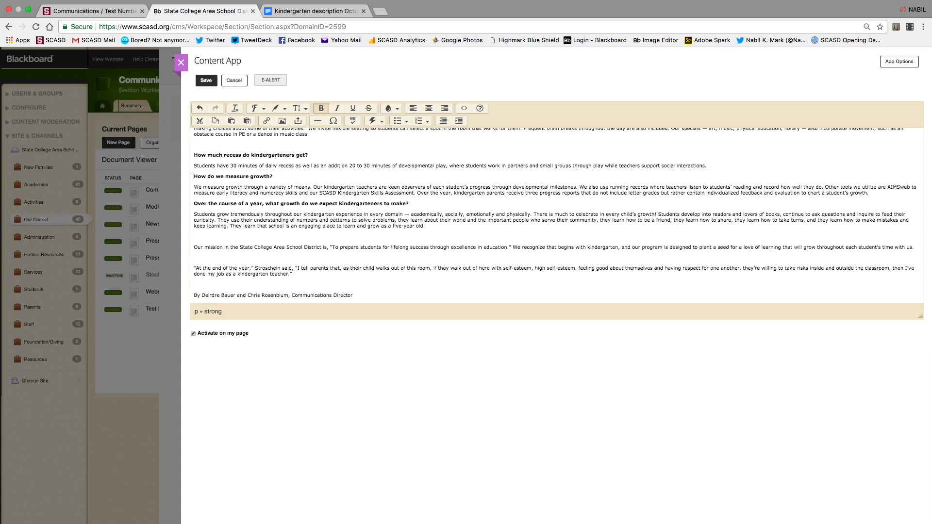
scroll(194, 186, up, 3)
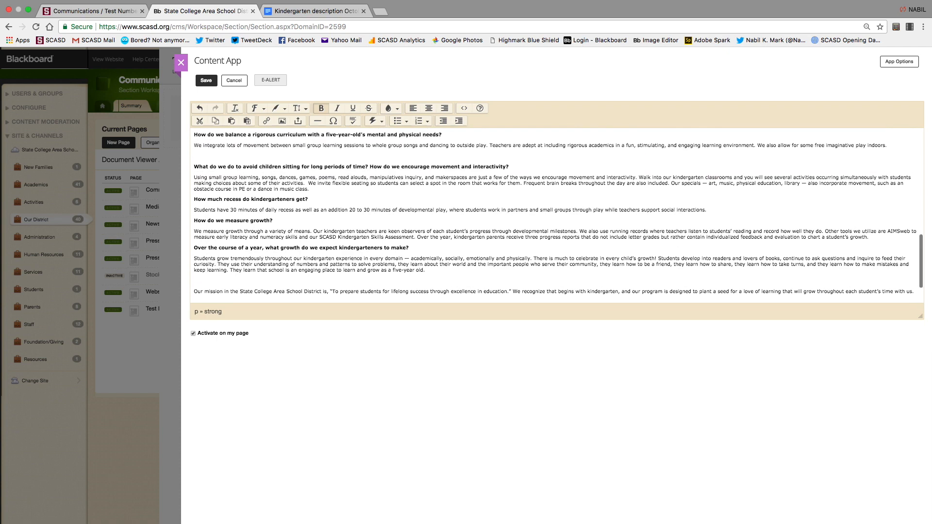
click(194, 185)
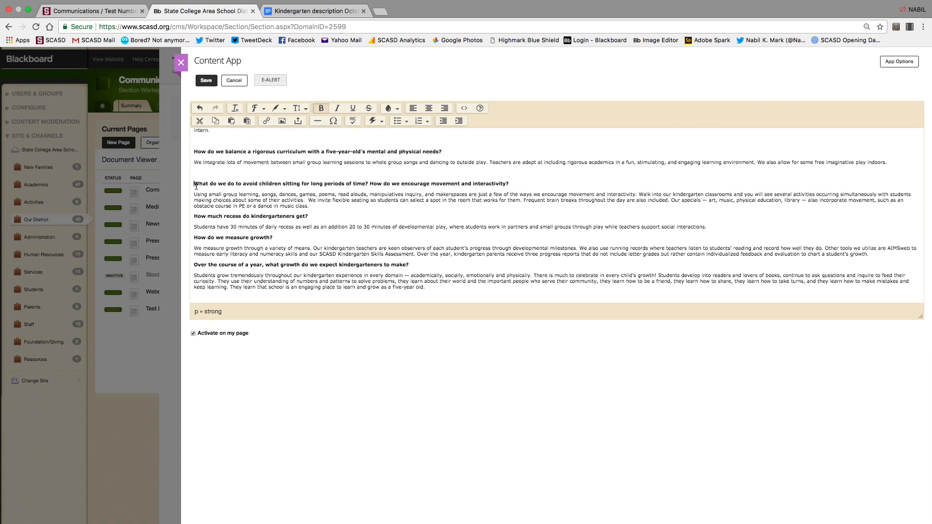
key(BackSpace)
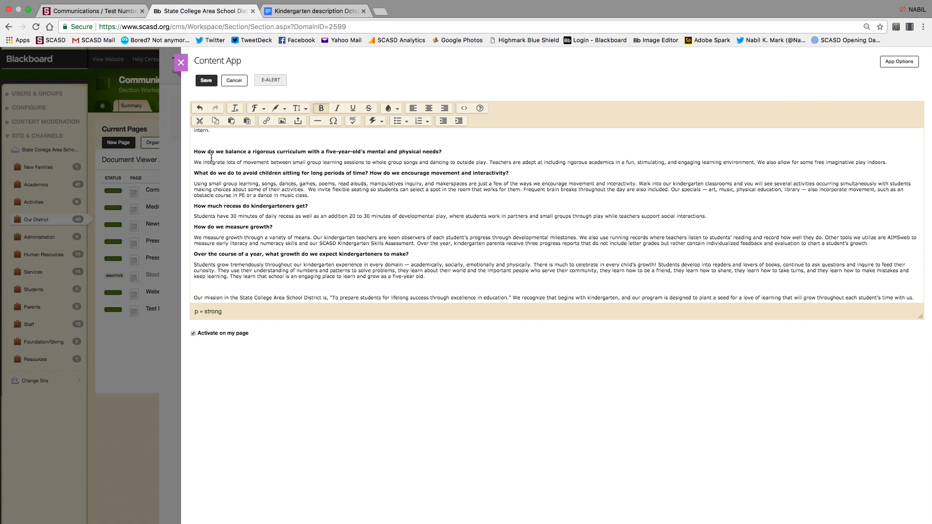
key(BackSpace)
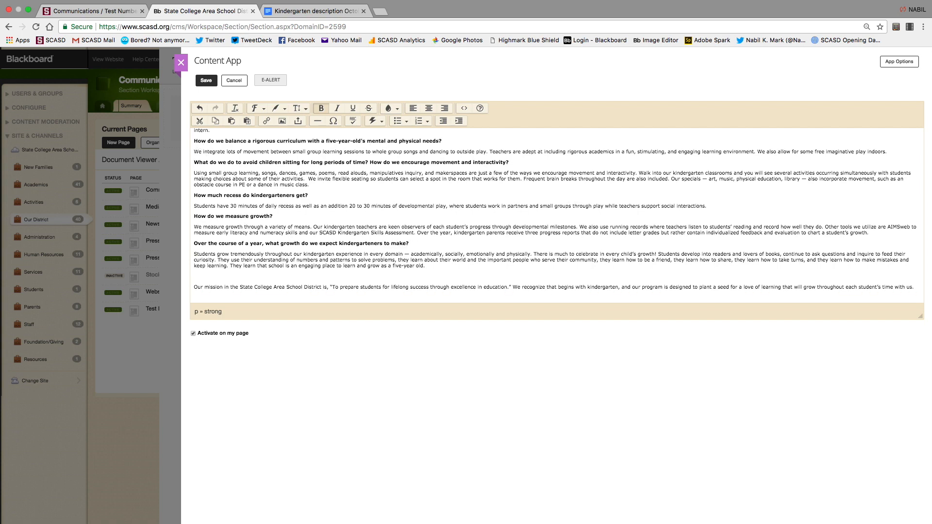
scroll(558, 215, up, 3)
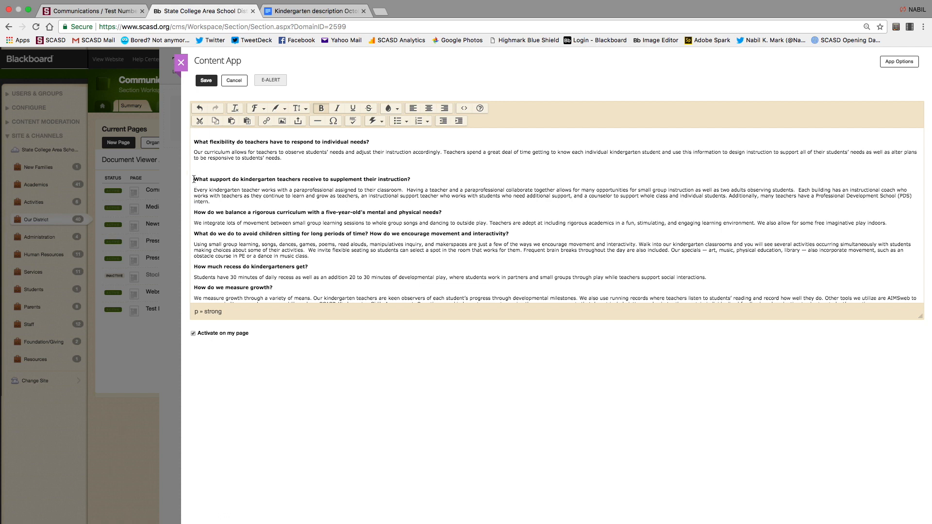
key(BackSpace)
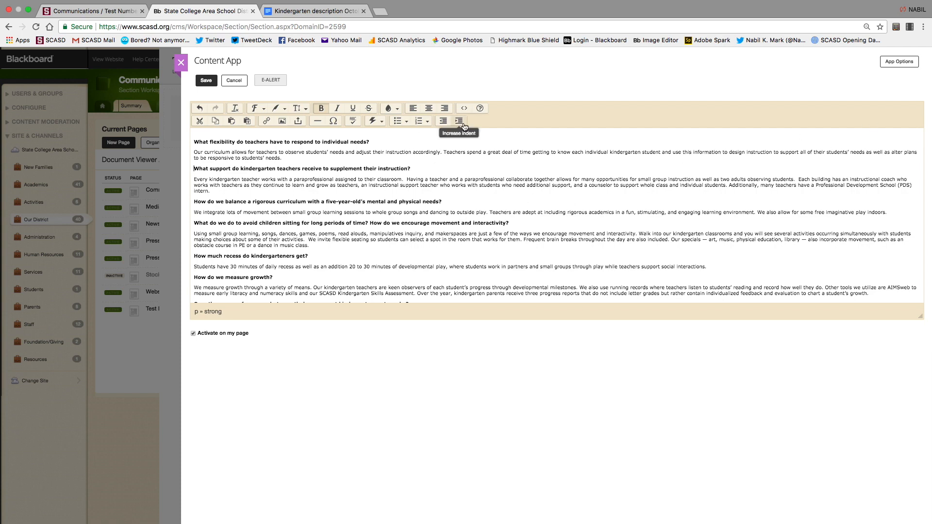
click(464, 107)
scroll(443, 323, down, 5)
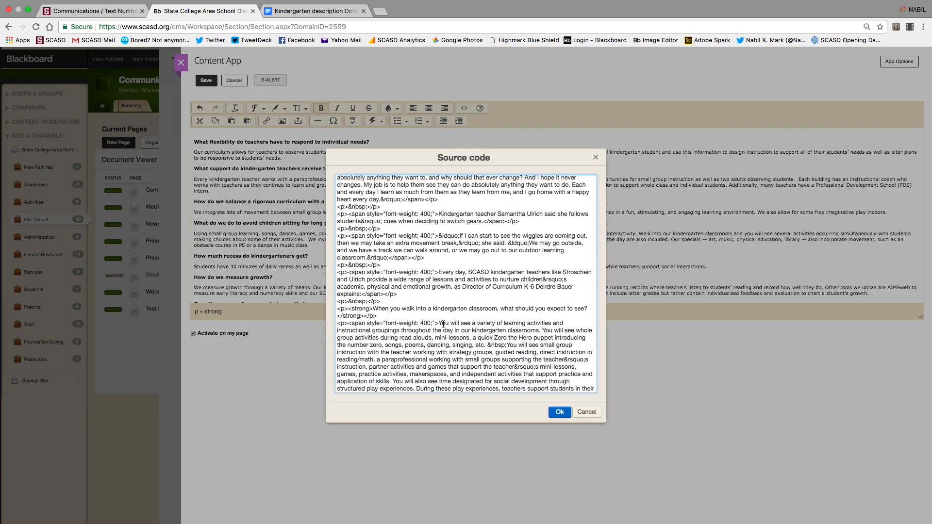
scroll(442, 324, down, 20)
scroll(442, 323, up, 20)
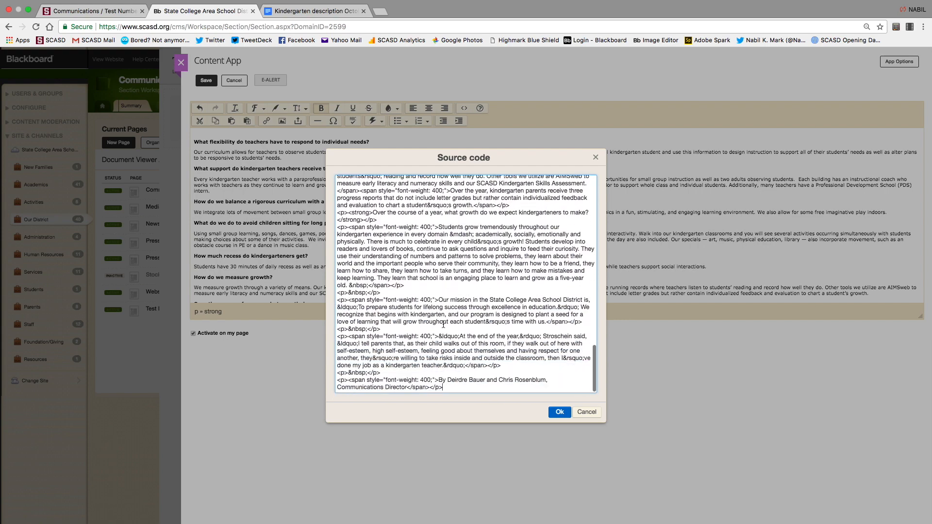
scroll(440, 355, up, 2)
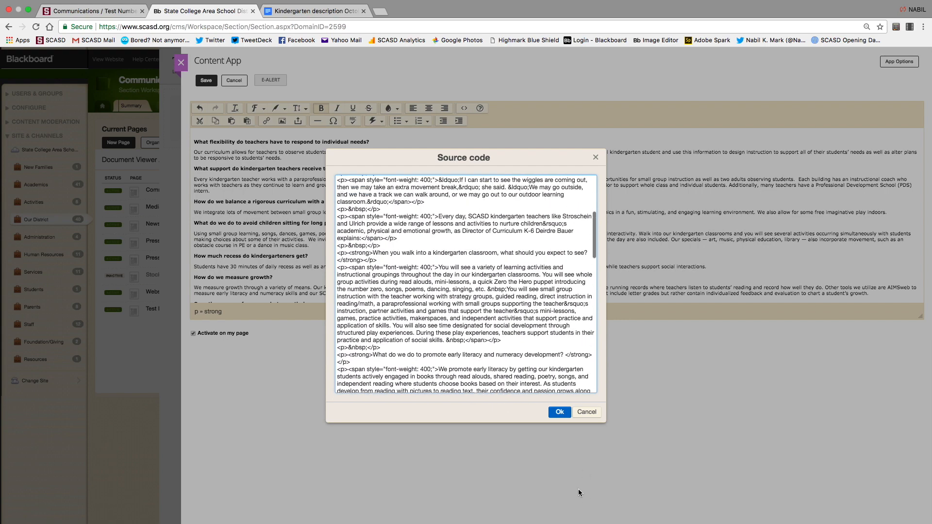
click(586, 411)
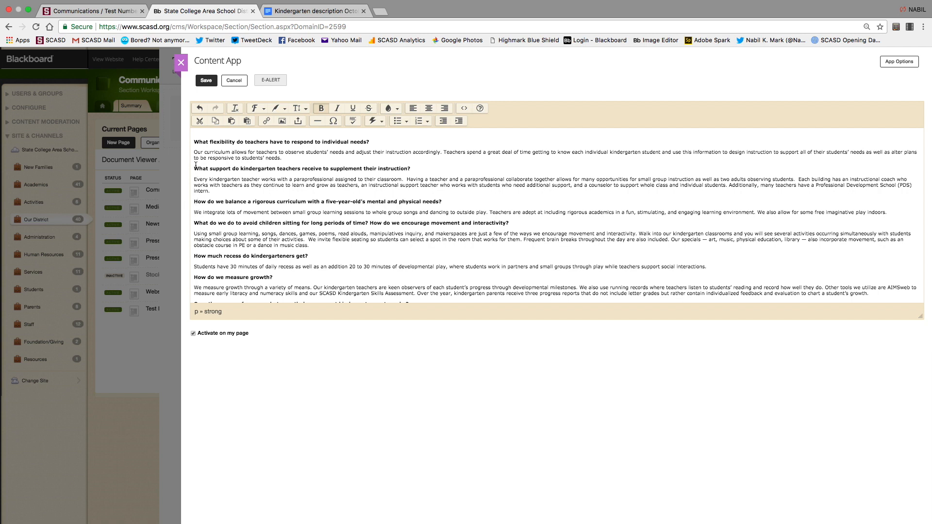
scroll(196, 175, up, 2)
Remove the blank line above the flexibility heading, then select and delete all the article text.
click(194, 188)
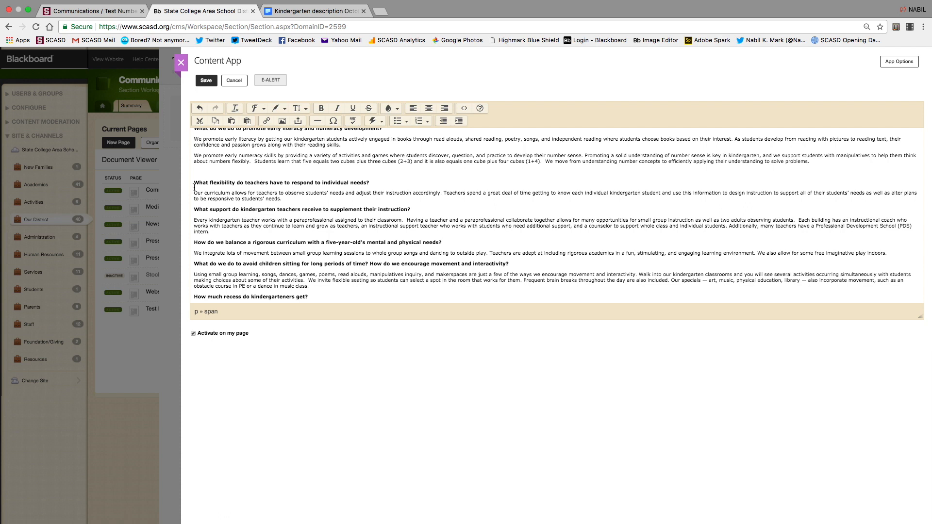
click(195, 182)
click(194, 181)
click(194, 182)
key(BackSpace)
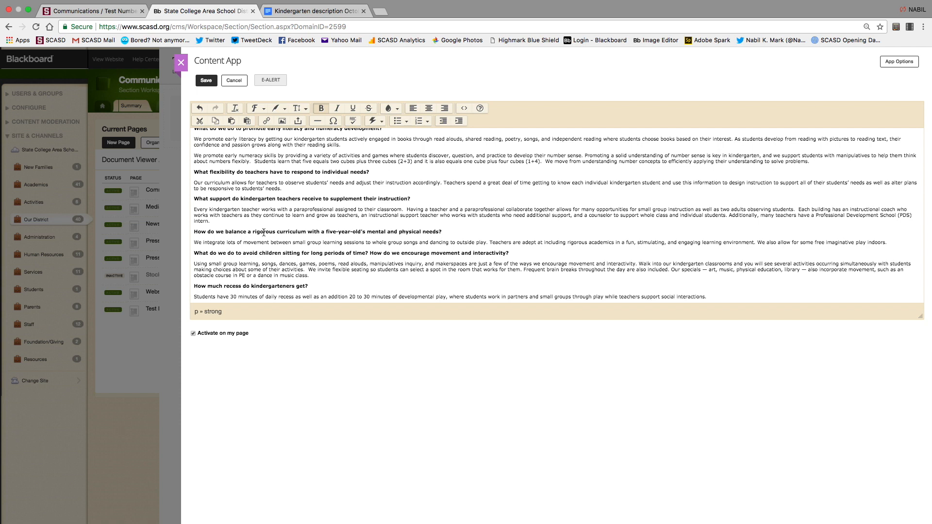
key(super+a)
key(BackSpace)
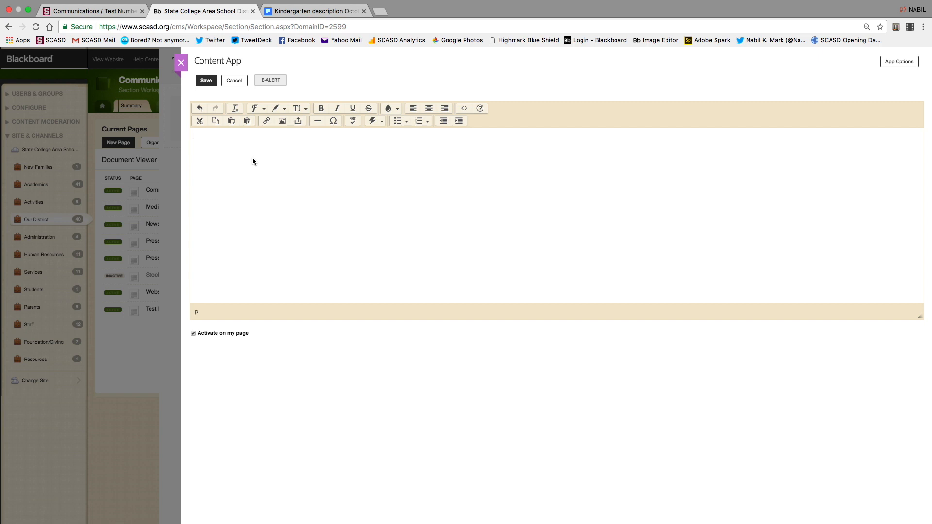
Turn on Paste as text, paste the kindergarten article, dismiss the plain-text notice and save.
click(247, 122)
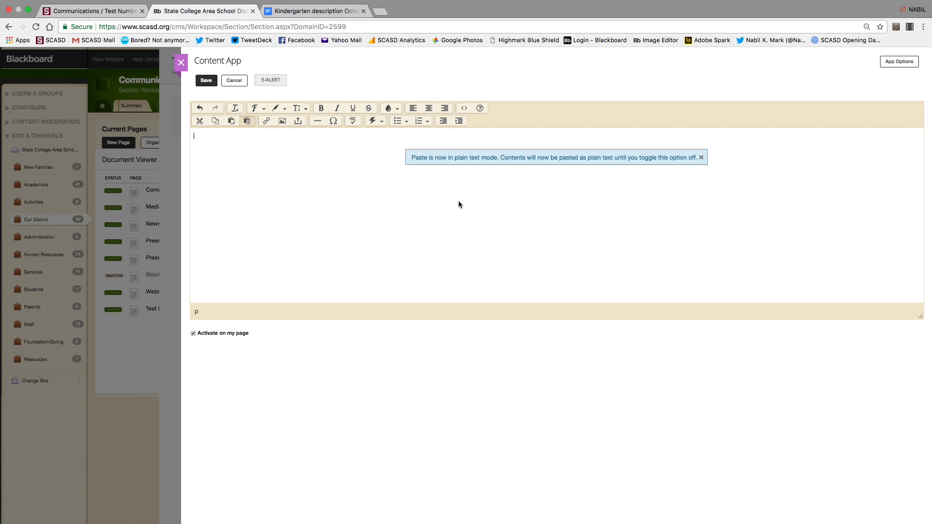
key(super+v)
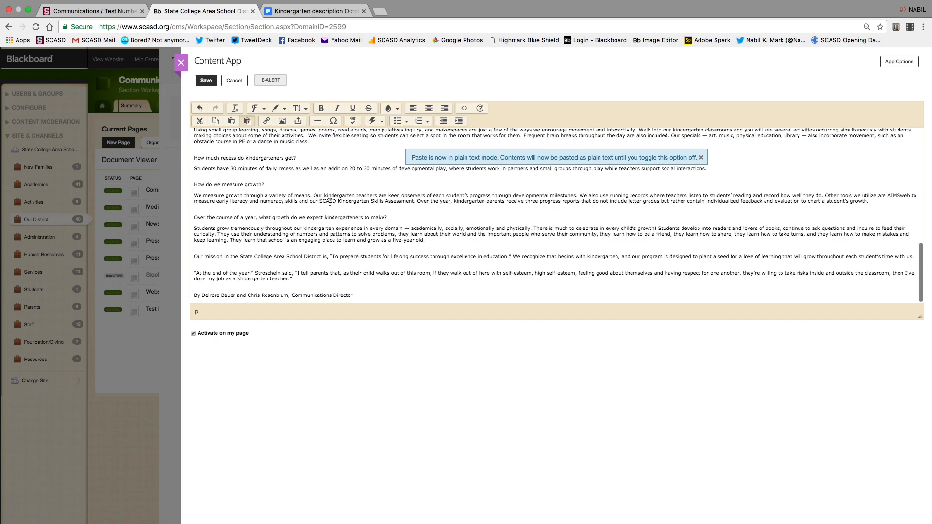
scroll(329, 202, up, 4)
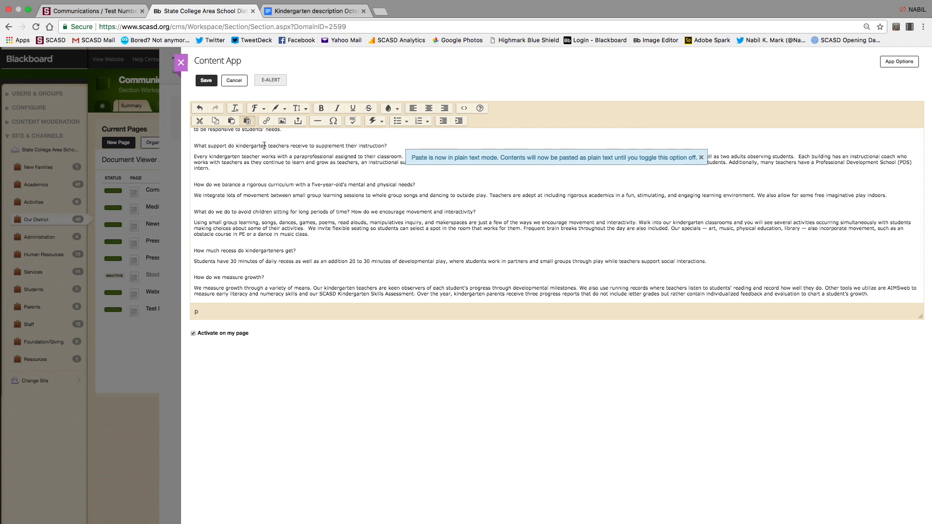
scroll(263, 145, up, 1)
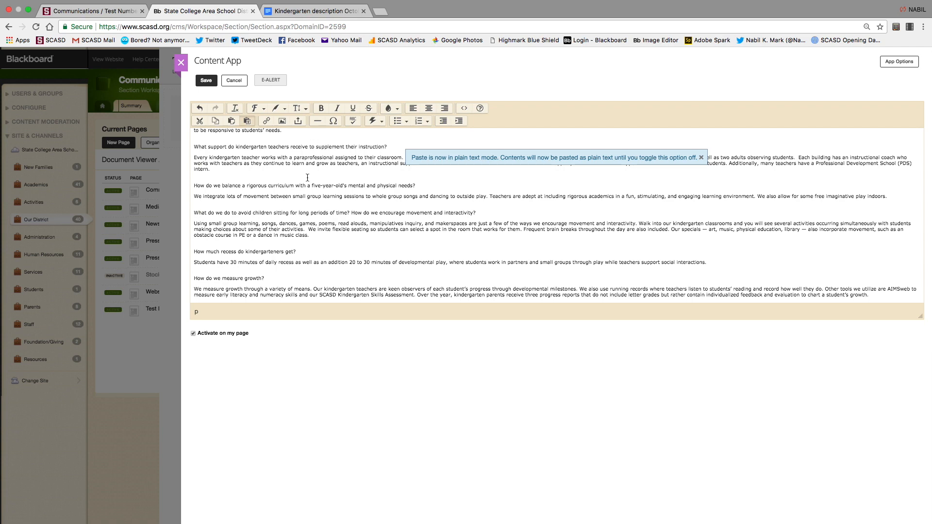
scroll(319, 177, up, 10)
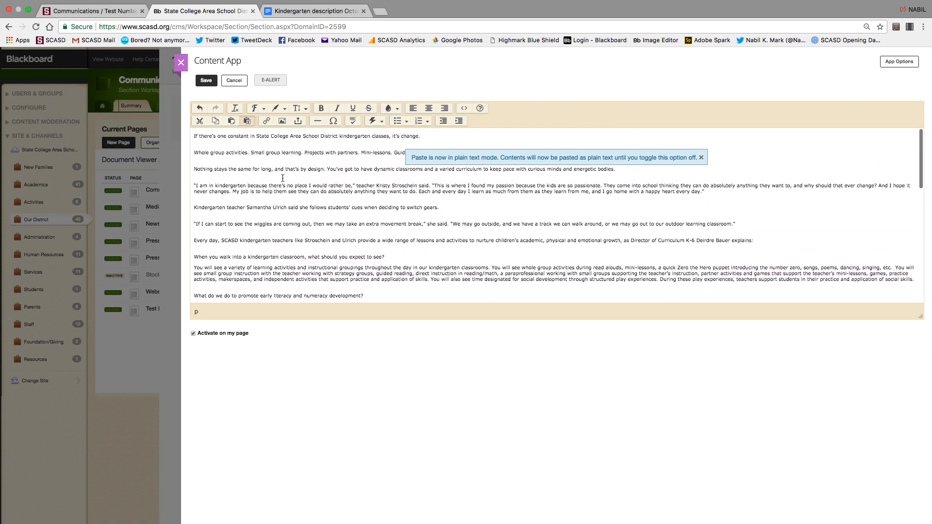
click(701, 158)
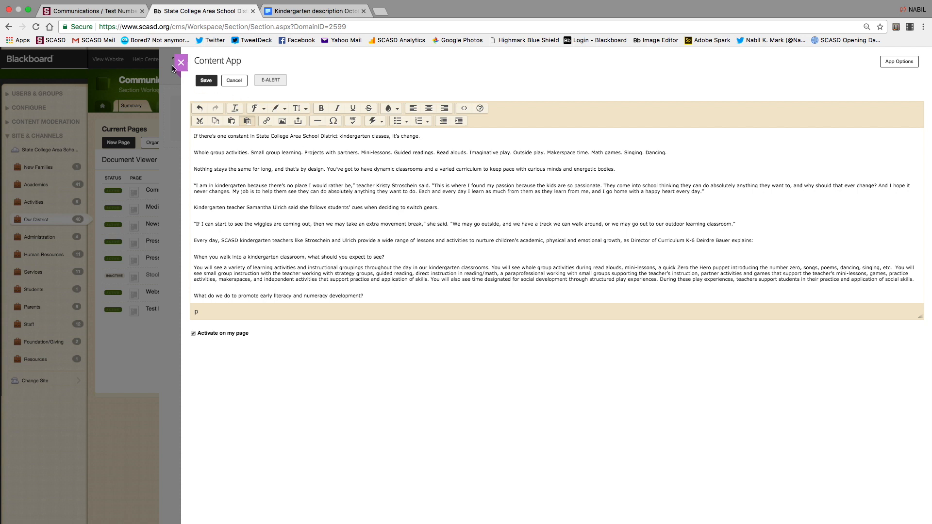
click(207, 81)
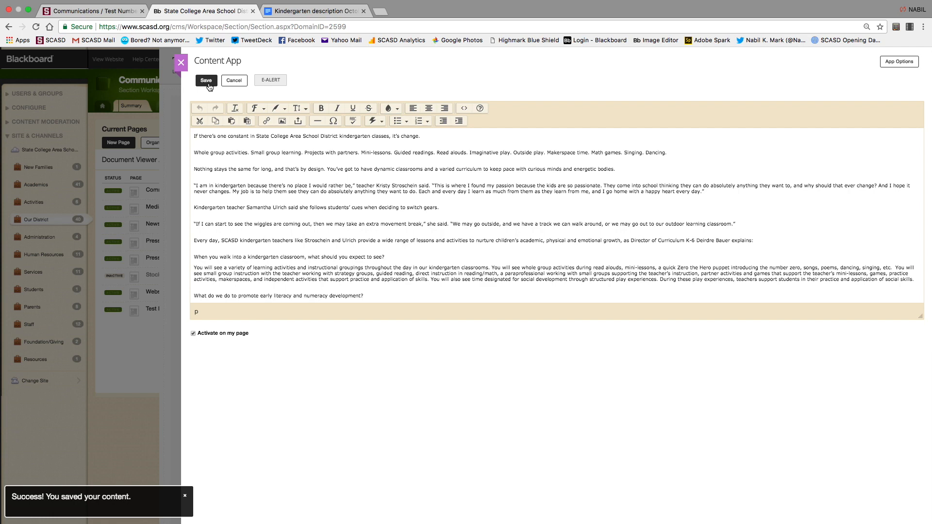
click(209, 86)
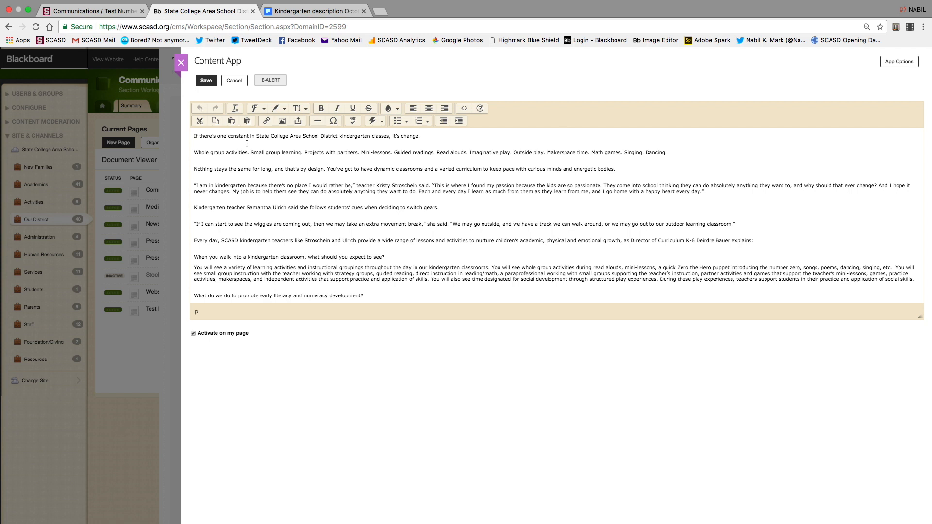
click(285, 174)
text(j[oqevj)
key(Return)
text(w[)
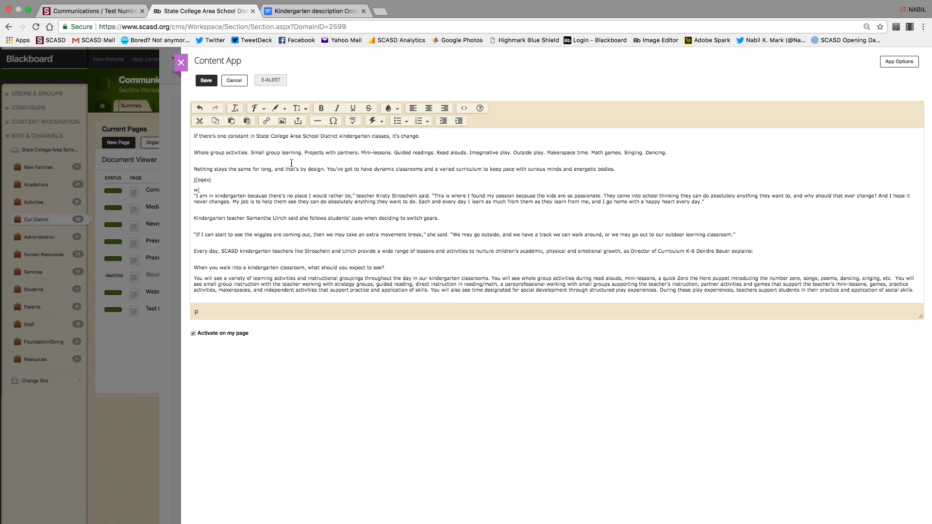
click(180, 63)
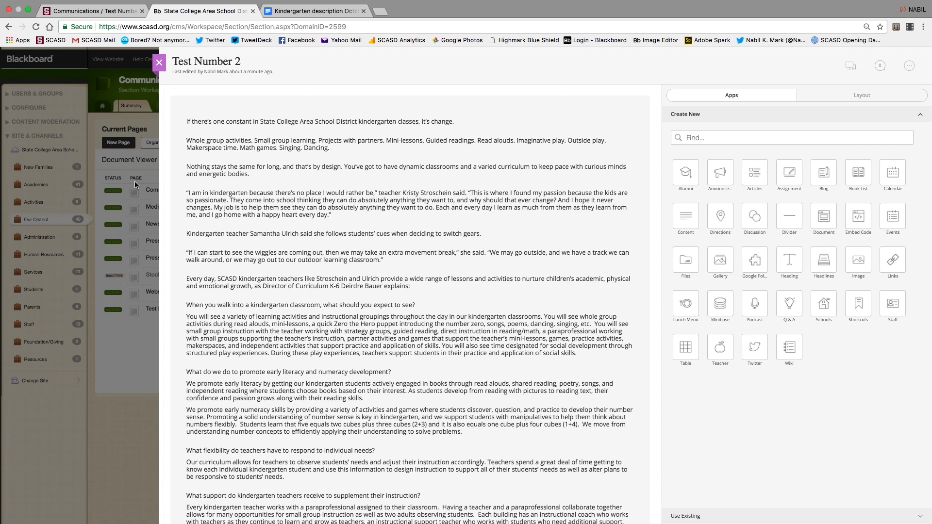
click(409, 125)
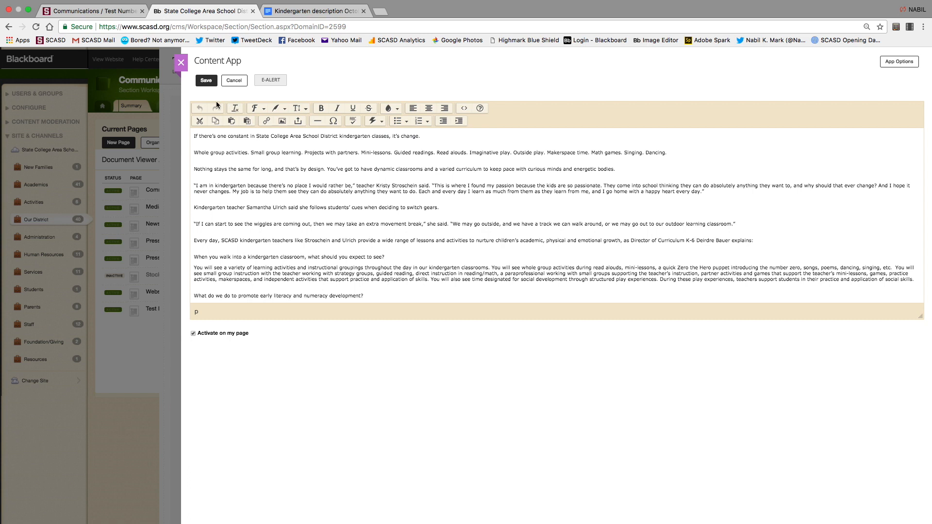
Apply the Title template style to the article's opening paragraph.
click(265, 109)
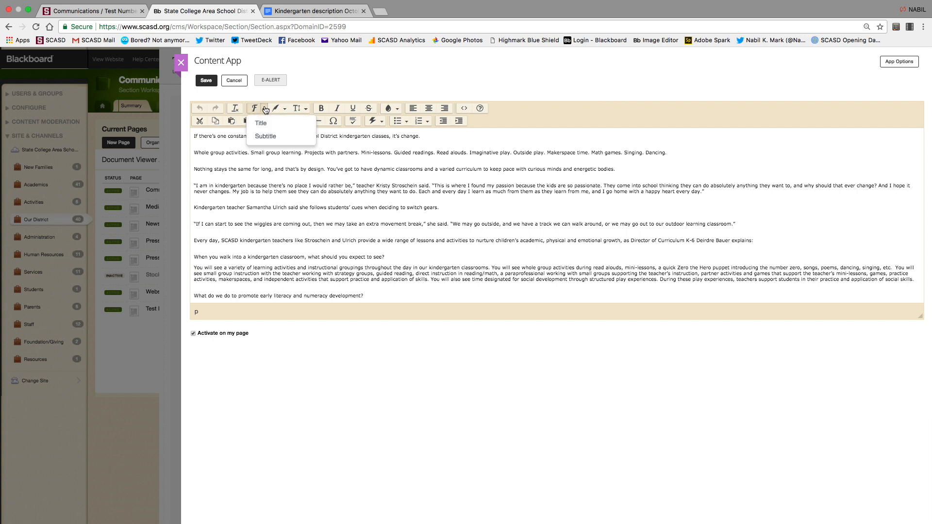
click(425, 140)
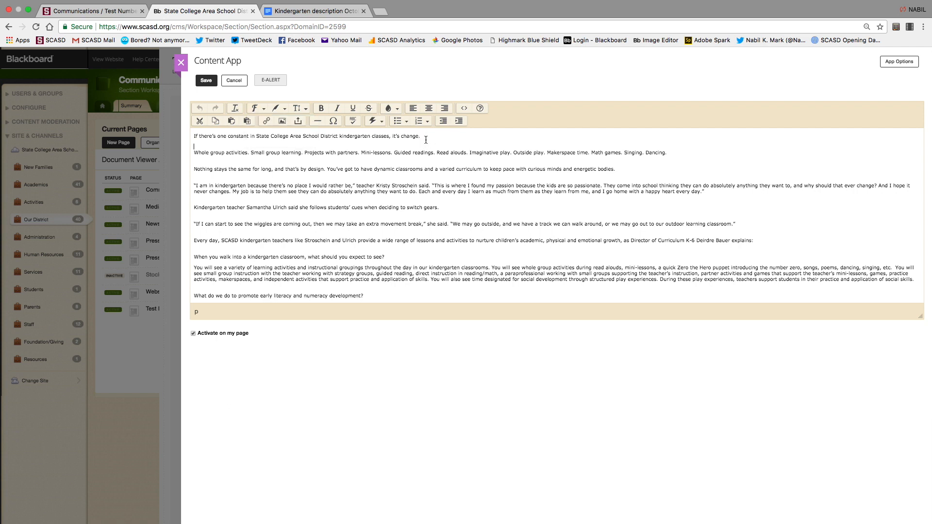
drag(421, 136, 219, 135)
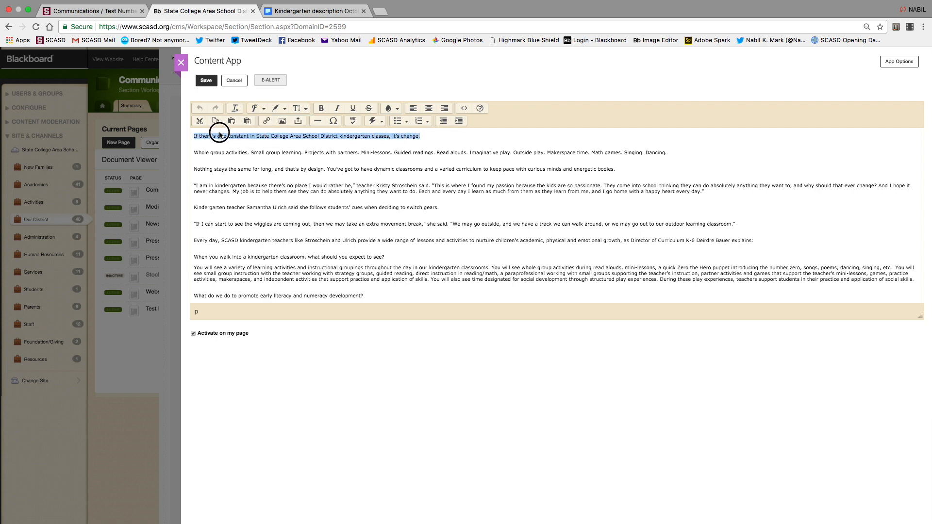
click(256, 110)
click(273, 129)
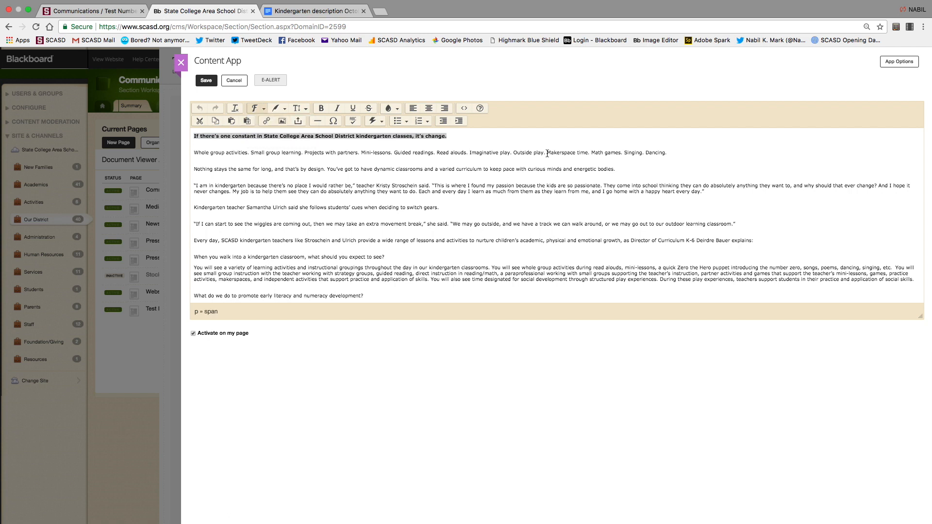
Apply the Subtitle template style to the second paragraph.
drag(672, 153, 258, 144)
click(192, 157)
triple_click(191, 156)
click(257, 109)
click(275, 136)
click(357, 195)
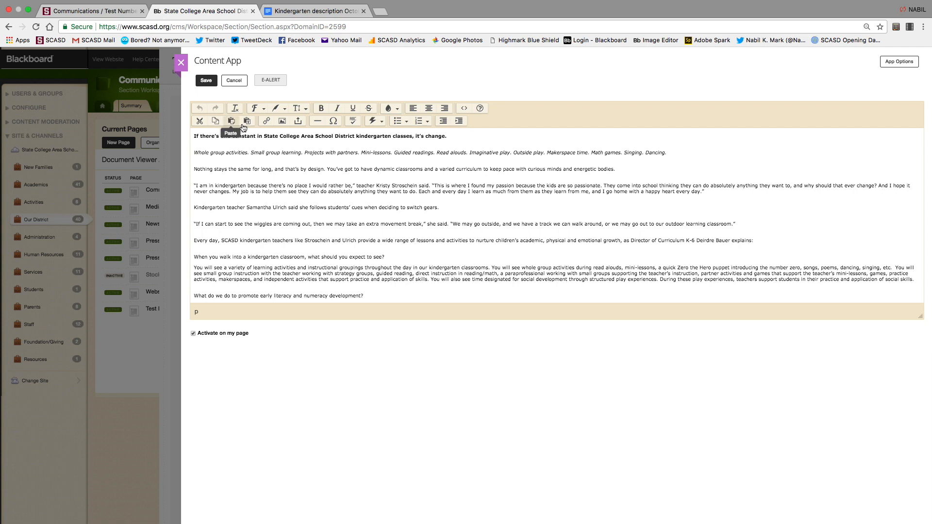
Enlarge the opening line's font size, then shrink it to the smallest size.
click(261, 113)
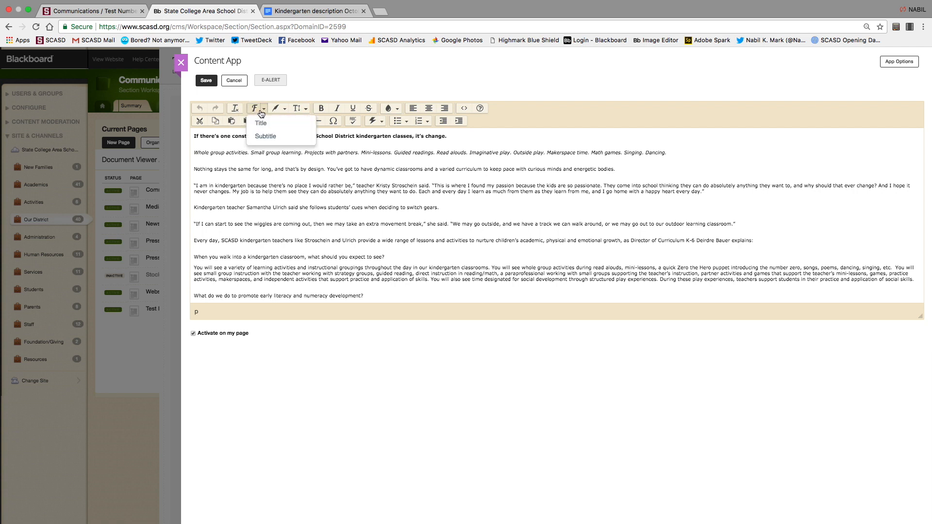
click(285, 109)
click(288, 112)
click(288, 112)
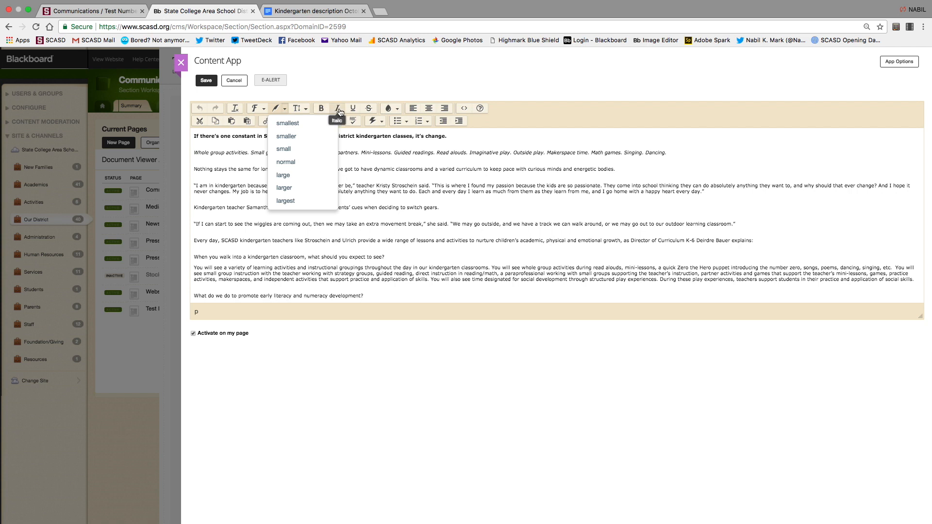
click(360, 189)
drag(458, 138, 216, 116)
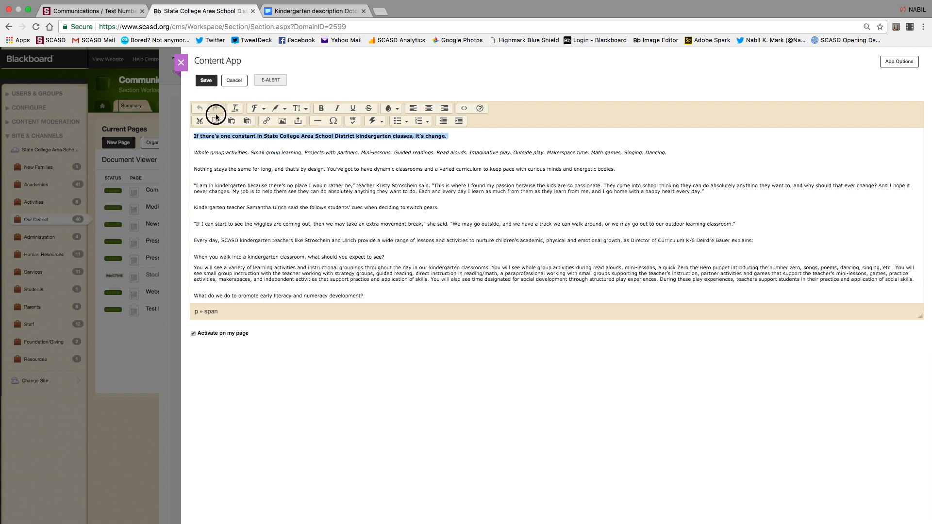
click(288, 110)
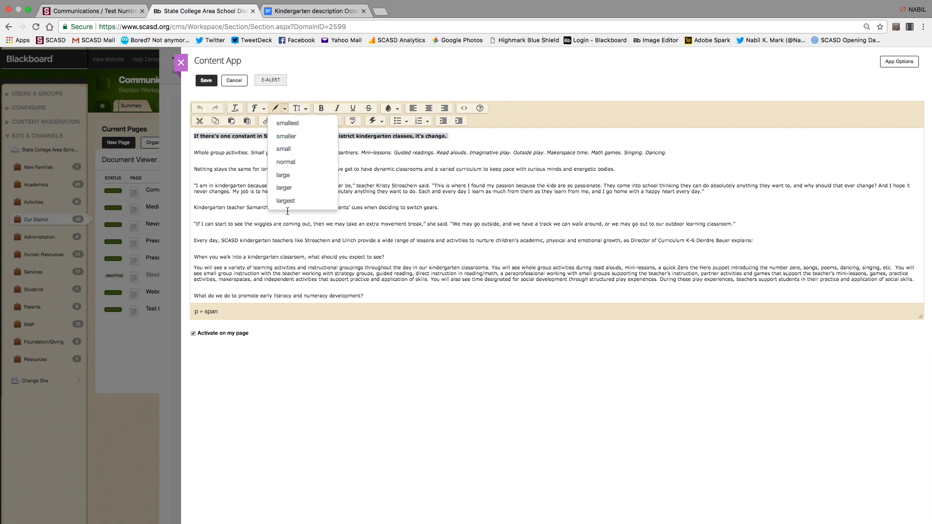
click(290, 205)
click(298, 108)
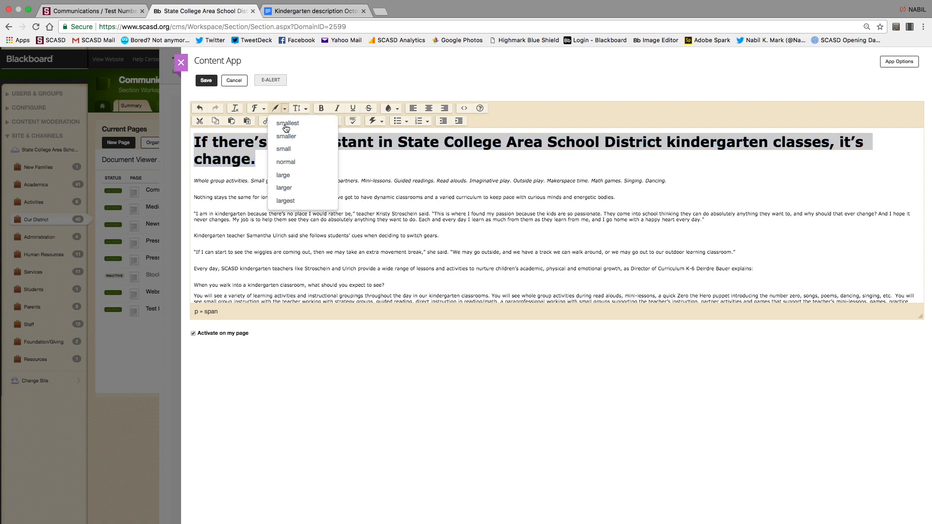
click(299, 125)
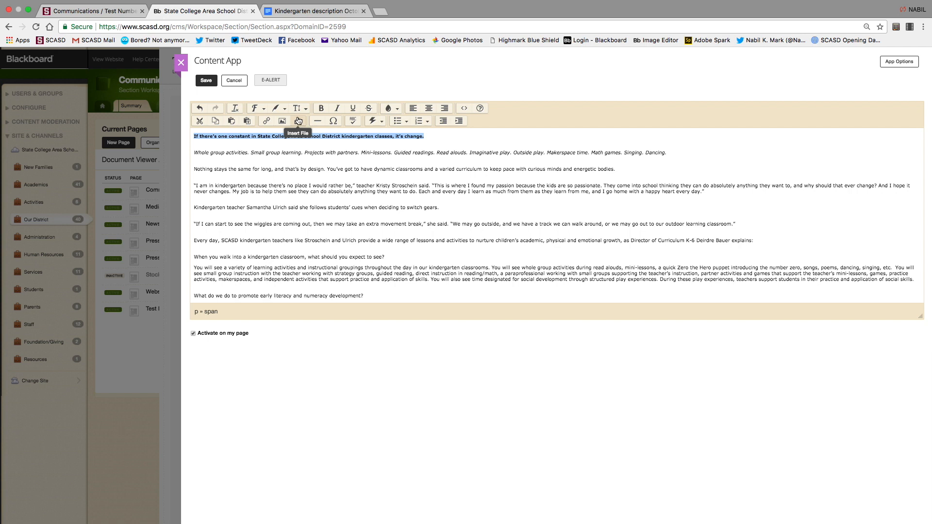
Make the article's opening line a Sub-Title(H2) heading.
click(284, 110)
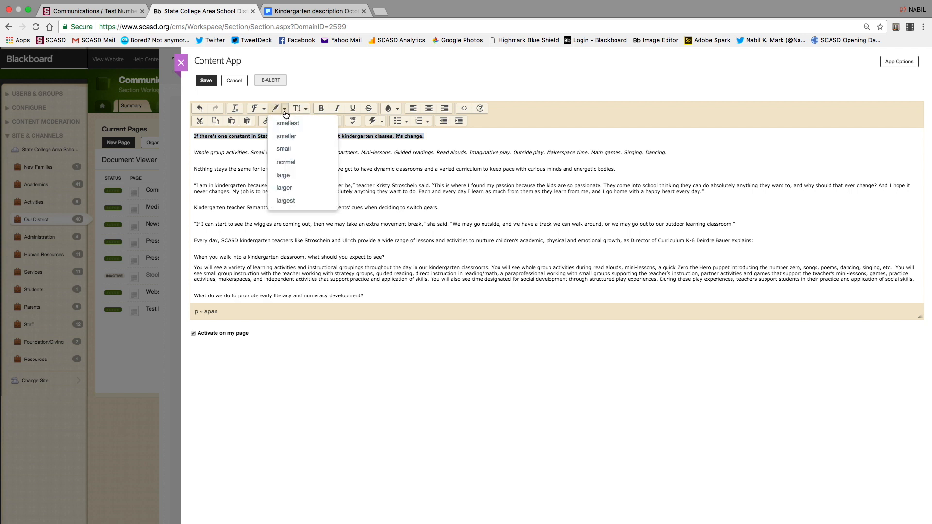
click(284, 109)
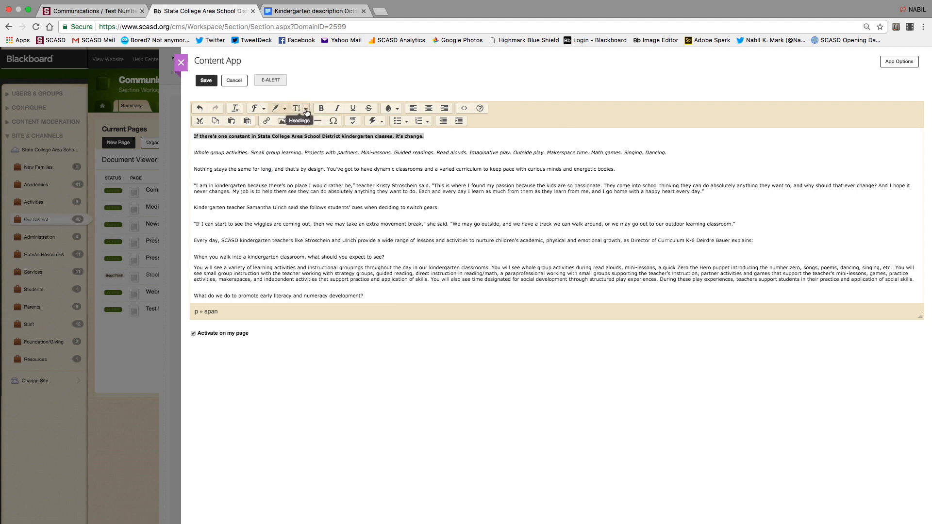
click(306, 111)
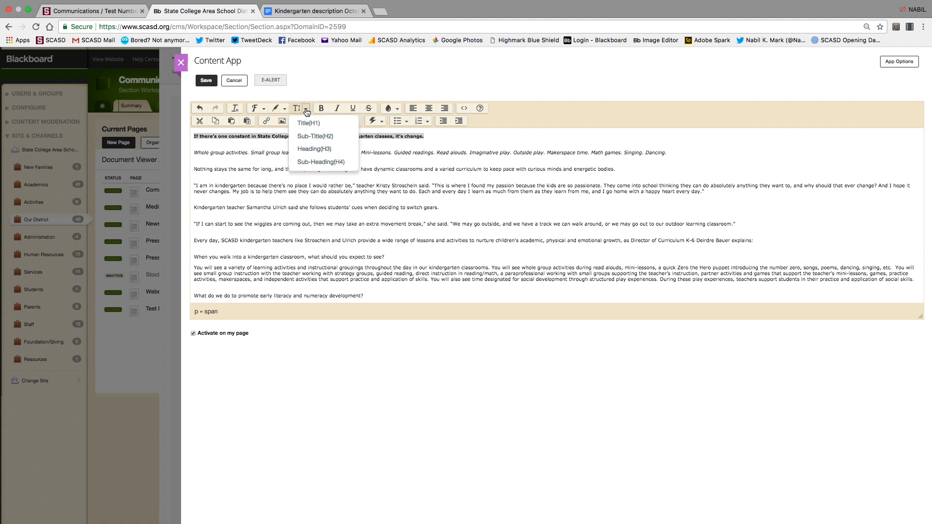
click(314, 163)
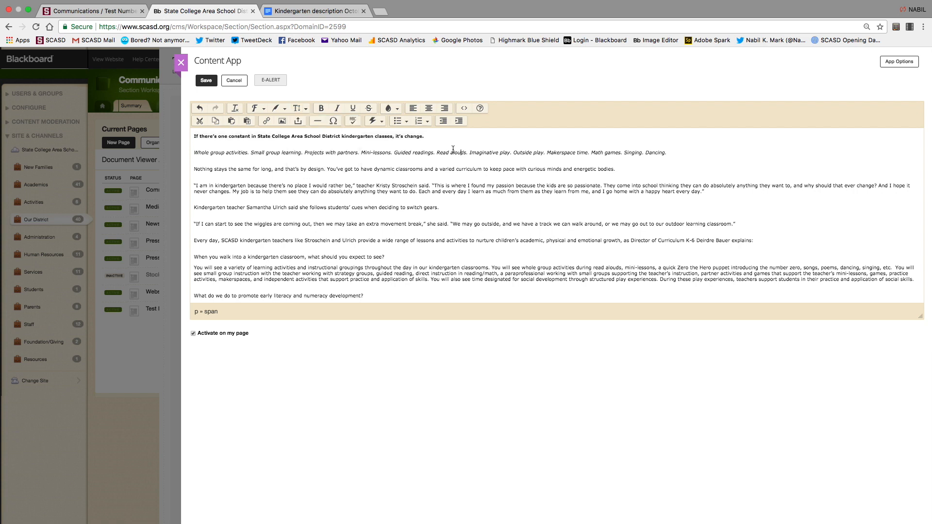
click(137, 110)
click(306, 108)
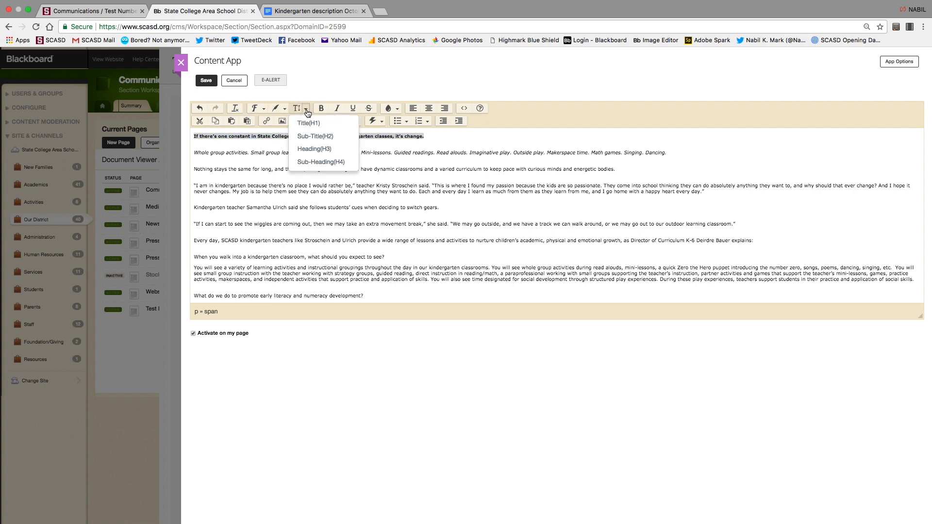
click(320, 137)
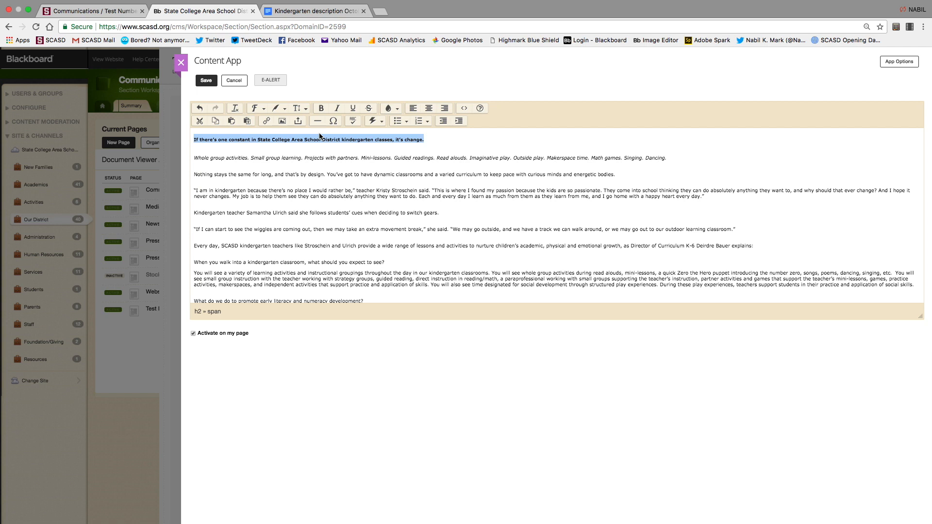
click(381, 163)
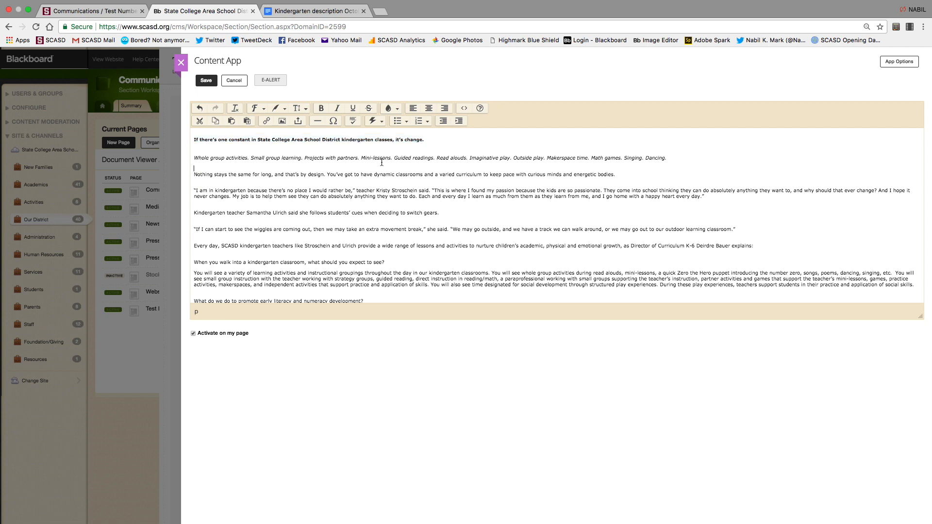
Remove the blank lines above the italic line and the 'Nothing stays the same' paragraph.
click(195, 159)
key(BackSpace)
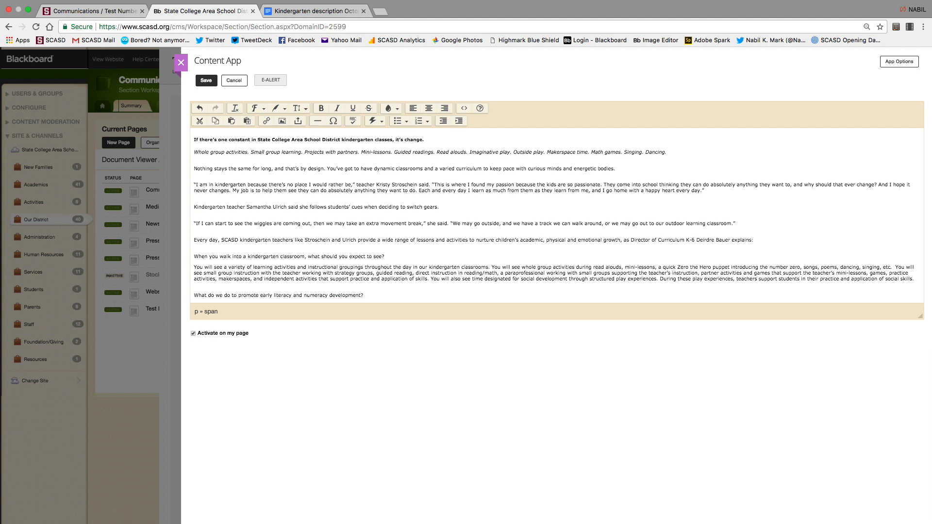
click(194, 170)
key(BackSpace)
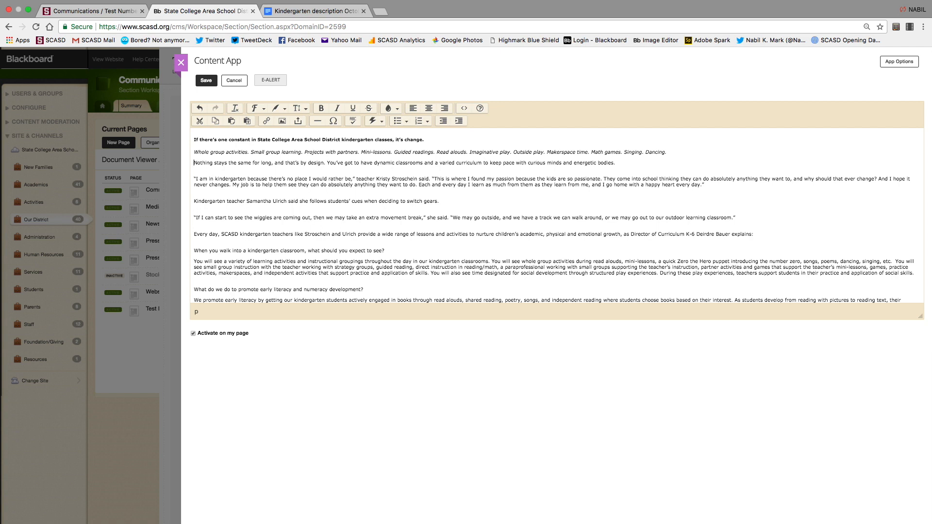
click(91, 13)
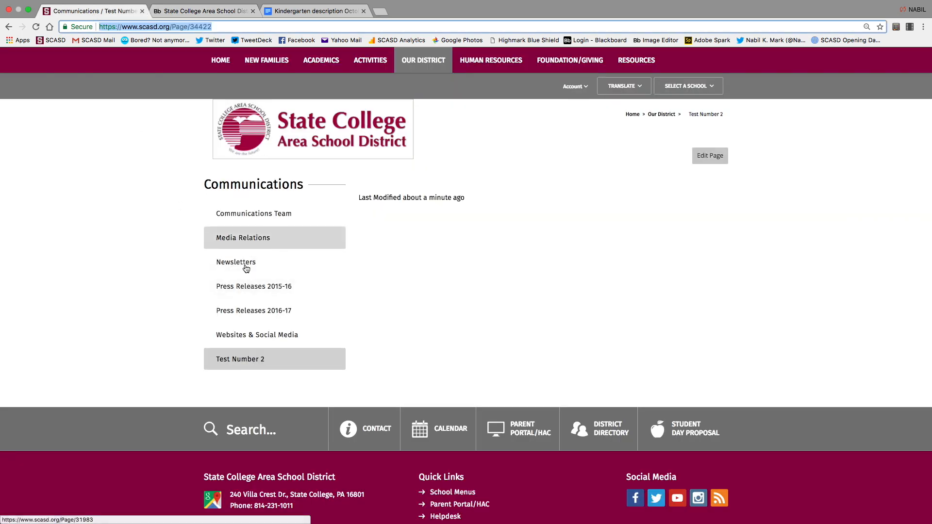
click(242, 309)
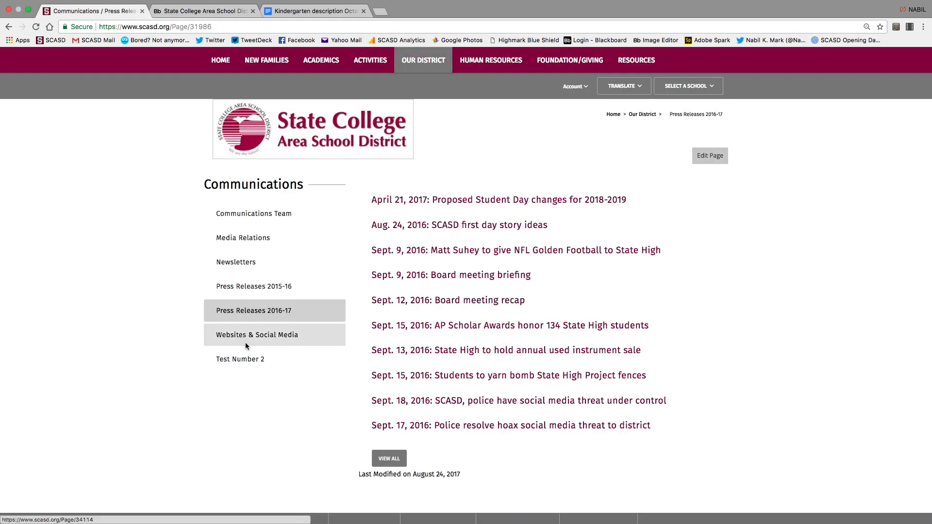
click(243, 359)
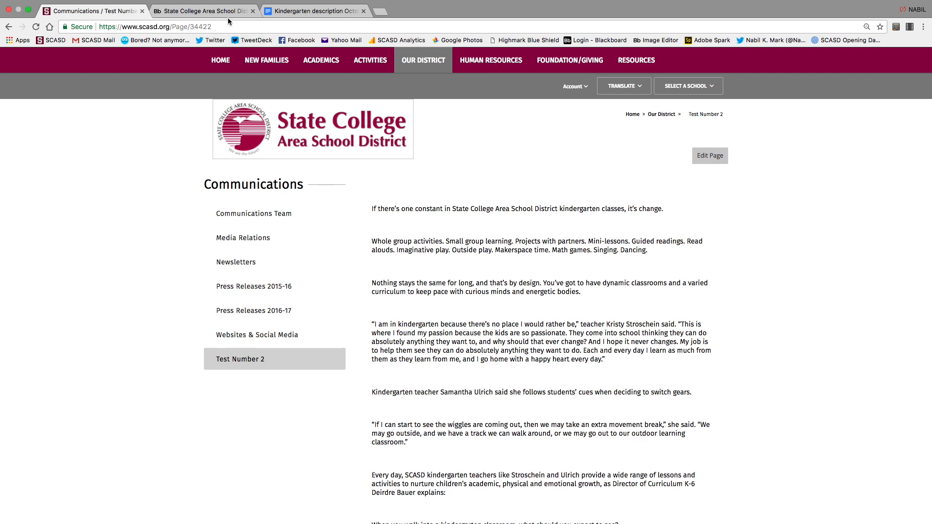
click(204, 11)
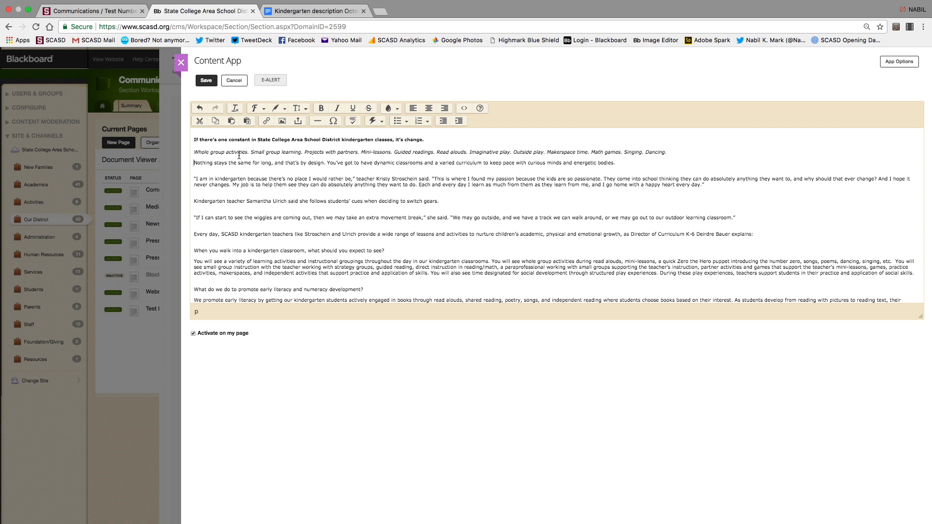
Delete the opening text through the 'Nothing stays' paragraph and close the gaps above the Kindergarten teacher paragraph.
click(194, 153)
key(BackSpace)
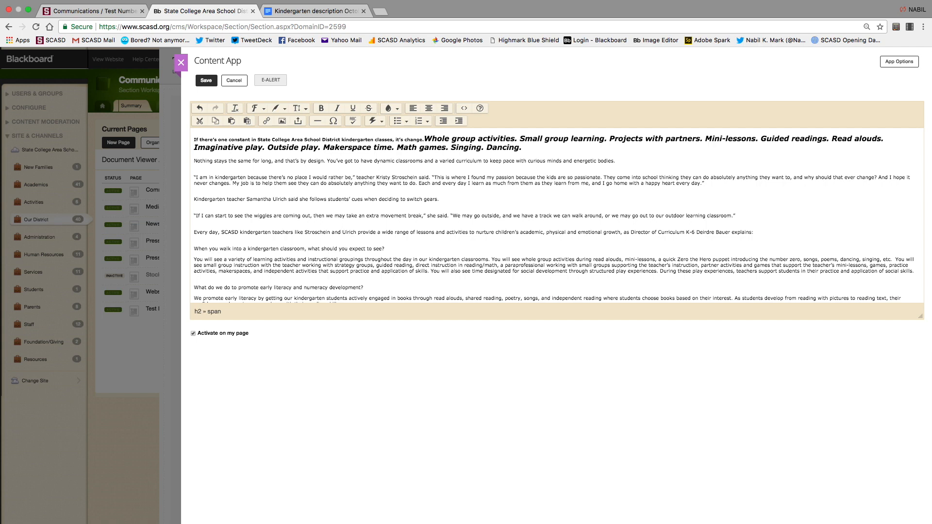
drag(625, 160, 449, 114)
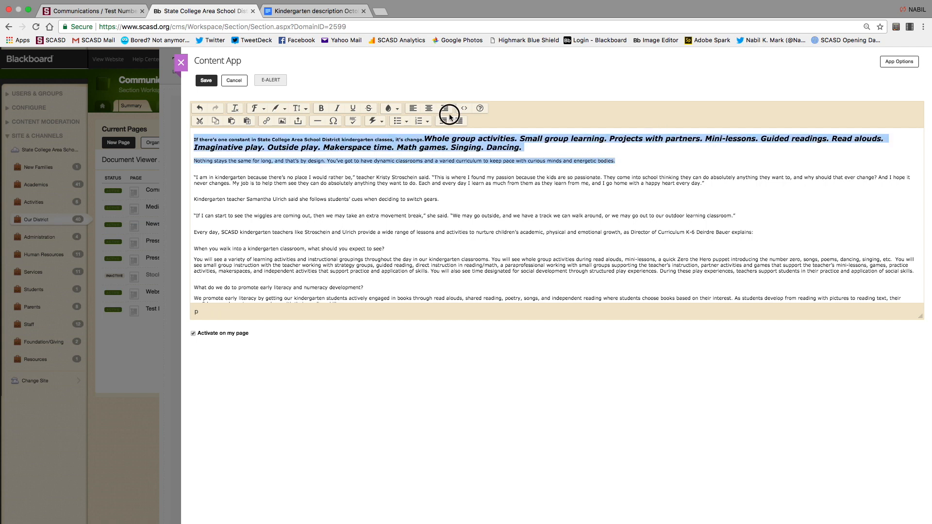
key(BackSpace)
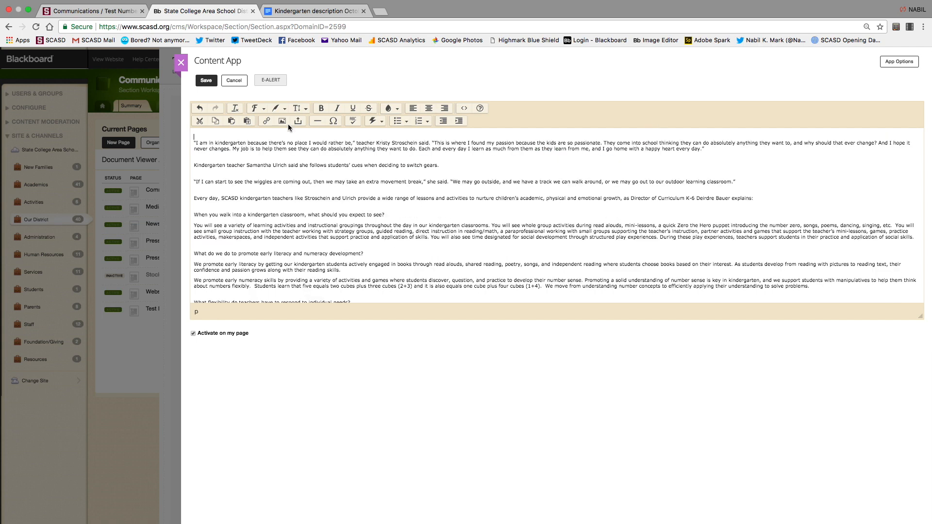
click(194, 165)
key(BackSpace)
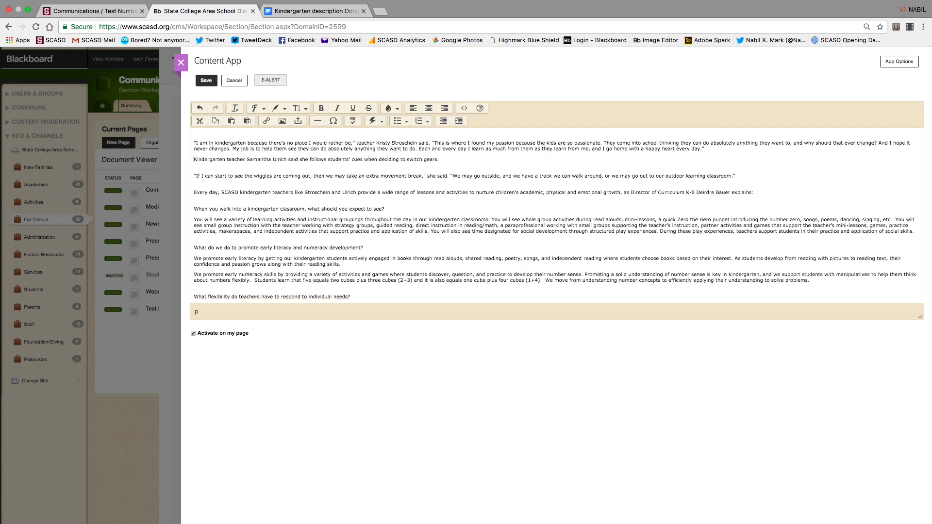
key(BackSpace)
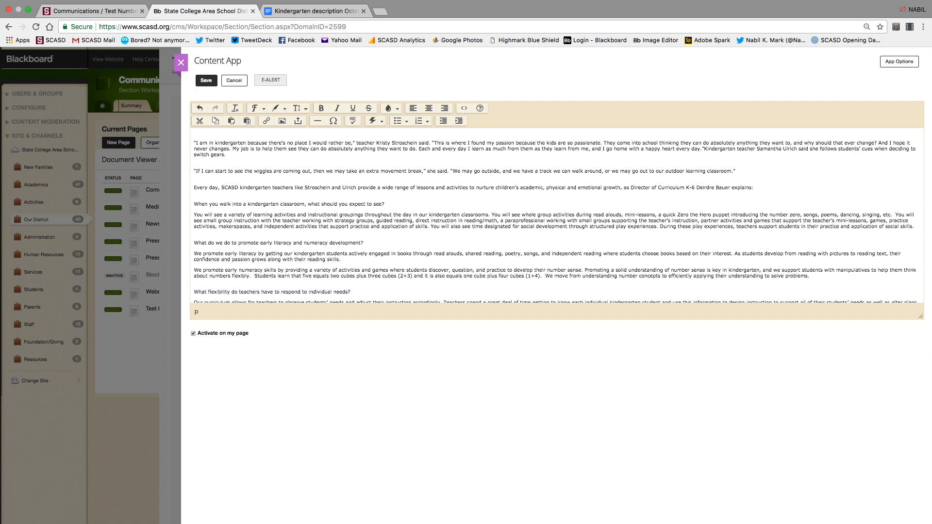
Move the students' cues sentence onto its own line with a line break.
key(Return)
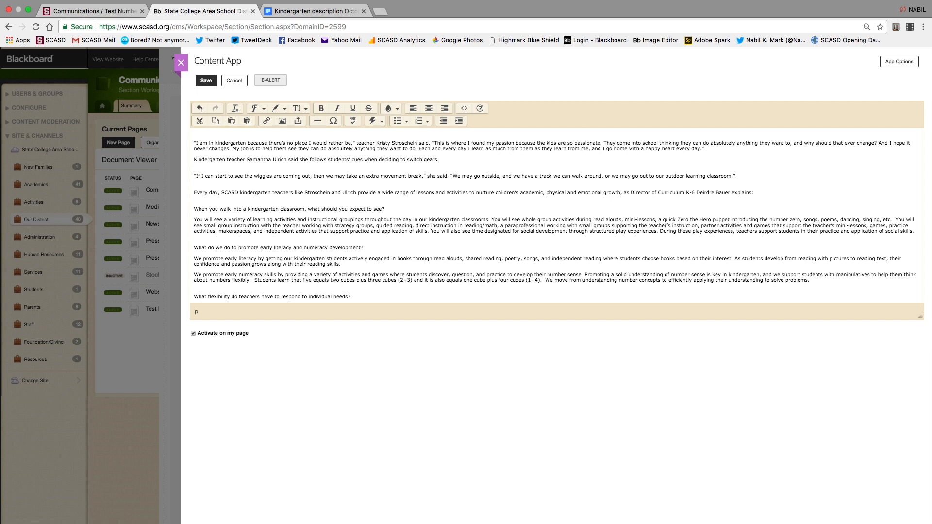
key(BackSpace)
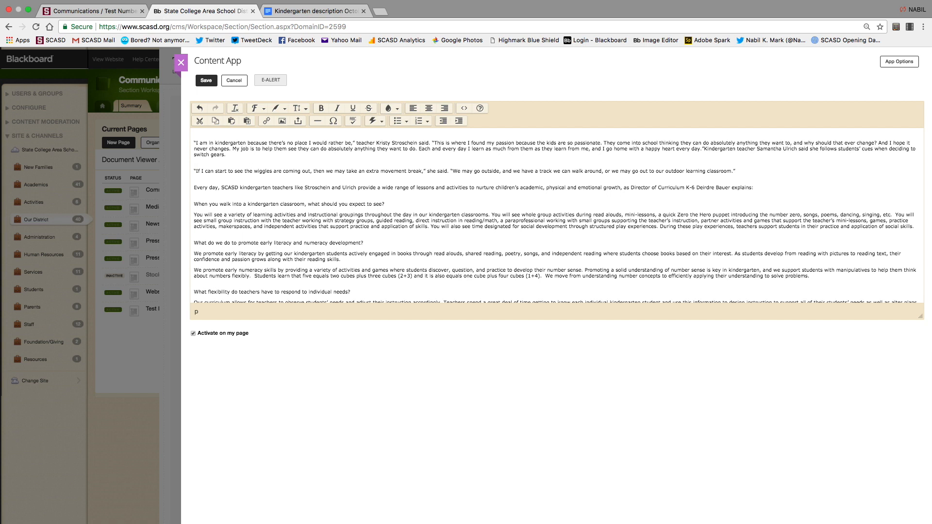
key(shift+Return)
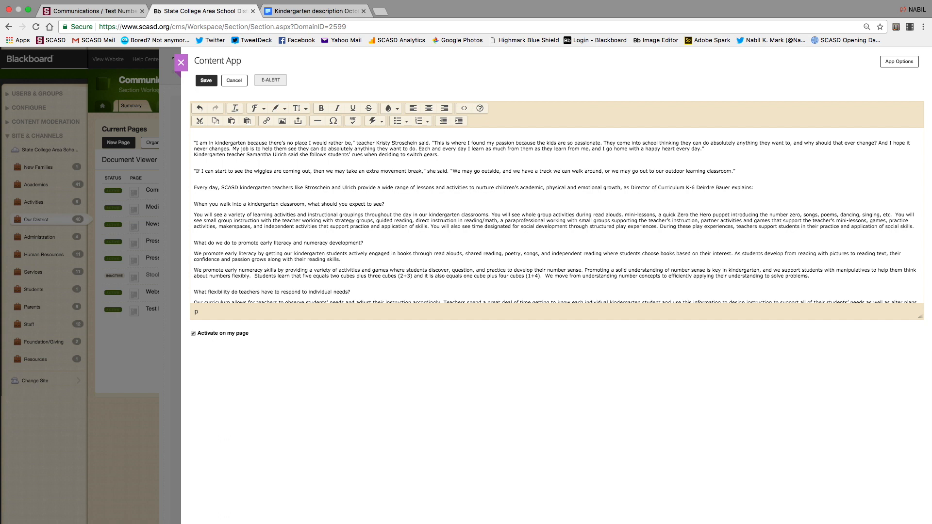
key(BackSpace)
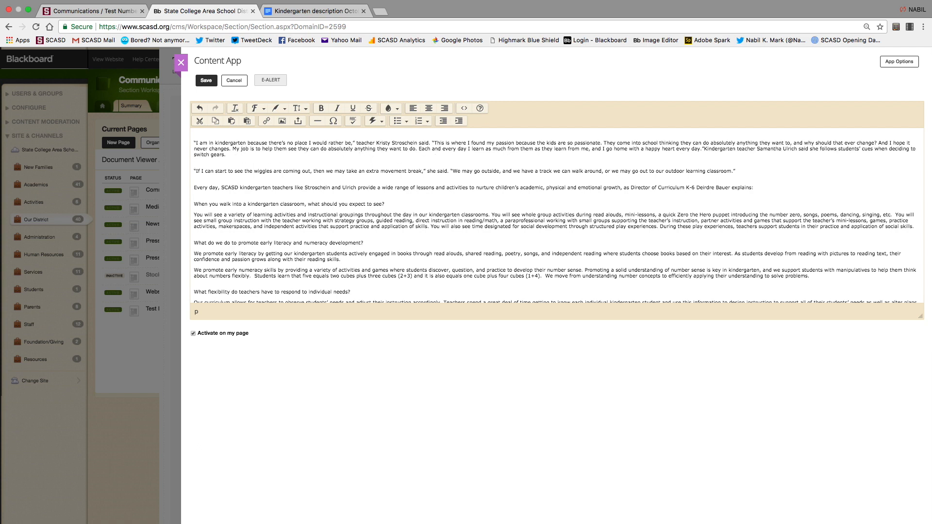
key(Return)
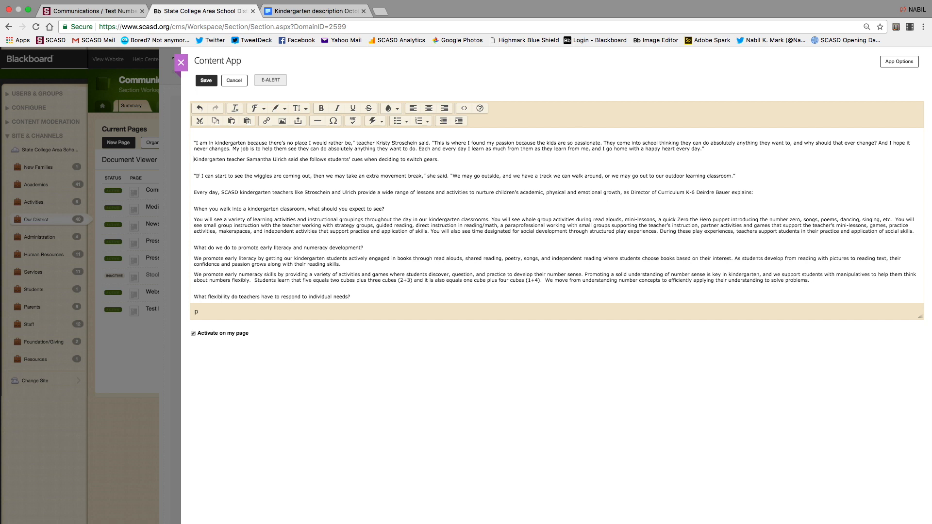
key(BackSpace)
key(shift+Return)
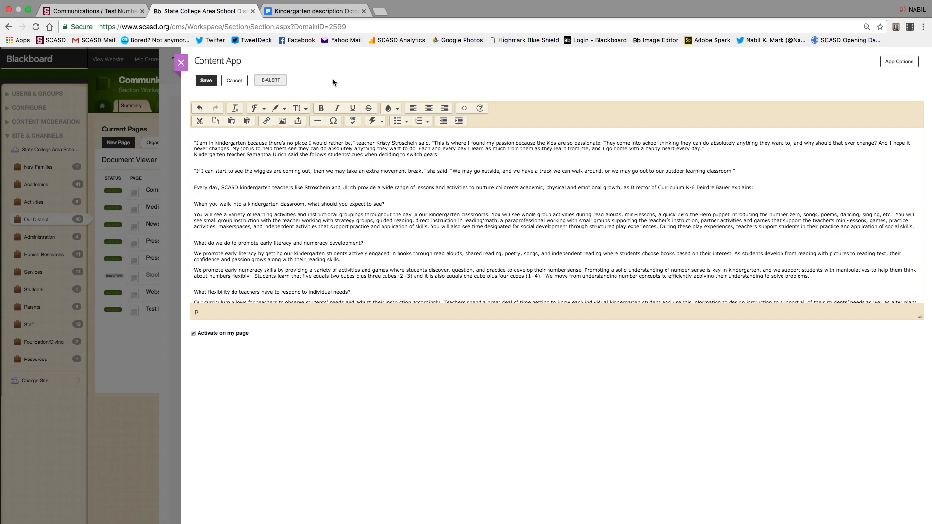
Save the edited newsletter content and close the Content App editor.
click(211, 82)
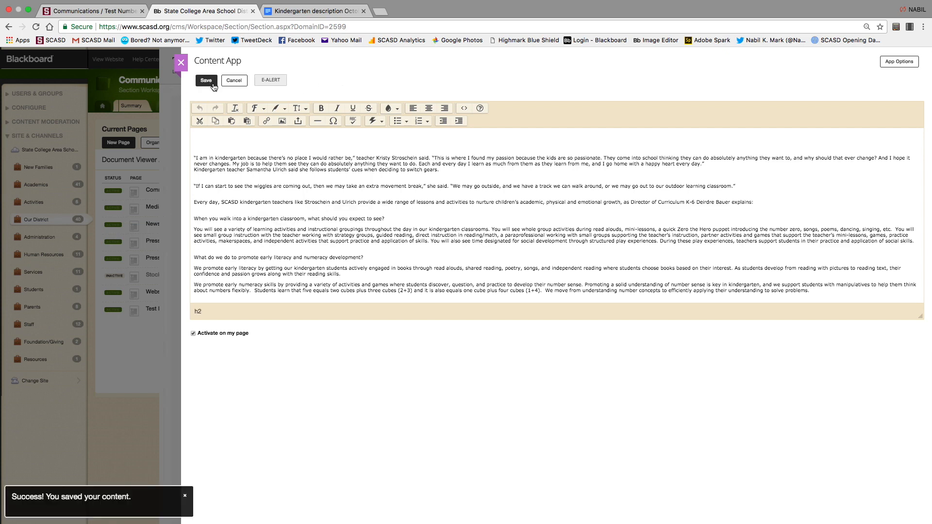
click(180, 64)
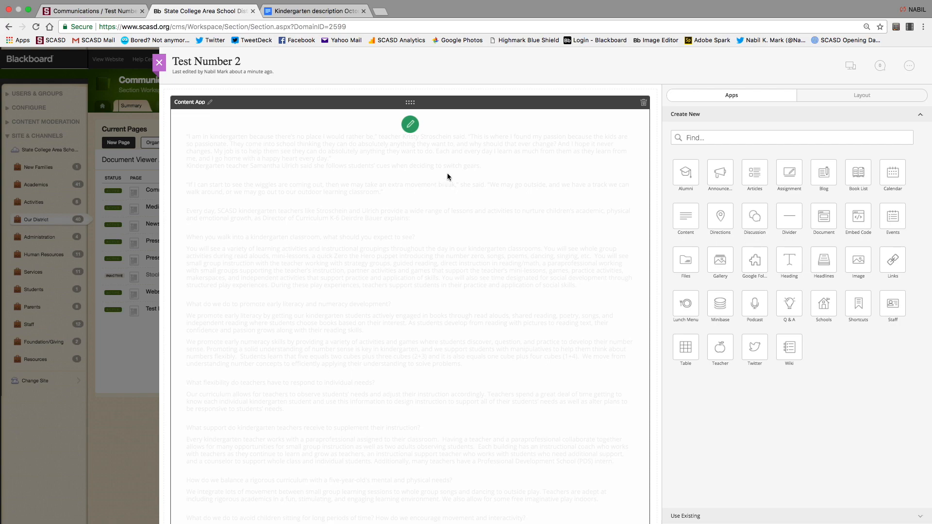
Preview the Test Number 2 page in both Desktop and Mobile views.
click(850, 67)
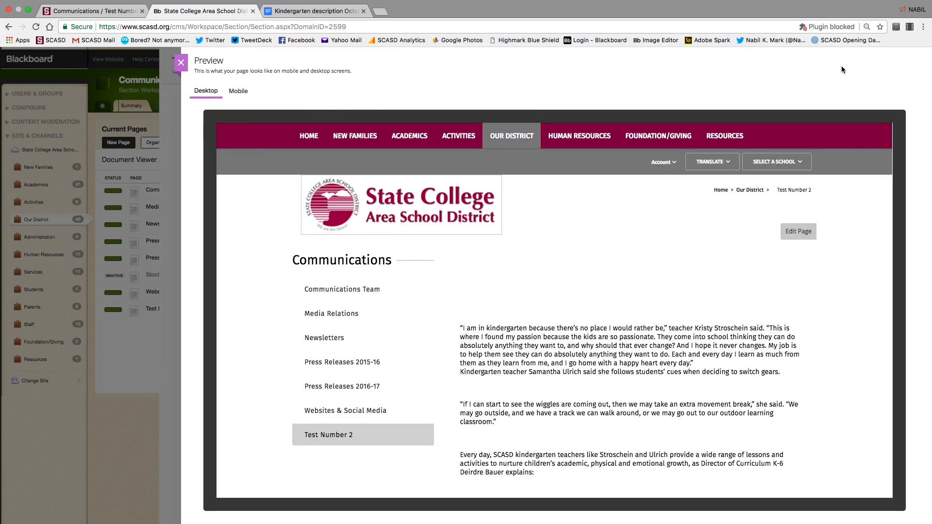
scroll(547, 331, down, 3)
scroll(546, 331, down, 4)
scroll(547, 329, up, 7)
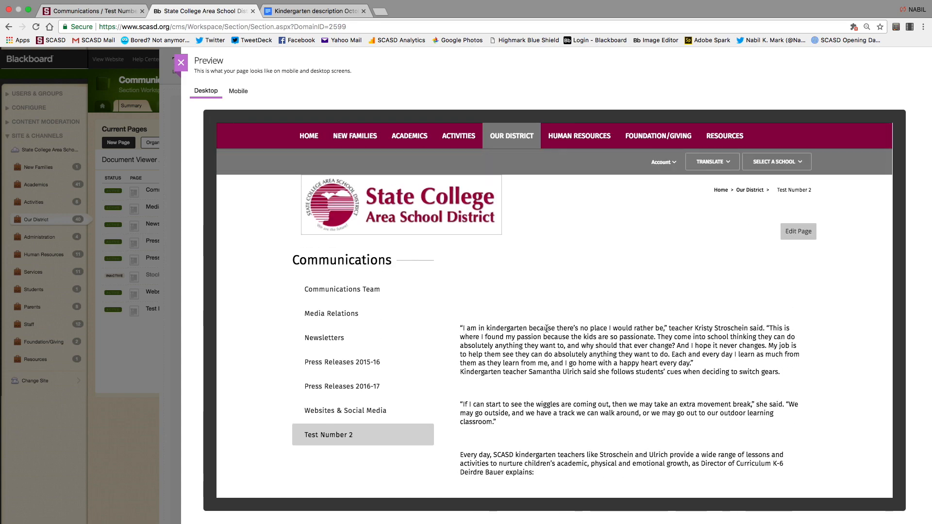
click(238, 92)
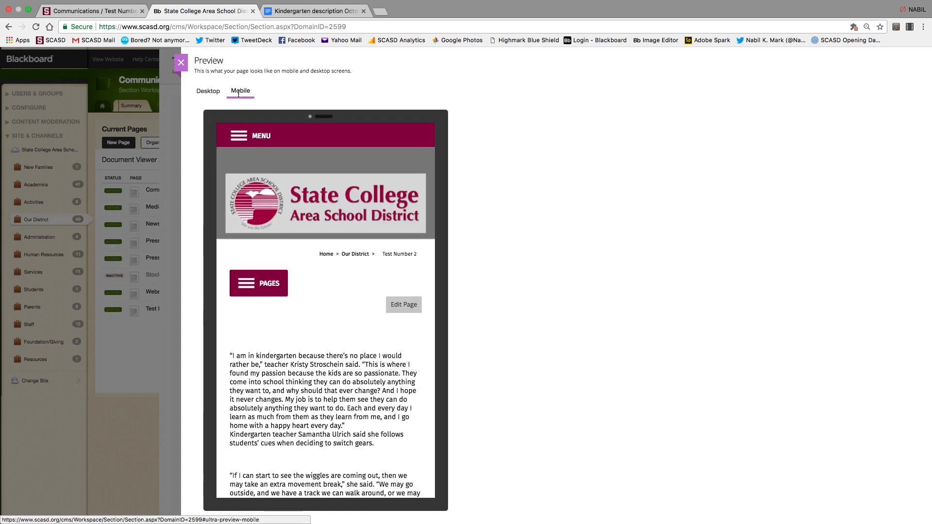
scroll(281, 304, down, 15)
scroll(282, 307, up, 15)
click(201, 91)
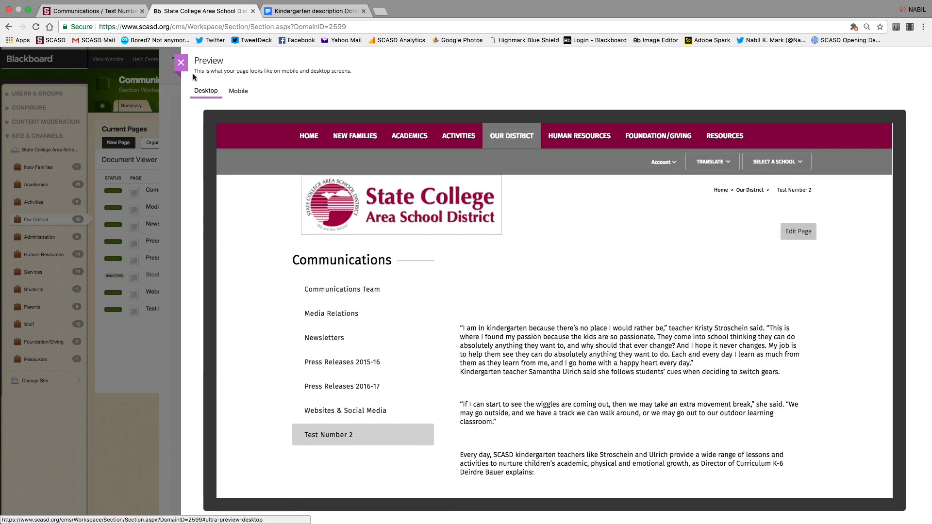
click(181, 62)
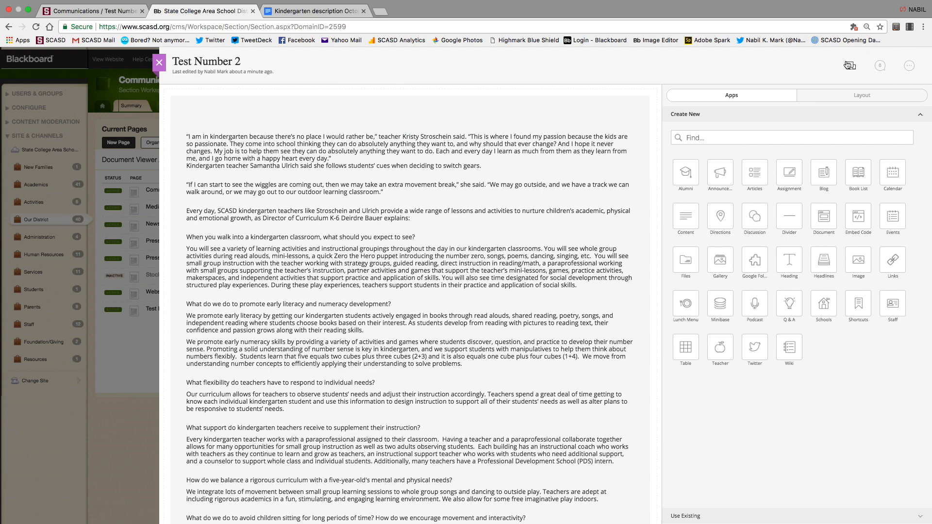
Preview the desktop page once more, then reopen the newsletter Content App for editing.
click(849, 66)
scroll(491, 427, down, 2)
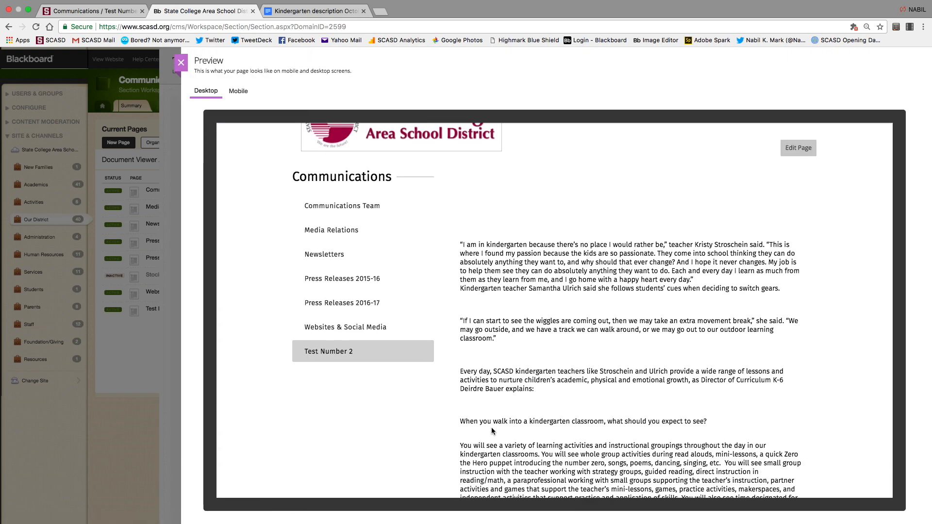
scroll(491, 427, down, 2)
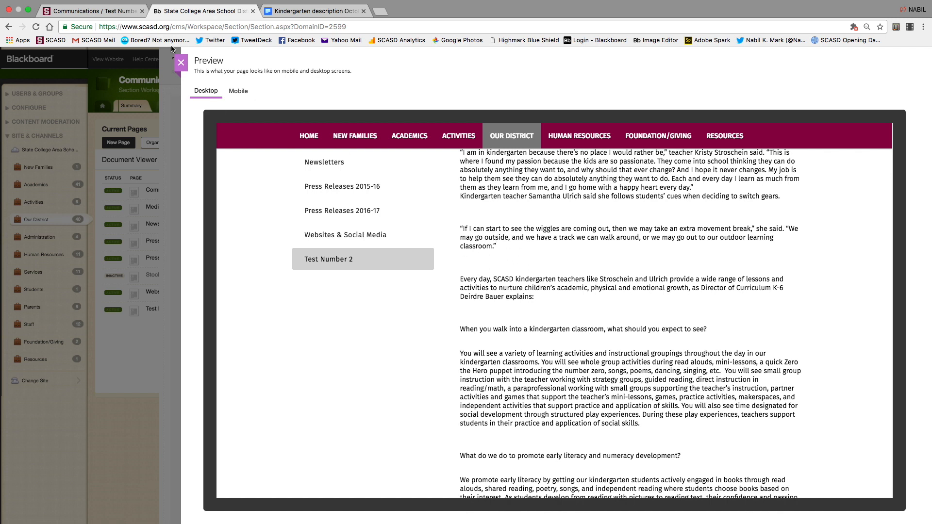
click(181, 63)
mouse_move(324, 205)
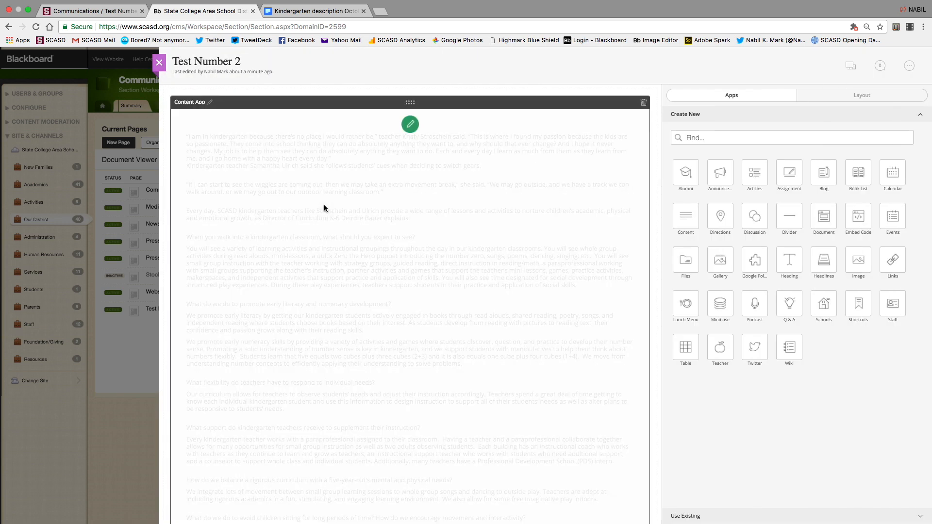
click(409, 122)
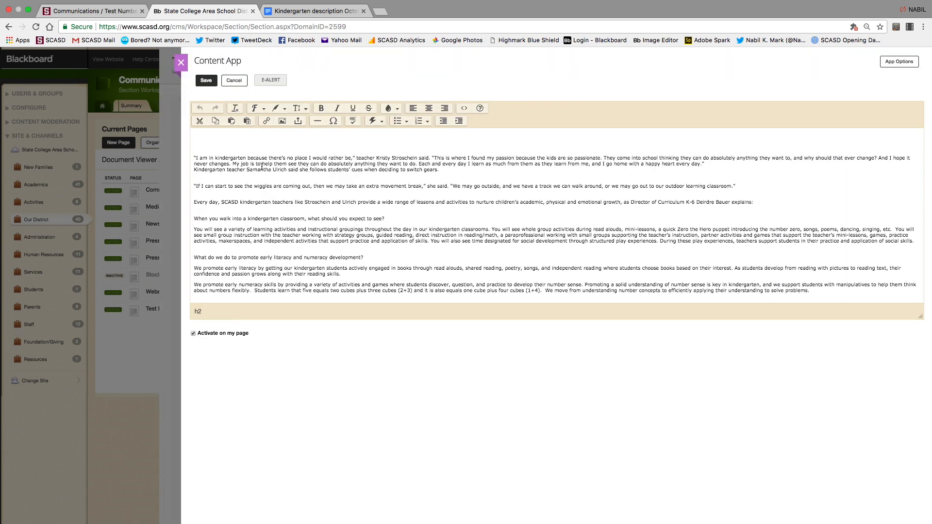
Delete the blank lines so the bold opening quote begins the newsletter text.
key(BackSpace)
key(BackSpace)
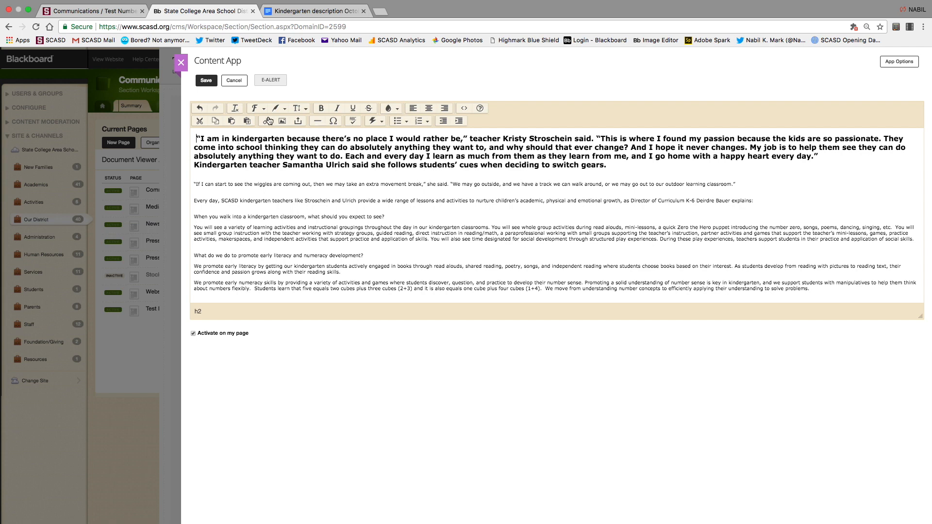
Upload the Blue20.jpg classroom photo through the Insert Image dialog.
click(283, 123)
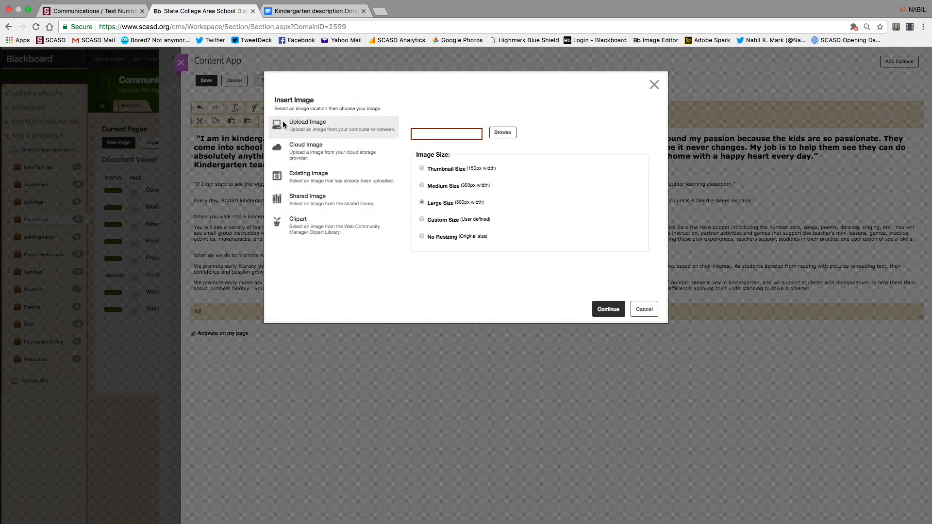
click(653, 85)
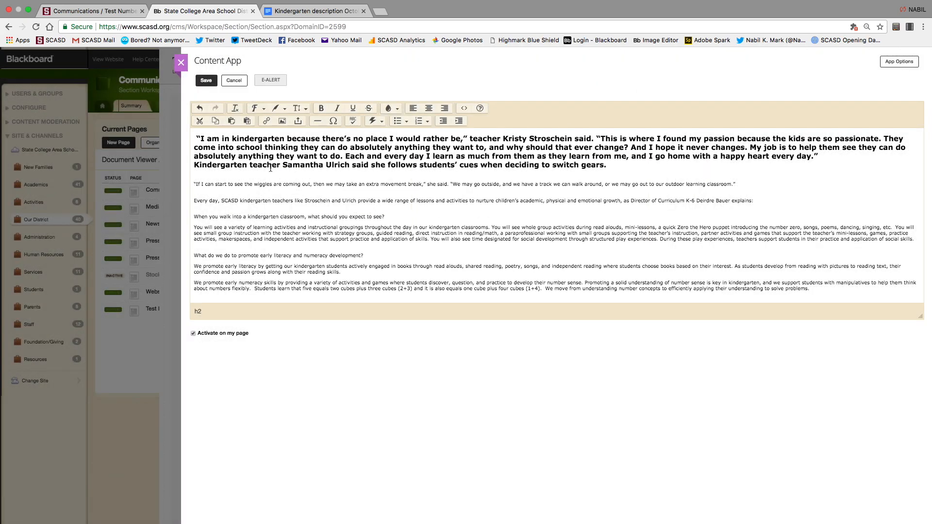
click(279, 122)
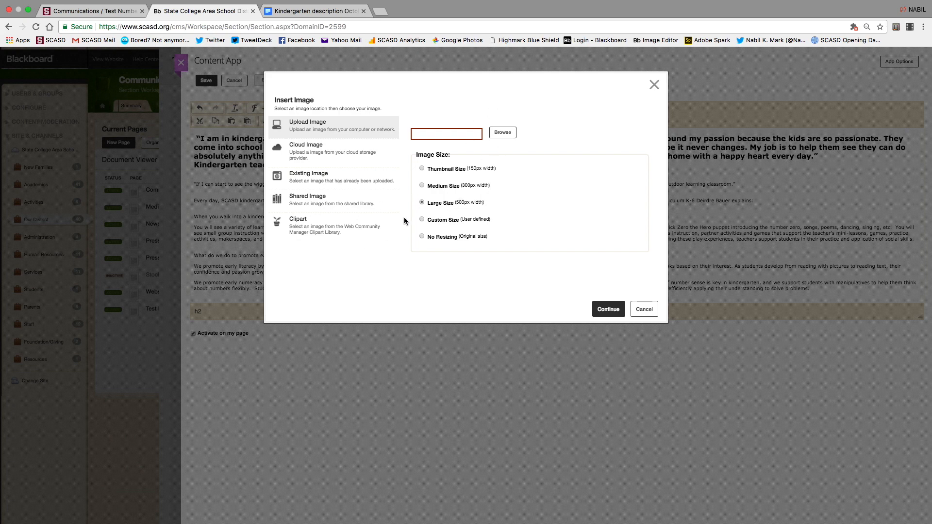
click(501, 134)
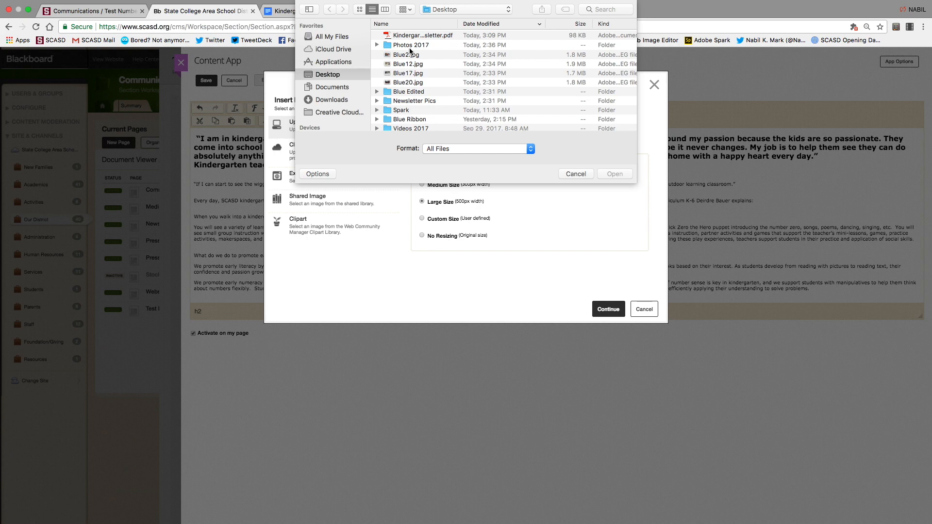
click(405, 81)
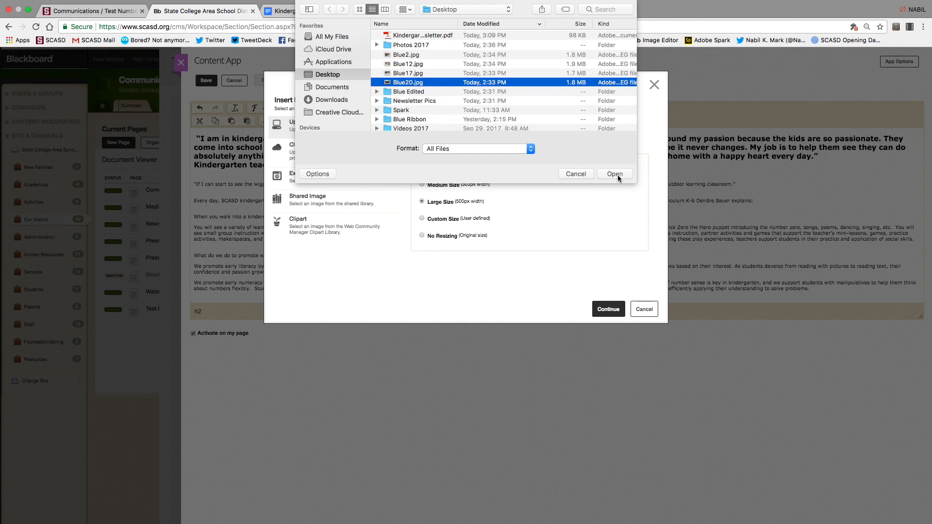
click(616, 175)
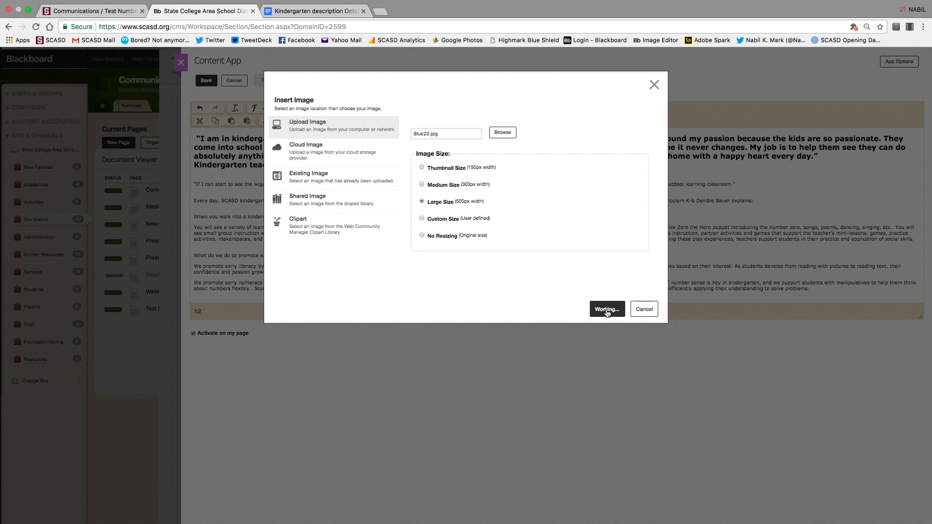
click(606, 311)
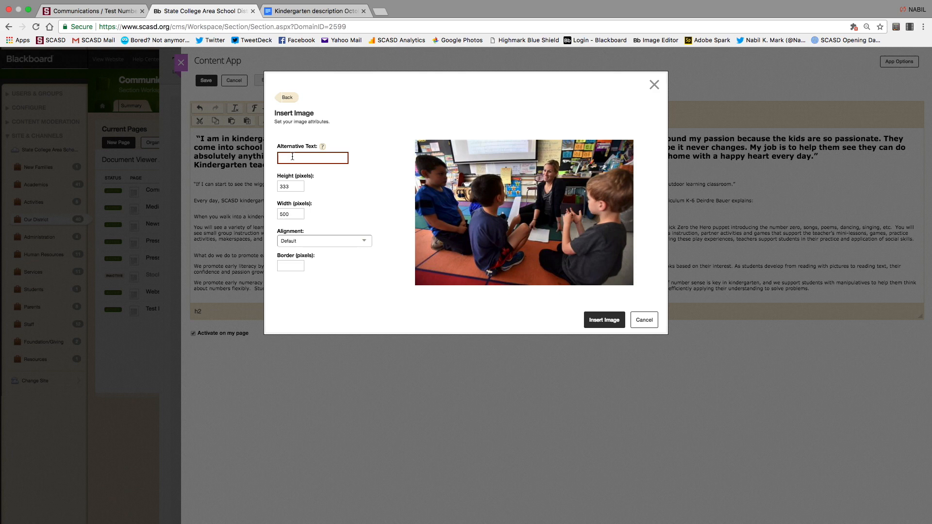
Give the photo alt text 'Kindergarten', keep Default alignment, and insert it above the quote.
text(Kindergarten)
click(366, 242)
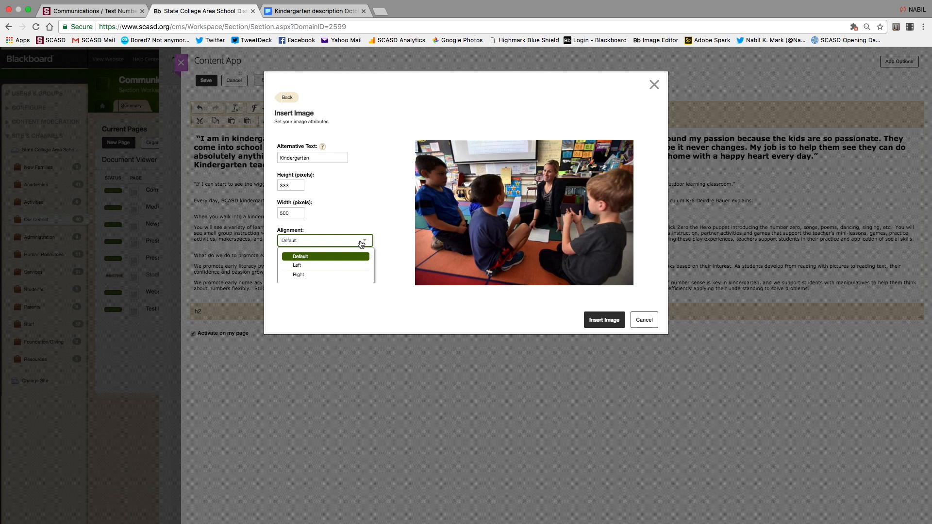
click(384, 175)
click(598, 326)
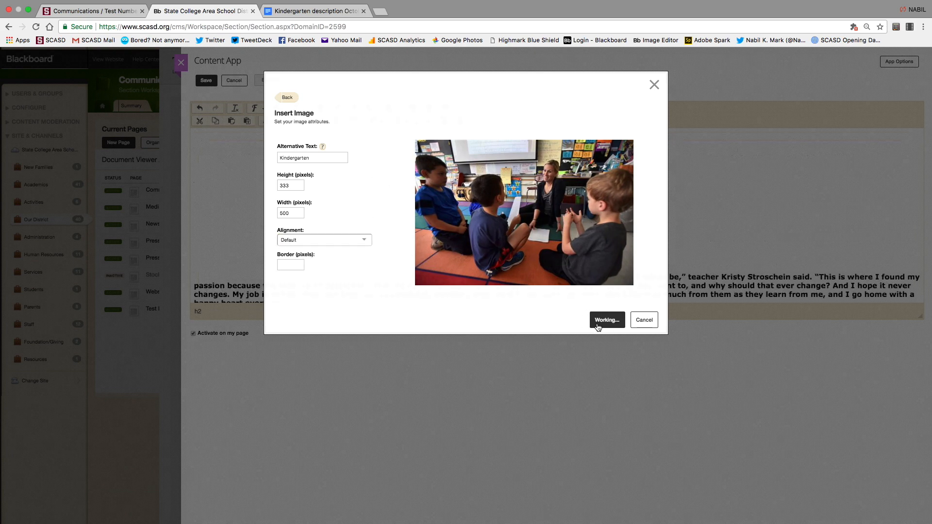
scroll(417, 237, down, 2)
scroll(416, 238, up, 2)
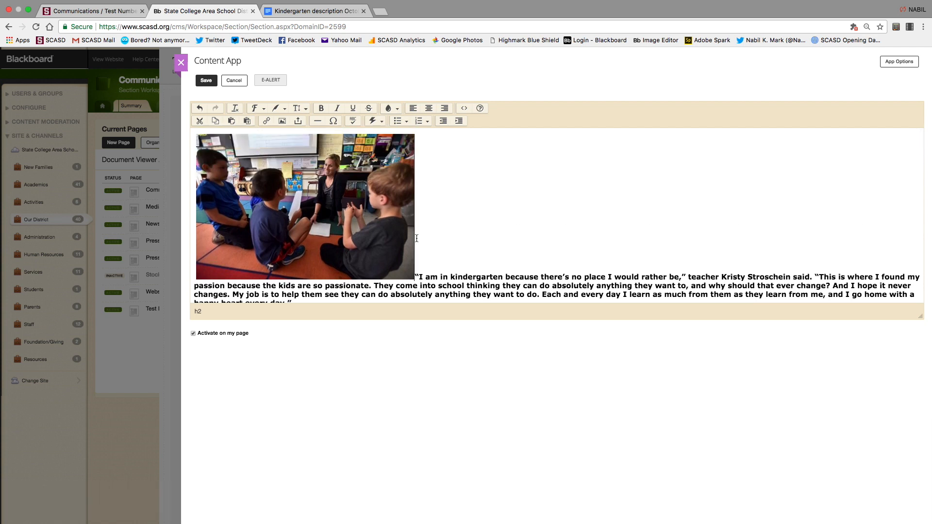
Select the classroom photo and drag its resize handles to change its size.
click(371, 213)
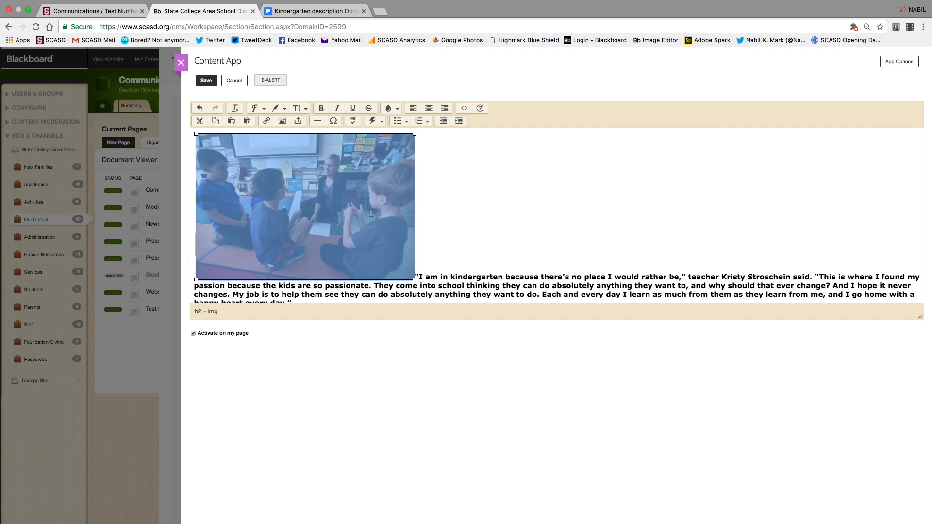
click(546, 202)
click(351, 197)
drag(414, 279, 480, 307)
scroll(616, 221, down, 2)
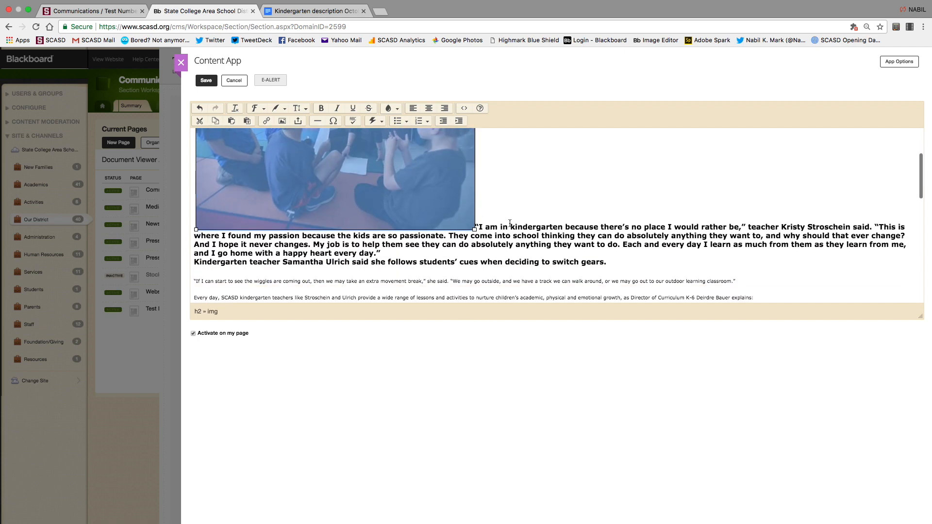
drag(475, 228, 526, 276)
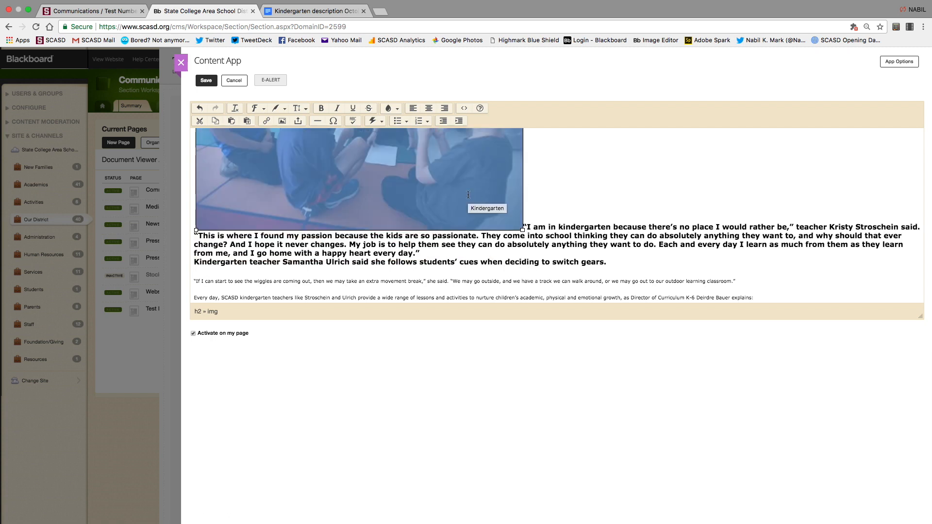
scroll(467, 195, up, 3)
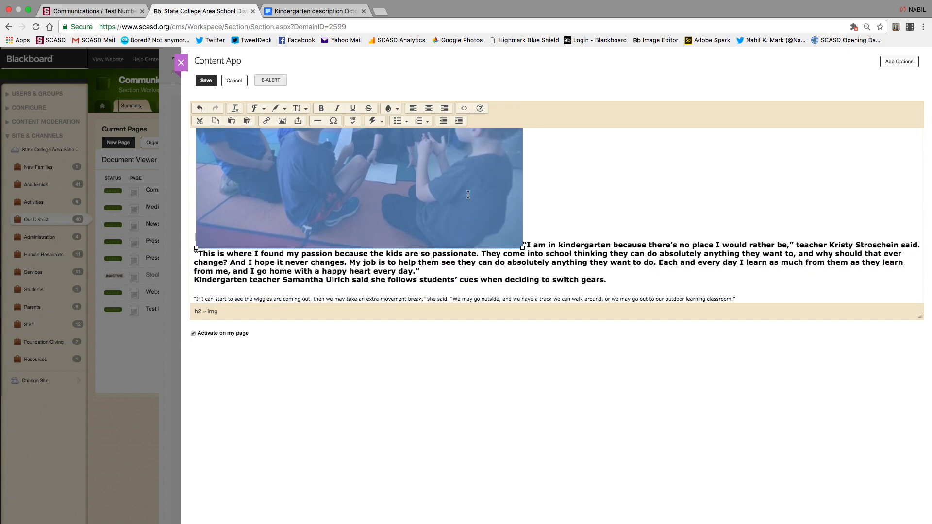
Delete the classroom photo from the article and begin inserting a replacement image.
click(546, 202)
click(481, 210)
key(BackSpace)
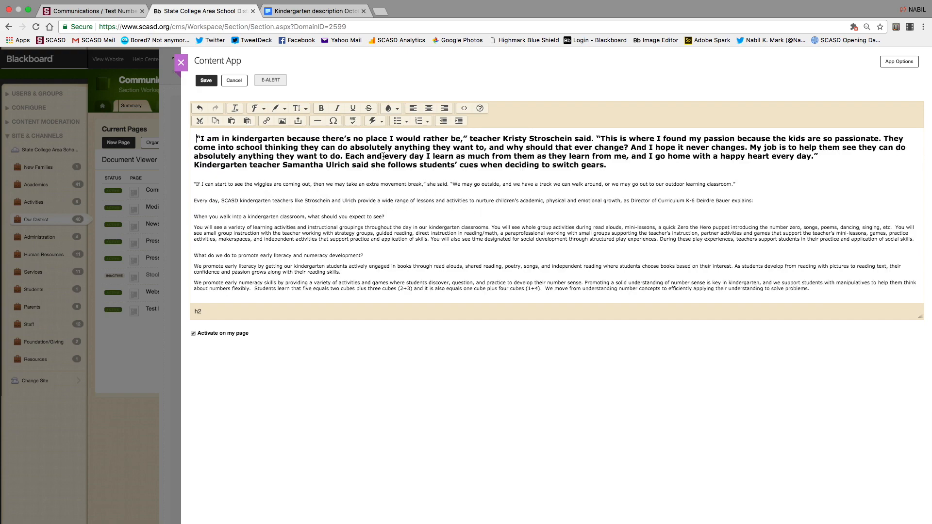
click(282, 121)
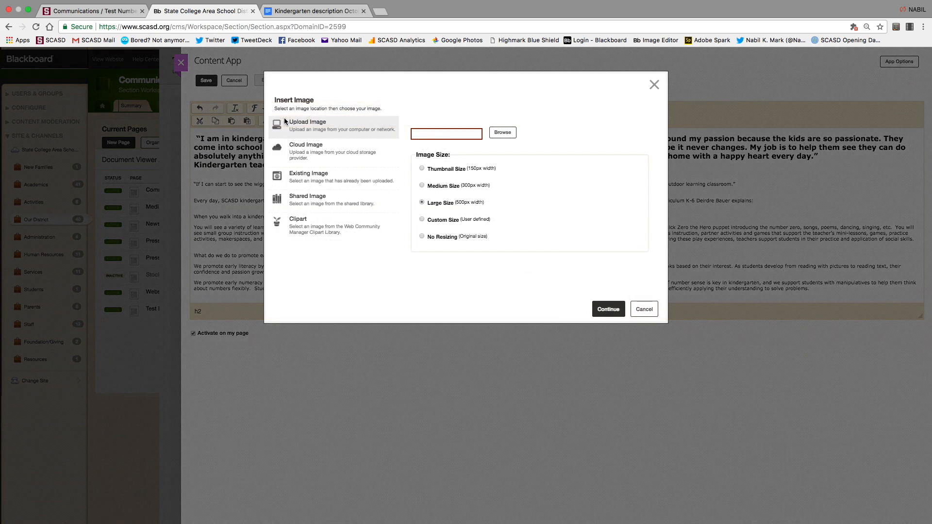
Upload Blue17.jpg, enter its alternative text, align it Right, and insert it.
click(500, 132)
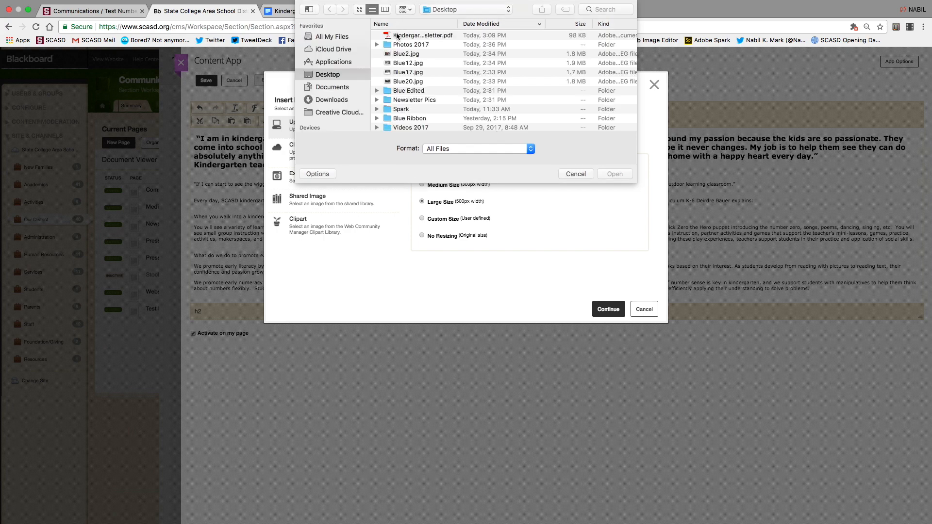
click(410, 73)
click(615, 174)
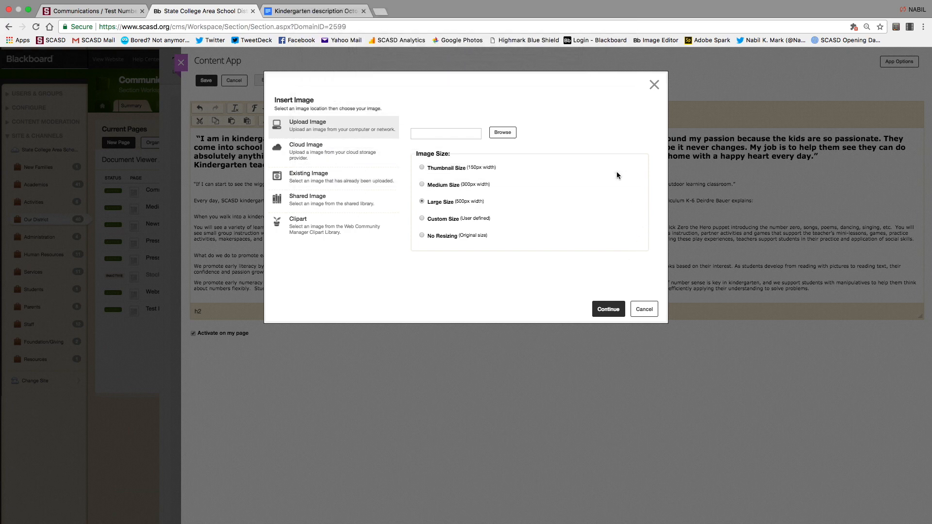
click(605, 312)
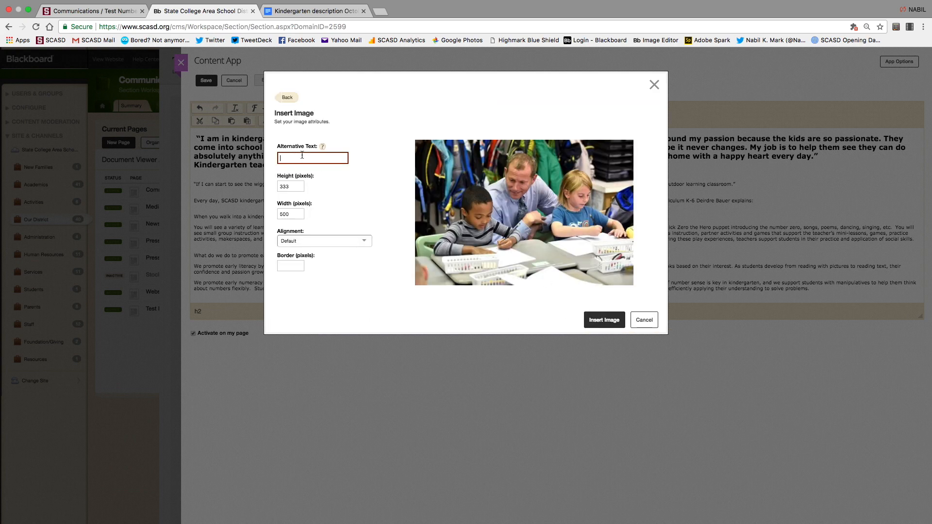
text(Disho)
text(nng)
click(364, 242)
click(310, 275)
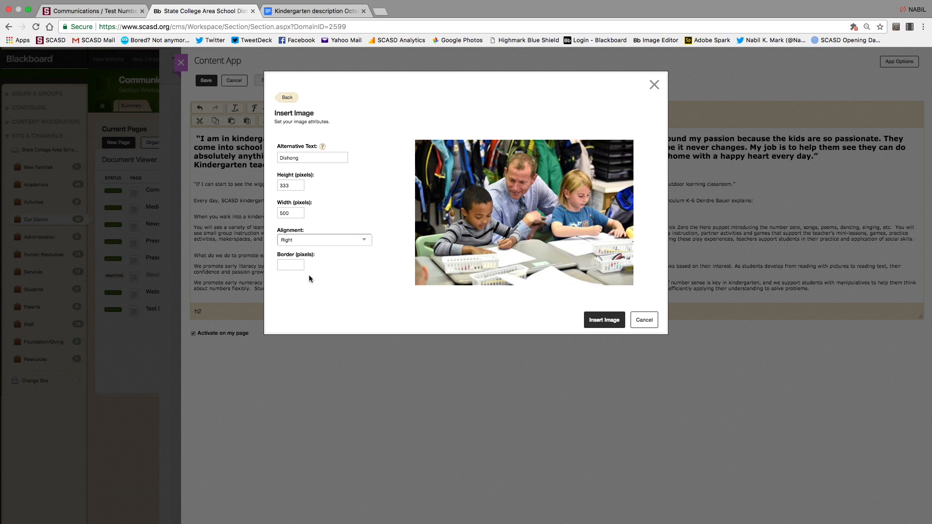
click(603, 319)
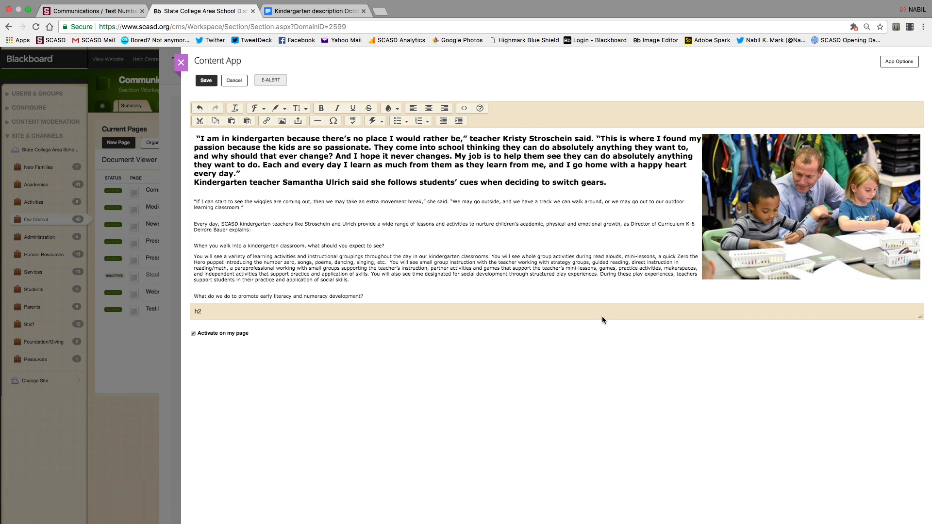
Save the text and right-aligned photo, review the Desktop preview, then close it.
scroll(366, 257, down, 1)
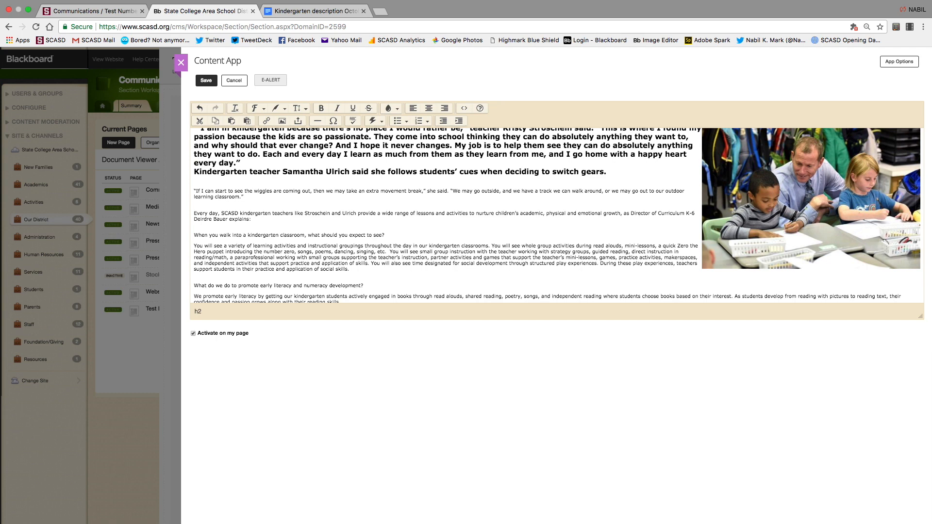
scroll(796, 214, up, 1)
click(205, 81)
click(181, 63)
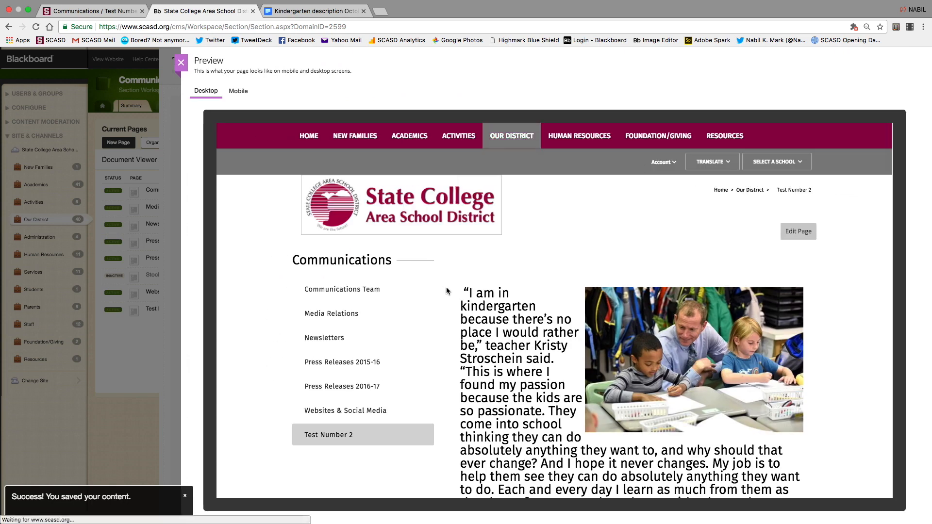
scroll(542, 341, down, 3)
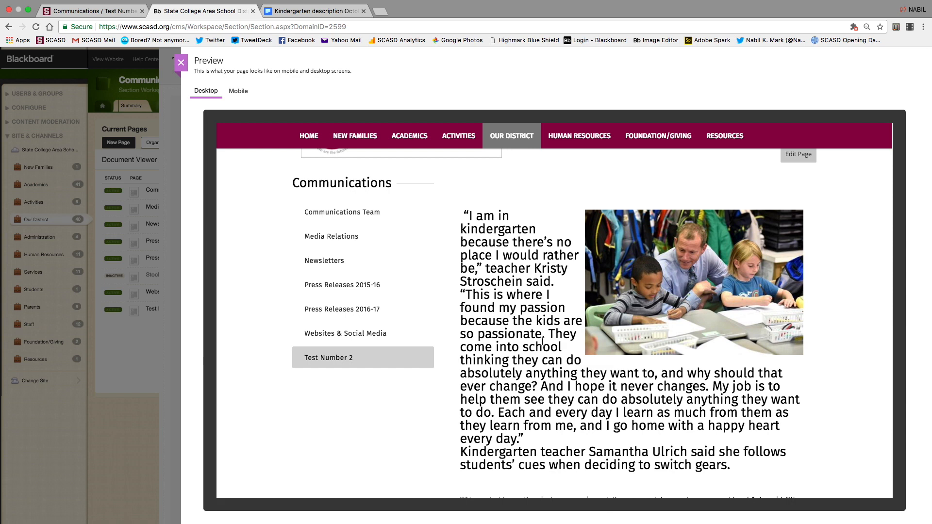
click(180, 62)
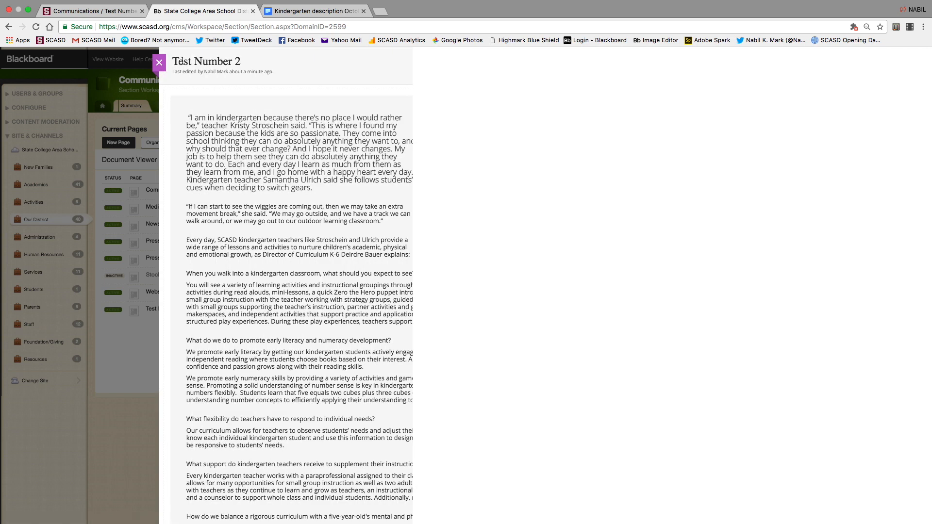
Reopen the Content App with the edit pencil, then switch to the live Test Number 2 tab.
mouse_move(429, 224)
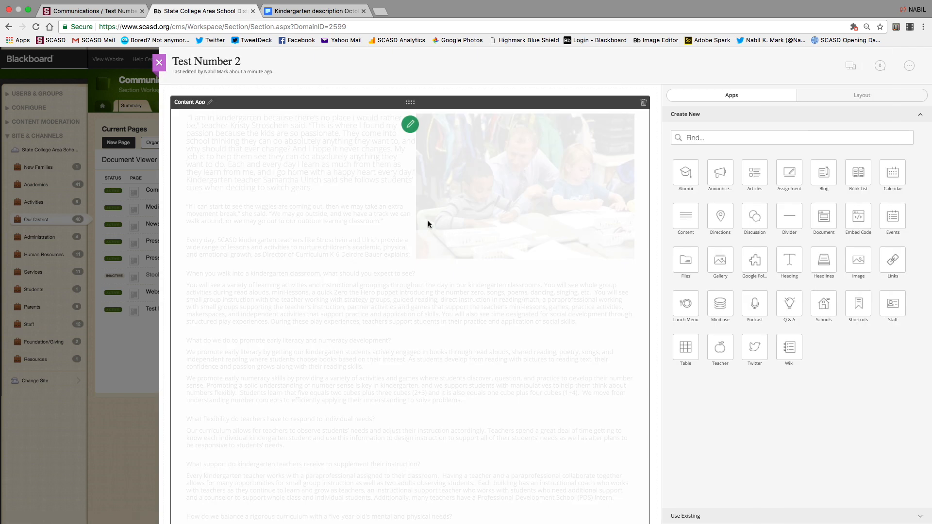
click(411, 134)
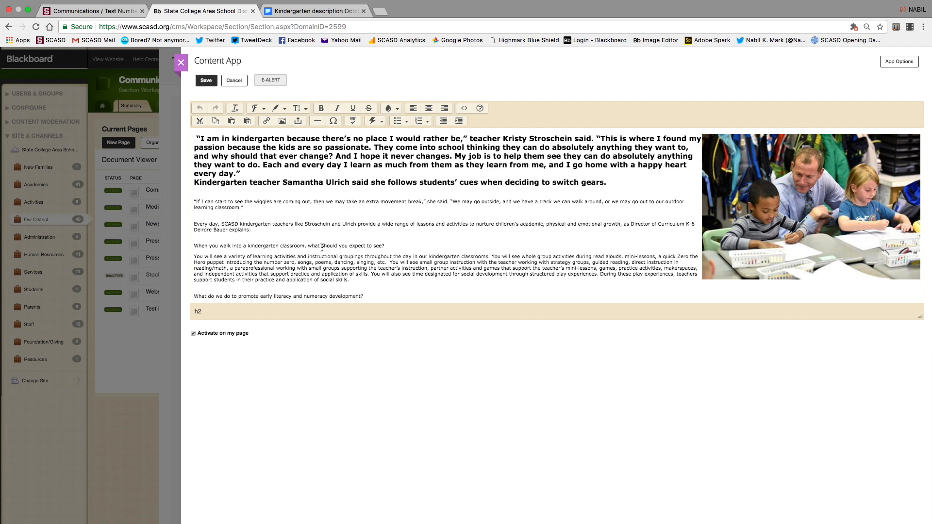
scroll(324, 249, down, 1)
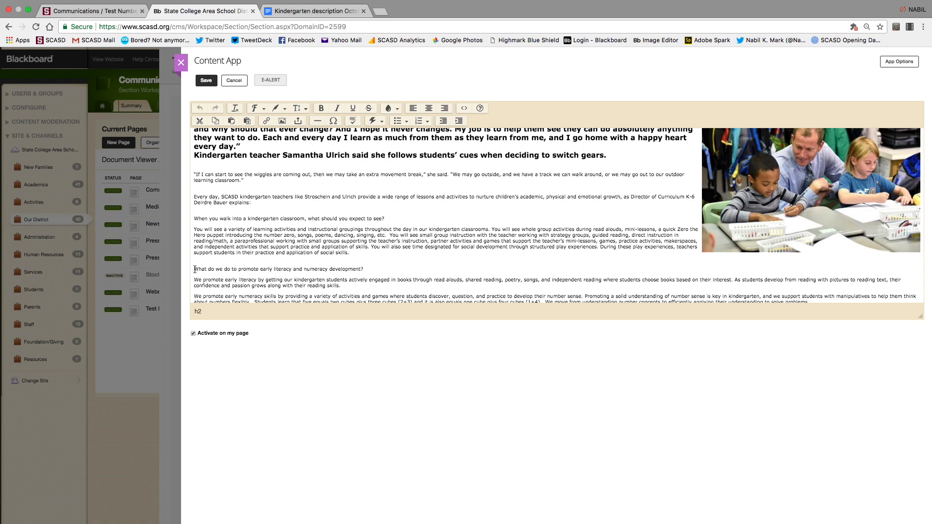
click(99, 12)
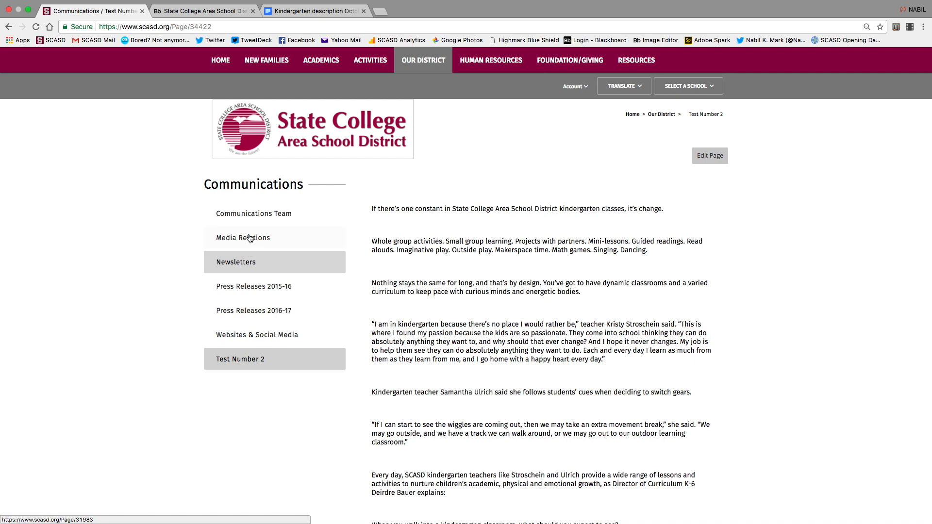
Copy the Websites & Social Media page URL and go back to the Blackboard editor tab.
click(232, 335)
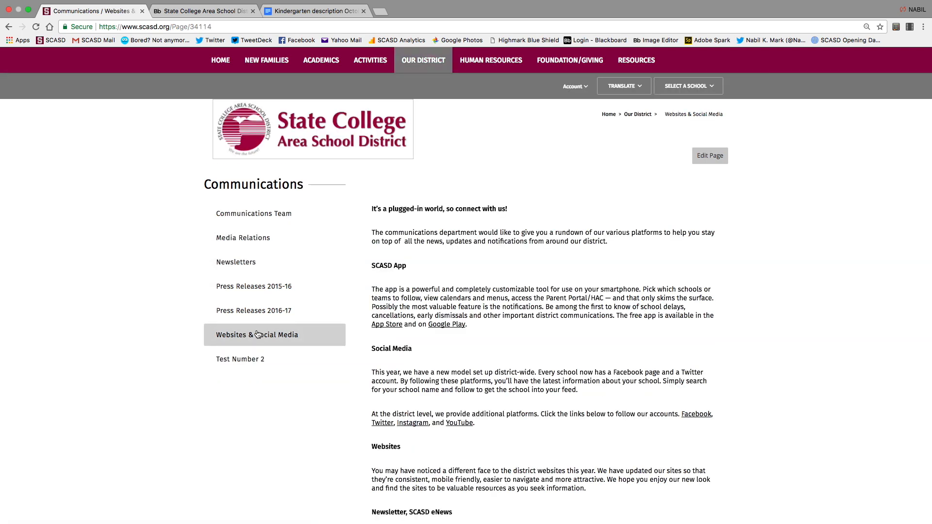
click(223, 25)
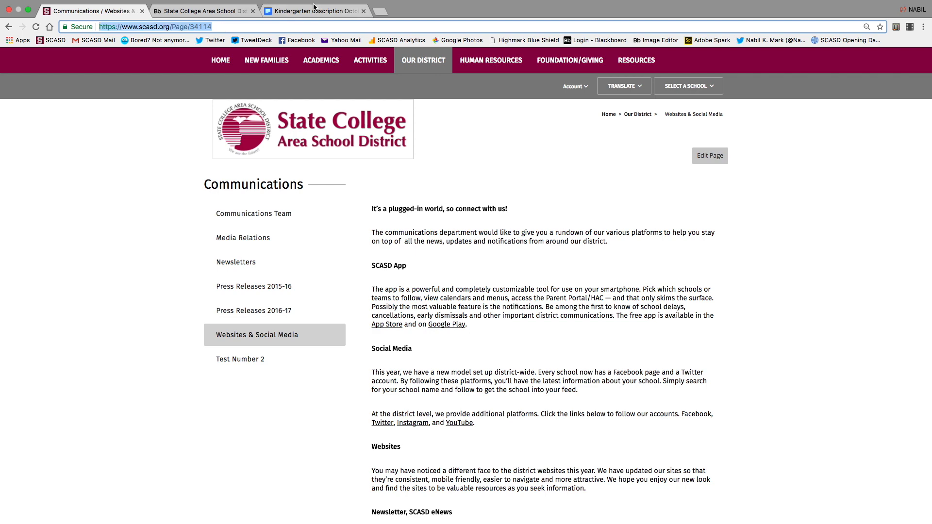
click(199, 13)
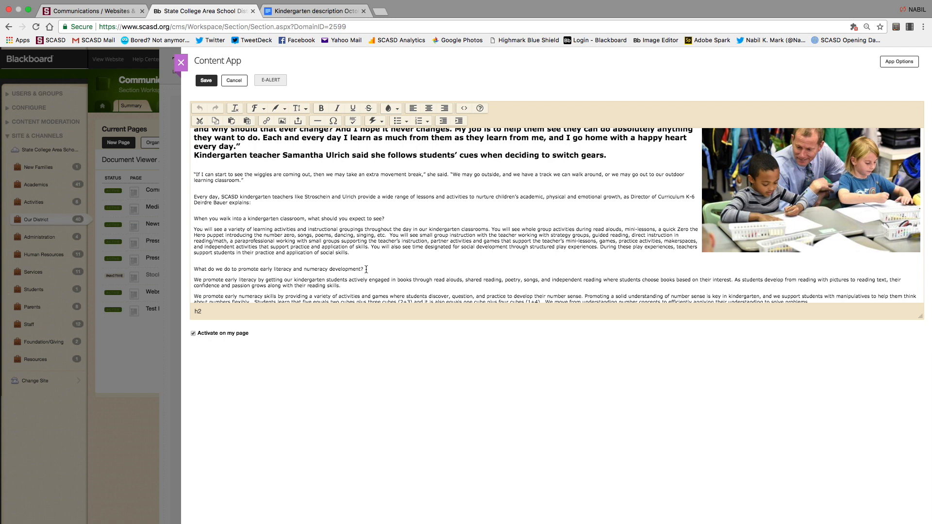
drag(366, 268, 193, 271)
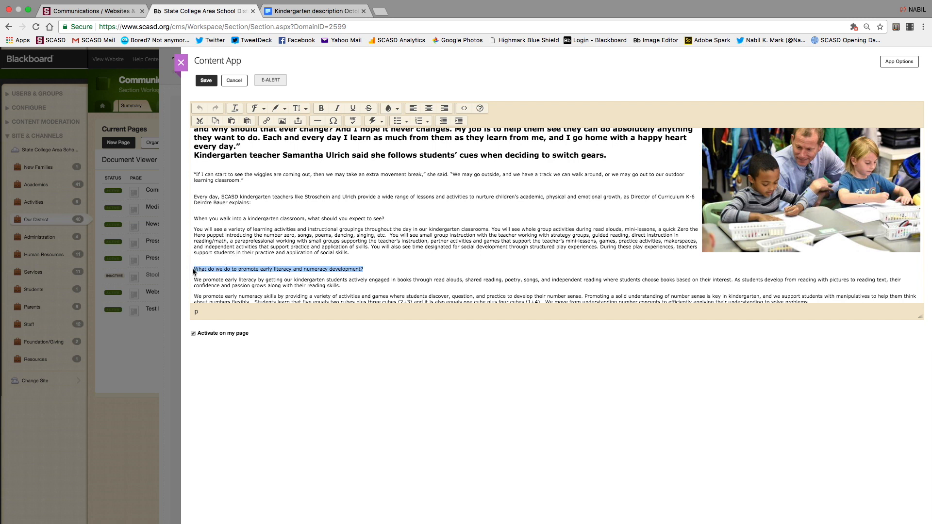
click(366, 268)
Add 'Click here.' linked to the copied Websites & Social Media URL, opening in a new window.
text(Click here)
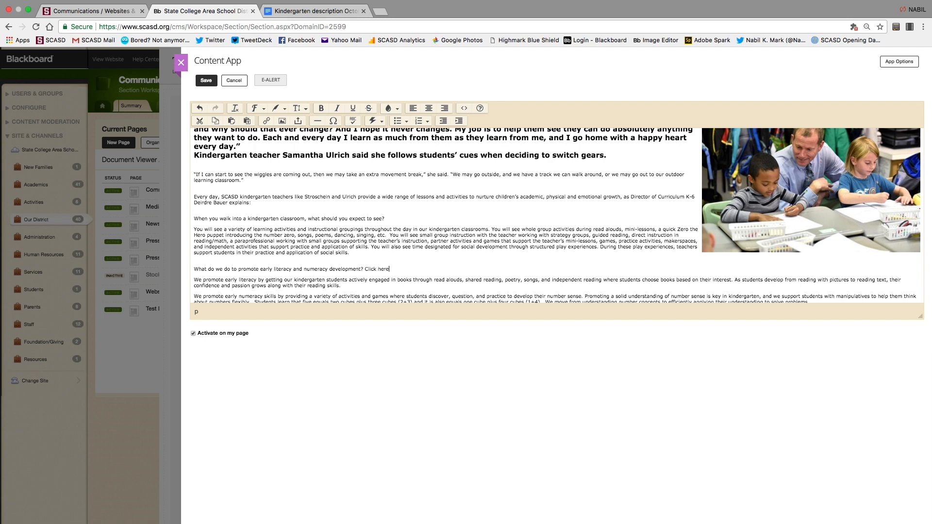
text(.)
drag(365, 269, 392, 269)
click(266, 121)
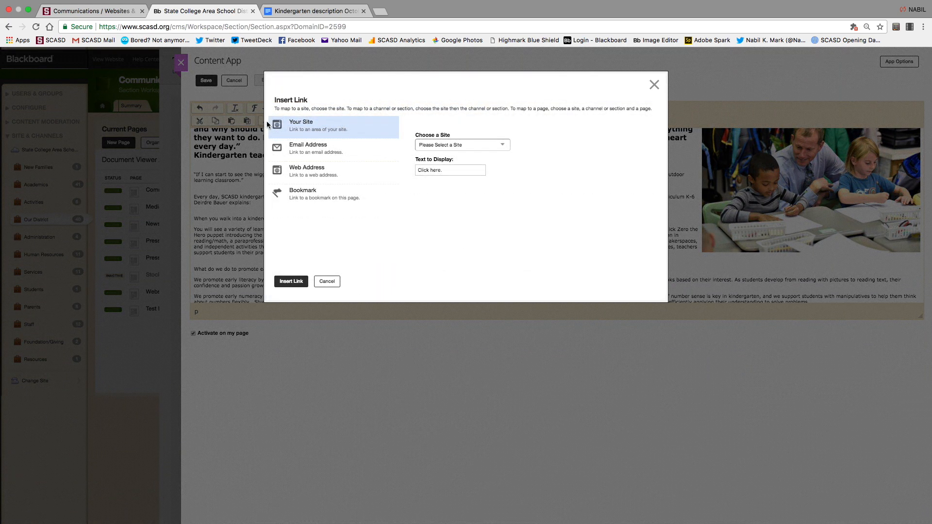
click(316, 148)
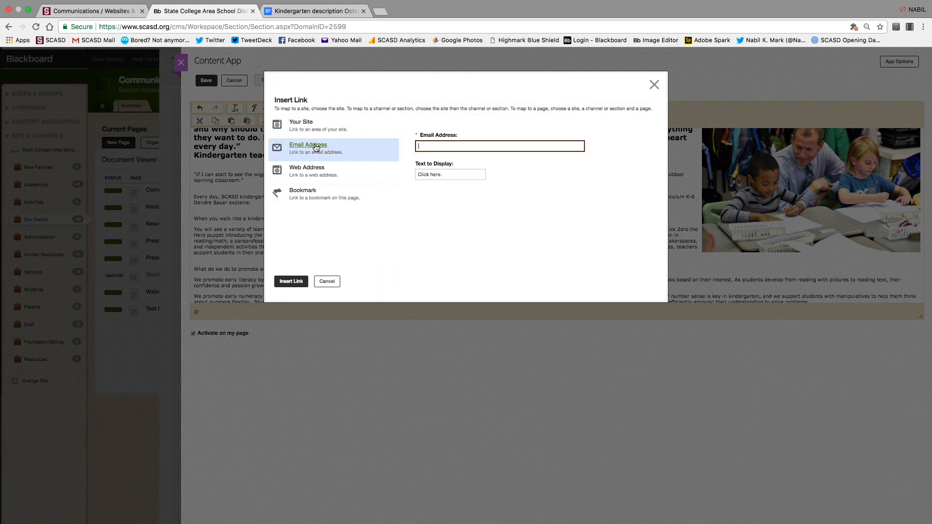
click(307, 171)
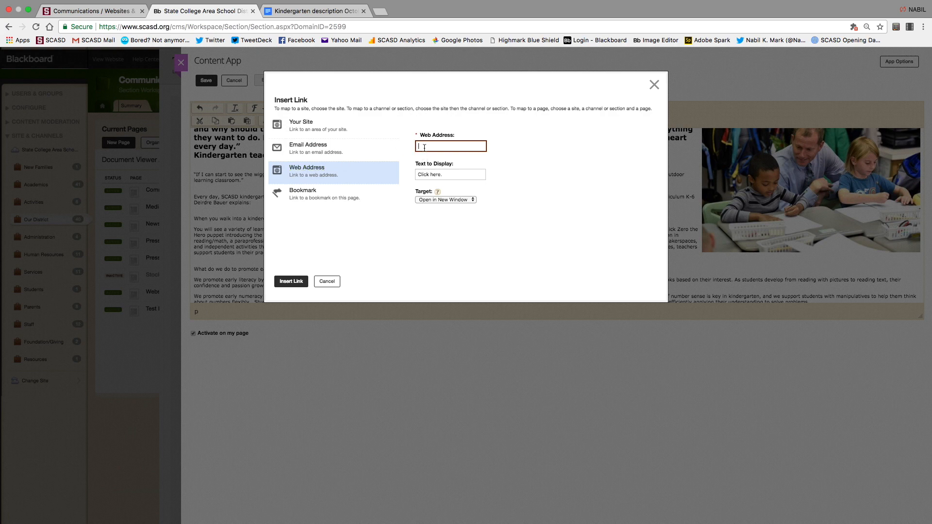
key(super+v)
click(458, 199)
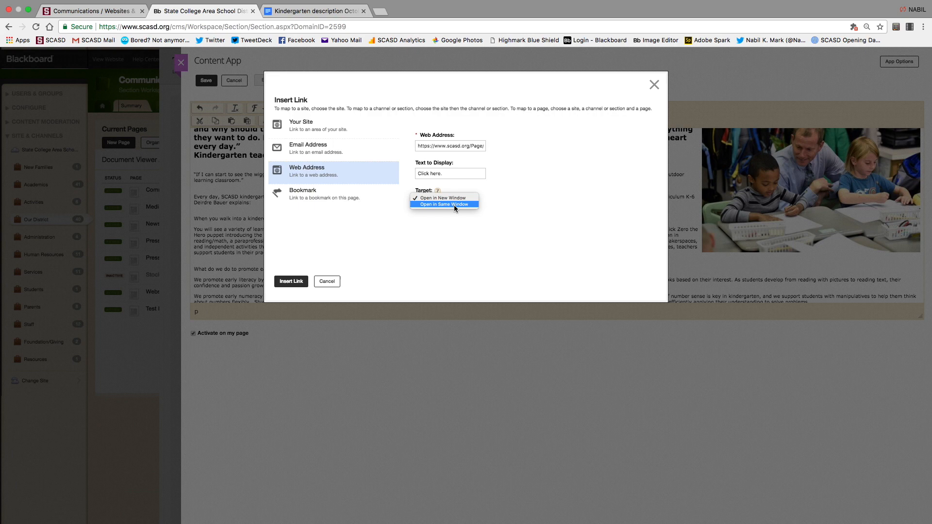
click(448, 198)
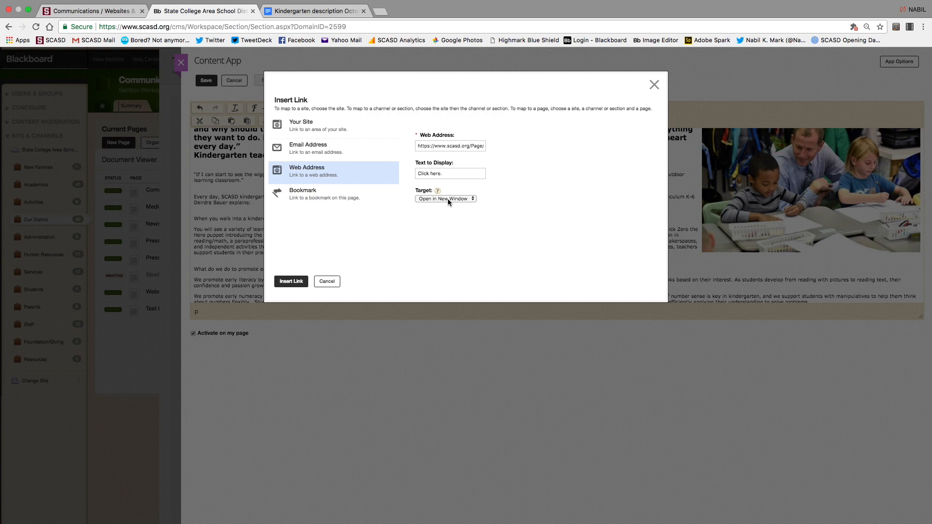
click(291, 281)
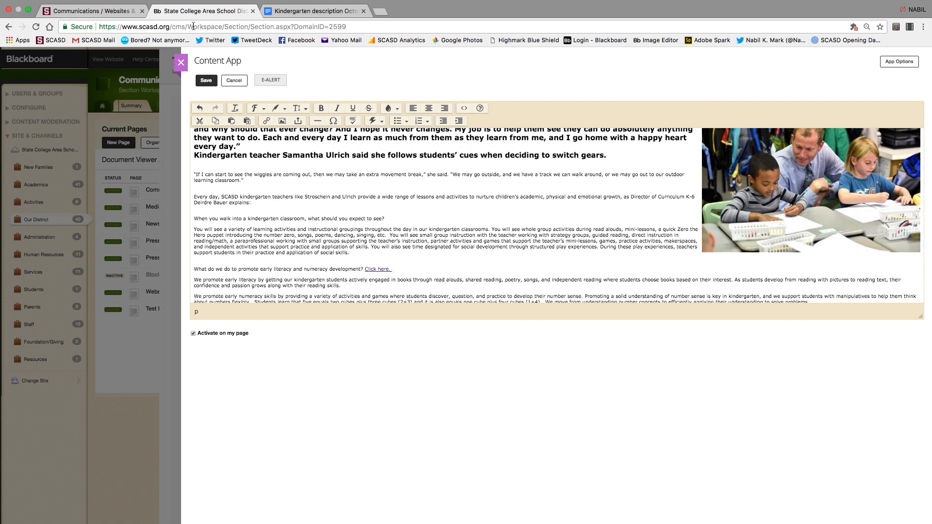
Save, then type a staff member's name on a new line after 'students' needs.'.
click(206, 80)
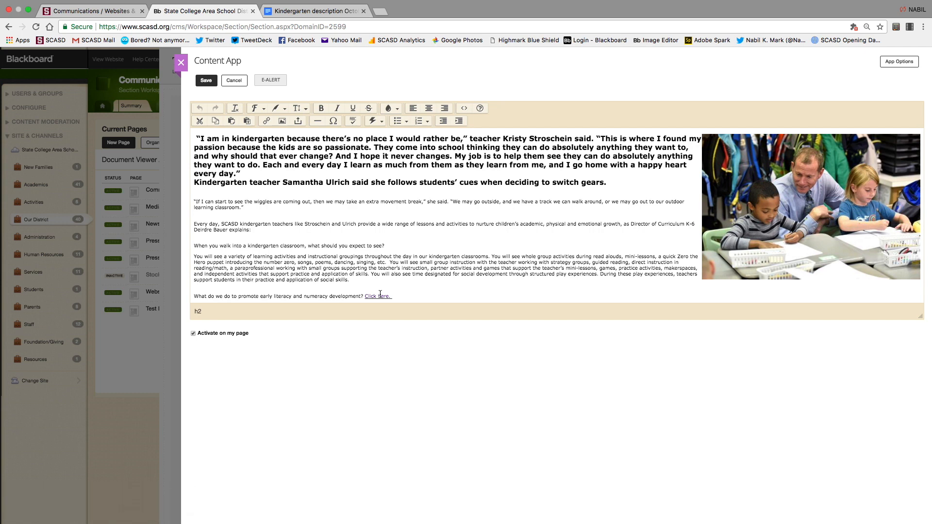
scroll(380, 294, down, 5)
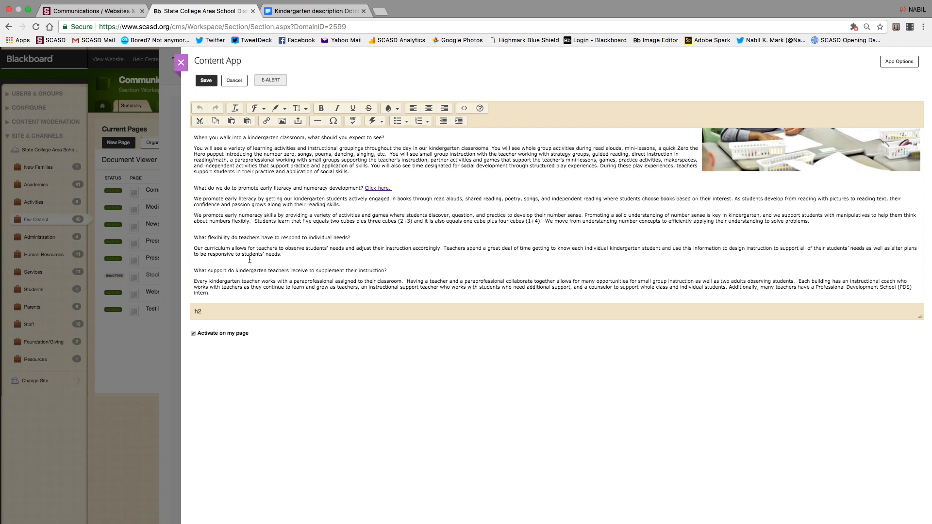
click(291, 254)
key(Return)
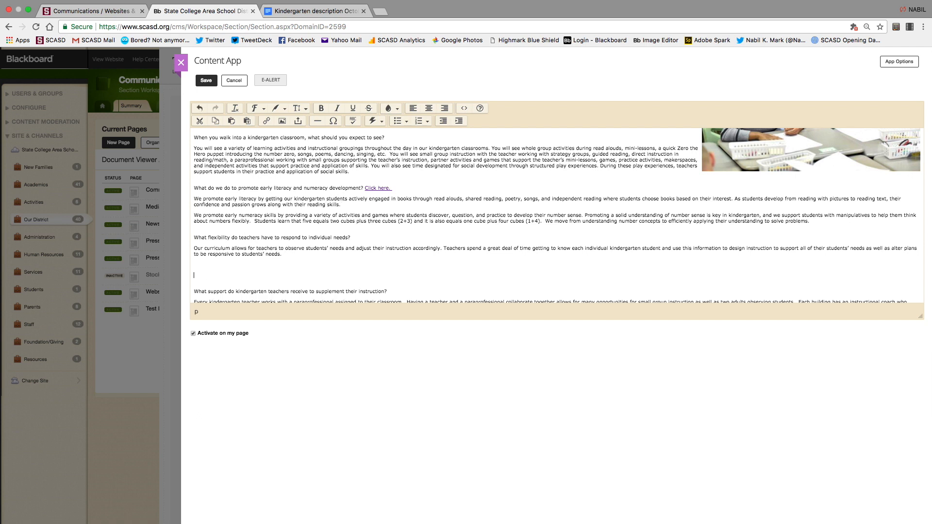
Link the staff member's name as an email link to their school e-mail address.
drag(220, 276, 193, 276)
click(266, 121)
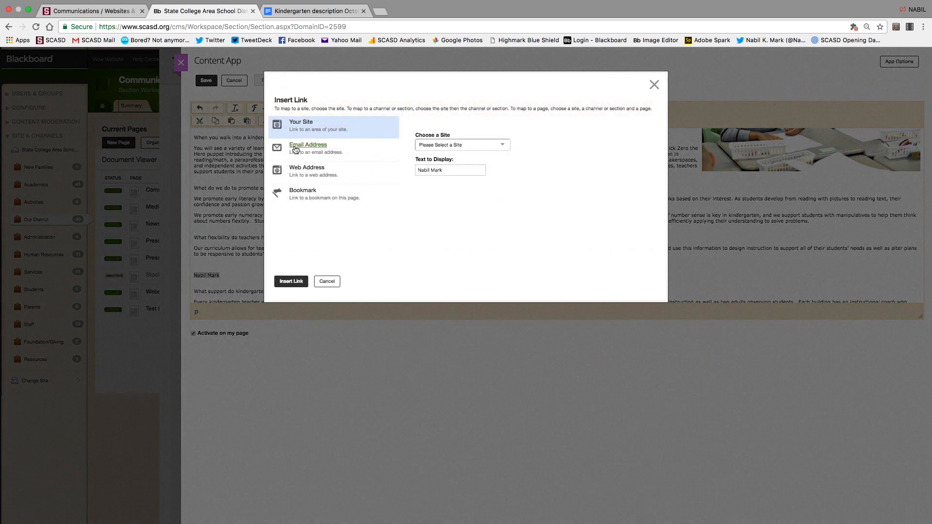
click(311, 147)
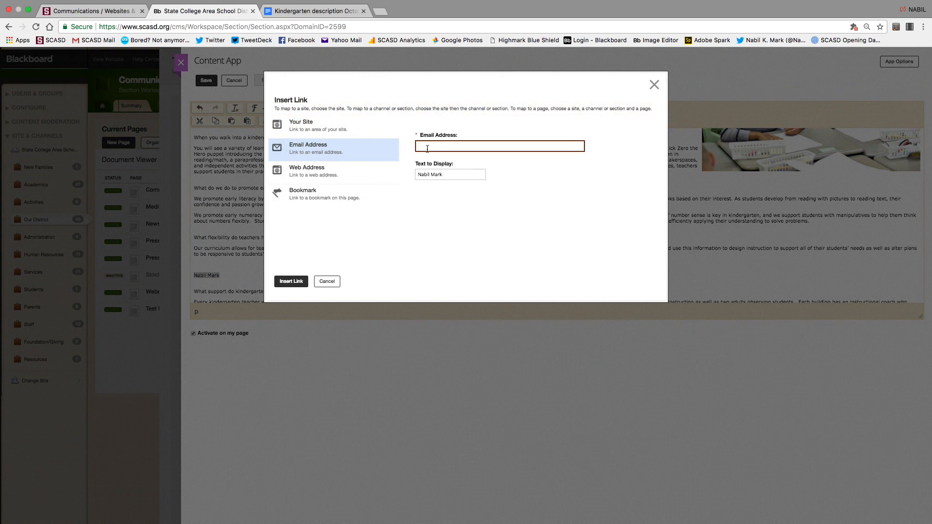
click(291, 281)
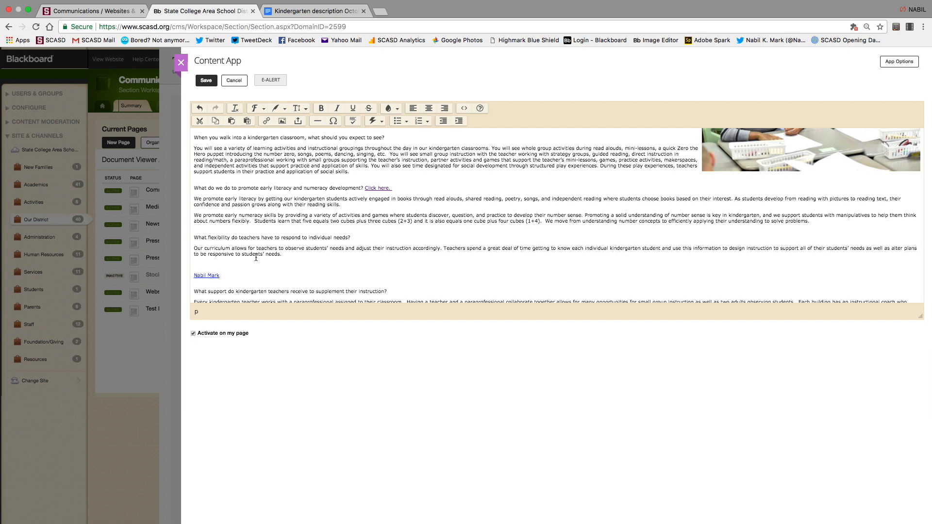
Save the content, then select 'kindergarteners get?' in the recess question.
click(206, 80)
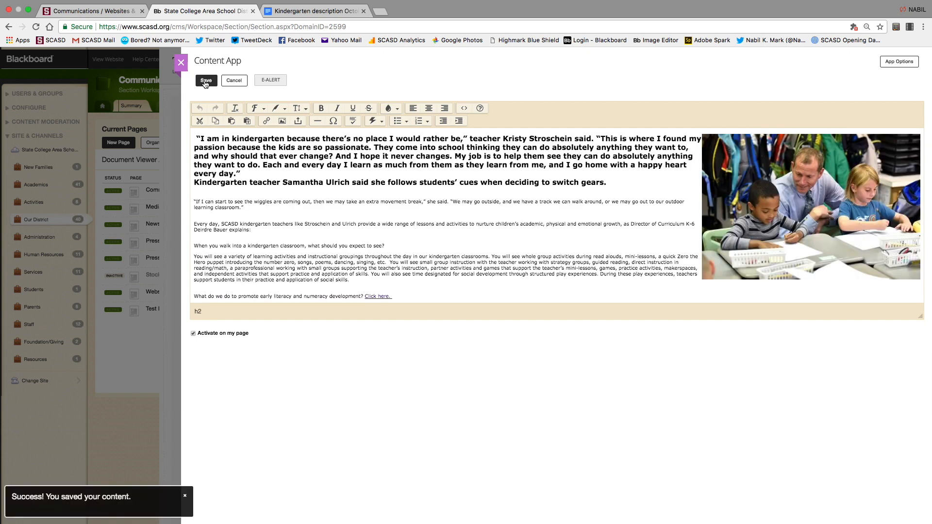
scroll(367, 297, down, 5)
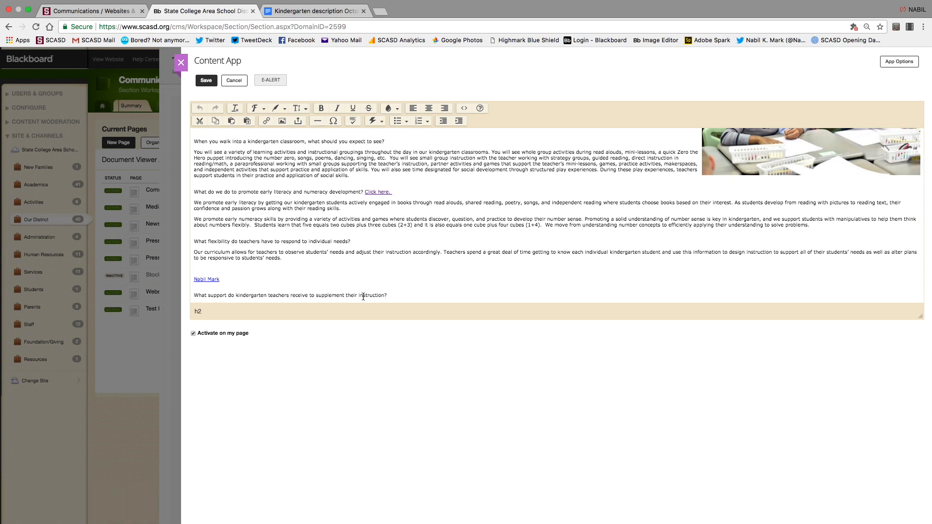
scroll(363, 298, down, 5)
scroll(363, 297, up, 3)
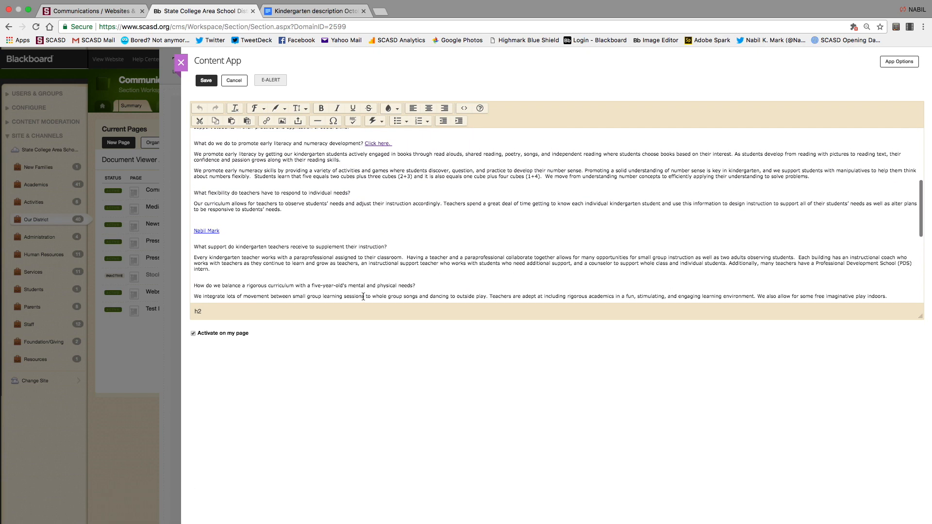
scroll(363, 297, down, 1)
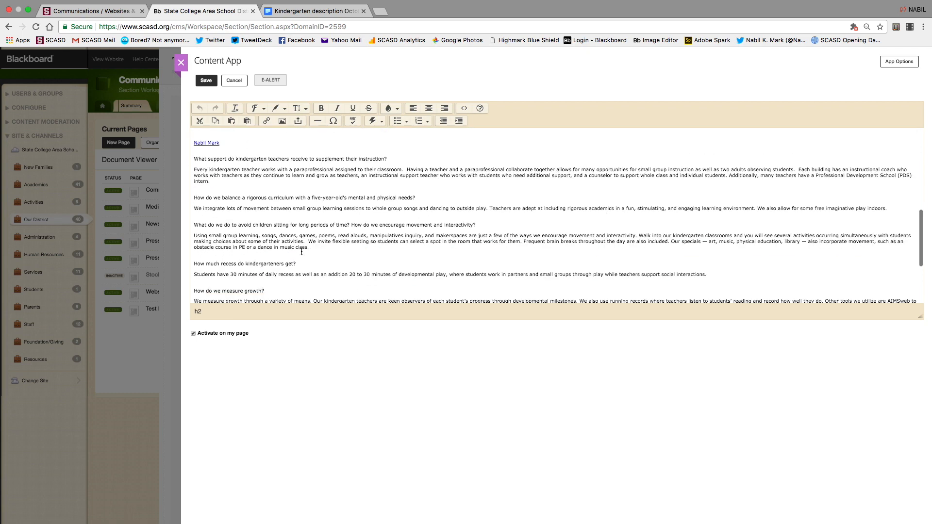
drag(243, 264, 308, 265)
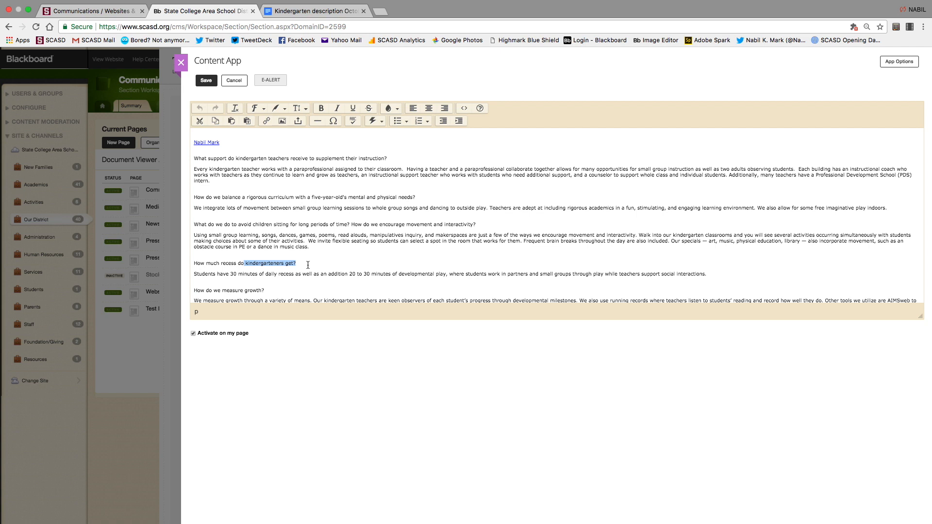
Upload the kindergarten newsletter PDF as the file for the 'kindergarteners get?' link.
click(298, 122)
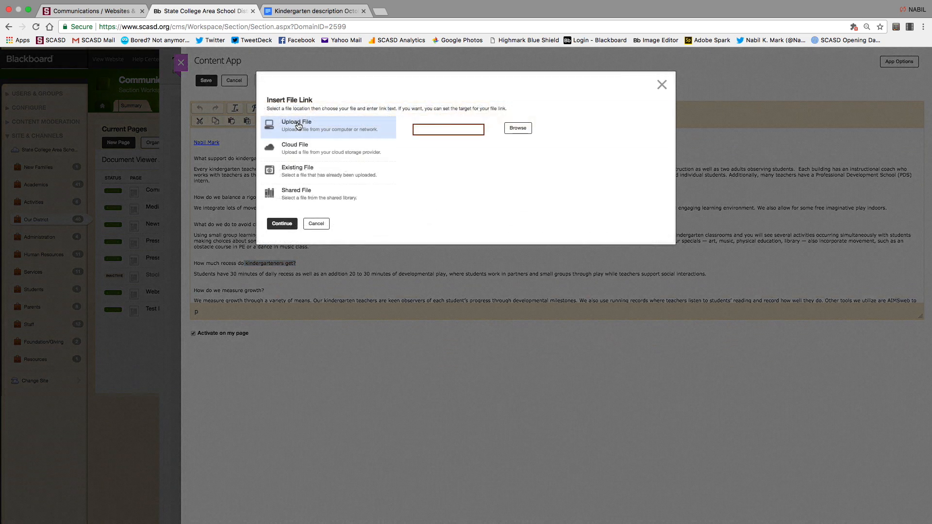
click(516, 129)
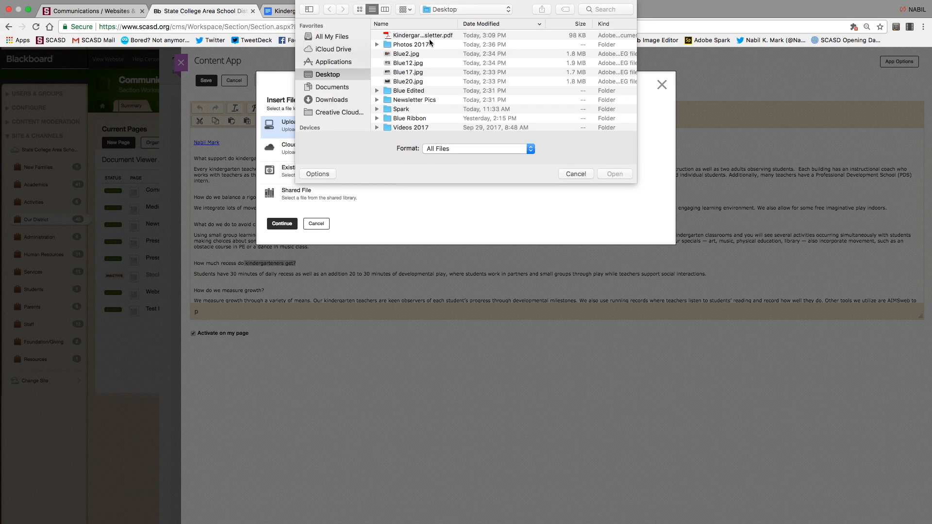
click(429, 37)
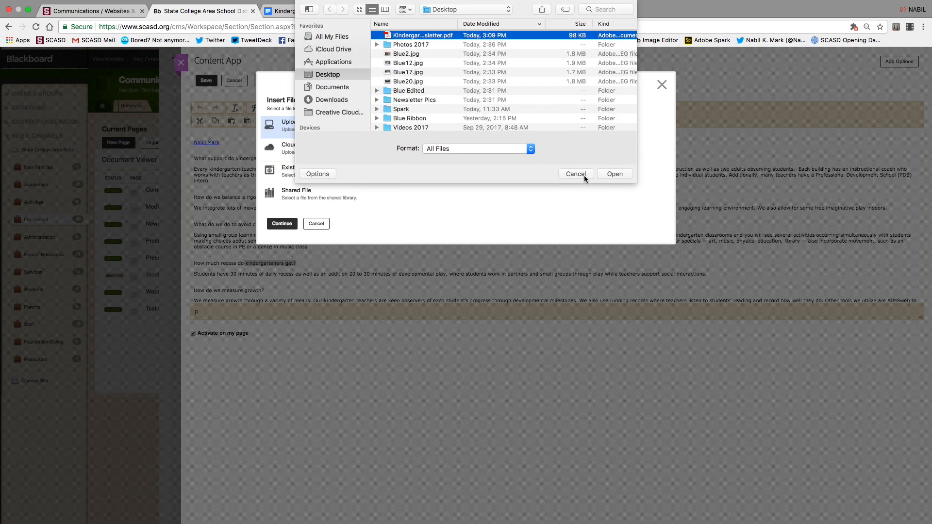
click(584, 175)
click(516, 130)
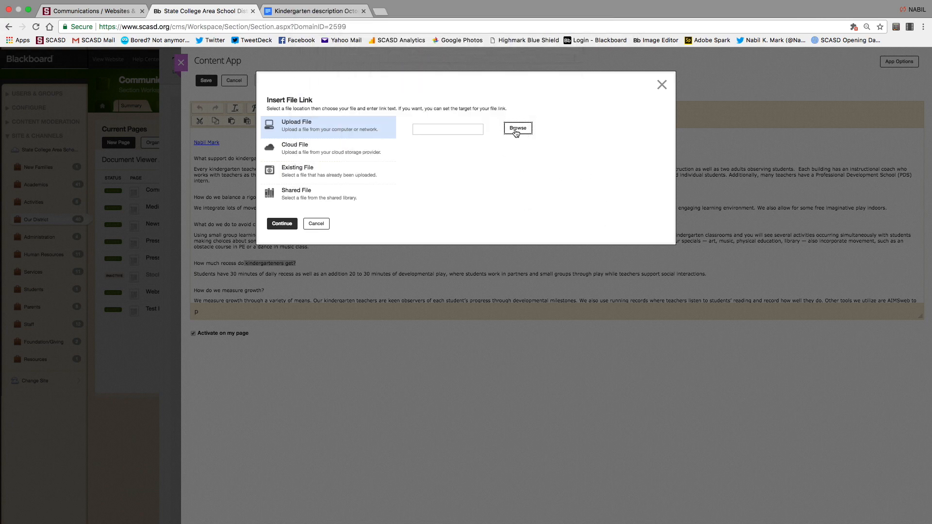
click(414, 36)
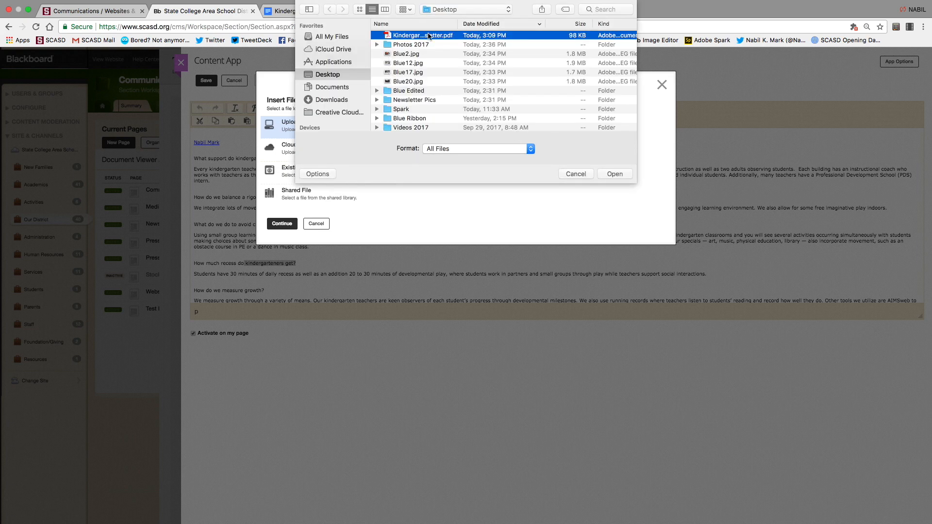
click(614, 174)
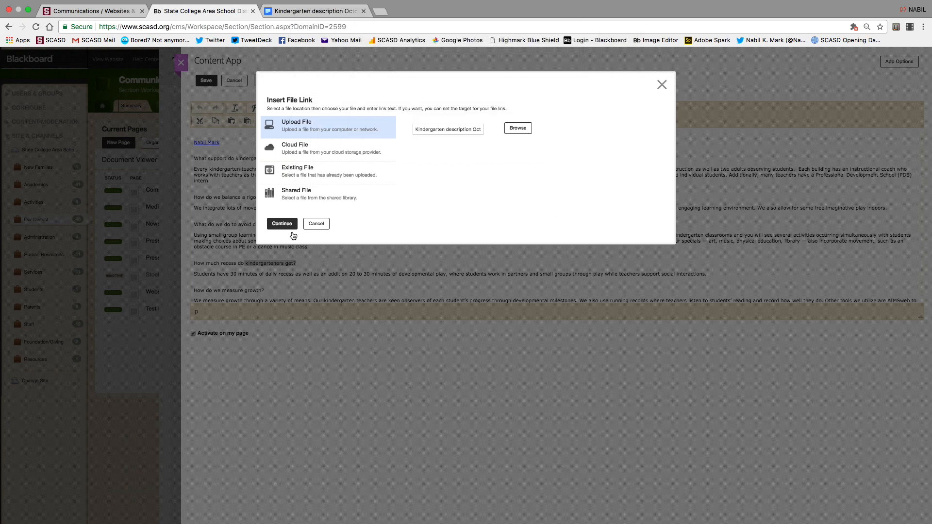
Set the file link to open in a new window, insert it, and save the content.
click(289, 225)
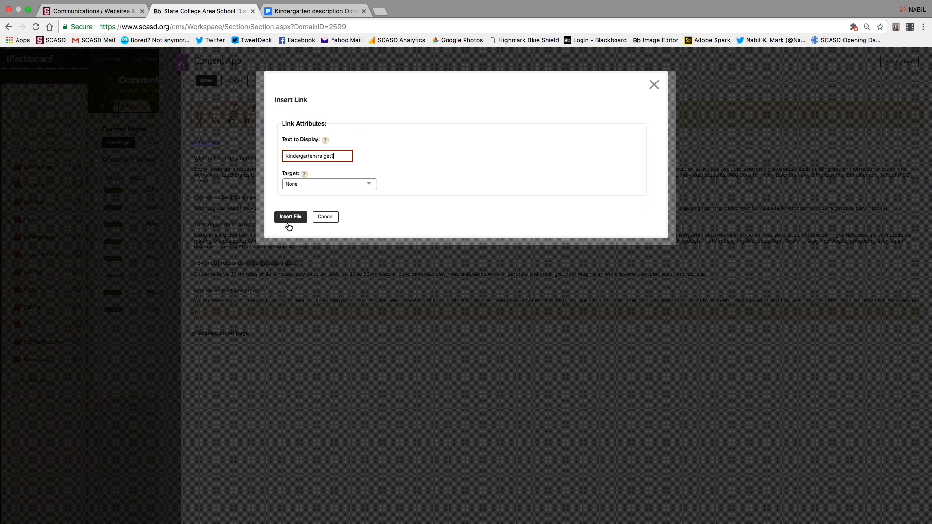
click(374, 187)
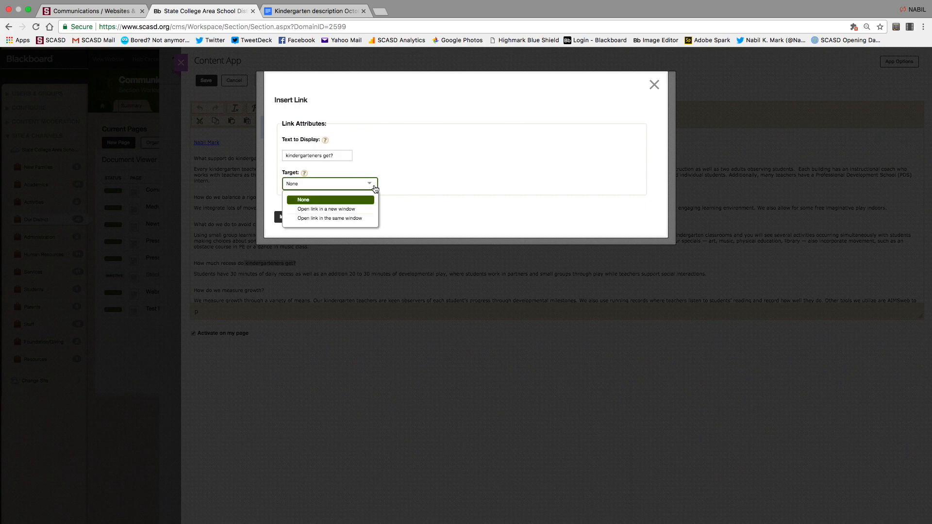
click(340, 209)
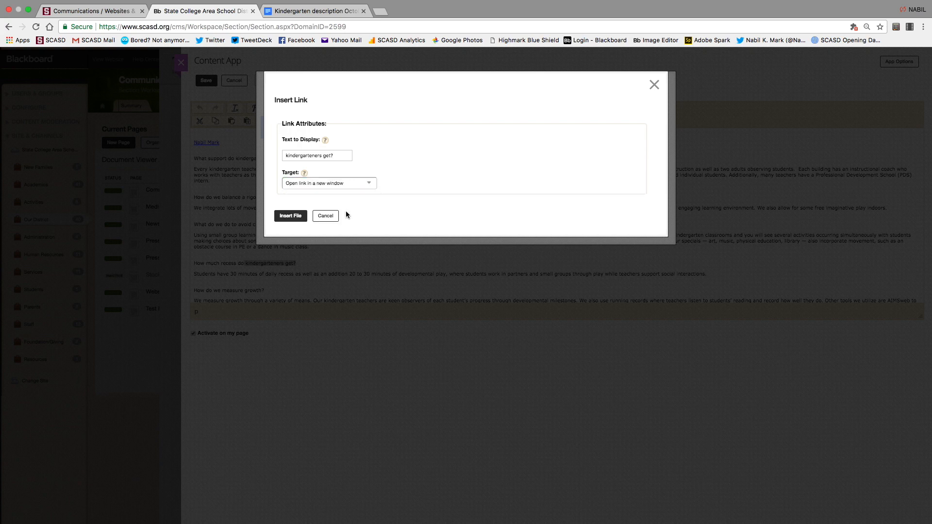
click(291, 215)
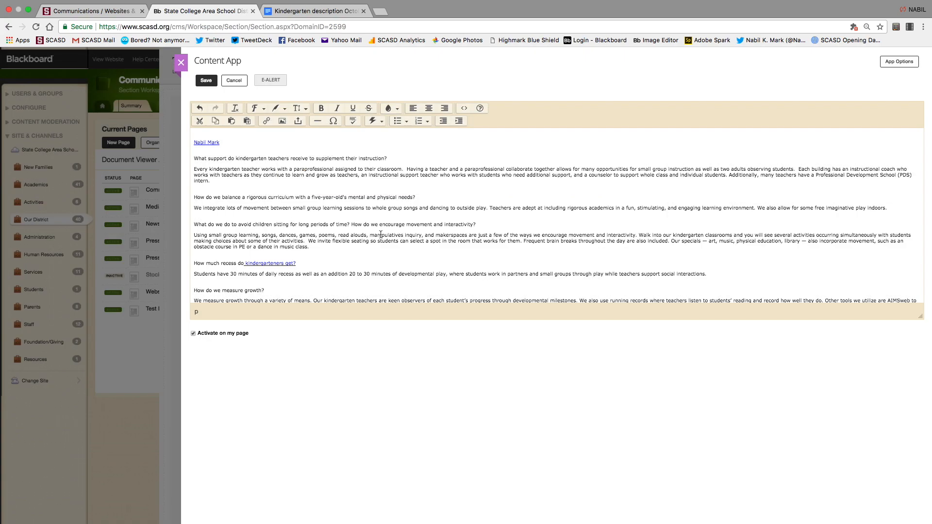
click(205, 80)
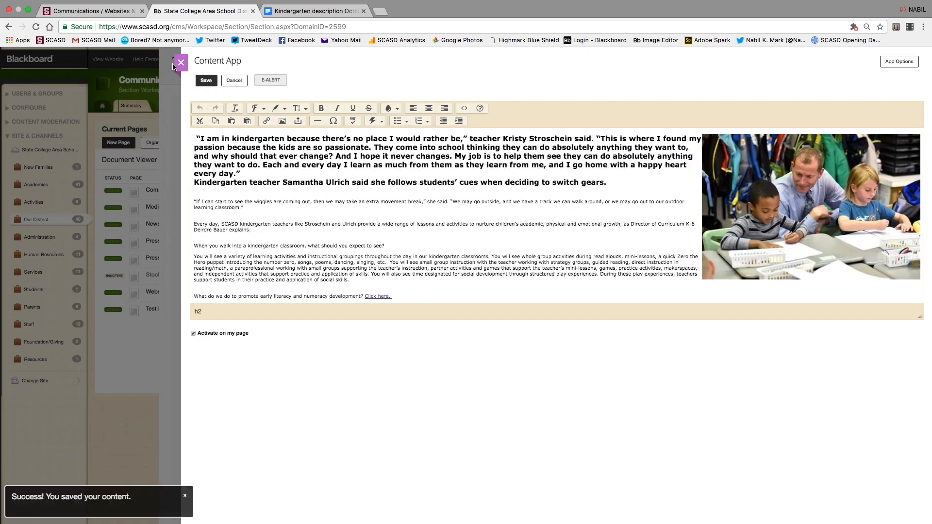
Preview the page, check that 'kindergarteners get?' opens the newsletter PDF, then exit the preview.
click(181, 66)
click(851, 72)
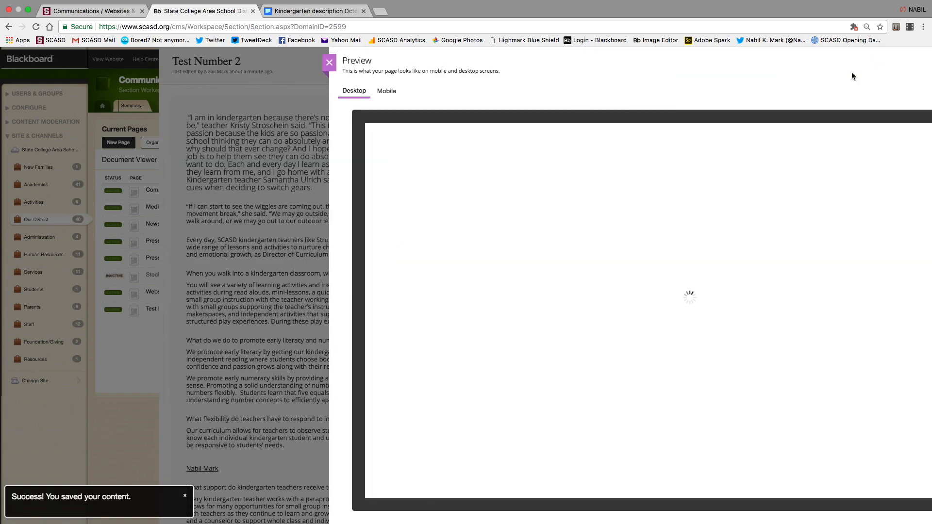
scroll(535, 388, down, 20)
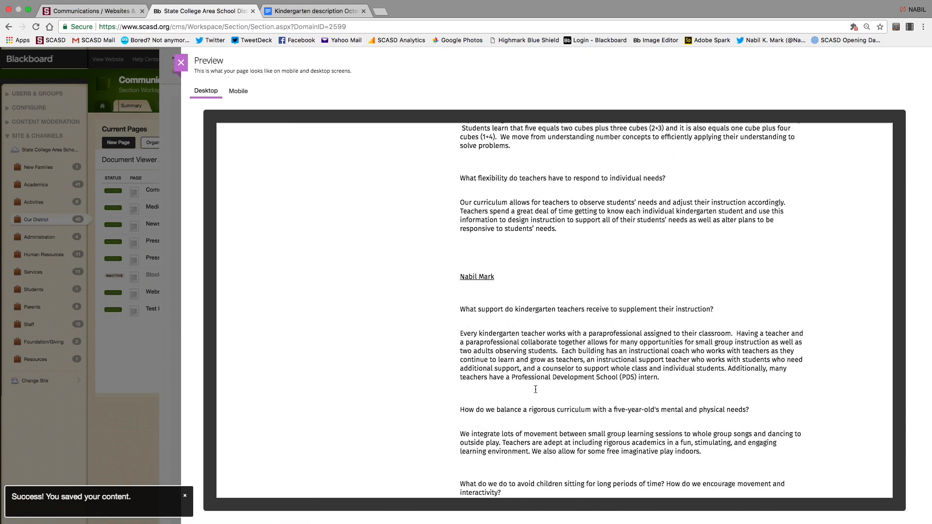
scroll(535, 390, down, 6)
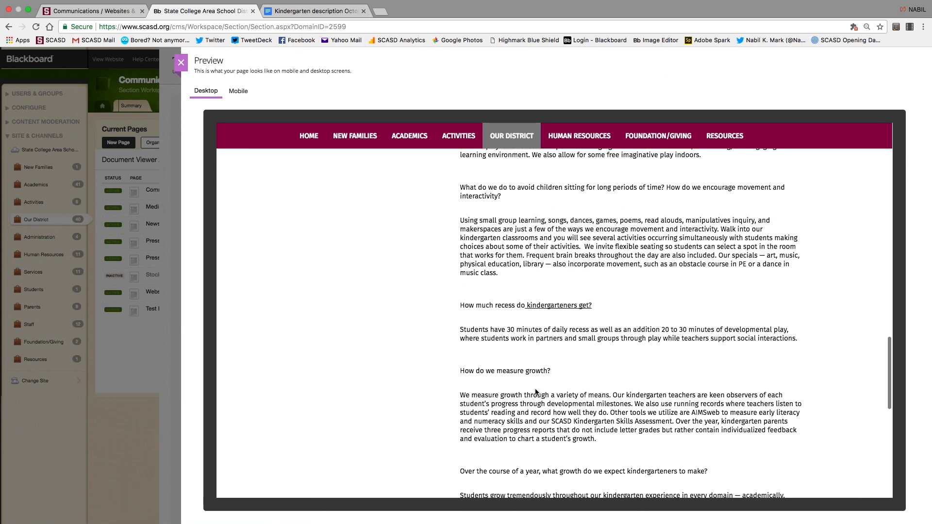
click(531, 291)
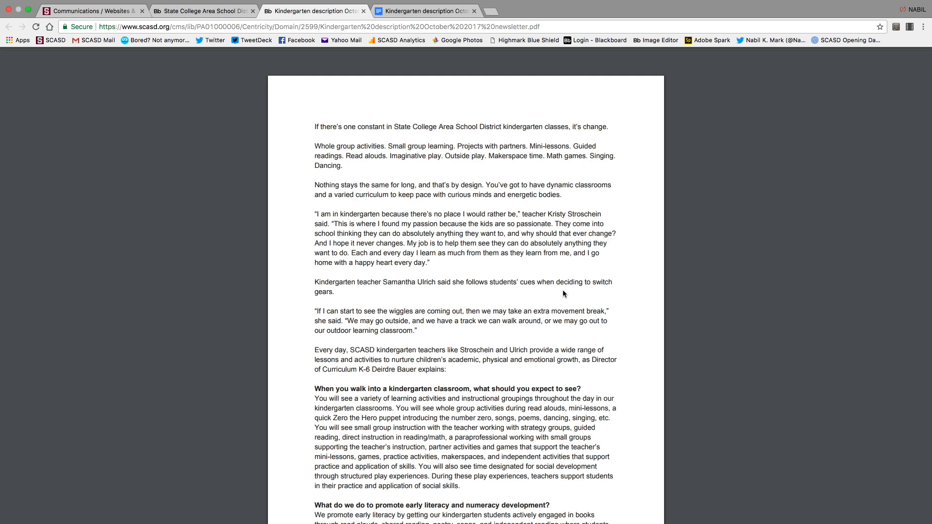
click(364, 11)
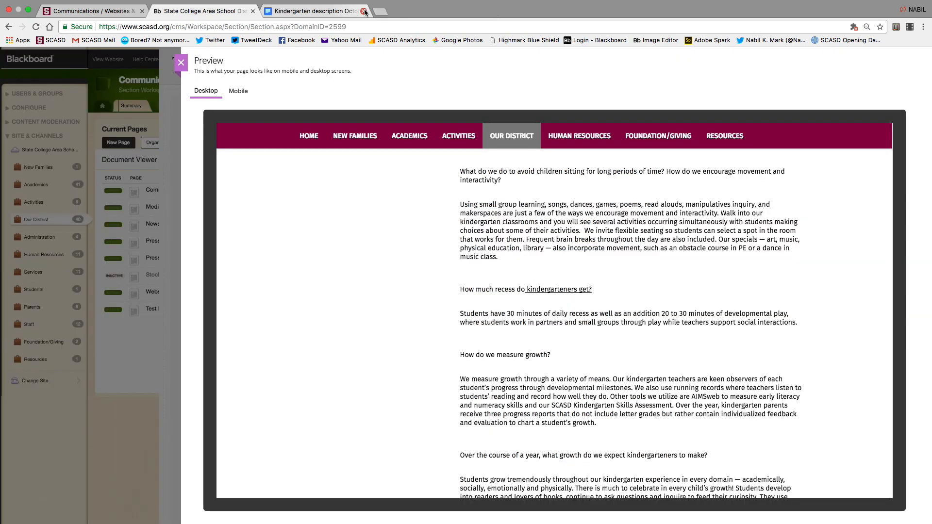
click(181, 62)
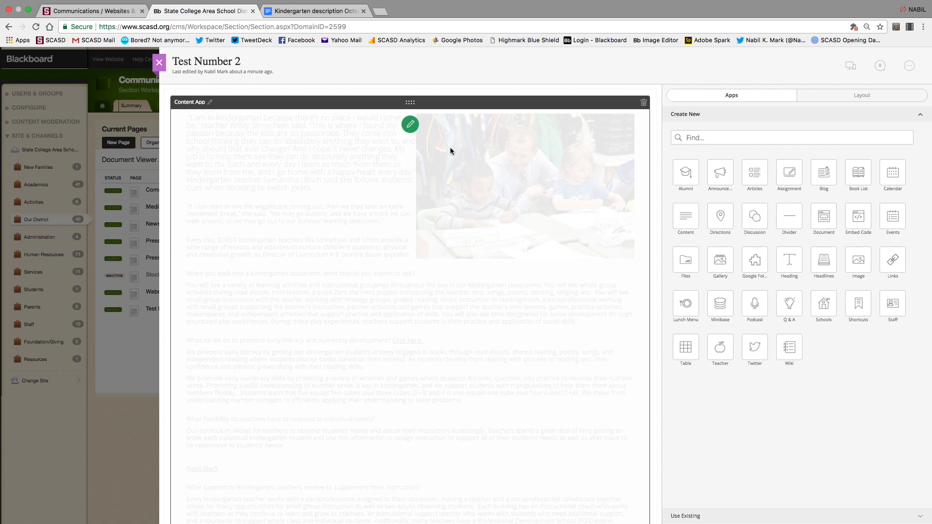
Delete all article text after the literacy question's 'Click here.' link and save.
scroll(354, 284, down, 10)
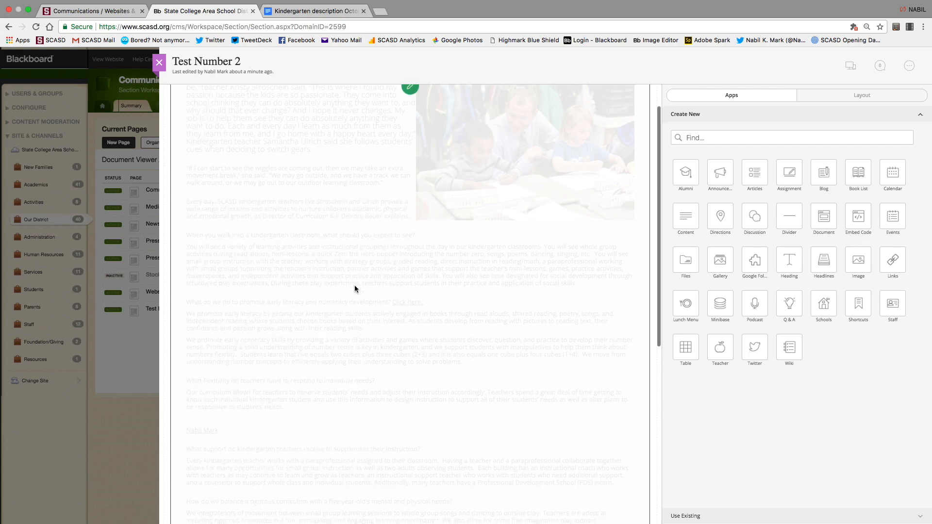
scroll(354, 287, up, 10)
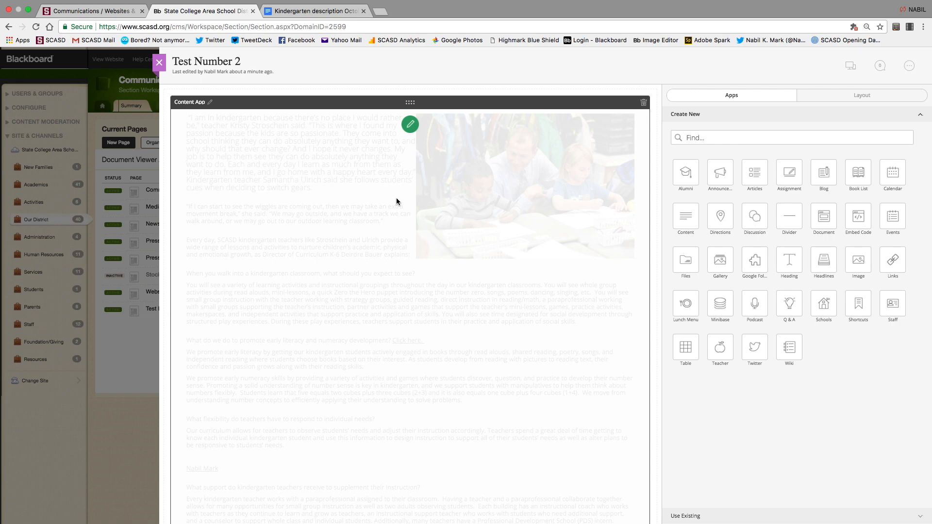
click(410, 126)
scroll(439, 211, down, 3)
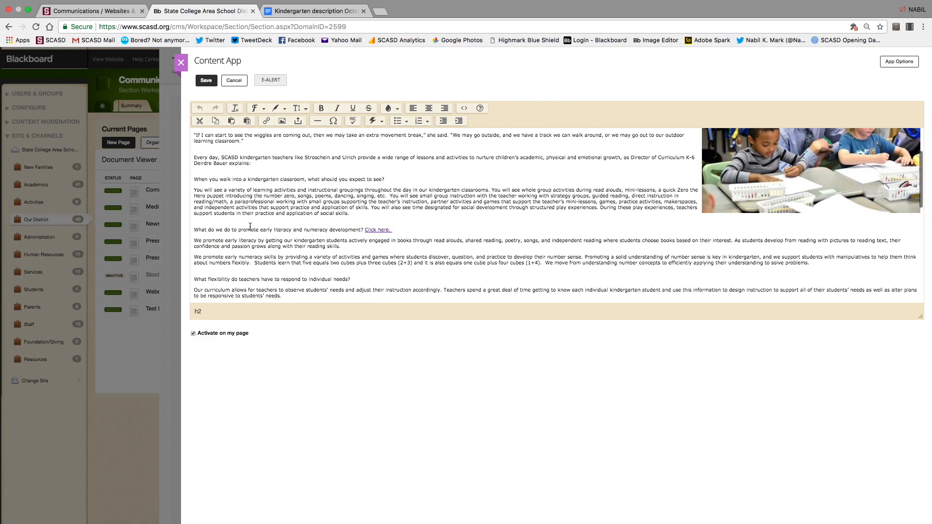
drag(195, 240, 360, 371)
key(BackSpace)
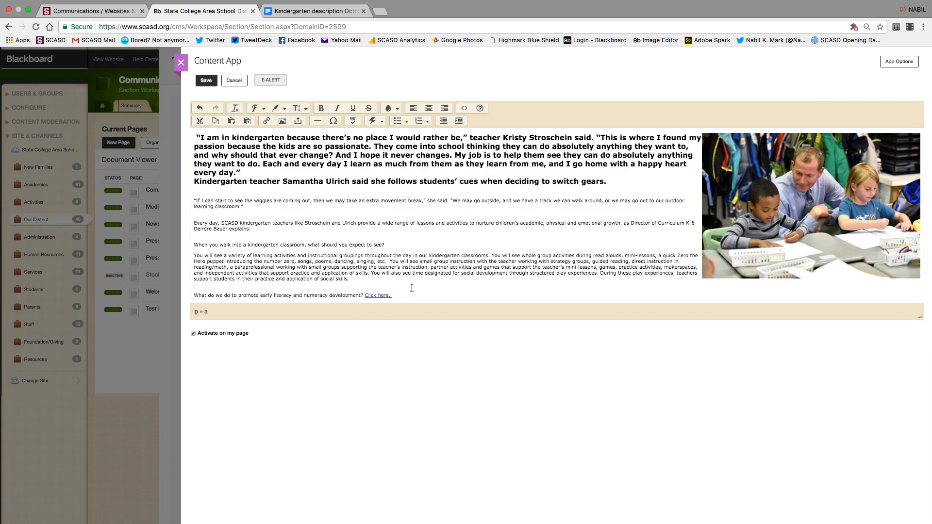
click(204, 80)
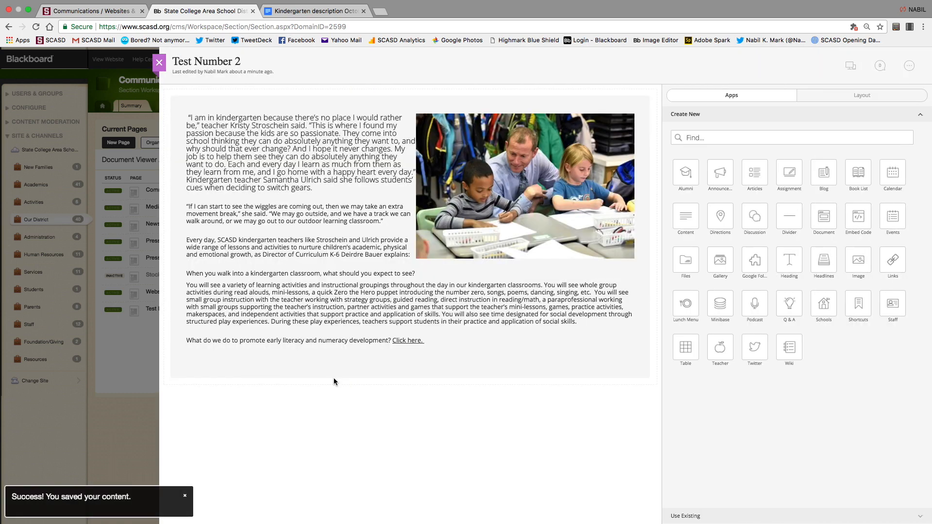
mouse_move(409, 295)
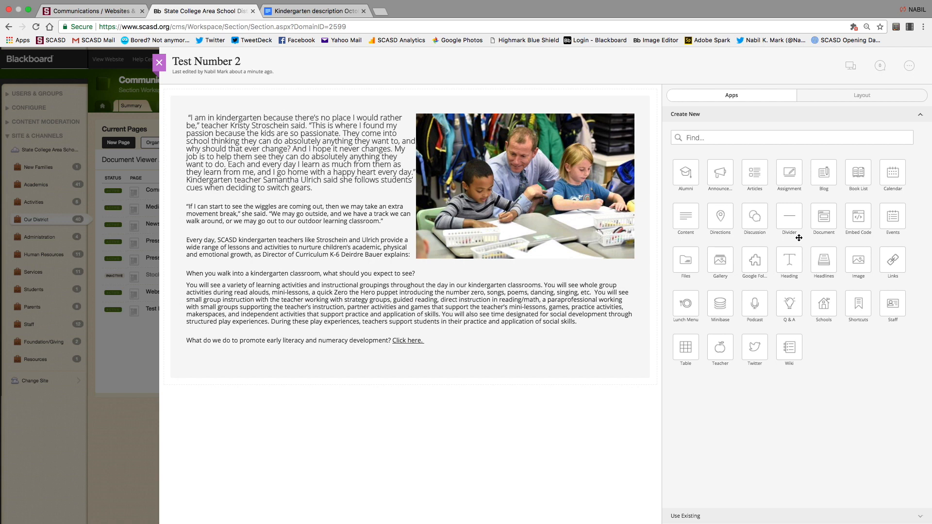
mouse_move(486, 249)
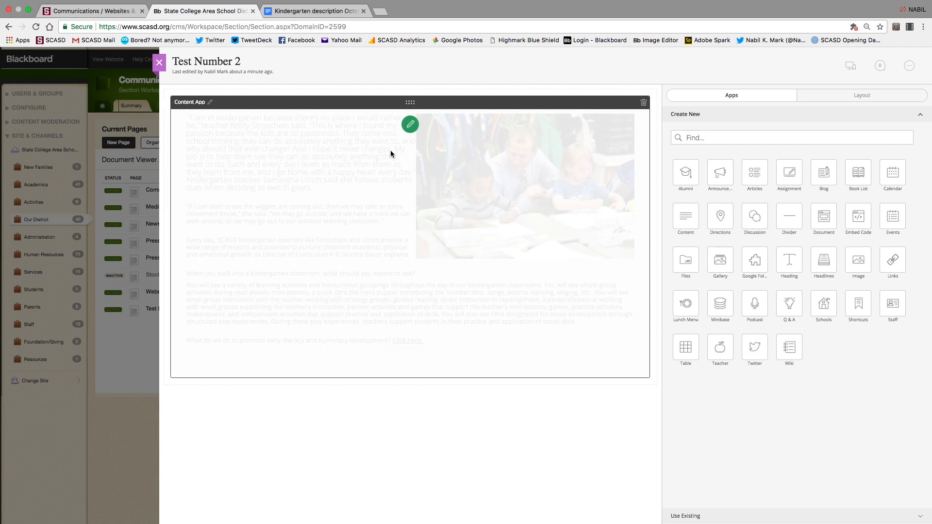
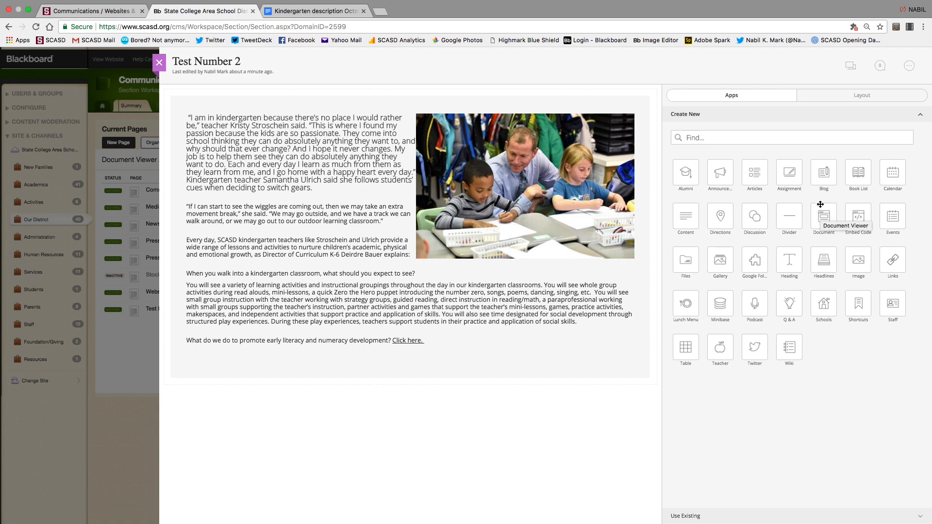
Place a Document Viewer below the article and load the kindergarten newsletter PDF into it, then save.
drag(822, 229, 414, 411)
drag(415, 409, 413, 411)
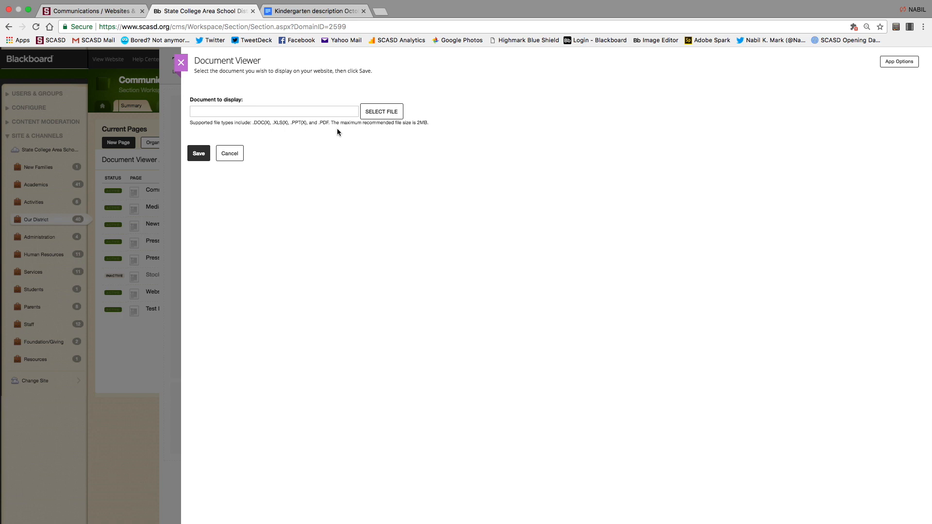
click(368, 111)
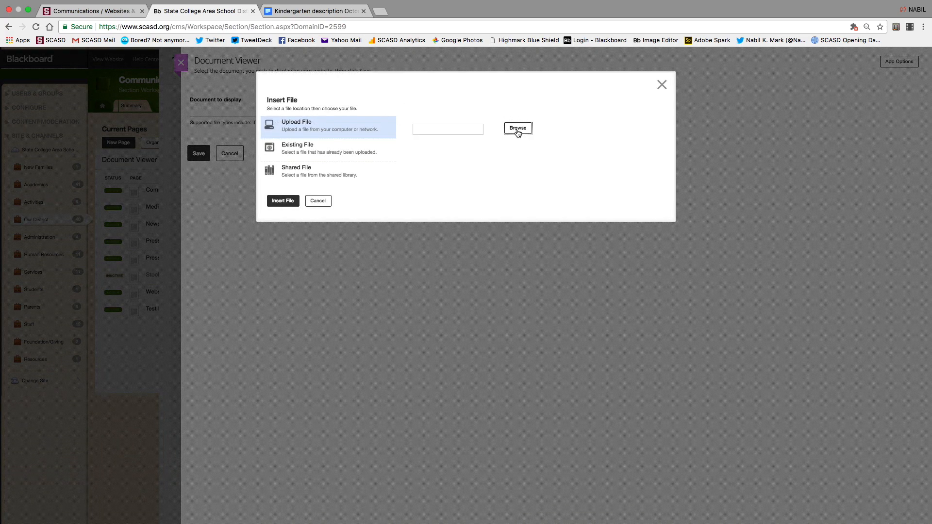
click(518, 128)
click(416, 36)
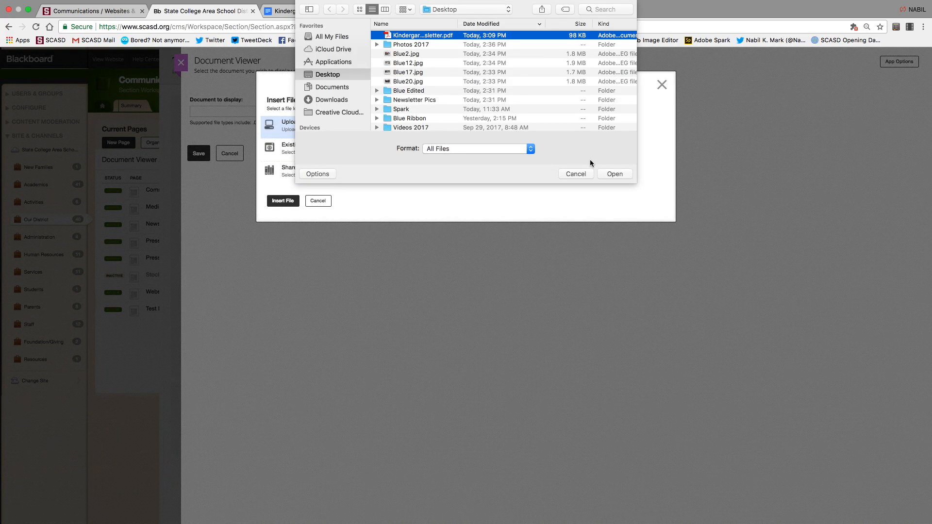
click(613, 175)
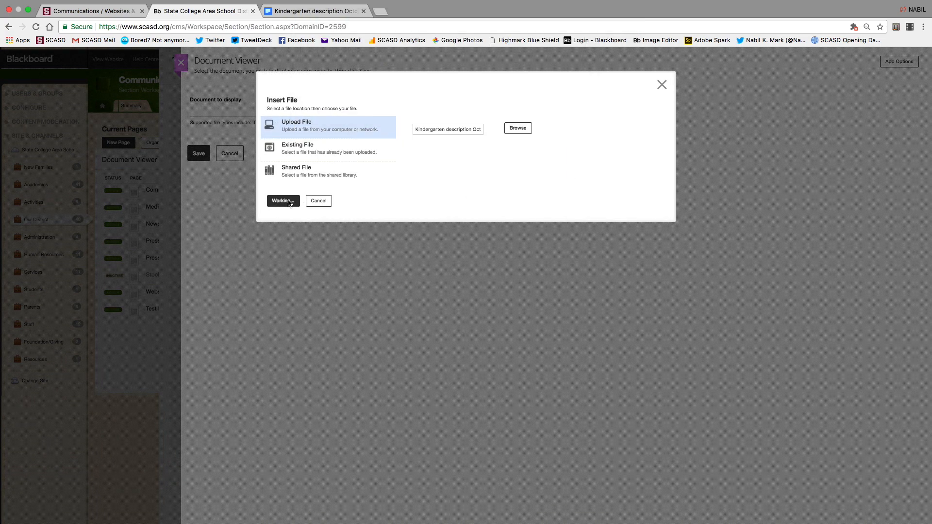
click(287, 201)
click(199, 154)
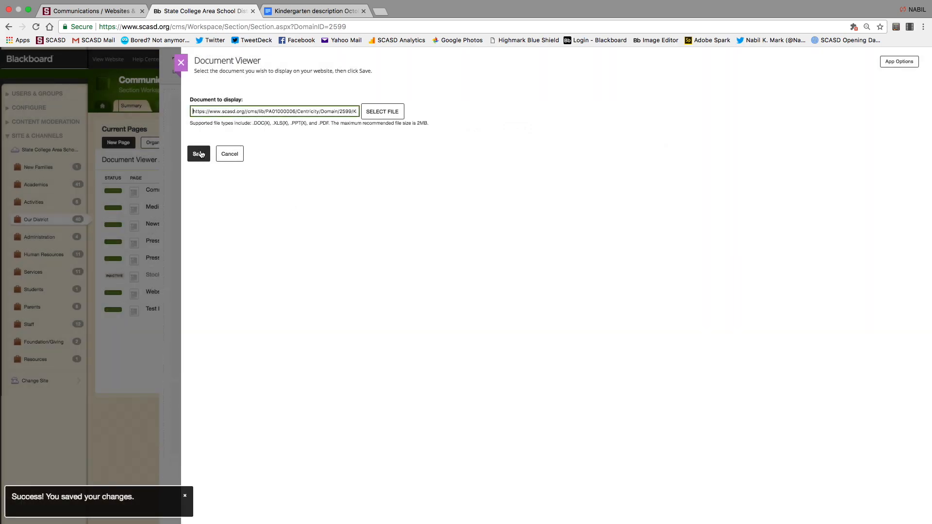
click(198, 154)
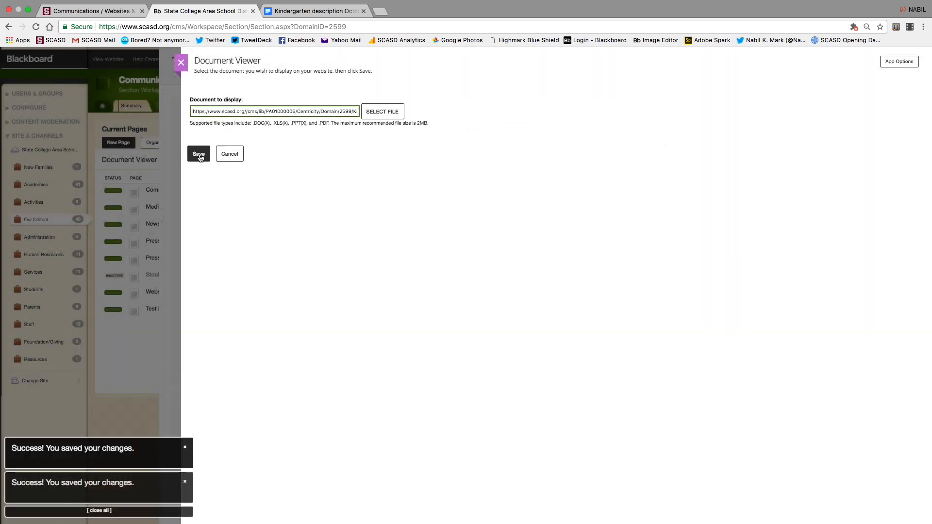
click(186, 58)
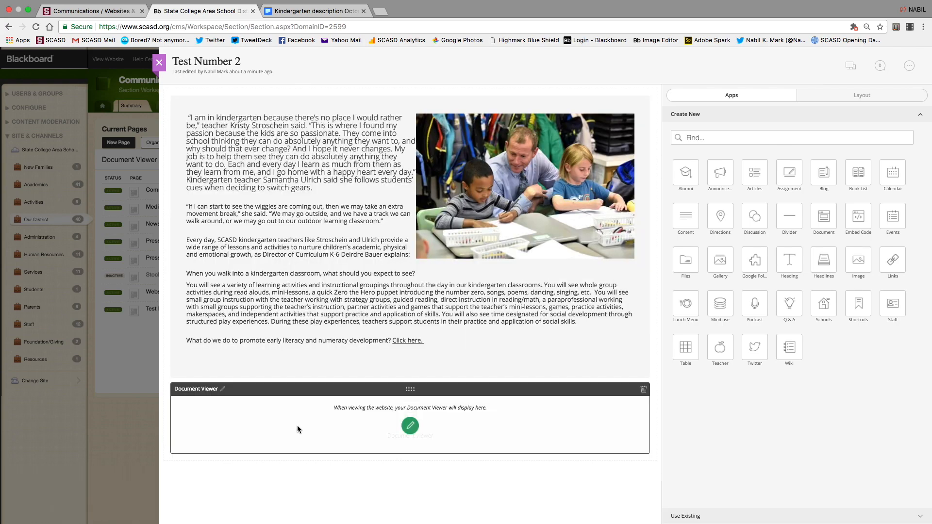
Preview Test Number 2 and scroll through the article and the embedded newsletter PDF.
click(849, 66)
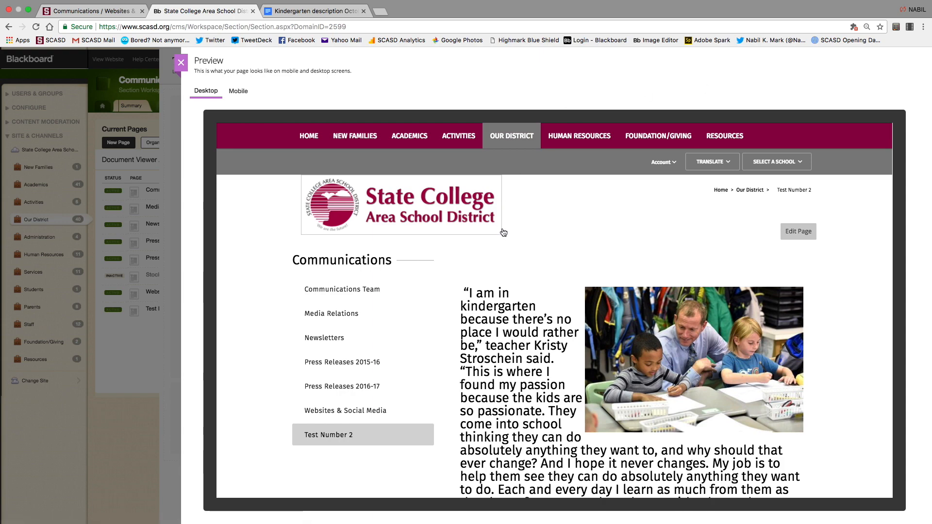
scroll(502, 233, down, 4)
scroll(503, 235, down, 10)
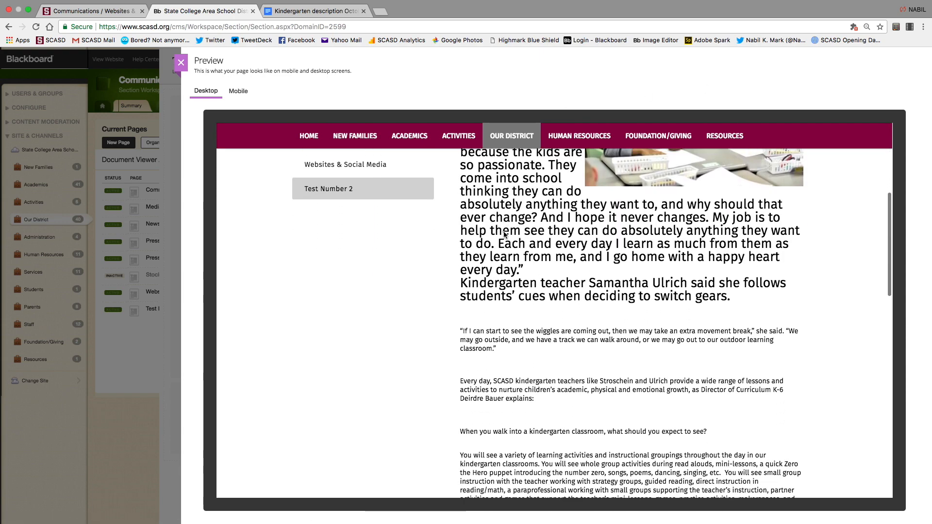
scroll(503, 240, down, 3)
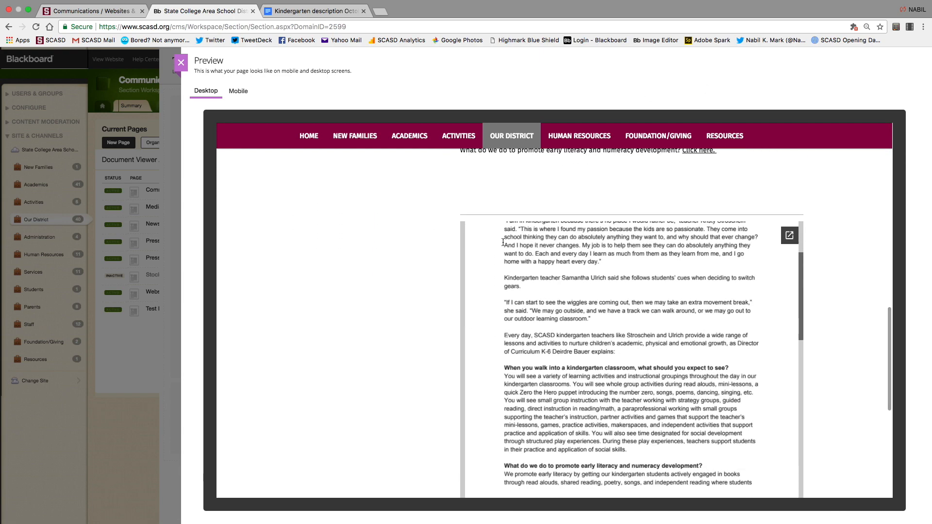
scroll(872, 287, down, 2)
scroll(872, 288, up, 2)
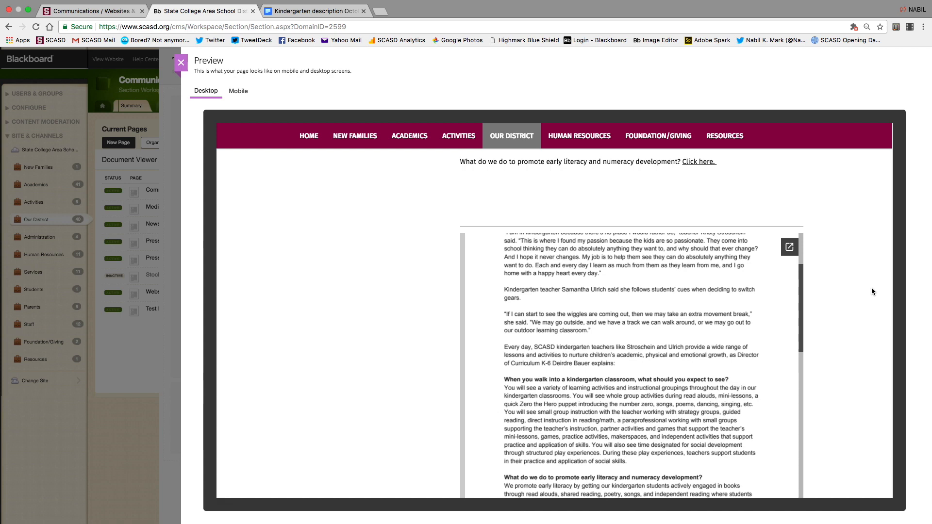
scroll(694, 353, down, 2)
scroll(694, 352, down, 2)
scroll(694, 352, up, 4)
scroll(694, 353, down, 10)
scroll(694, 353, down, 7)
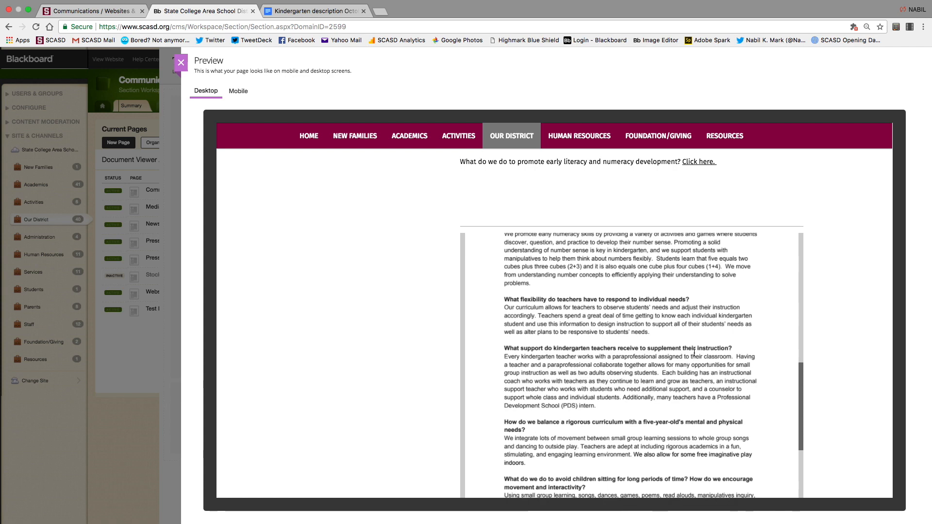
scroll(694, 353, down, 3)
scroll(693, 353, up, 15)
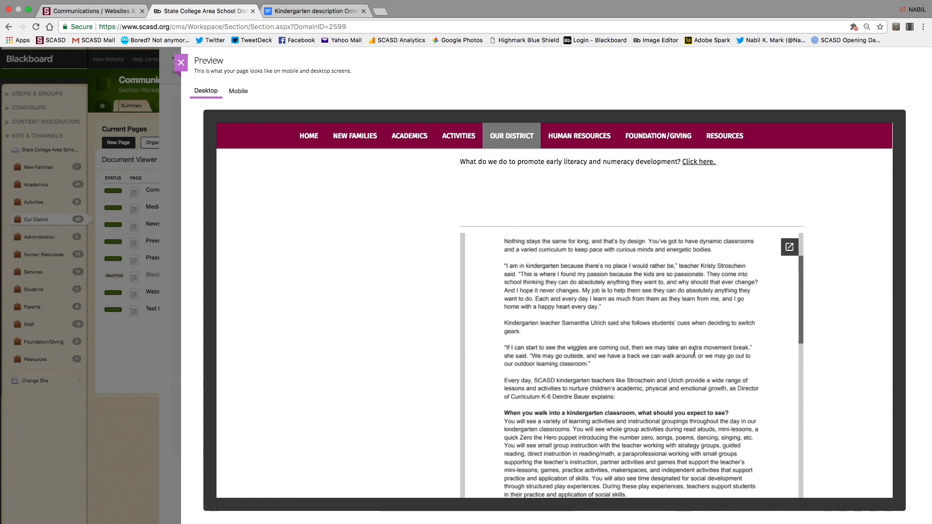
scroll(694, 353, up, 3)
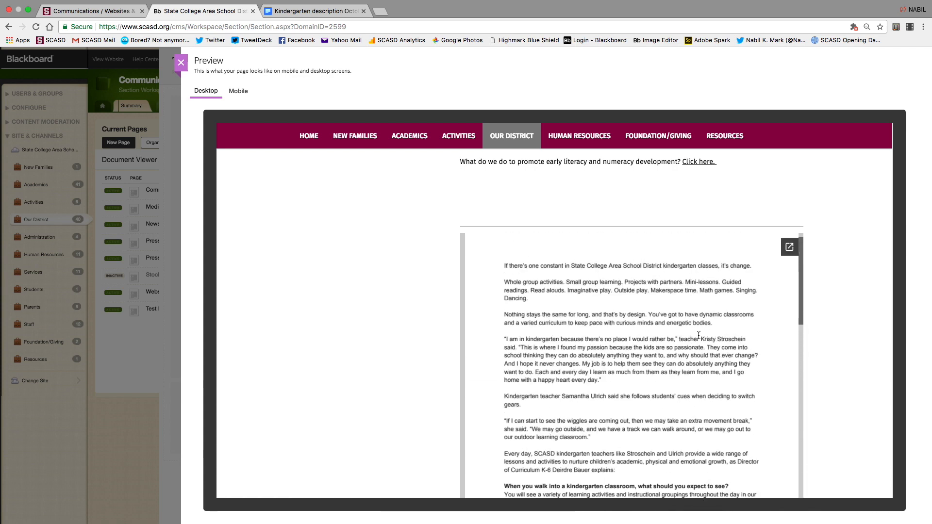
click(789, 247)
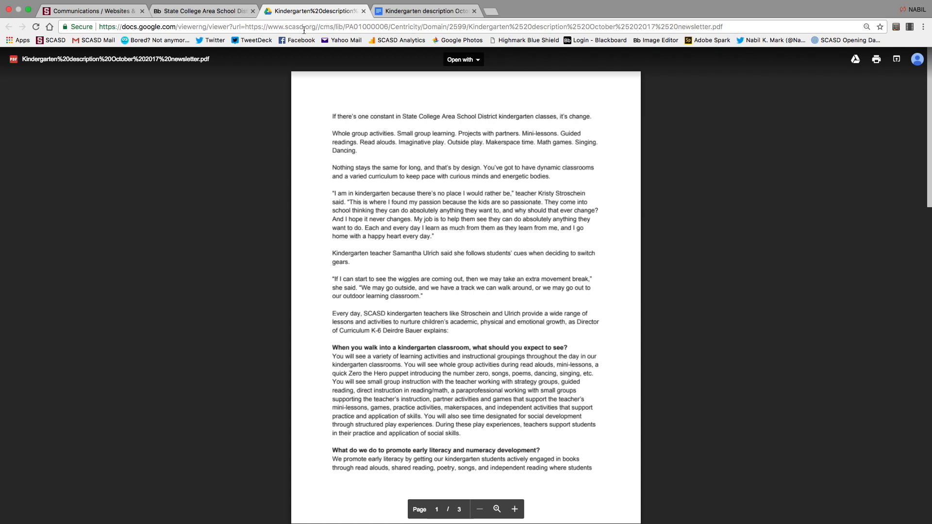
click(364, 11)
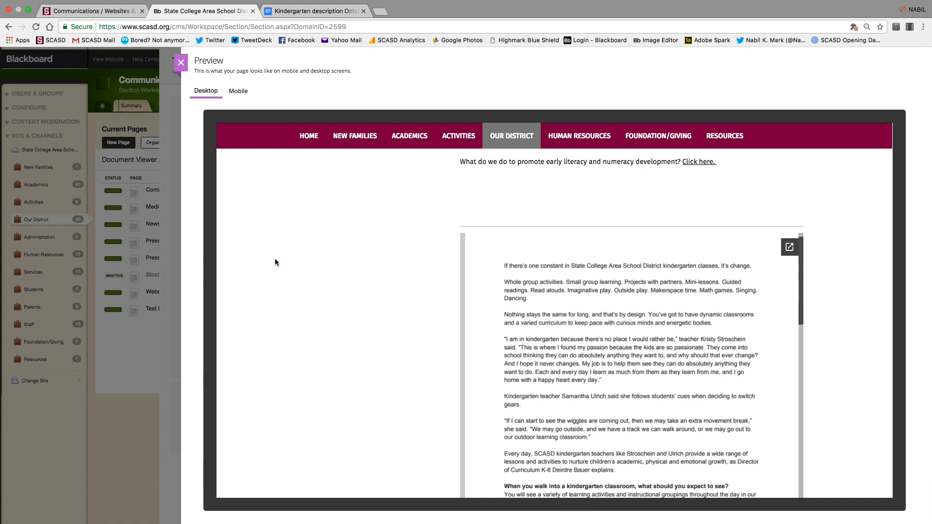
Close the preview and the Test Number 2 editor, and start a new Communications page.
click(181, 63)
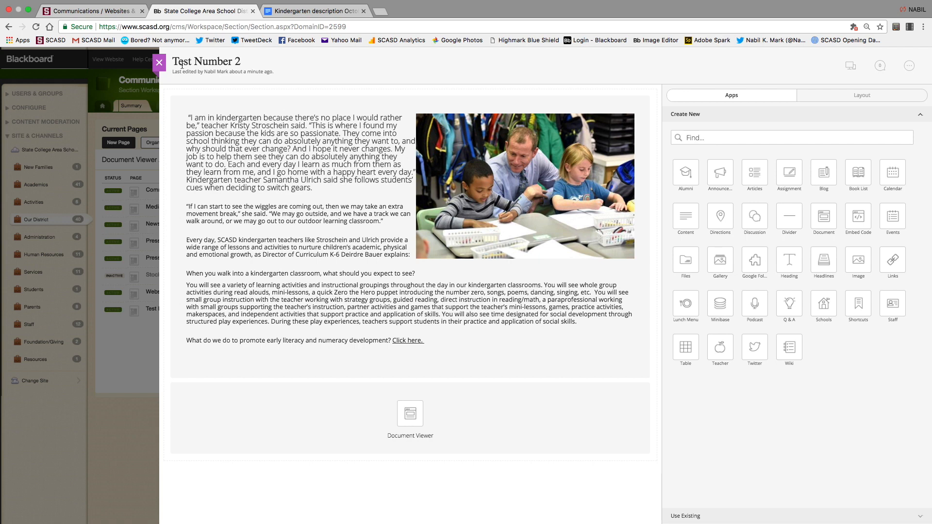
mouse_move(227, 239)
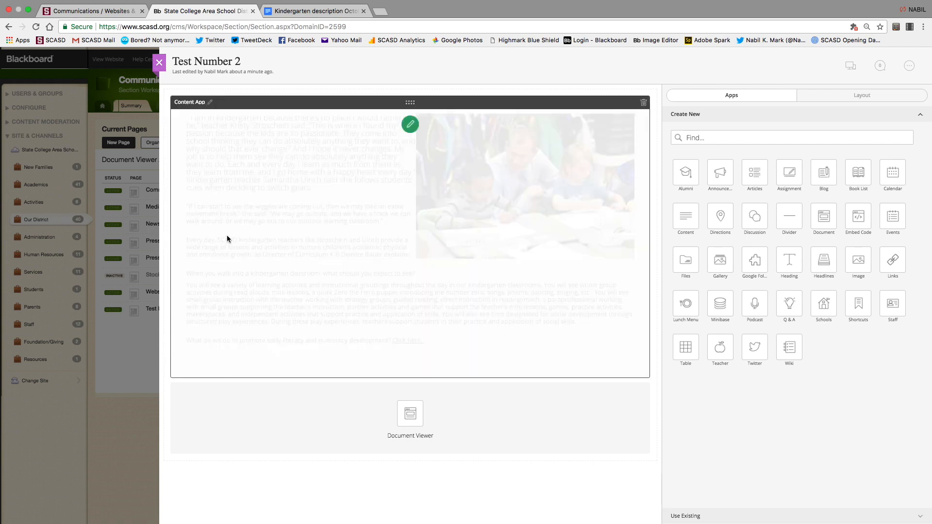
mouse_move(366, 451)
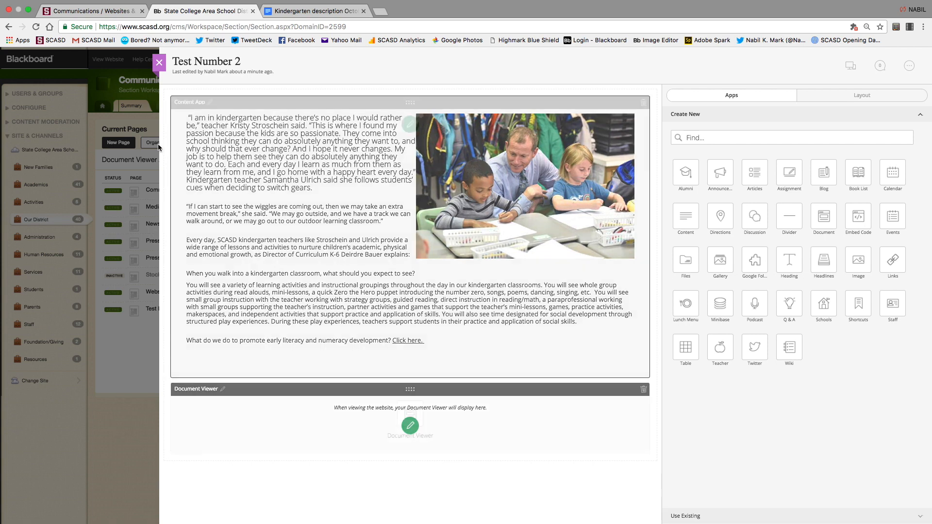
click(159, 63)
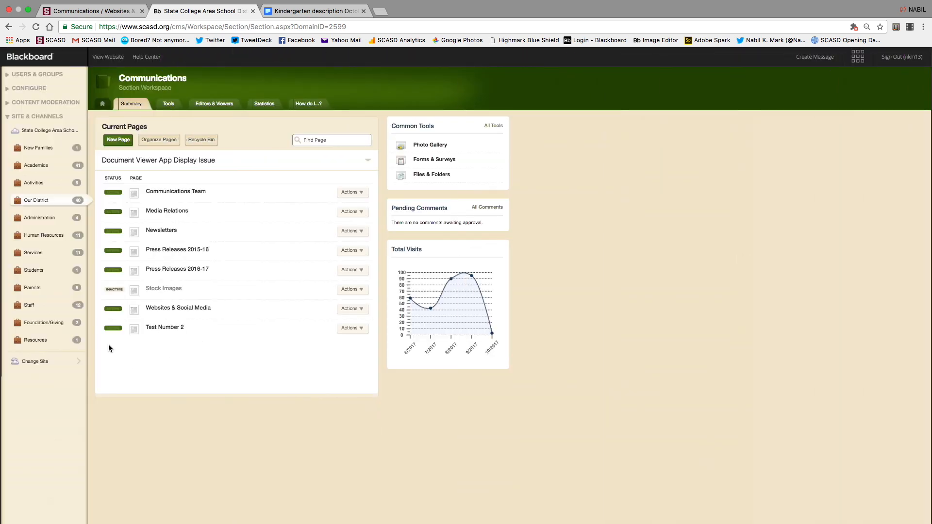
click(118, 140)
Create a Document Viewer page named 'Test 3' in Communications.
click(382, 123)
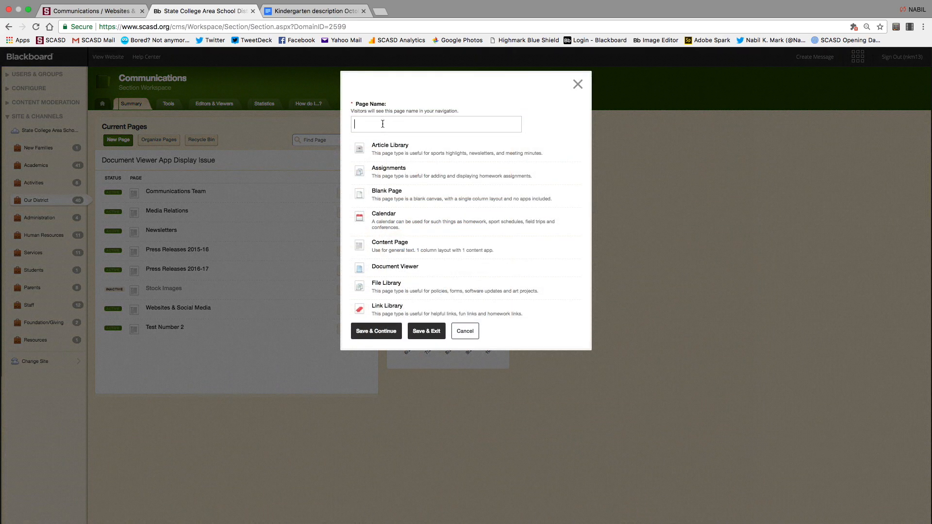
text(Test 3)
scroll(405, 253, down, 2)
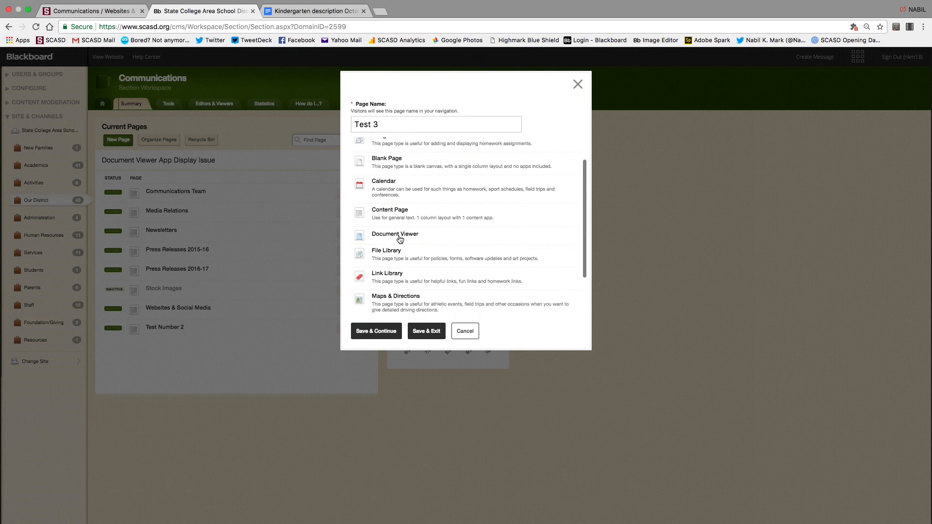
click(399, 237)
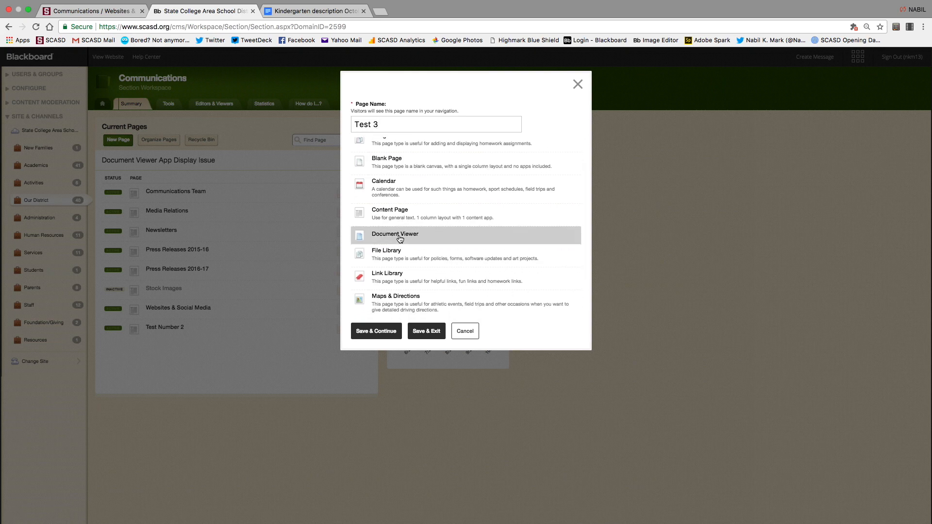
click(378, 335)
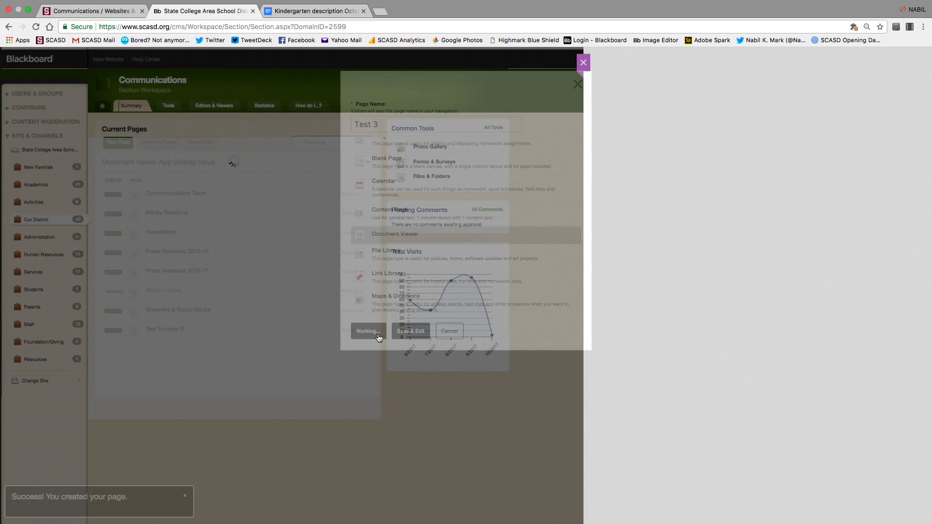
Load the kindergarten PDF from the desktop into the Test 3 Document Viewer, save, and preview.
click(408, 161)
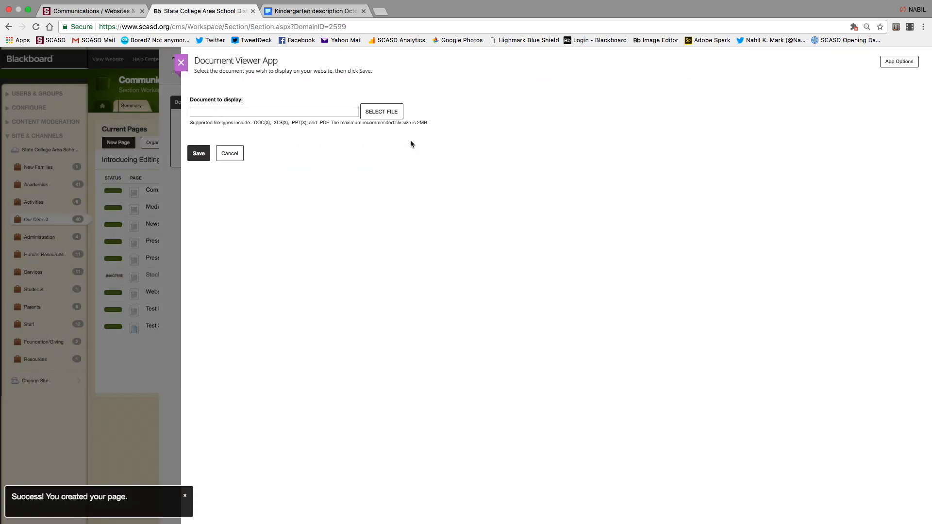
click(382, 111)
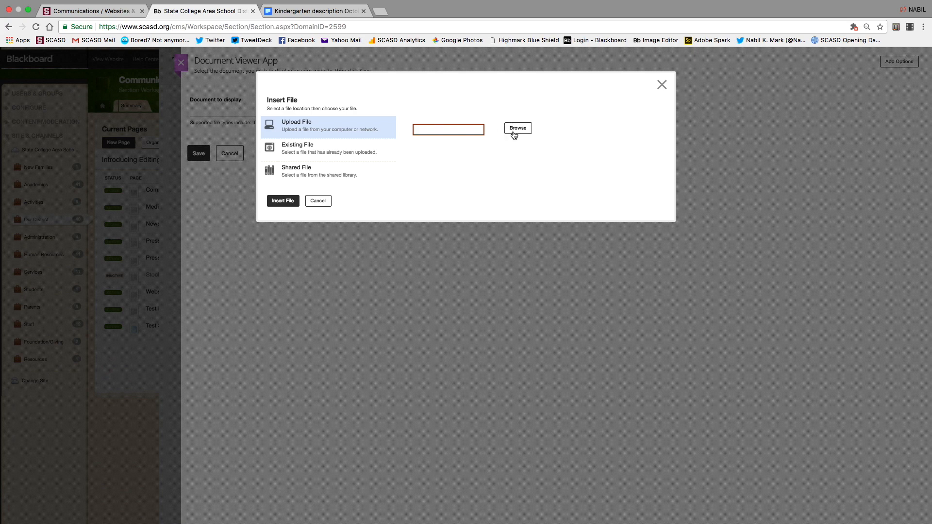
click(519, 132)
click(410, 36)
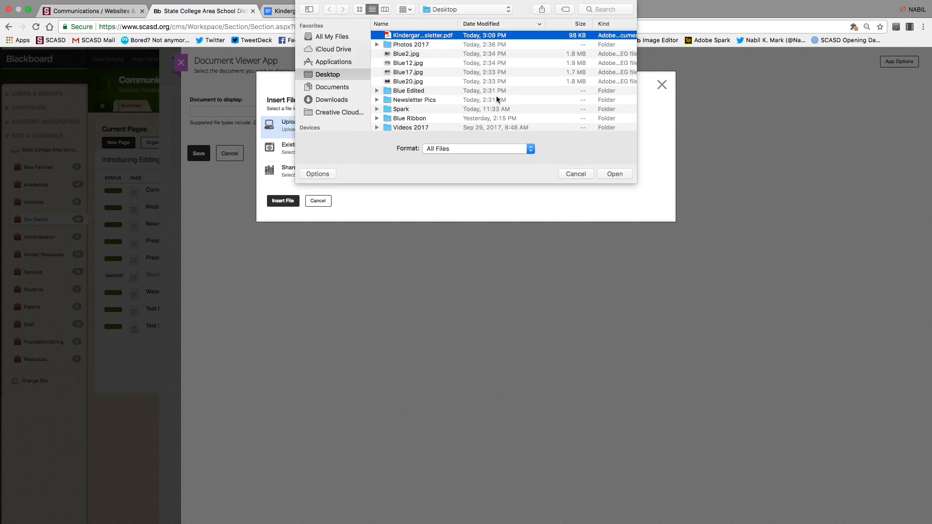
click(615, 176)
click(289, 201)
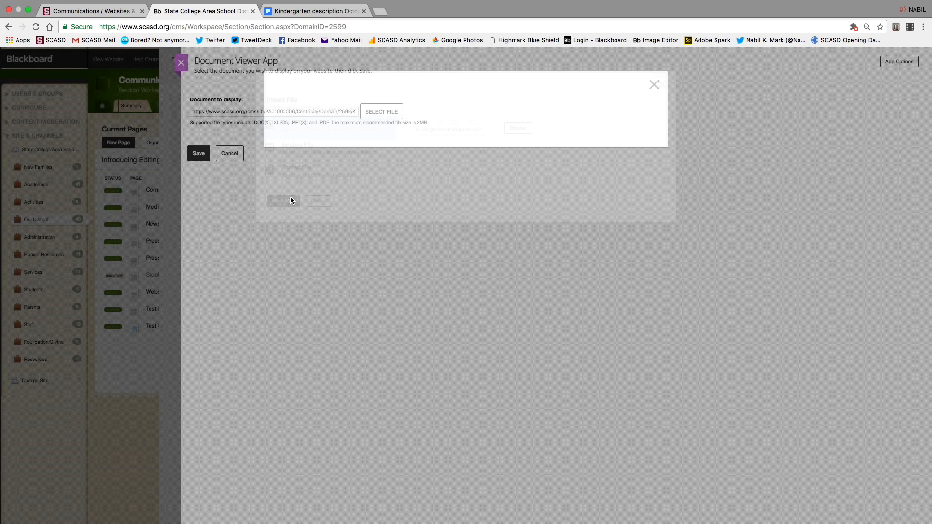
click(198, 154)
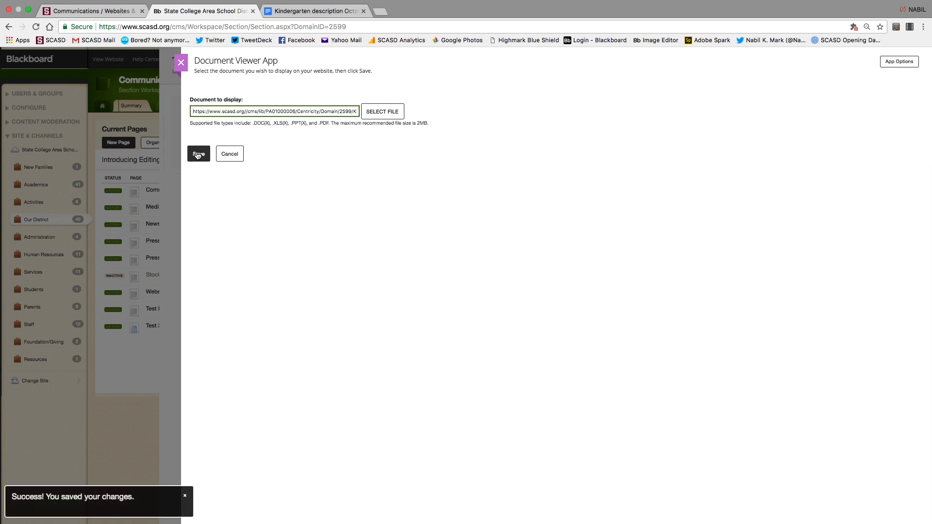
click(180, 61)
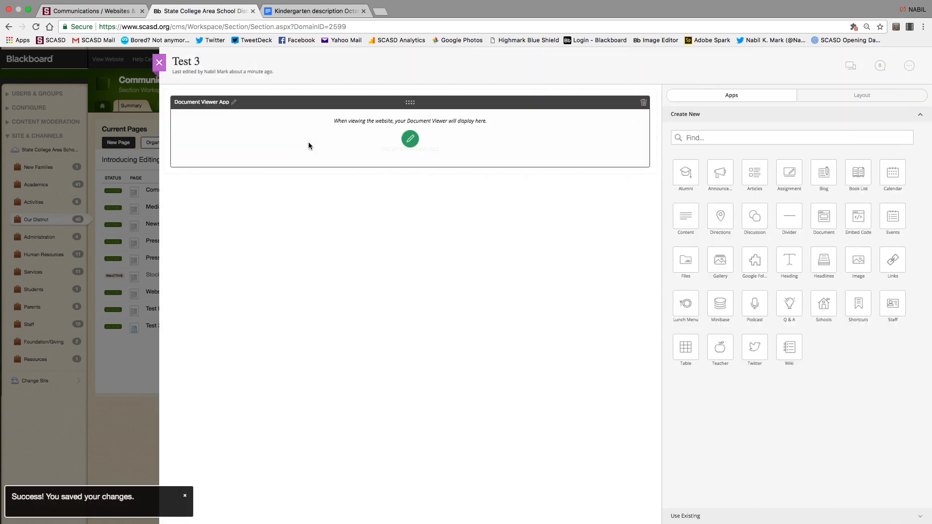
click(849, 63)
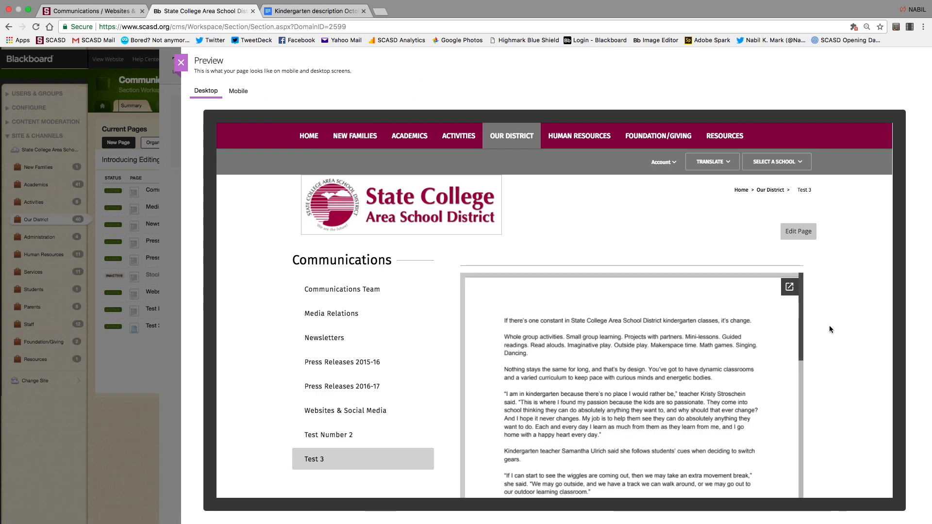
scroll(829, 326, down, 3)
scroll(829, 325, up, 3)
click(180, 64)
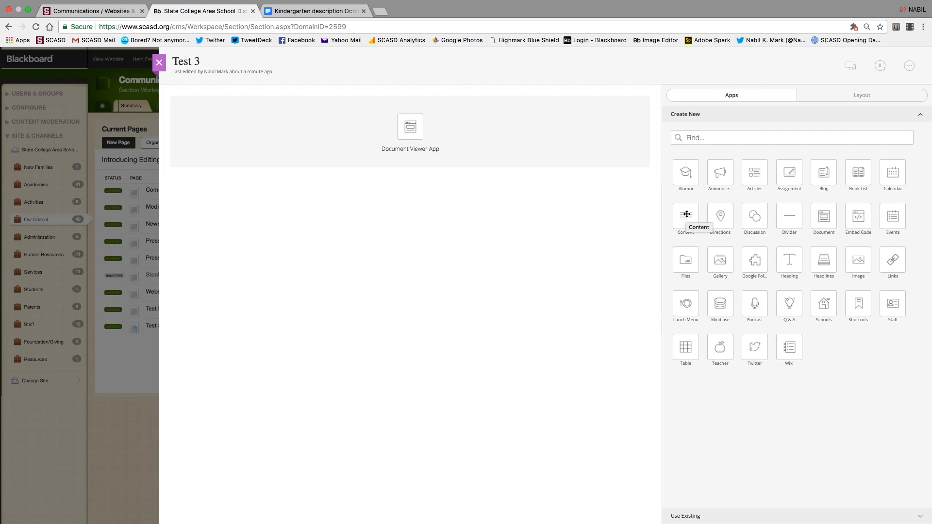
Add a content block above the Document Viewer containing the text 'Header'.
drag(687, 214, 409, 99)
click(410, 124)
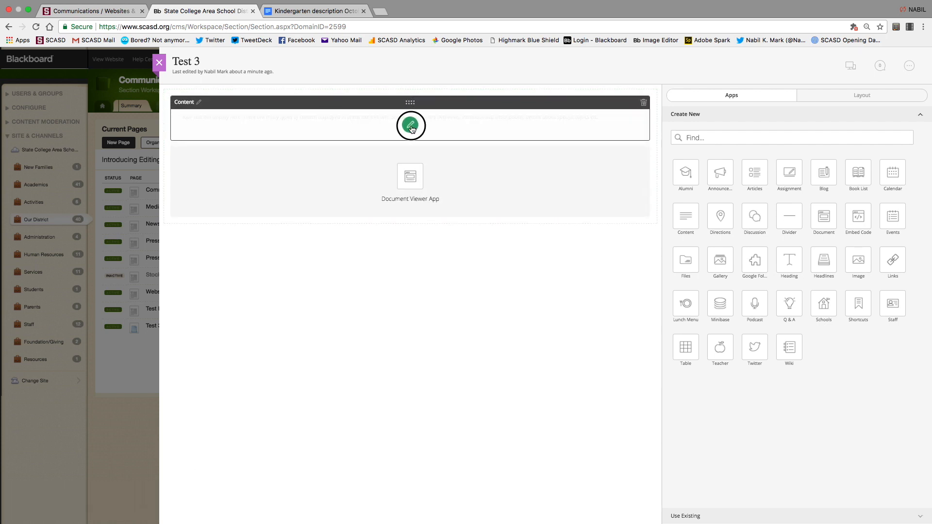
click(314, 185)
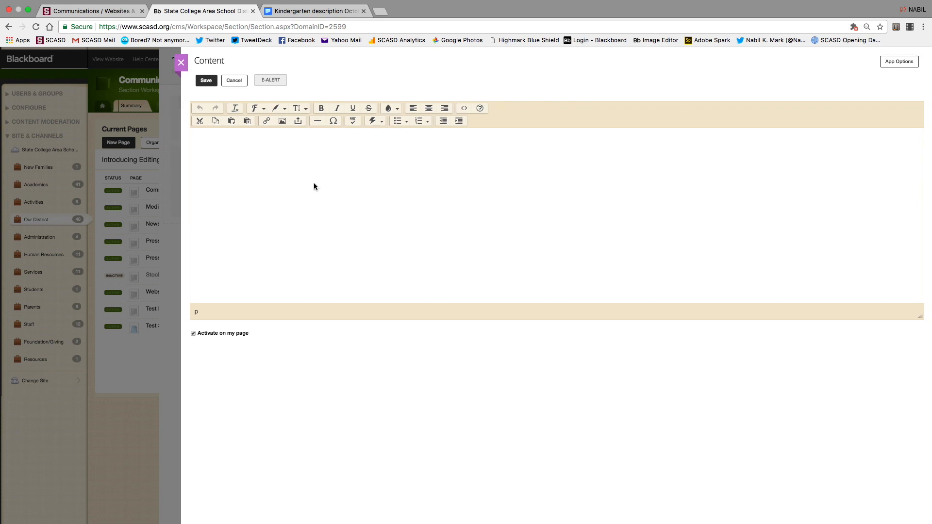
text(Header)
Make 'Header' bold at the largest text size, save the block, and preview Test 3.
drag(228, 138, 188, 136)
click(320, 108)
click(285, 108)
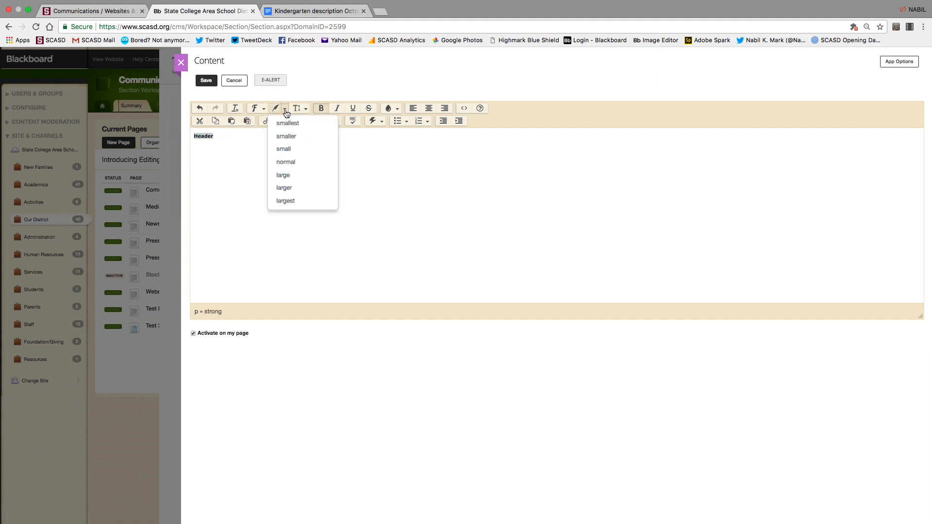
click(290, 200)
click(206, 80)
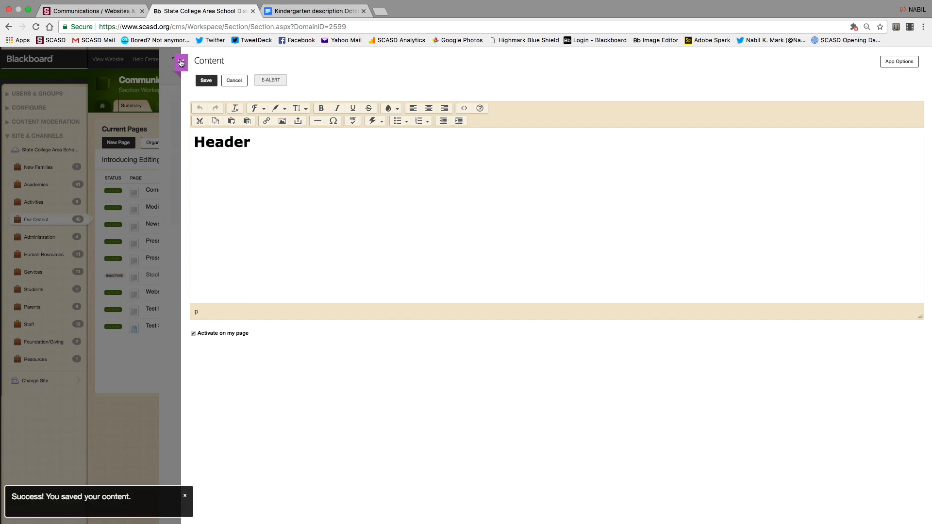
click(181, 62)
click(849, 64)
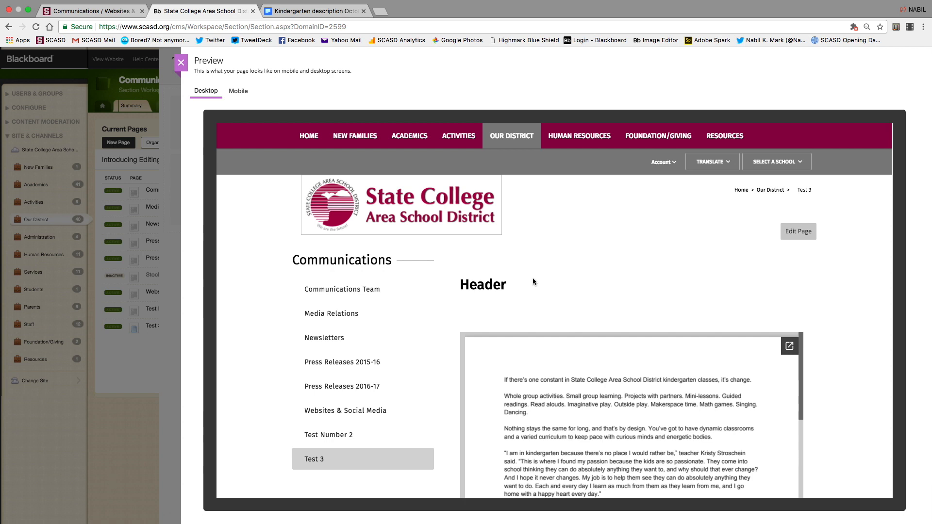
Add a heading reading 'Title #@' above the Header block, save it, and preview Test 3.
click(181, 62)
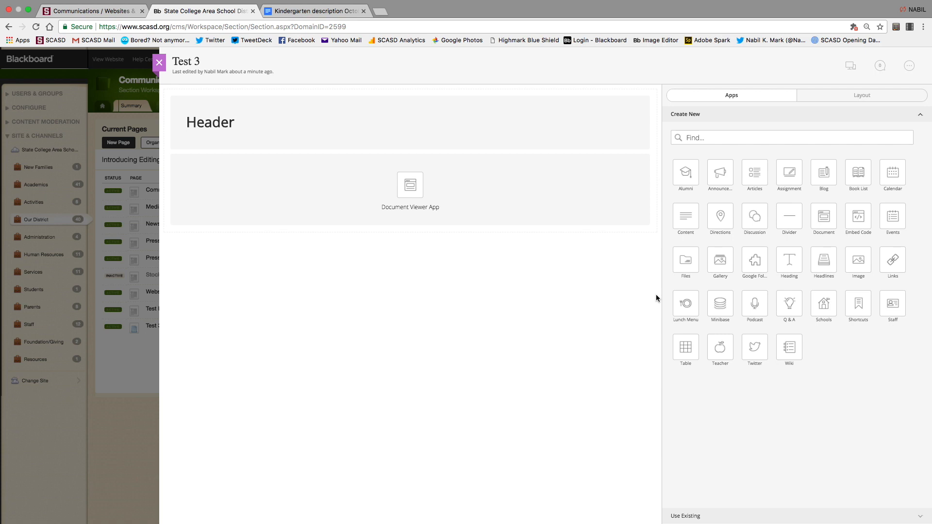
drag(794, 270, 406, 124)
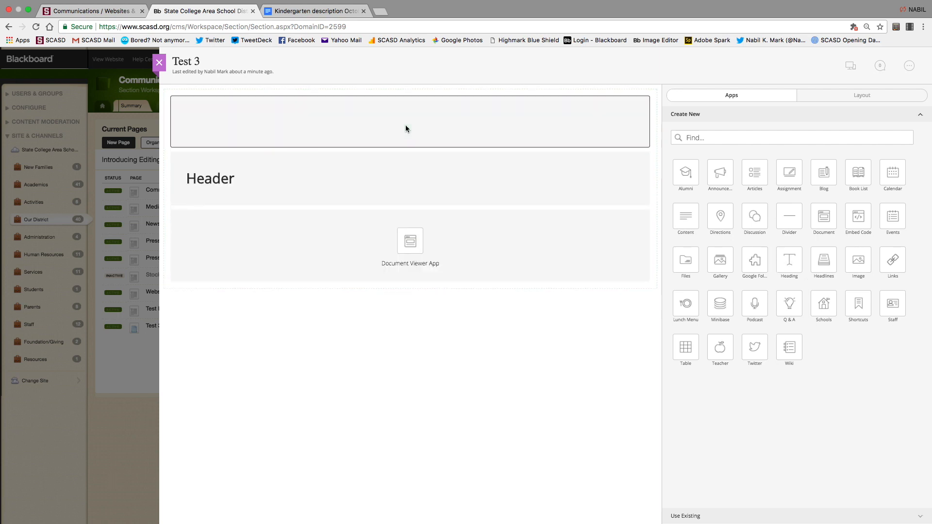
click(416, 125)
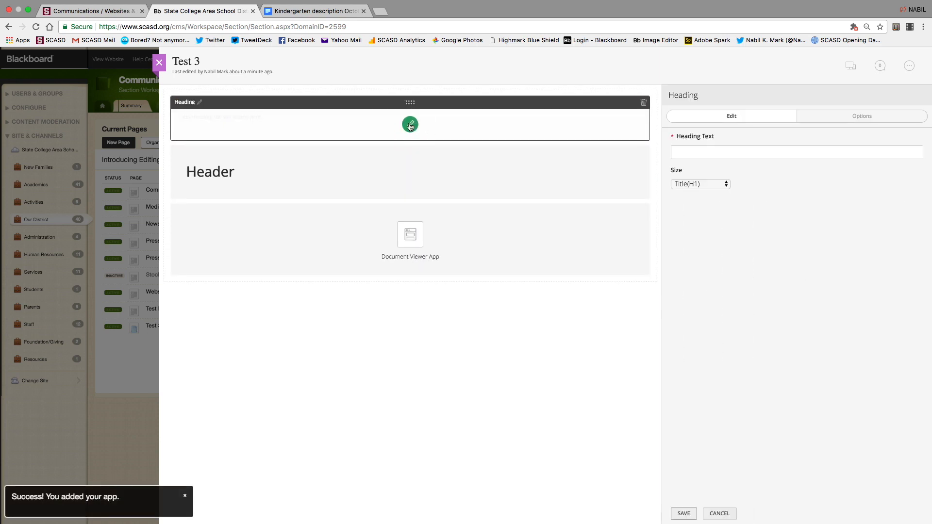
text(Title )
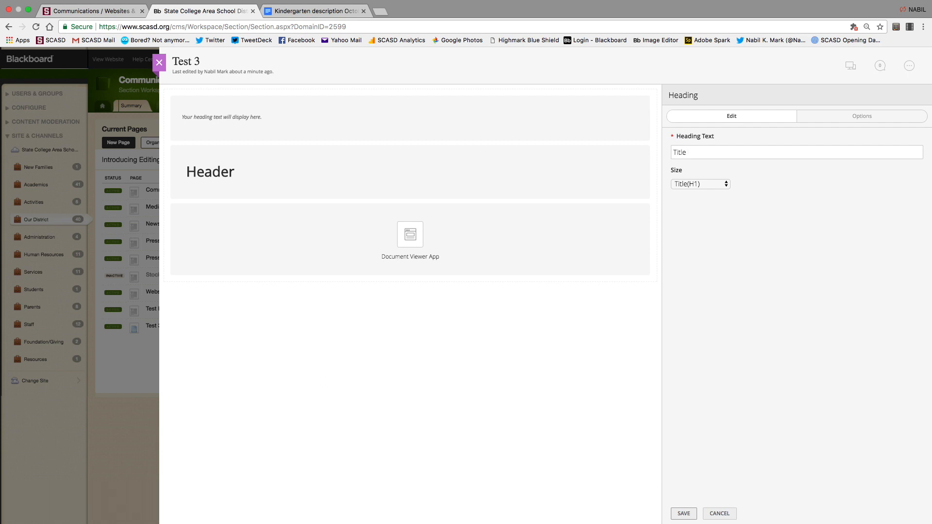
text(#@)
click(684, 513)
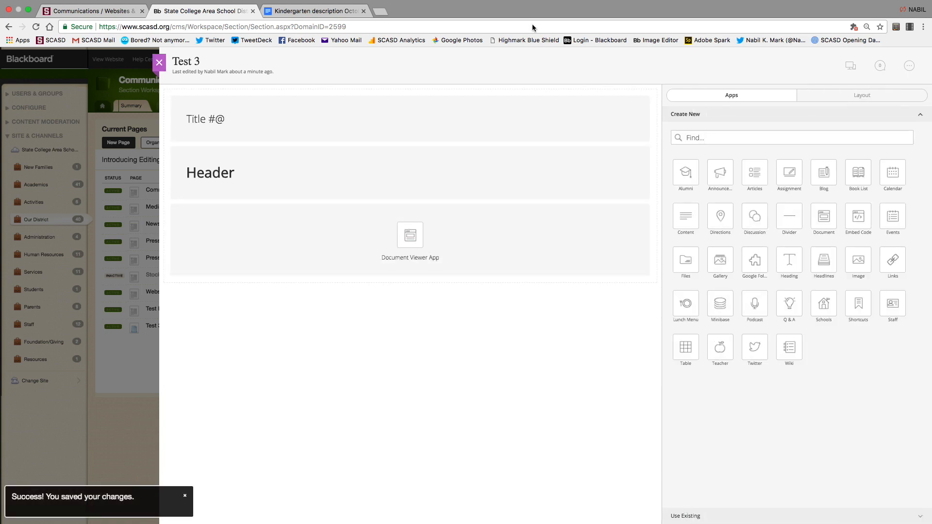
click(849, 65)
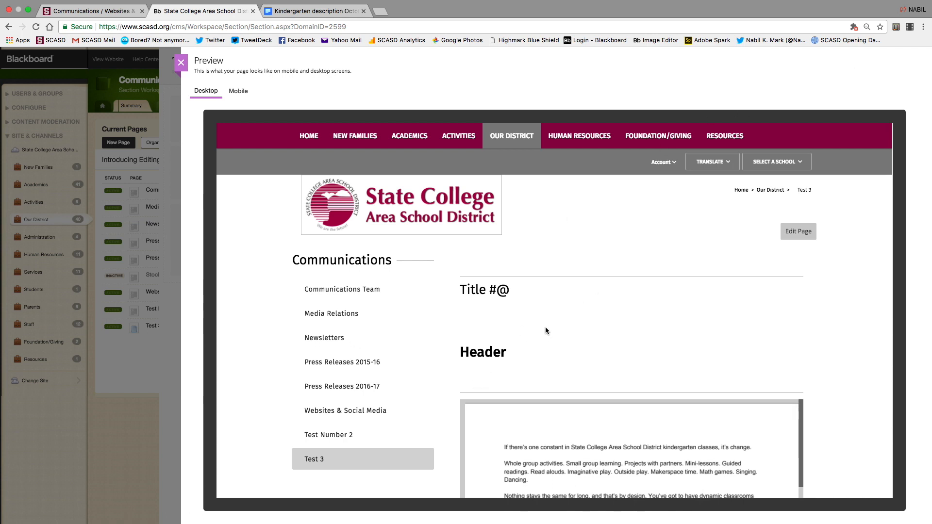
Close the Test 3 desktop preview.
click(180, 63)
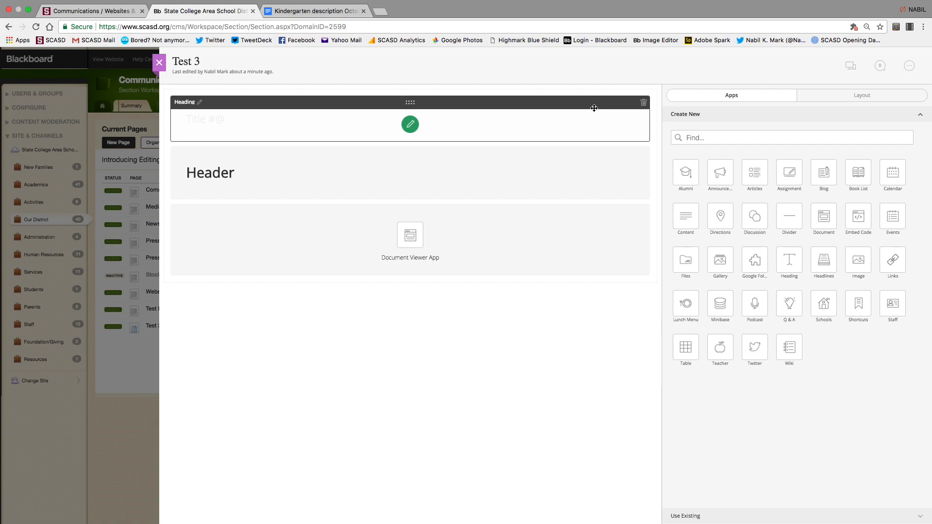
Delete the 'Title #@' heading from Test 3, close its editor, and open Test Number 2.
click(643, 102)
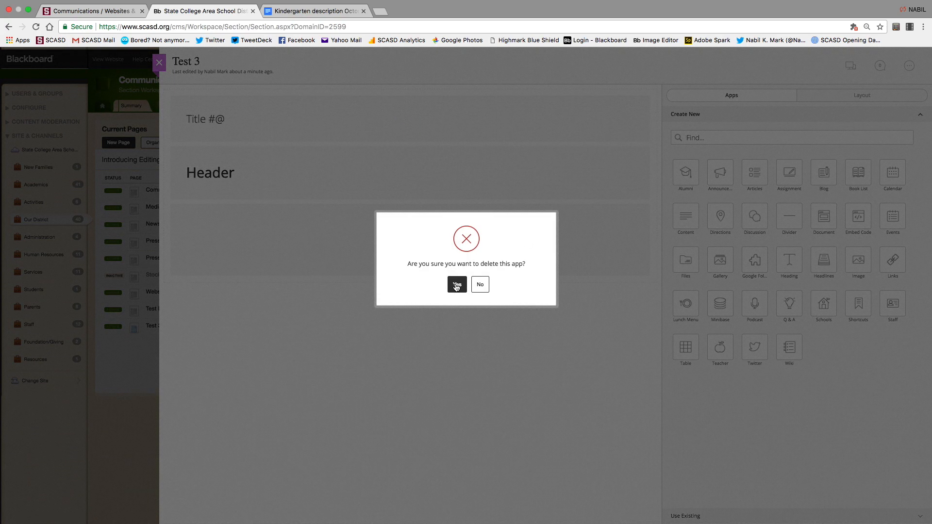
click(459, 284)
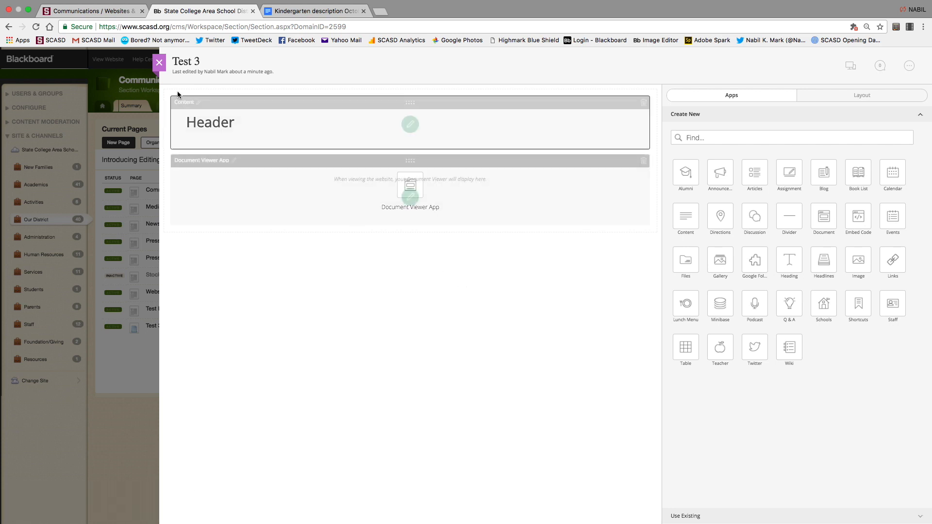
click(156, 63)
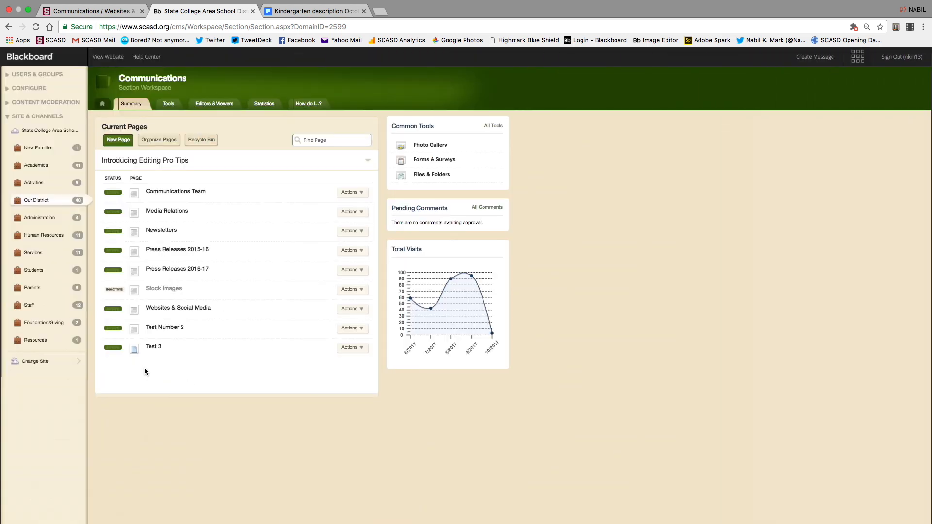
click(148, 328)
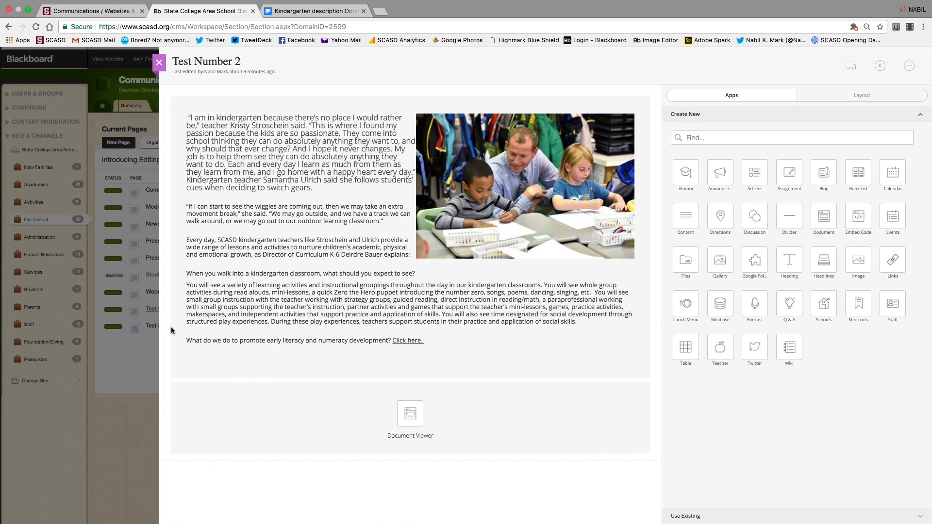
Drop a Photo Gallery app between the article and the Document Viewer and open its settings.
mouse_move(442, 227)
drag(723, 262, 400, 404)
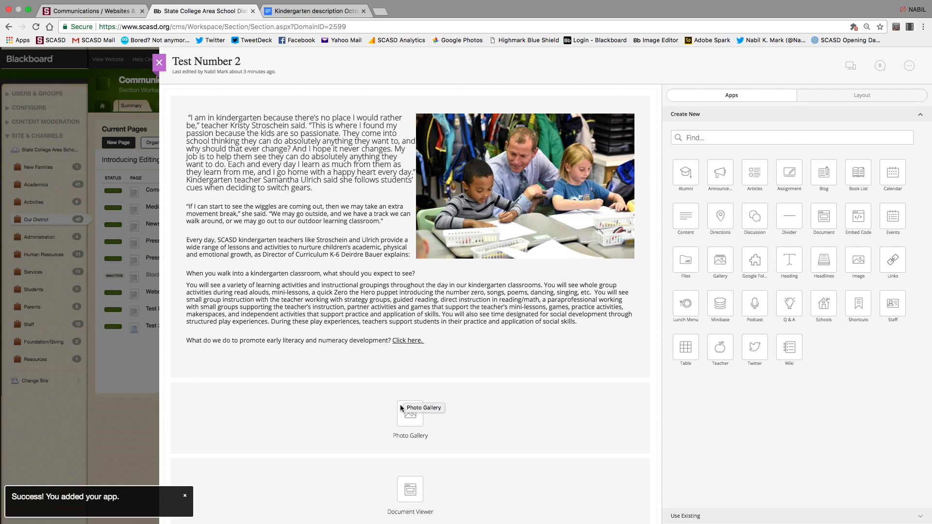
click(410, 412)
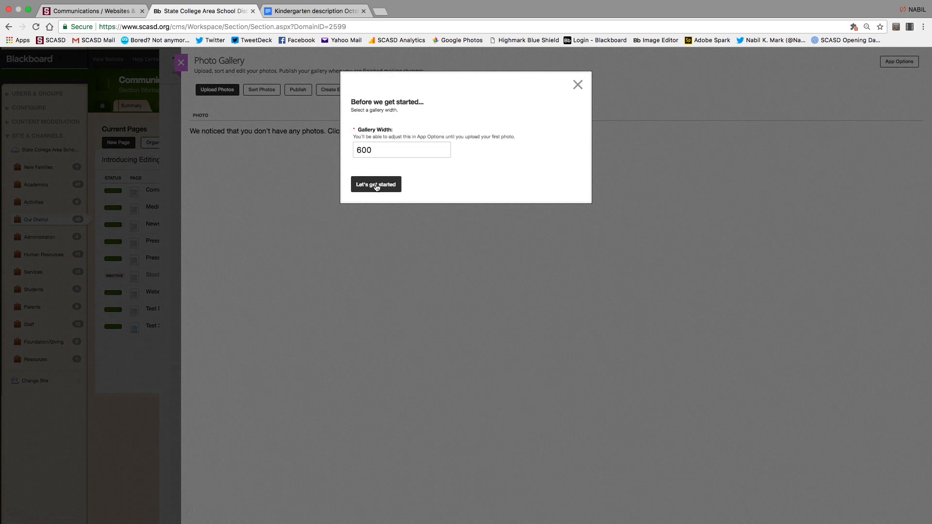
Keep the 600 gallery width and upload Blue13.jpg through Blue22.jpg from the Blue Edited folder.
click(376, 184)
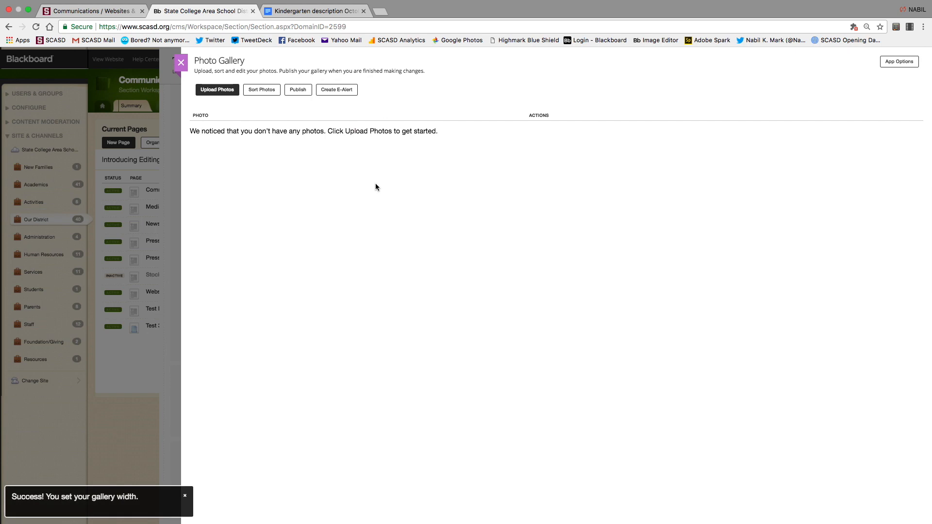
click(221, 89)
click(297, 120)
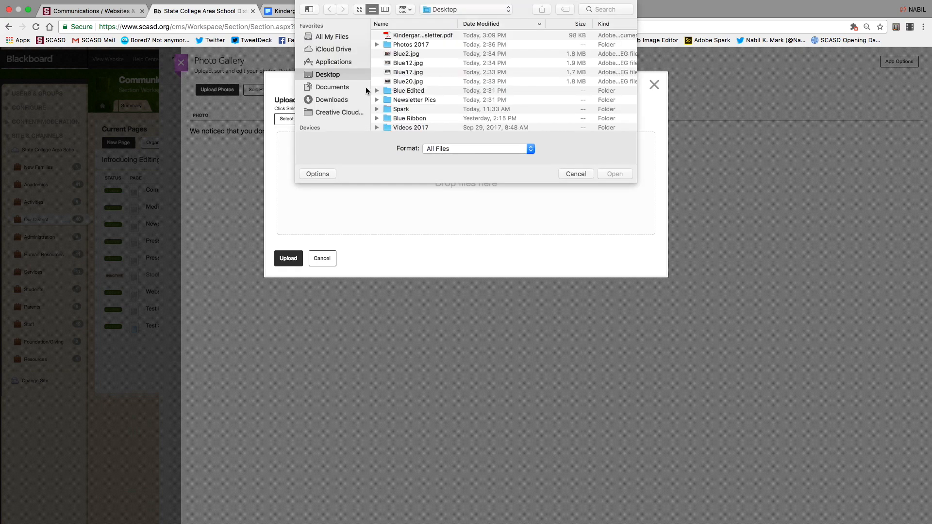
click(389, 91)
double_click(389, 91)
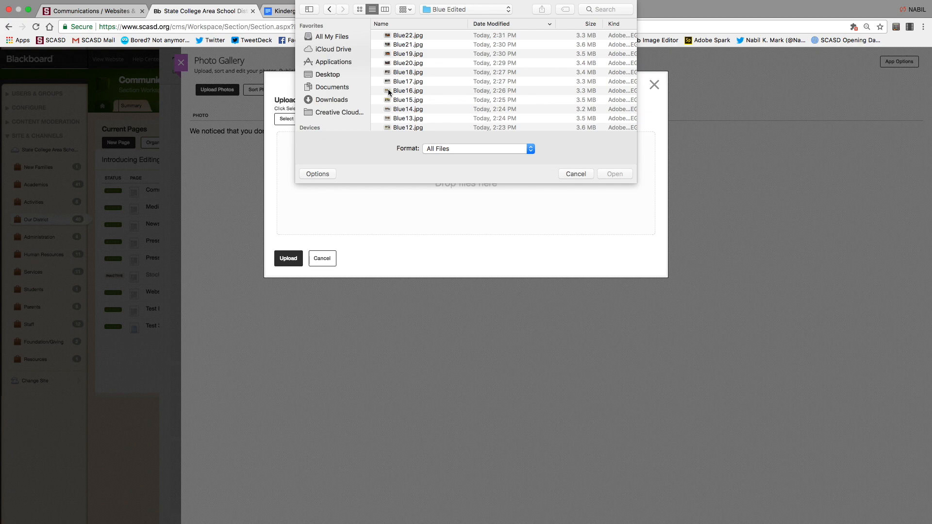
click(416, 119)
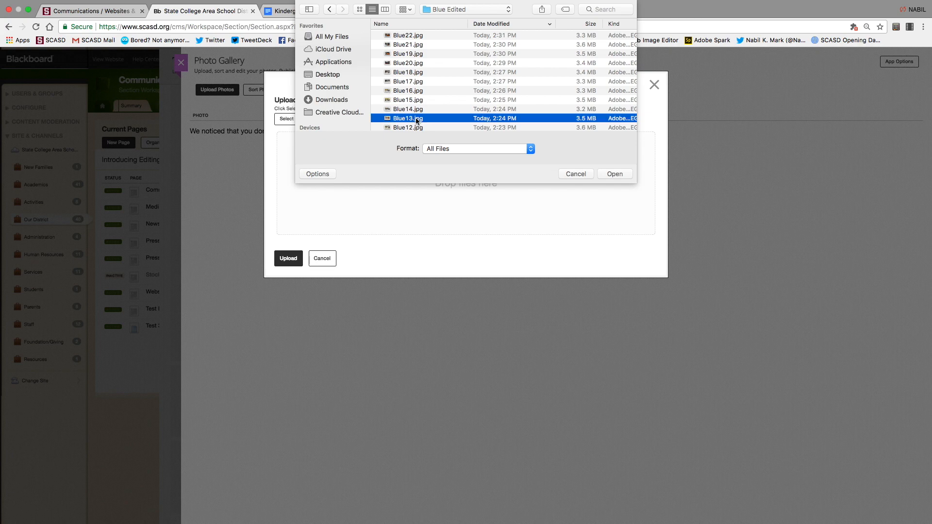
shift+click(412, 37)
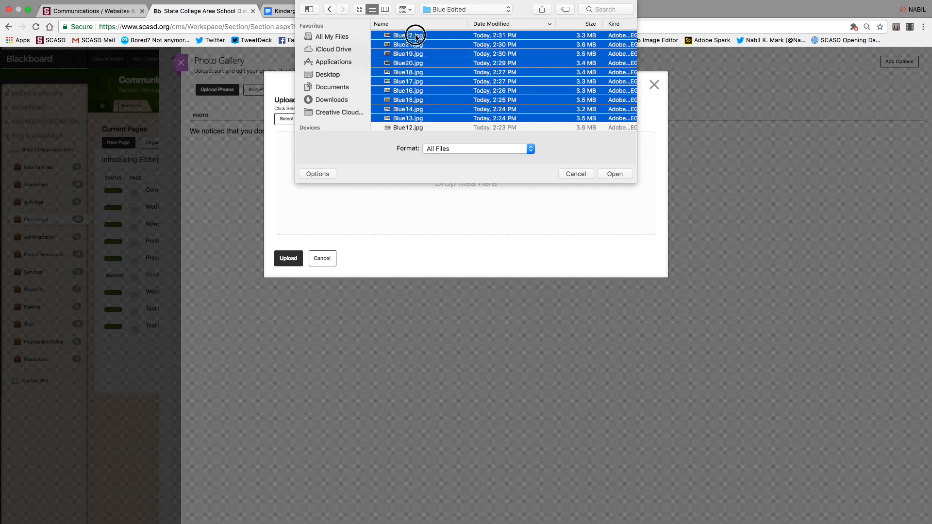
click(617, 173)
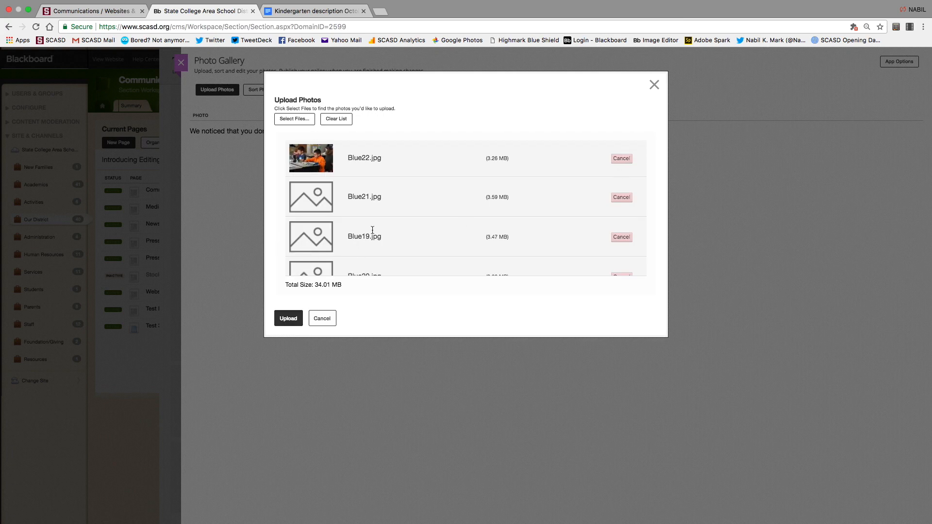
click(287, 319)
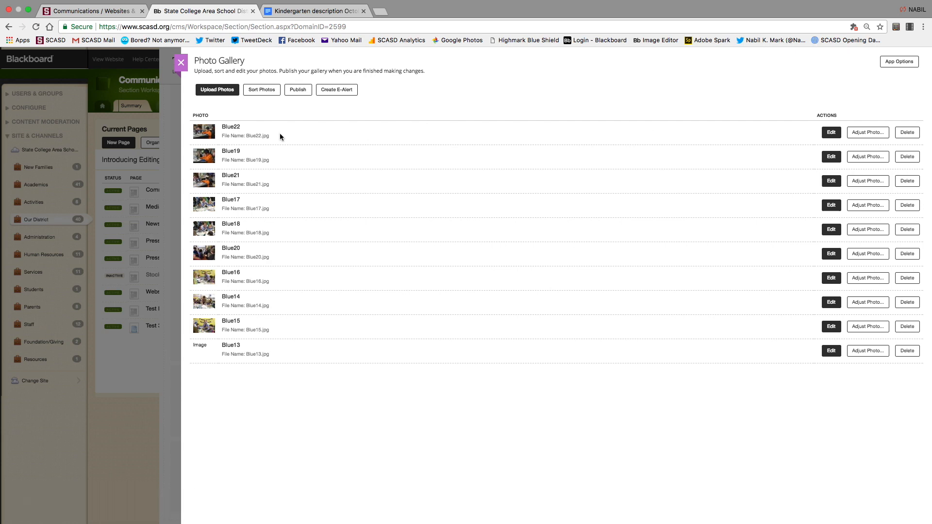
Try a trial reordering of the gallery photos and cancel it.
click(265, 91)
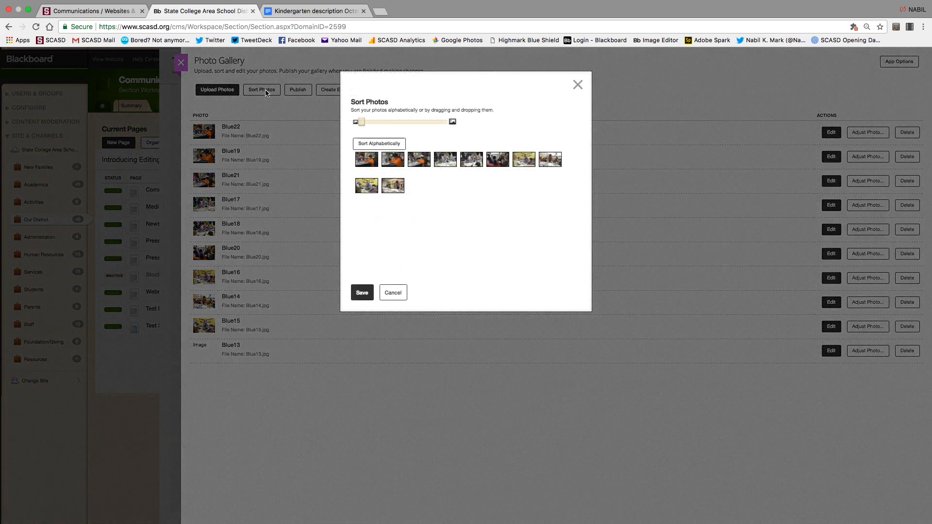
drag(421, 163, 434, 185)
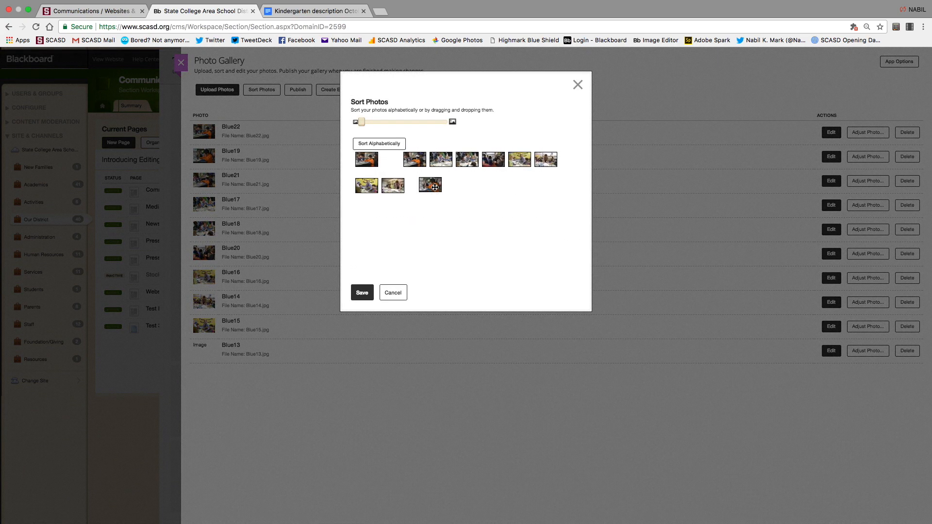
click(394, 293)
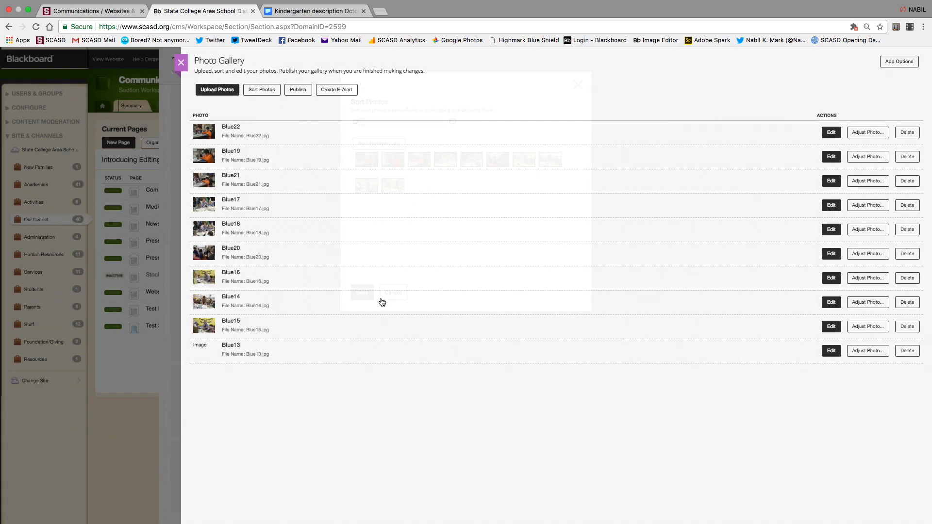
Drag the photos into a new order starting Blue18, Blue19, Blue14 and save it.
click(262, 91)
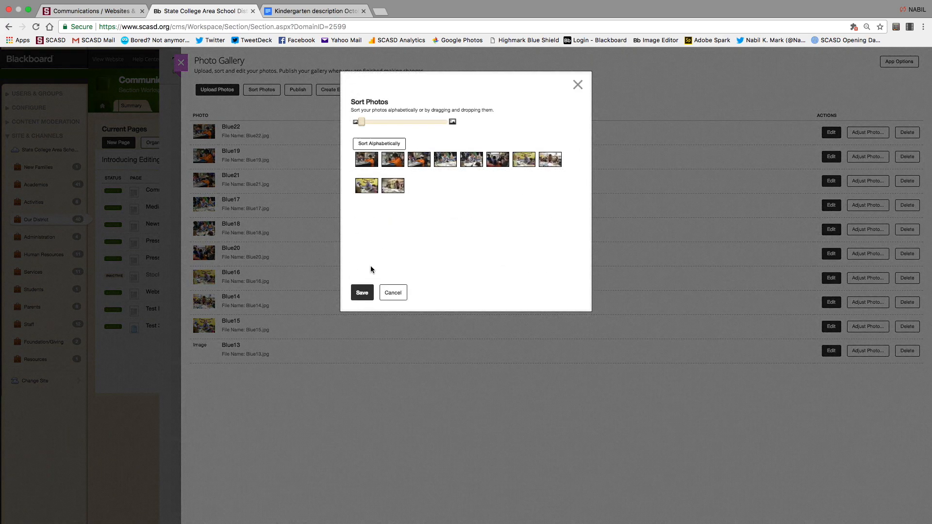
drag(371, 162, 395, 186)
drag(364, 121, 383, 121)
mouse_move(409, 171)
mouse_down()
mouse_move(461, 206)
mouse_move(409, 175)
mouse_up()
drag(384, 122, 406, 122)
drag(449, 172, 380, 172)
click(362, 293)
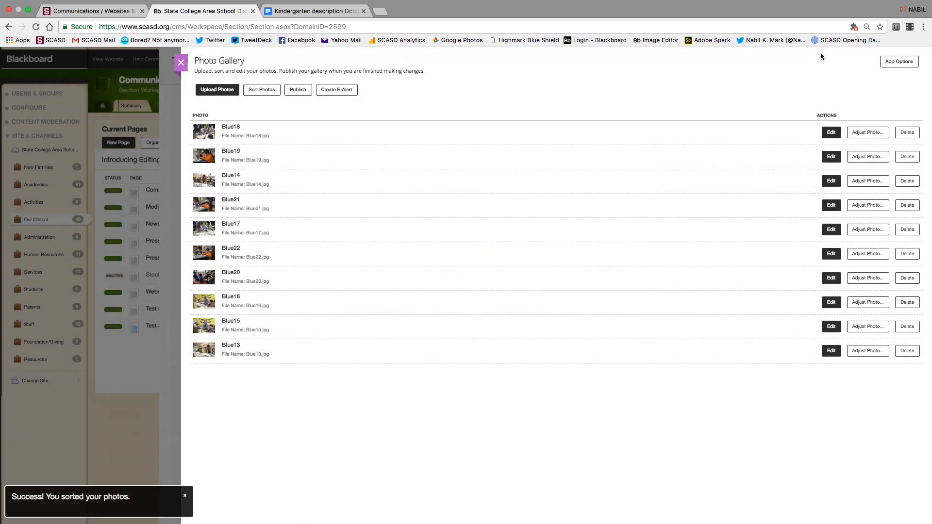
Change the Blue18 photo's title to 'Lemont Elementary' and save the edit.
click(828, 134)
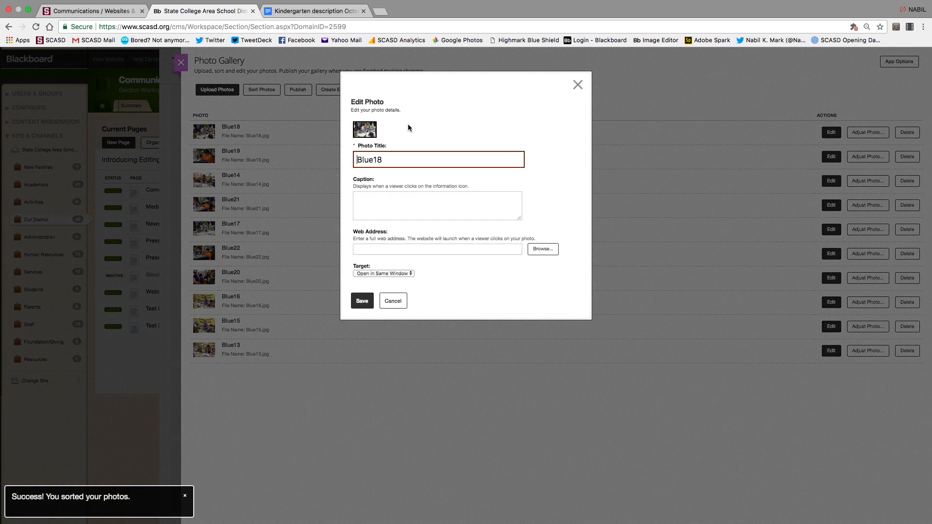
click(386, 159)
drag(386, 159, 313, 158)
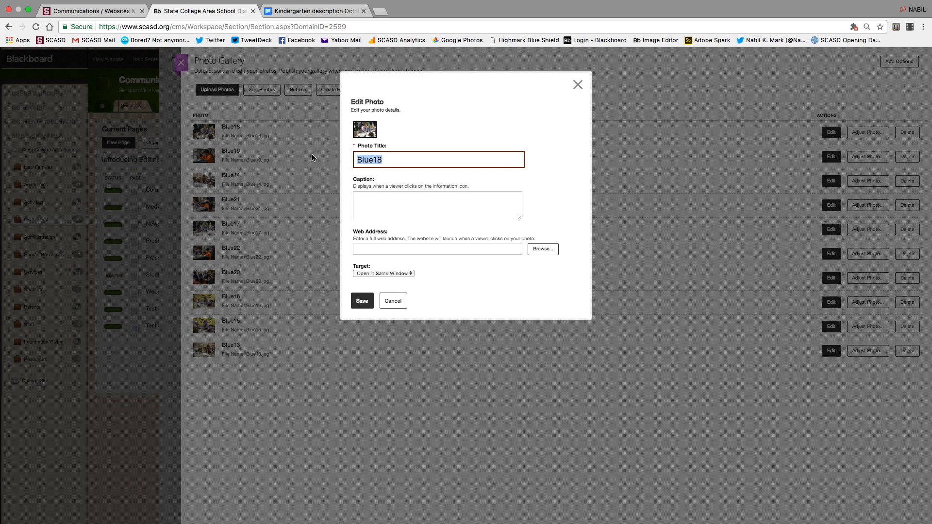
text(Lemont Elementary)
click(400, 213)
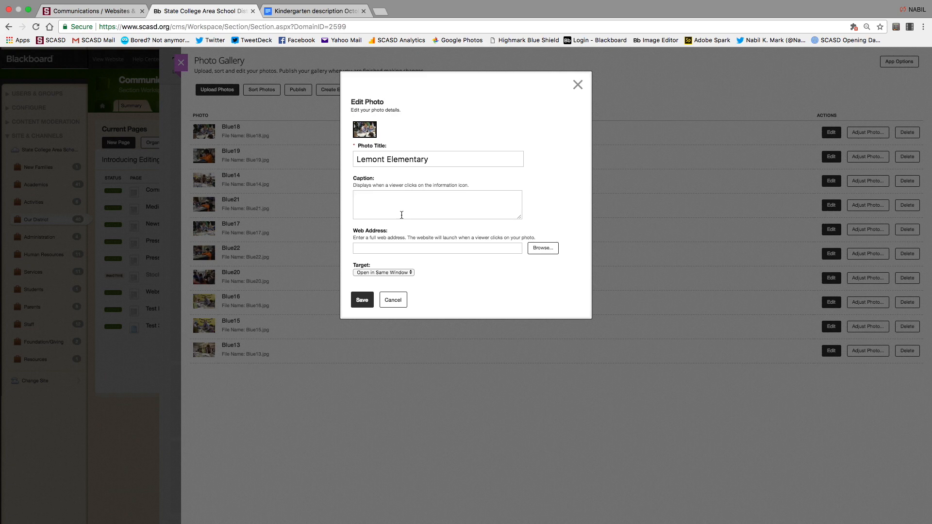
click(362, 300)
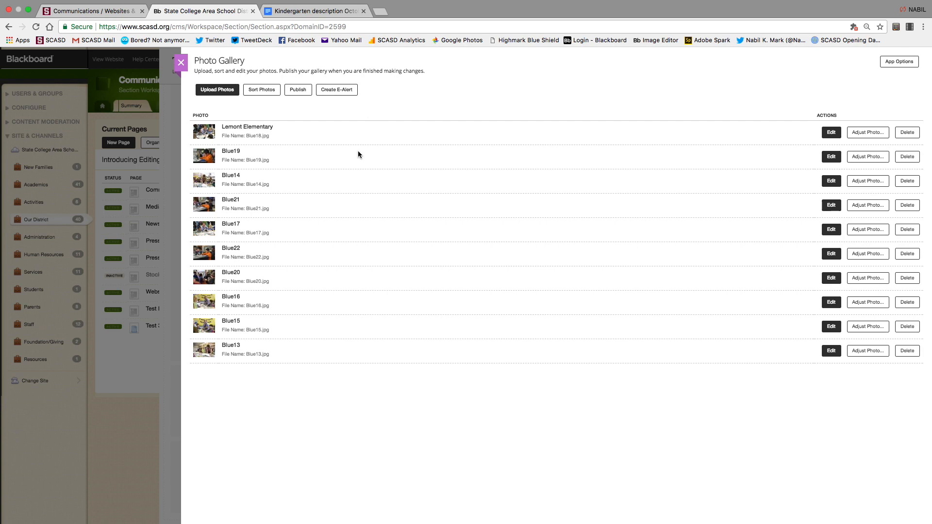
Publish the Photo Gallery, confirming with Yes, and close the gallery.
click(301, 92)
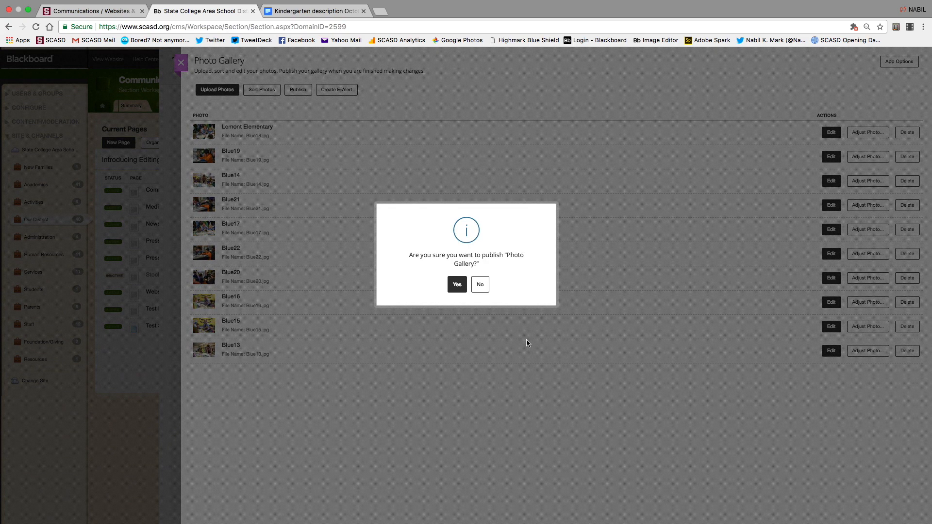
click(455, 285)
click(182, 63)
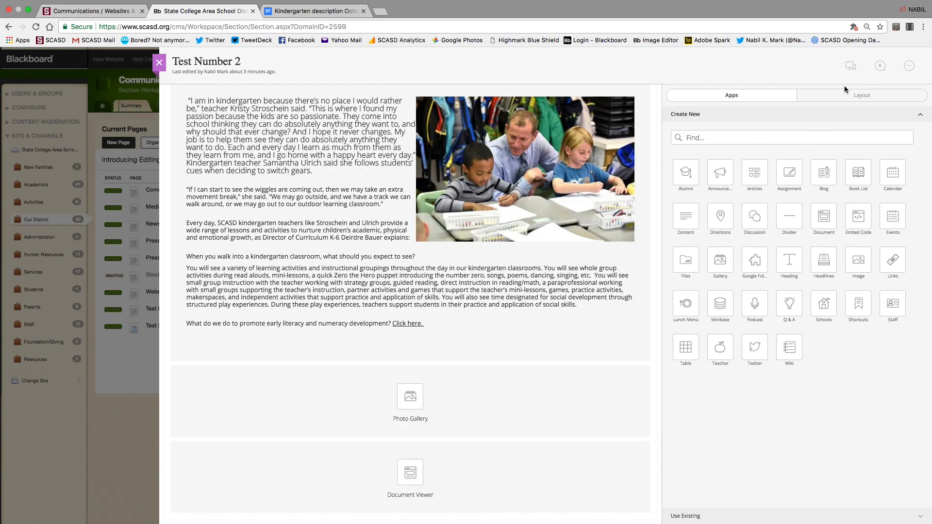
Preview the Test Number 2 page, scroll through it, and close the preview.
click(851, 68)
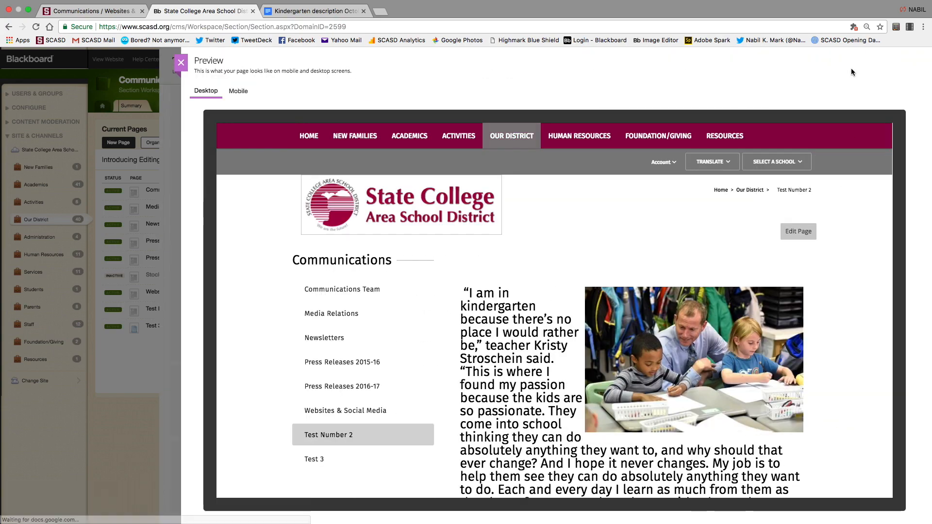
scroll(556, 335, down, 15)
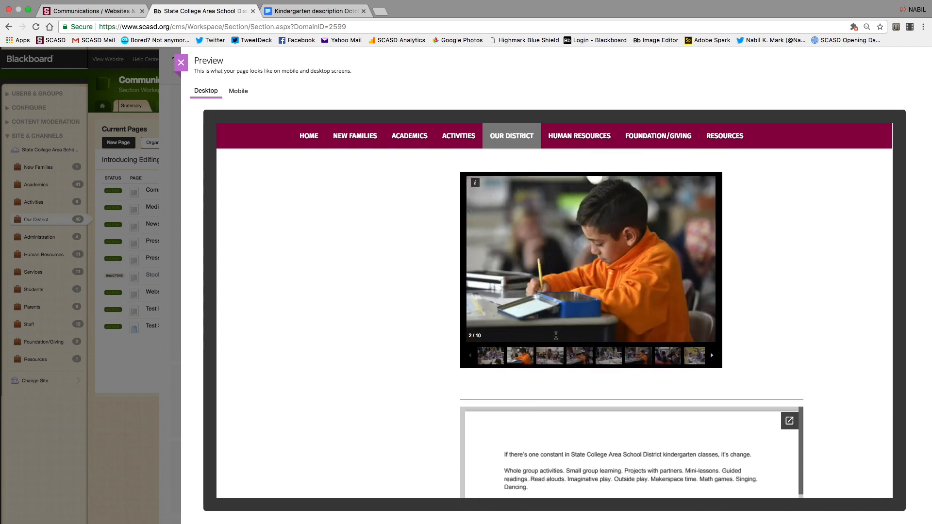
scroll(786, 313, down, 3)
scroll(785, 313, up, 10)
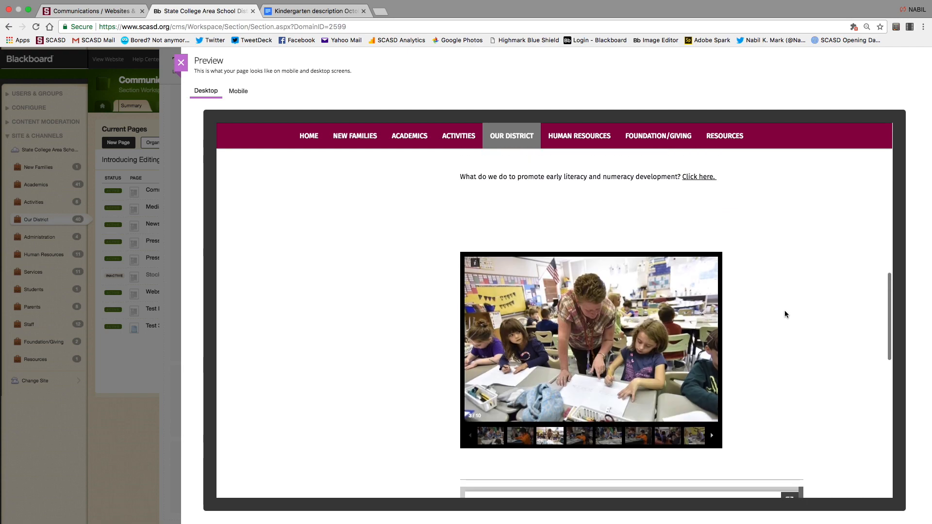
scroll(785, 313, up, 3)
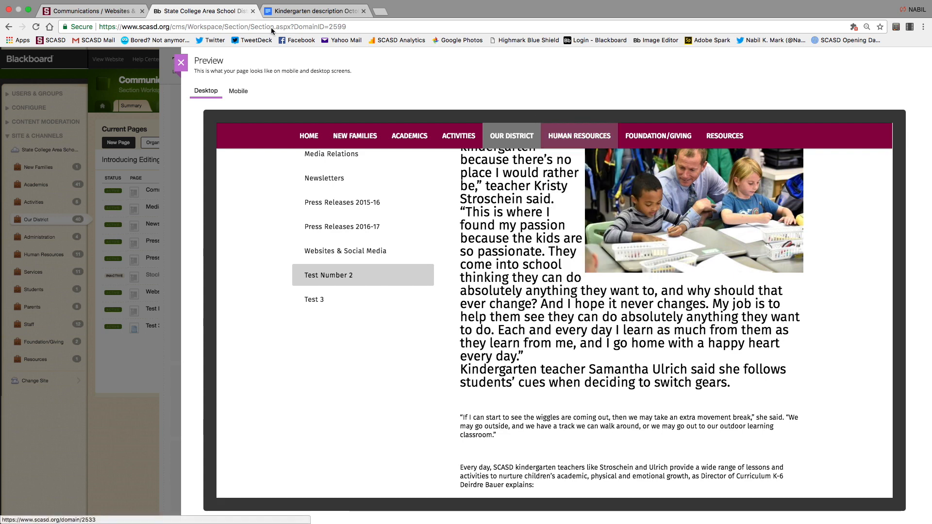
click(180, 62)
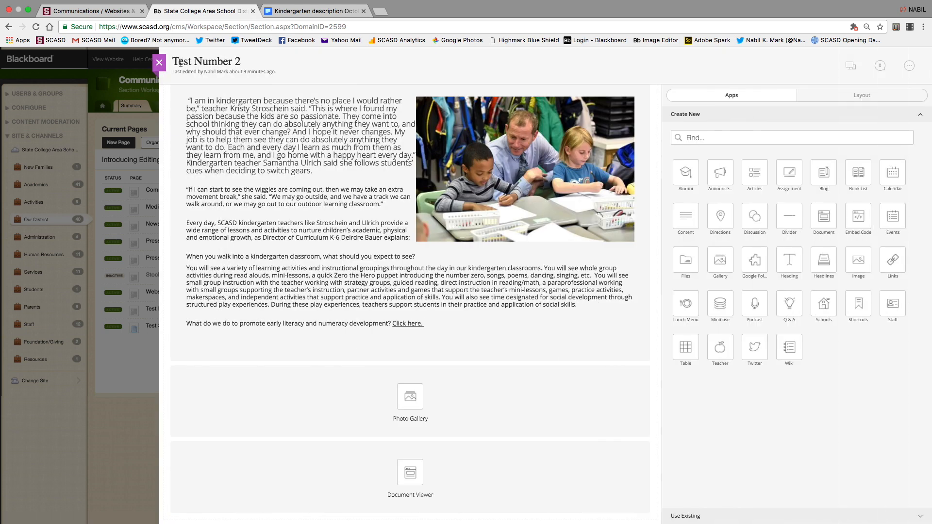
Rotate the Lemont Elementary photo in quarter turns, enlarge it with the zoom slider, and return it upright.
click(412, 411)
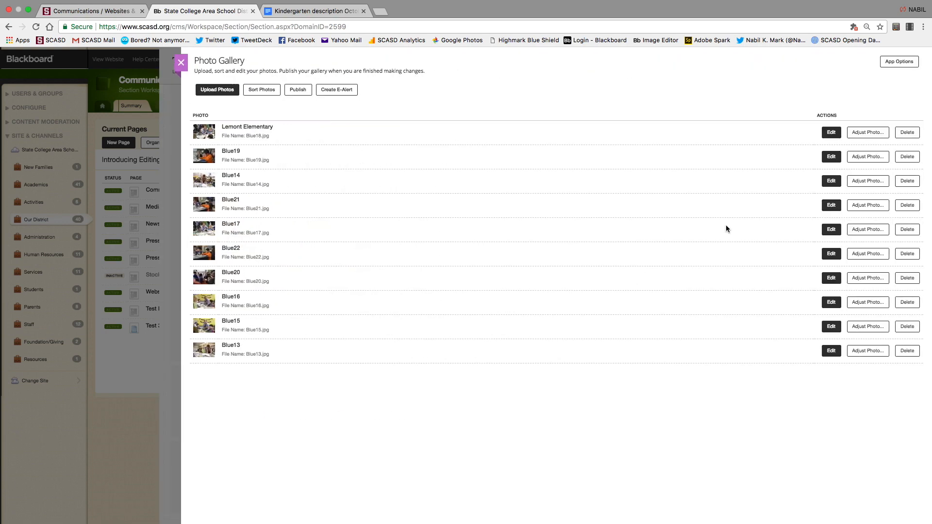
click(871, 133)
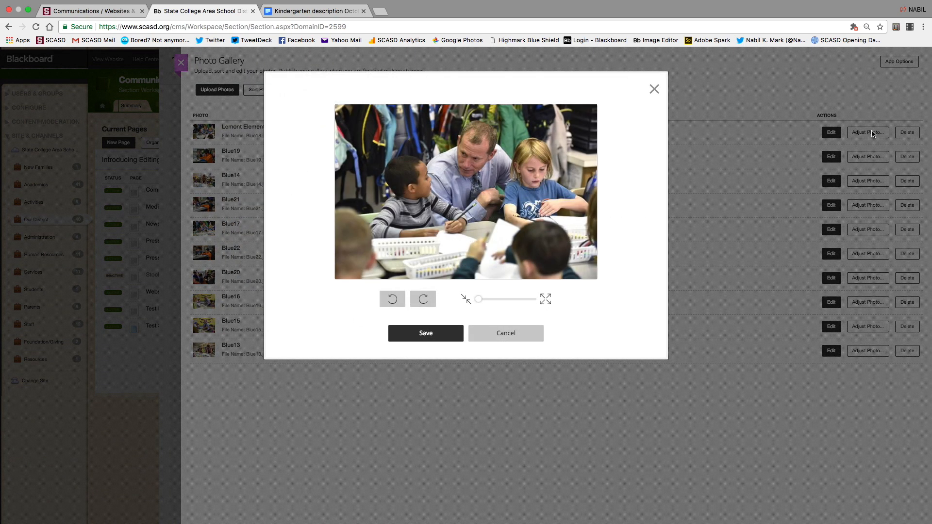
click(424, 299)
click(426, 300)
click(426, 301)
click(481, 299)
drag(483, 299, 505, 303)
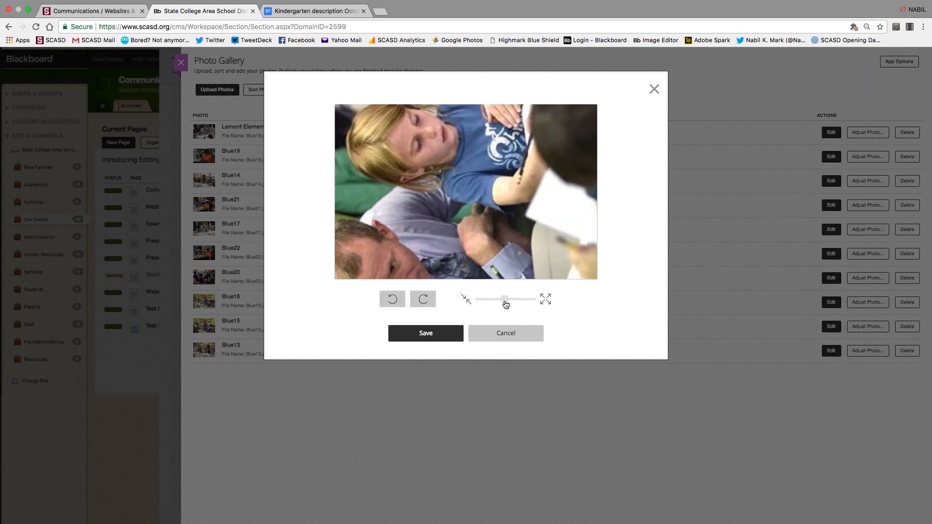
click(422, 301)
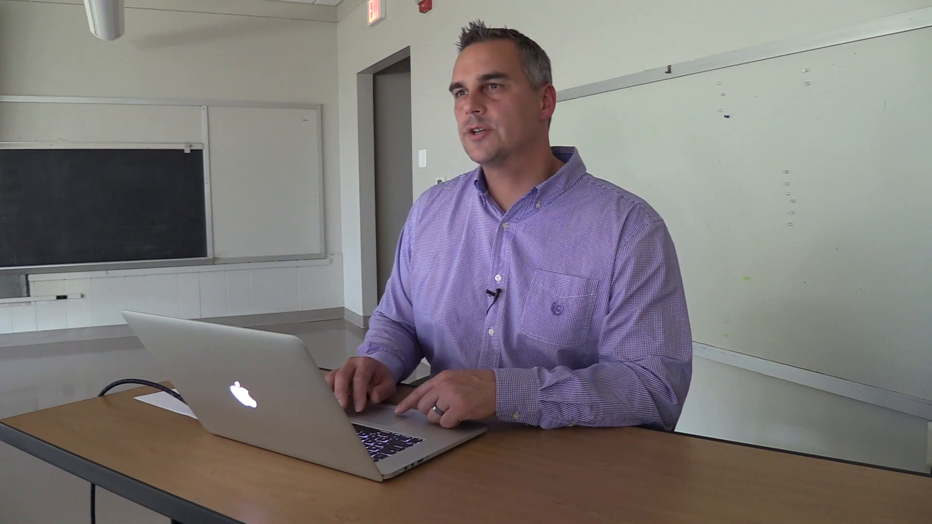
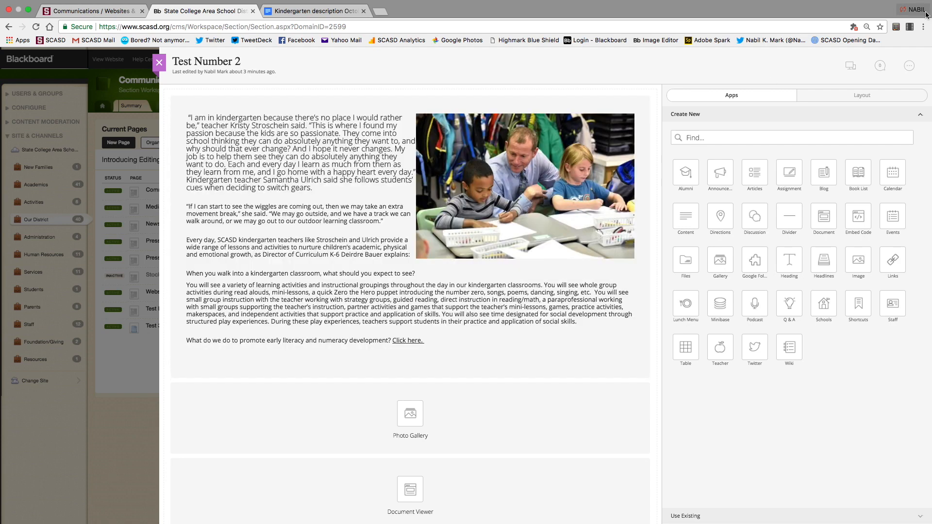
Apply the three-column layout, then drag Photo Gallery to the middle and Document Viewer to the right.
click(870, 101)
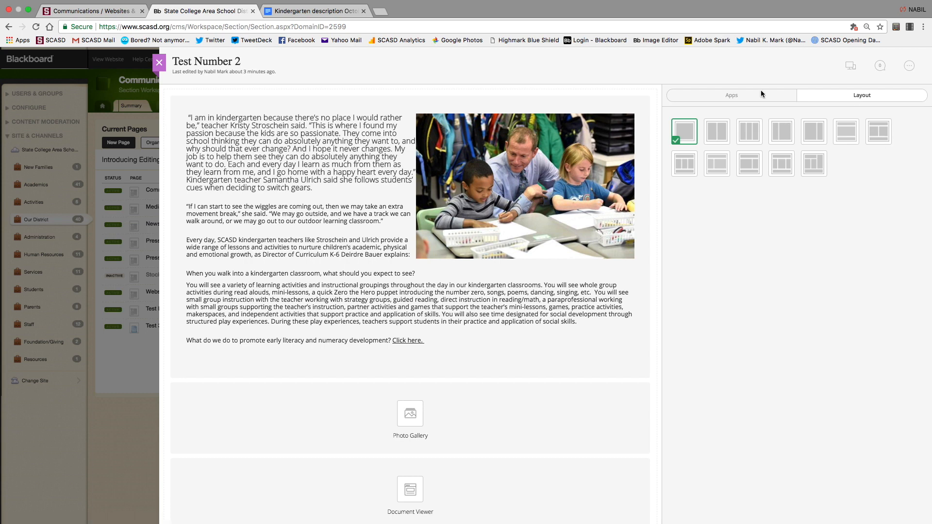
click(719, 99)
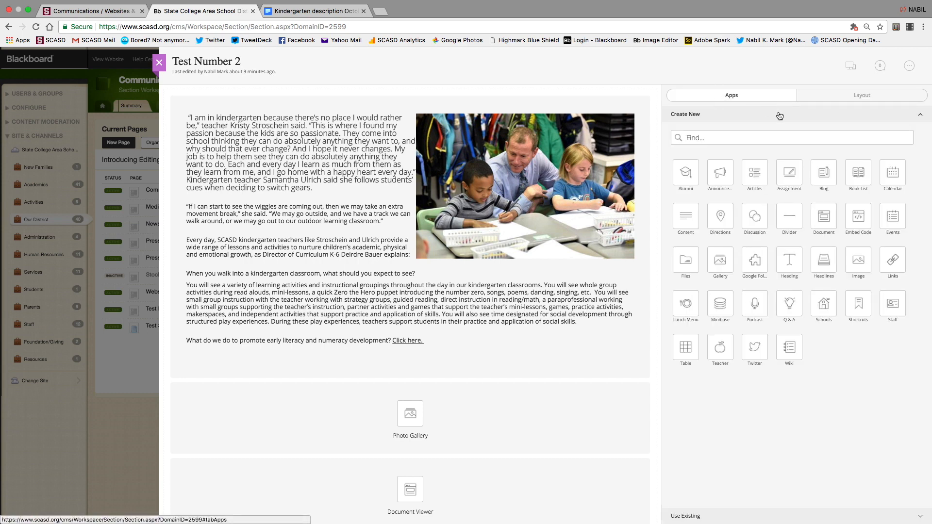
click(862, 99)
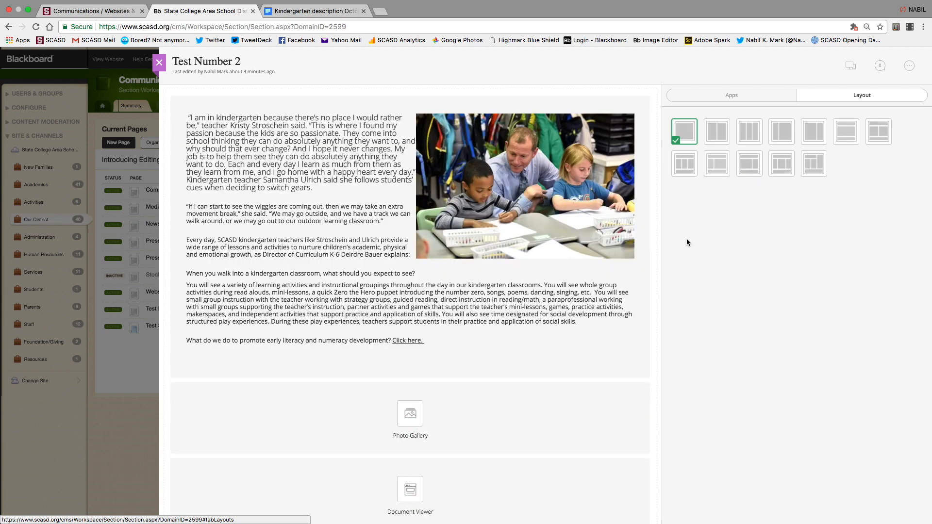
click(744, 131)
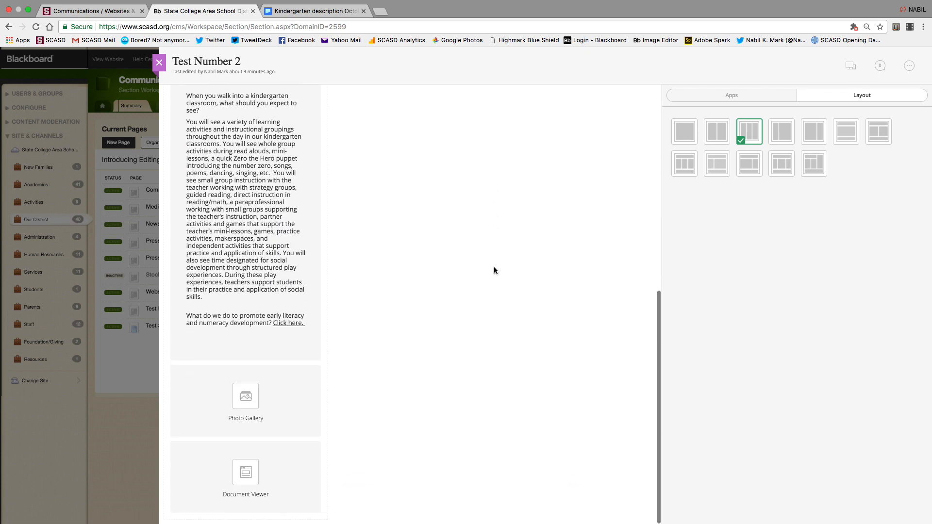
drag(243, 430, 401, 109)
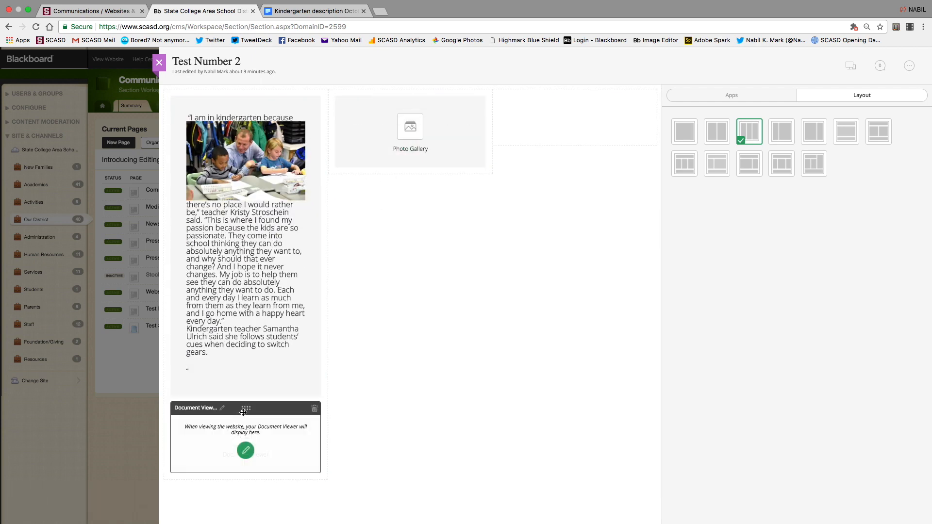
drag(249, 413, 575, 118)
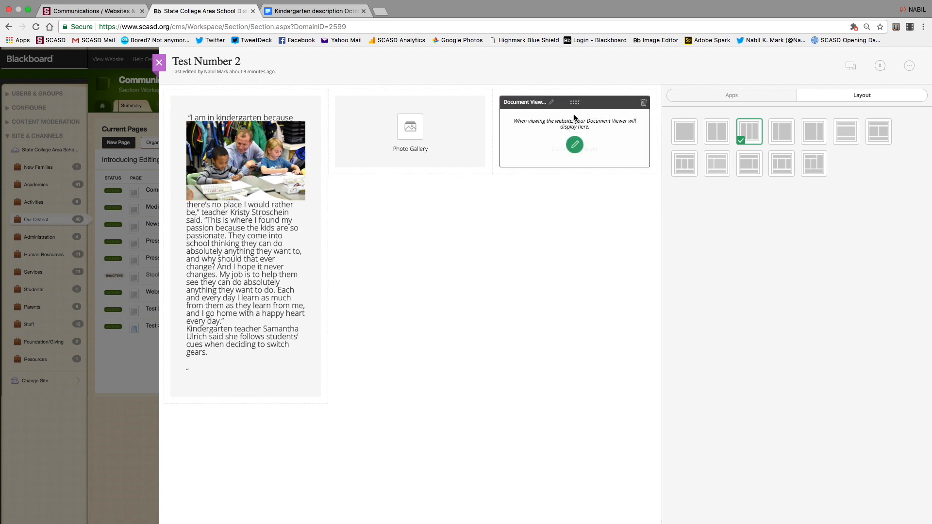
click(847, 67)
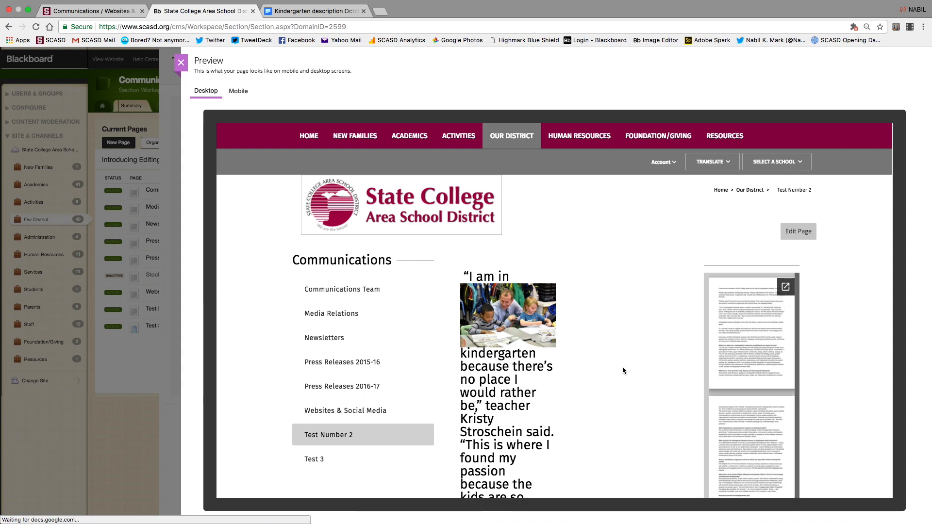
scroll(622, 366, down, 5)
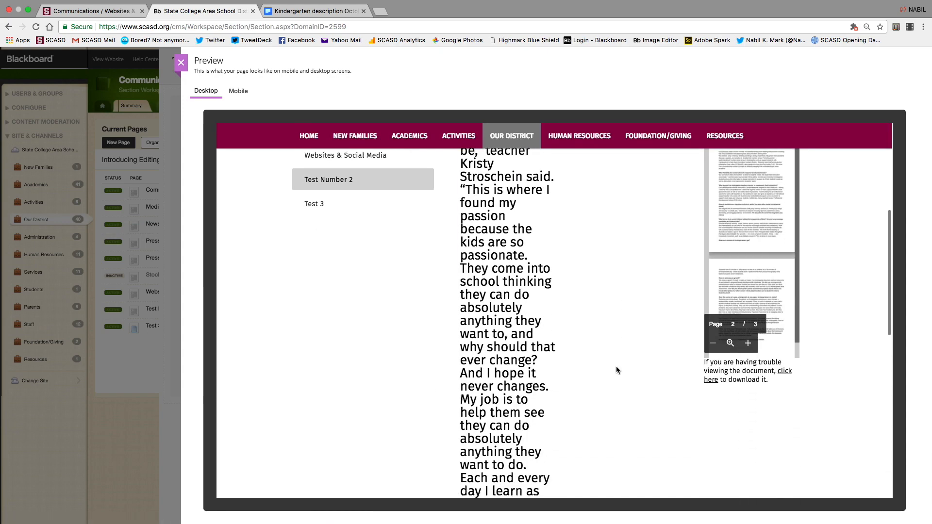
scroll(616, 367, down, 6)
scroll(616, 368, up, 11)
scroll(617, 368, down, 1)
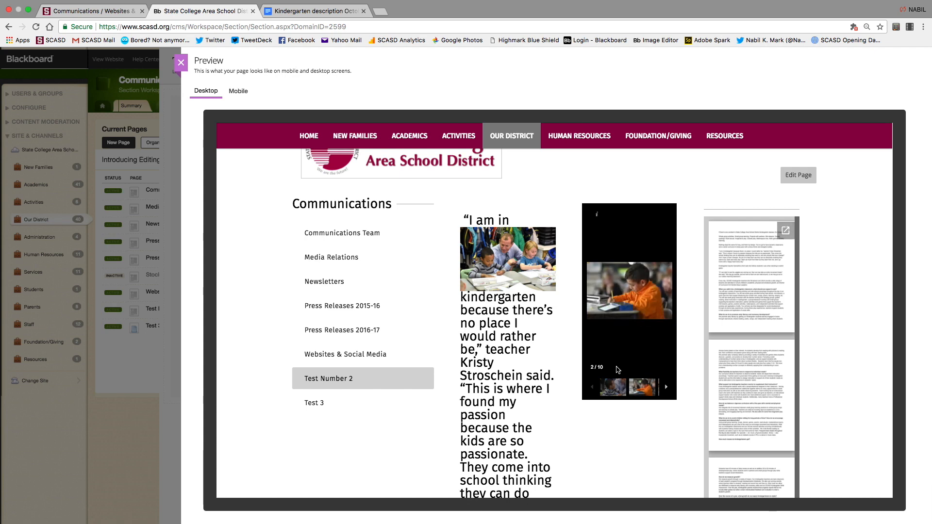
scroll(618, 370, up, 1)
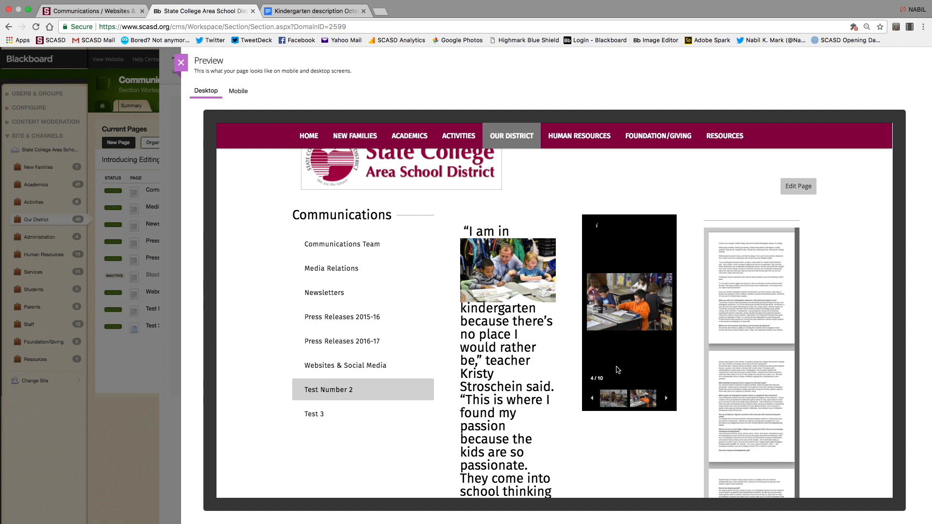
click(247, 88)
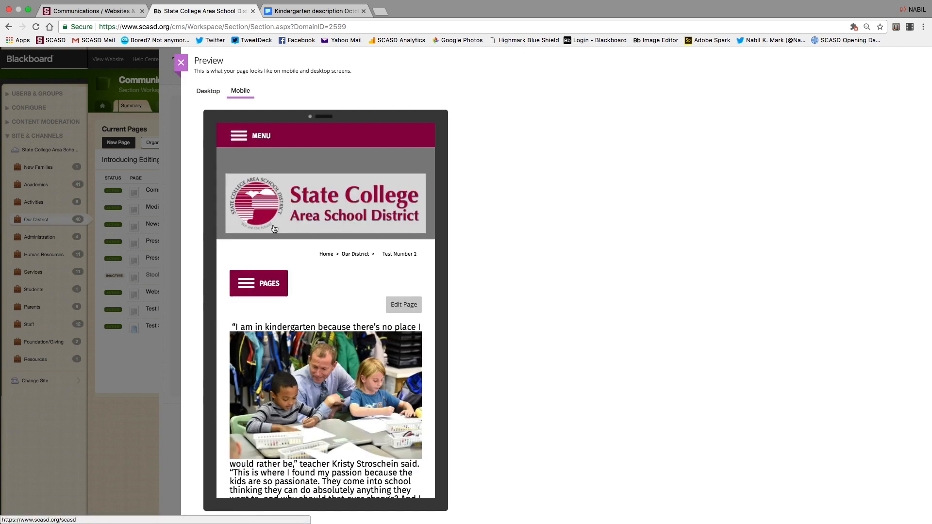
scroll(279, 314, down, 10)
scroll(314, 391, up, 5)
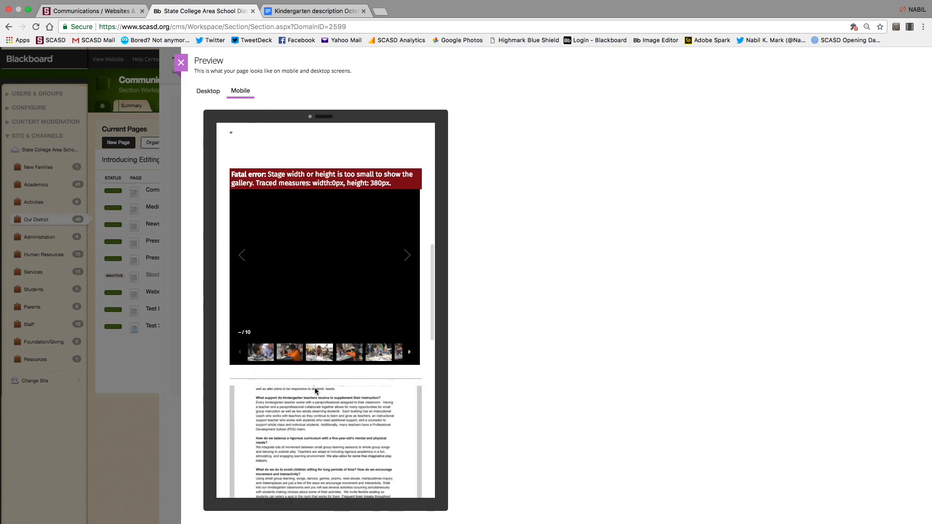
click(207, 91)
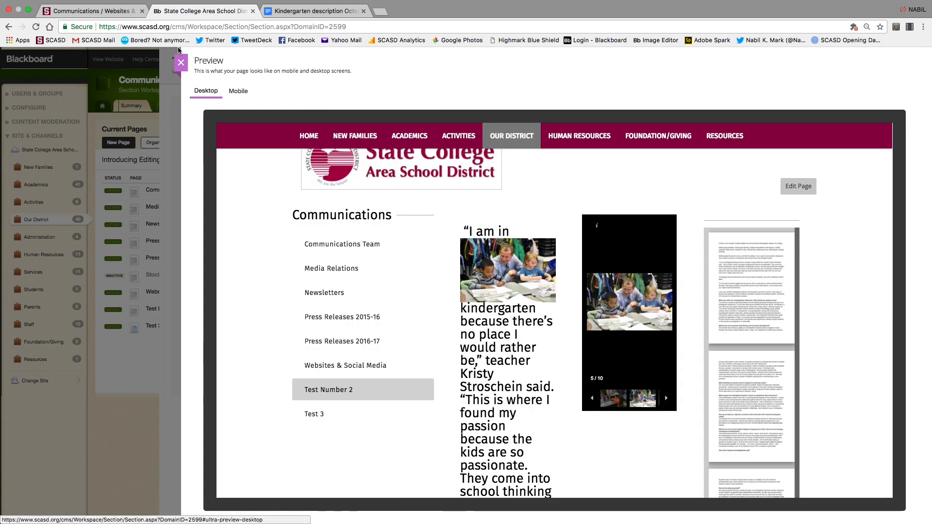
click(181, 63)
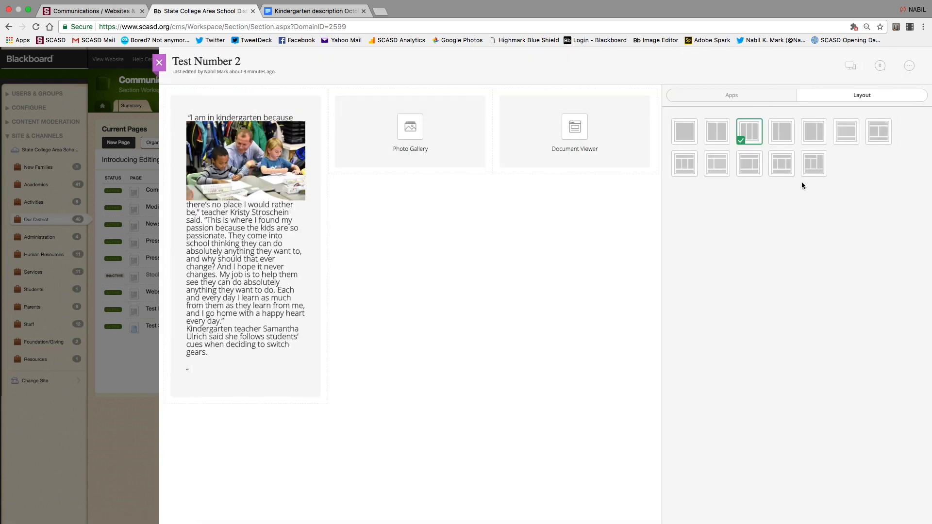
Apply the right-sidebar layout, move Photo Gallery below the kindergarten article, and preview the result.
click(814, 132)
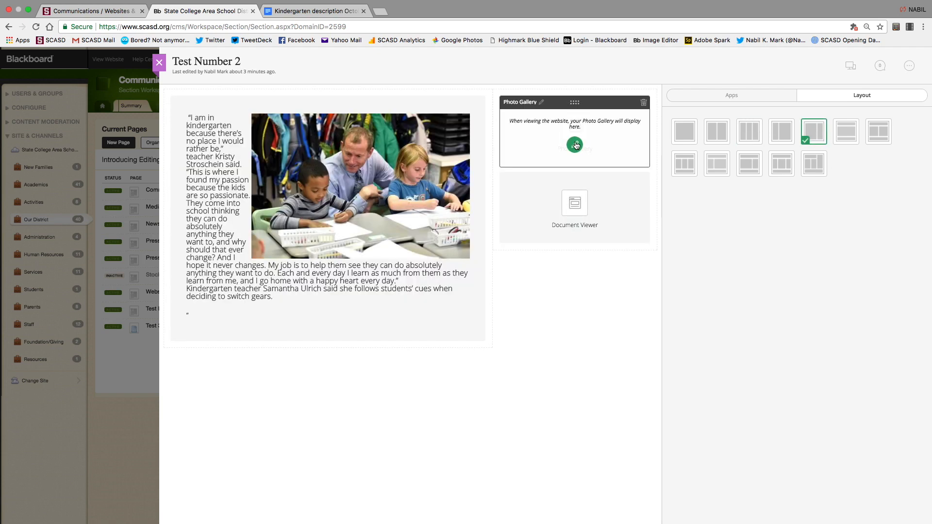
drag(570, 104, 328, 369)
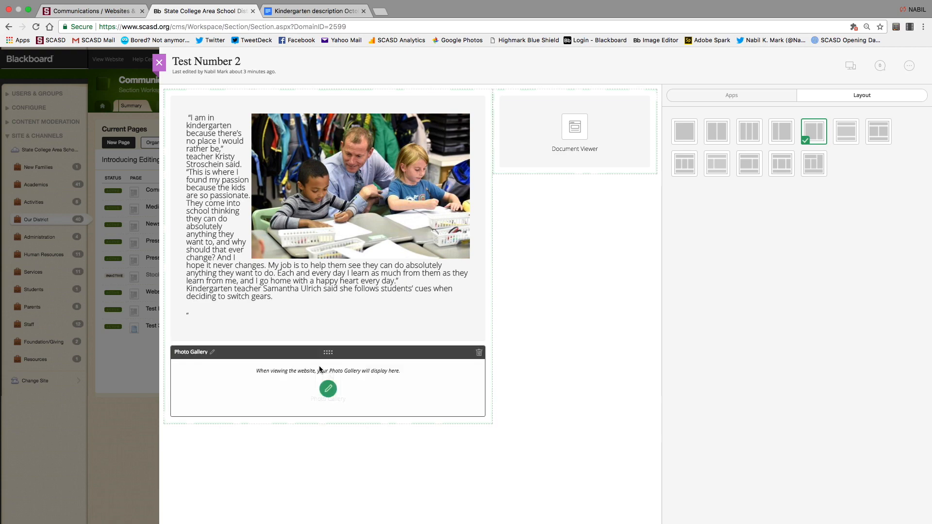
click(849, 66)
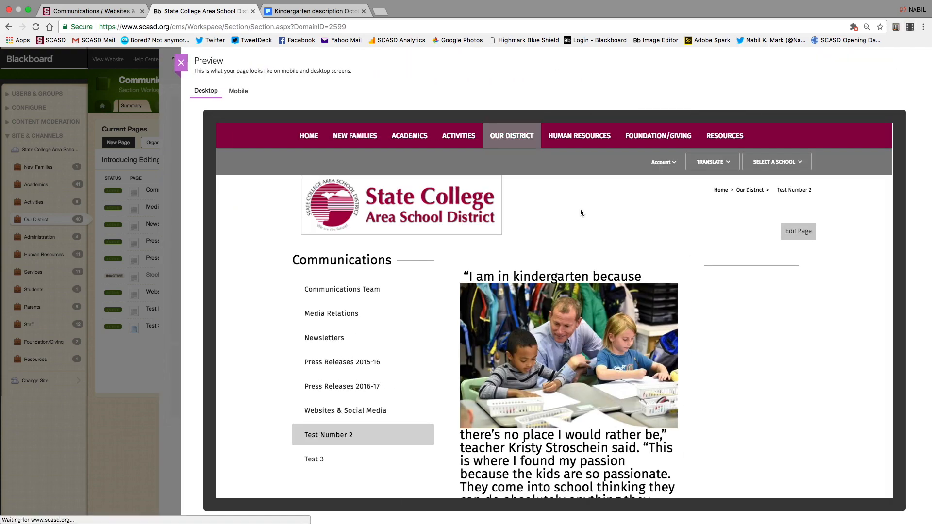
scroll(556, 324, down, 5)
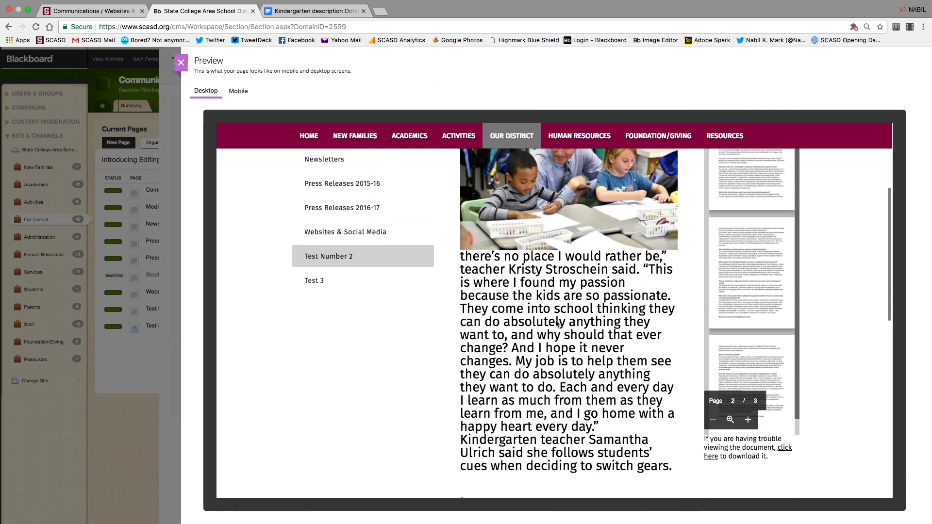
scroll(556, 324, up, 5)
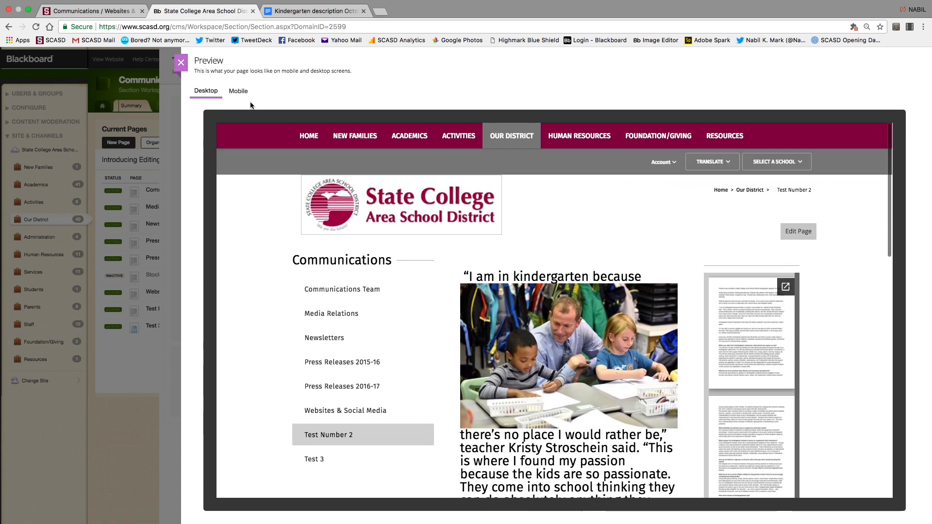
click(187, 67)
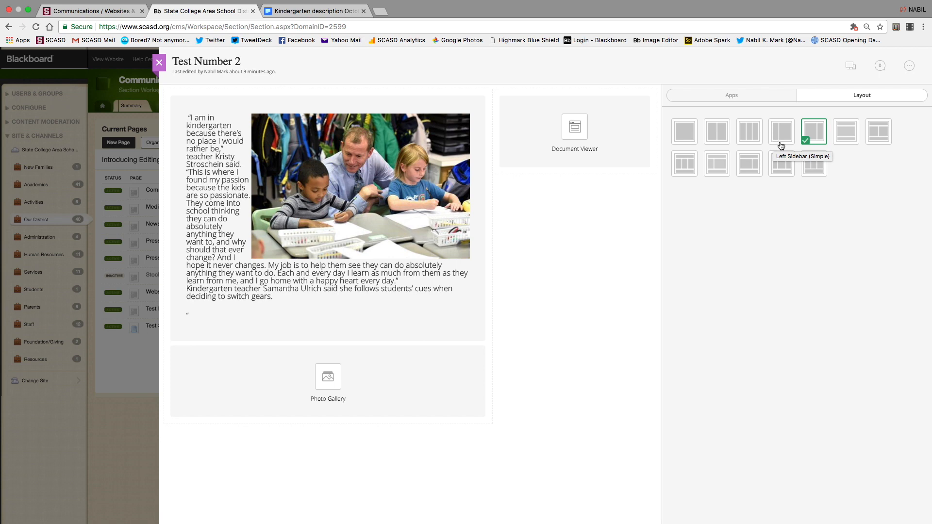
Drop a Divider app between the kindergarten article and Photo Gallery, then preview the page.
click(741, 96)
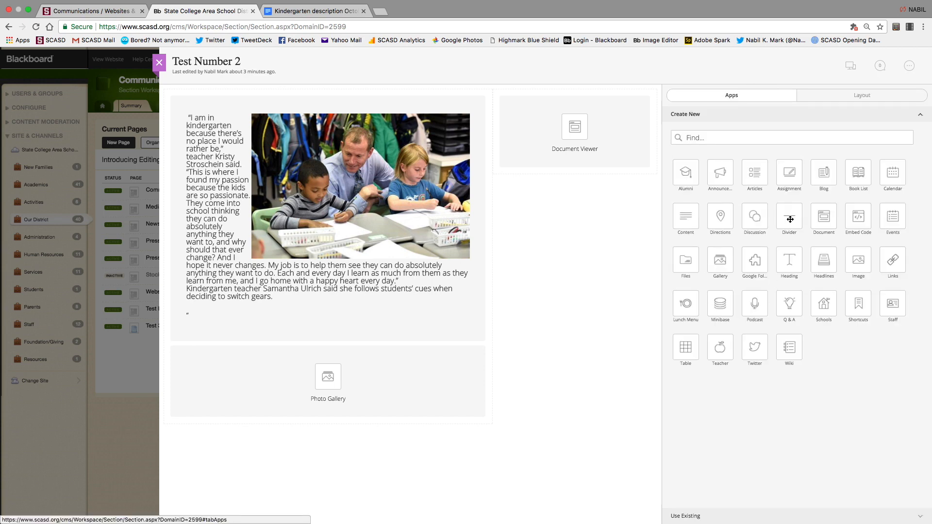
drag(790, 220, 319, 362)
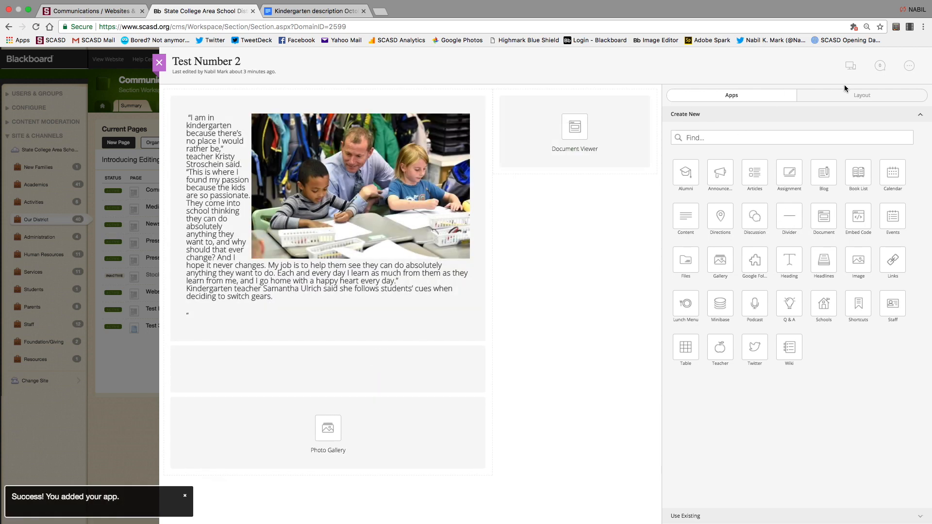
click(850, 65)
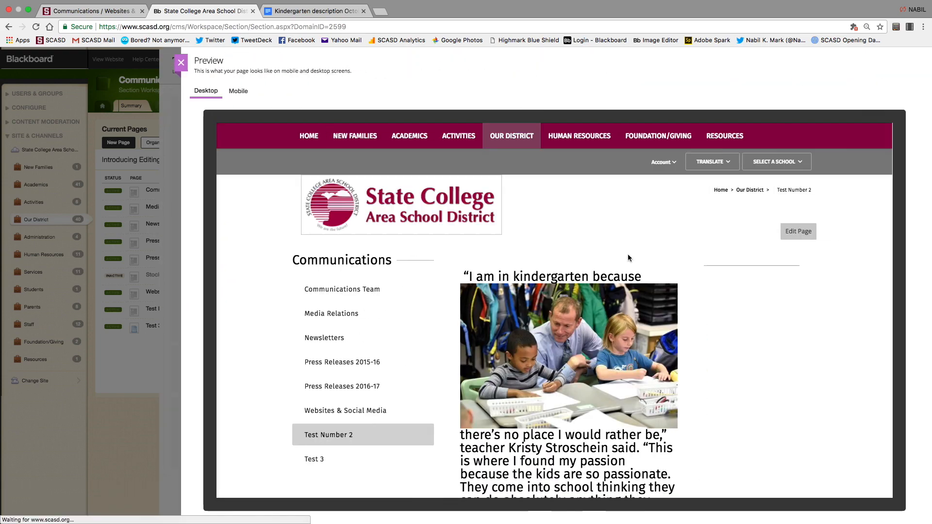
scroll(627, 254, down, 3)
scroll(629, 258, down, 6)
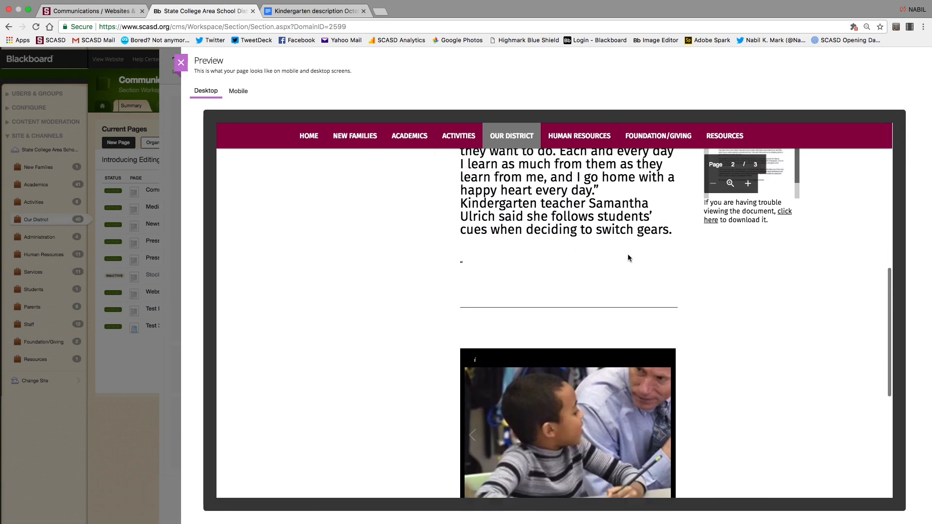
scroll(628, 255, up, 1)
scroll(628, 256, up, 1)
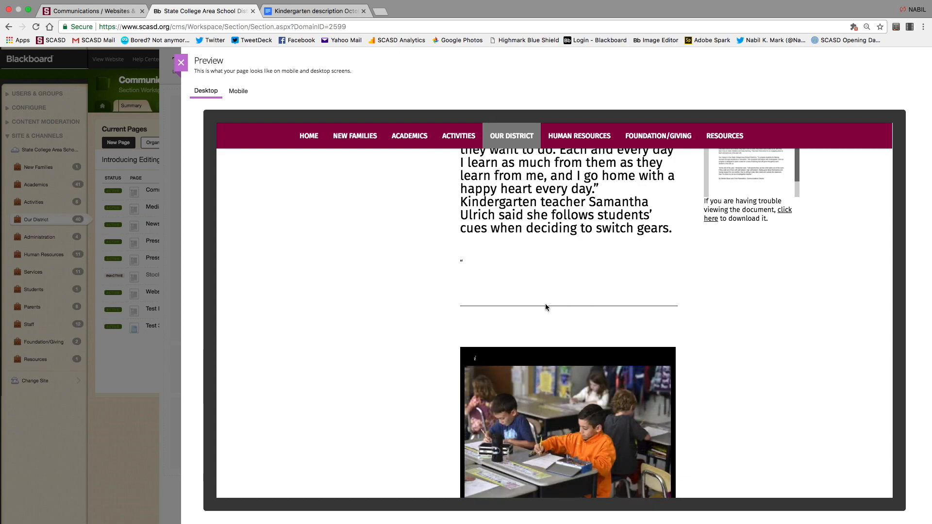
scroll(546, 305, up, 10)
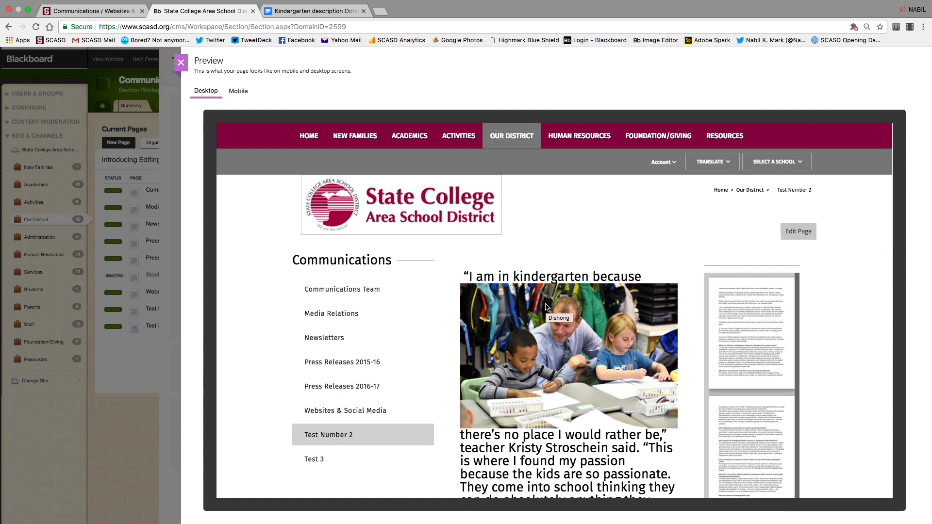
click(181, 62)
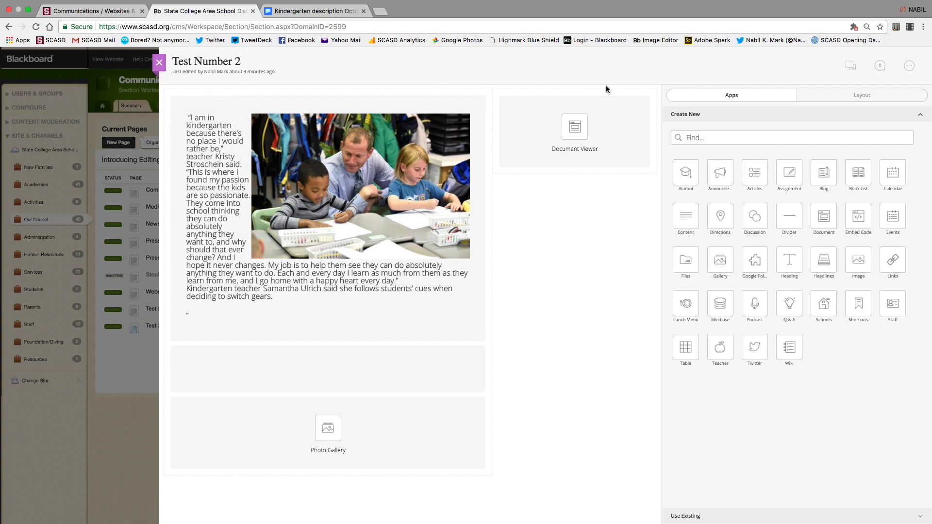
Return to the district site's Communications workspace and refresh the live site.
mouse_move(218, 2)
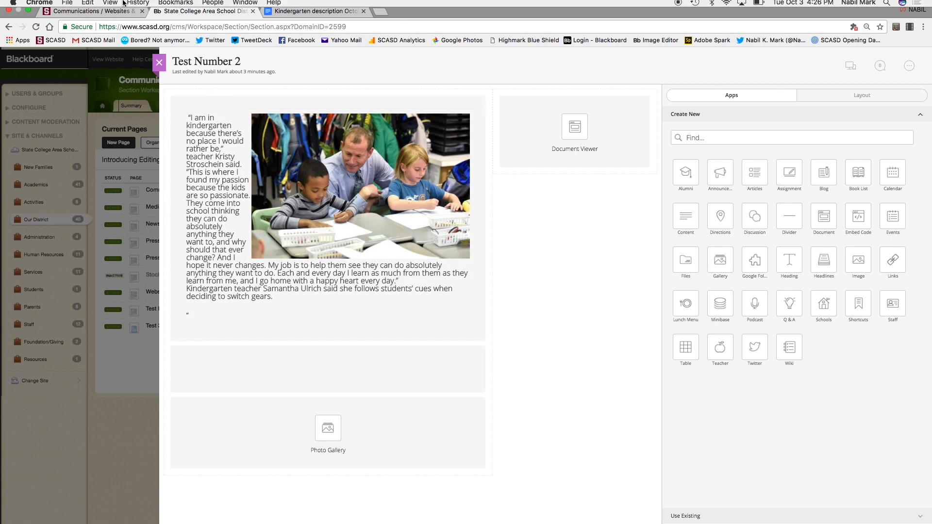
click(88, 6)
click(48, 26)
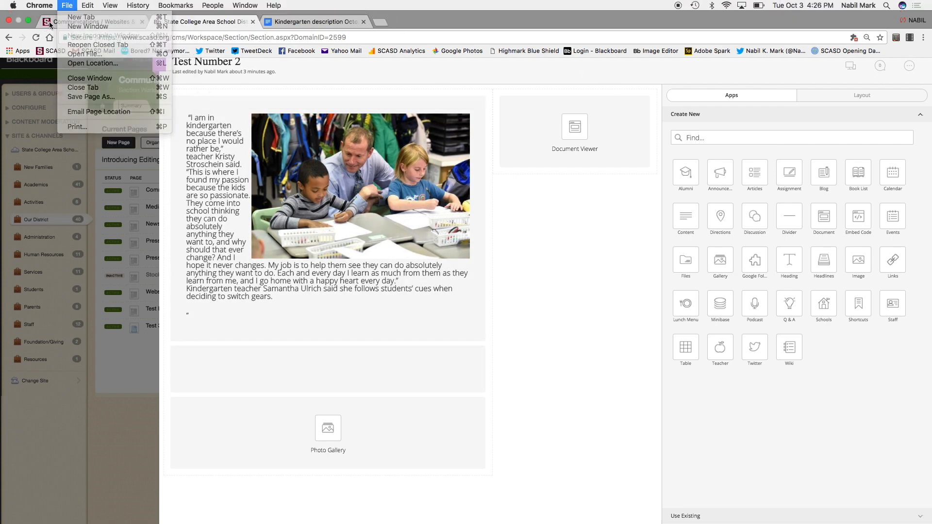
click(70, 22)
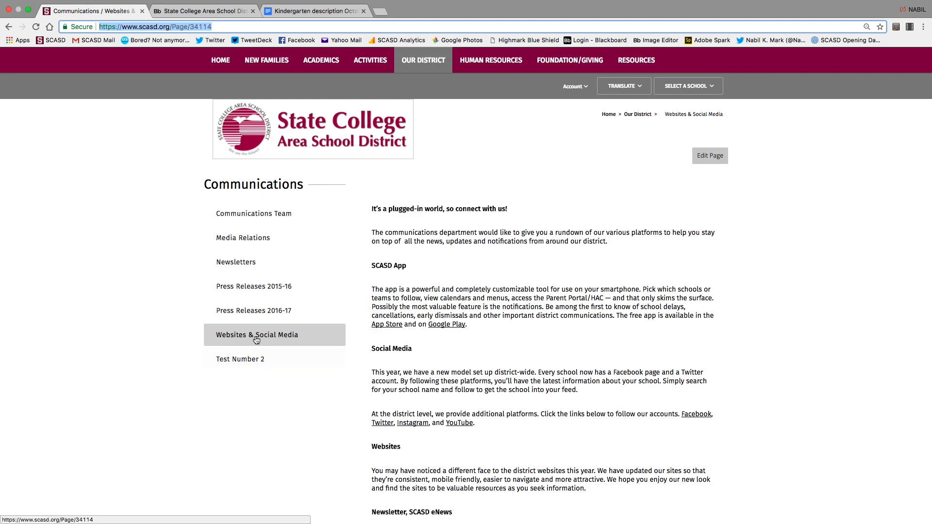
click(39, 29)
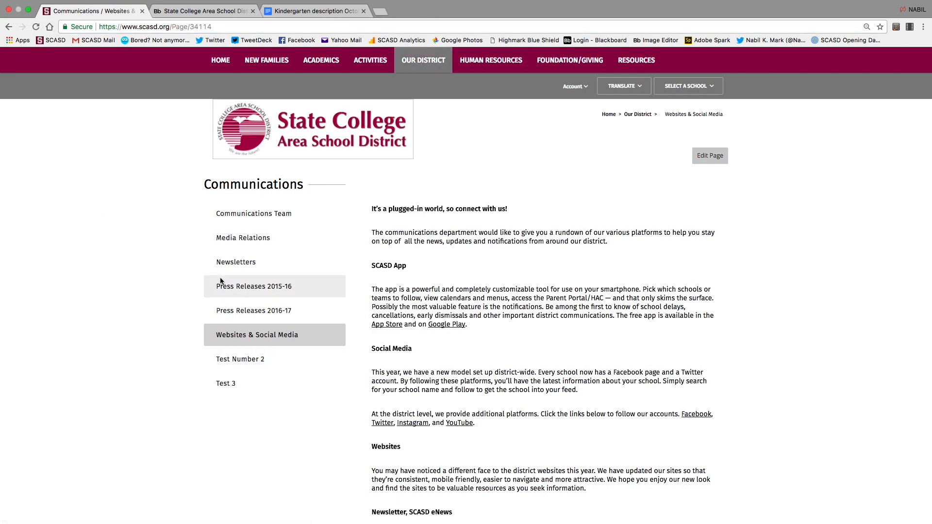
Open Test Number 2 on the live site, scroll through it, and go back to the page editor.
click(257, 359)
scroll(528, 388, down, 7)
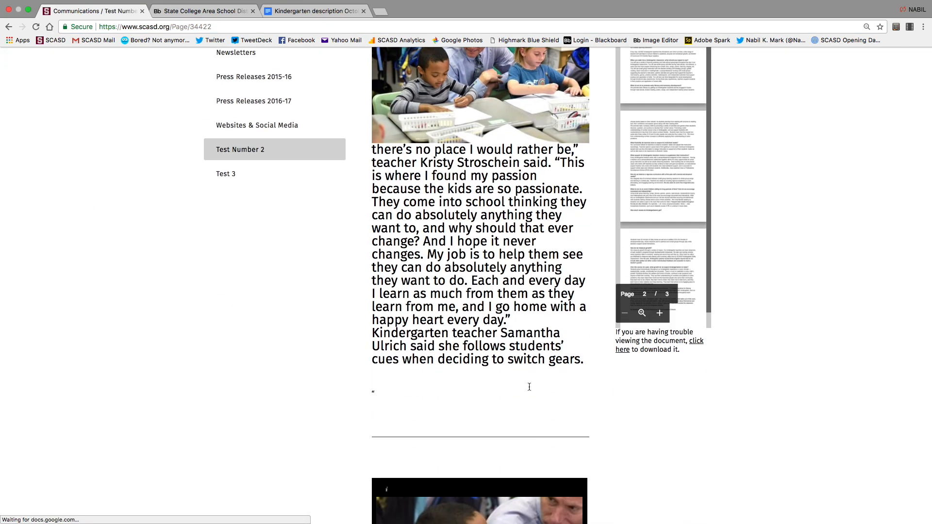
scroll(529, 386, up, 3)
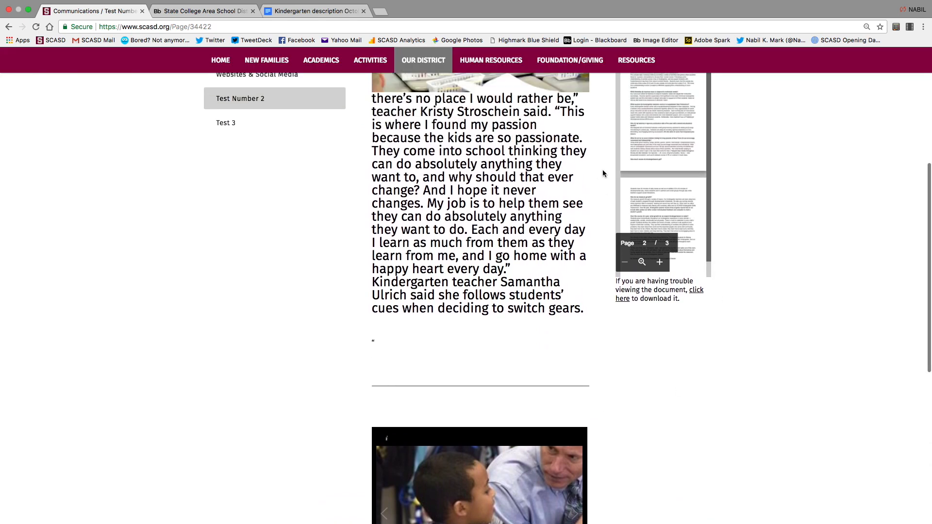
scroll(600, 158, up, 2)
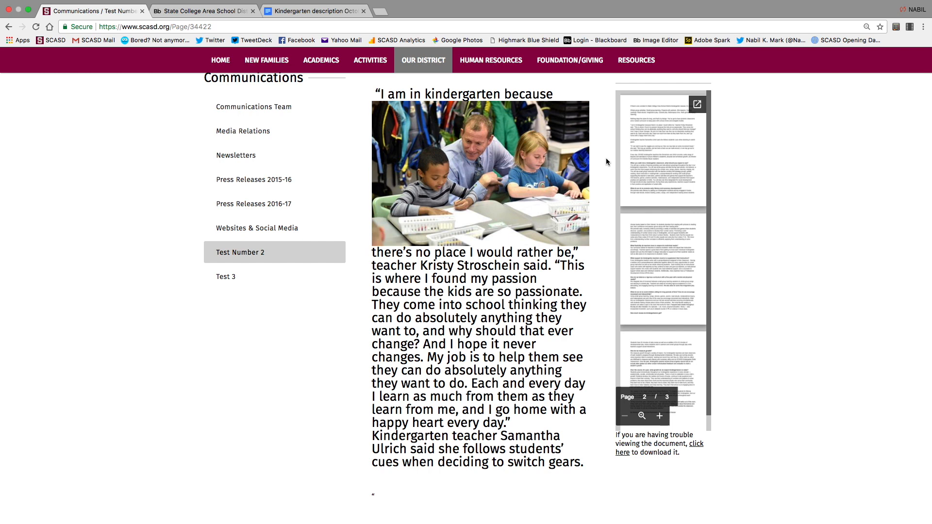
scroll(510, 339, down, 6)
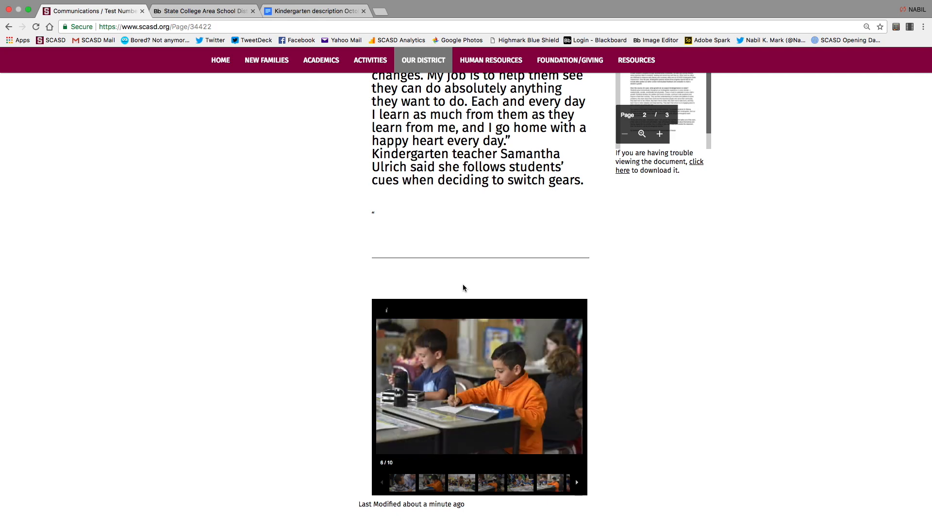
click(182, 14)
mouse_move(468, 215)
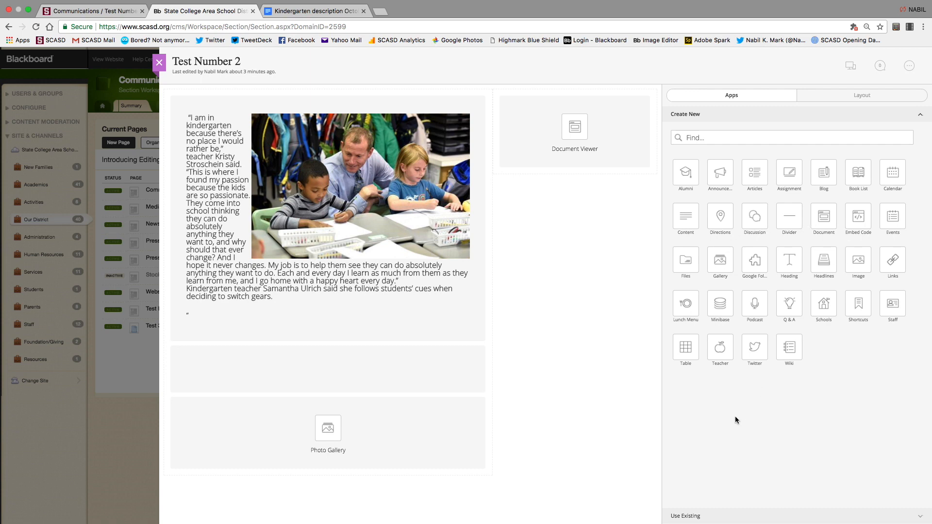
Close the Test Number 2 editor with the purple X at its top left.
mouse_move(473, 258)
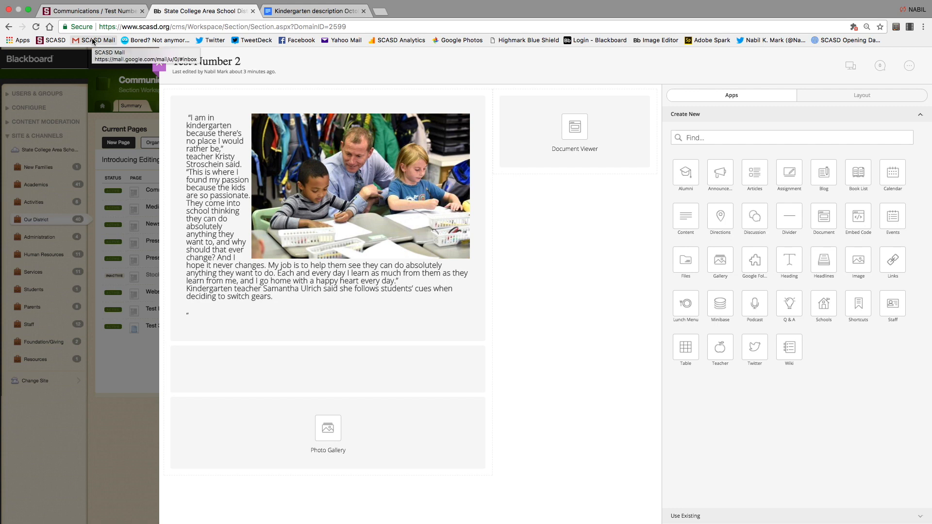
click(159, 64)
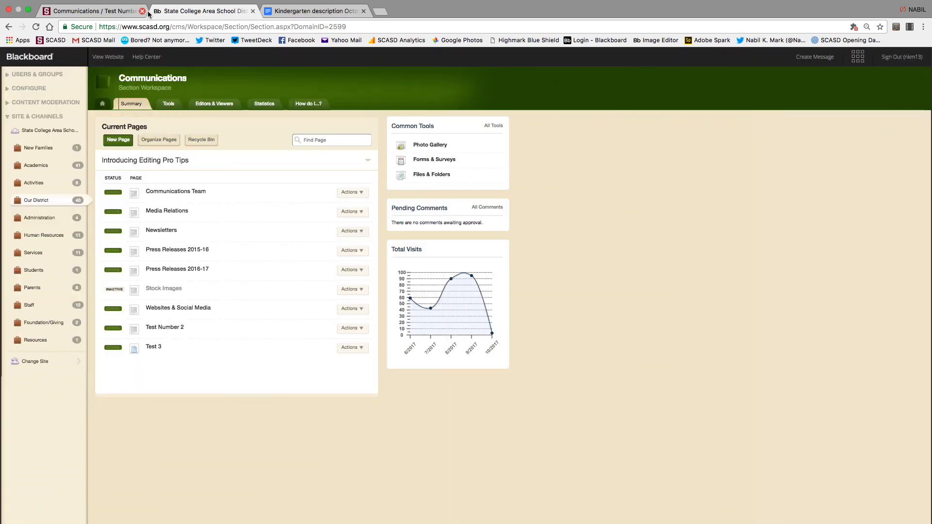
Open the Virtual Tour of Corl Street Elementary School video on YouTube in a new tab.
key(super+t)
text(you)
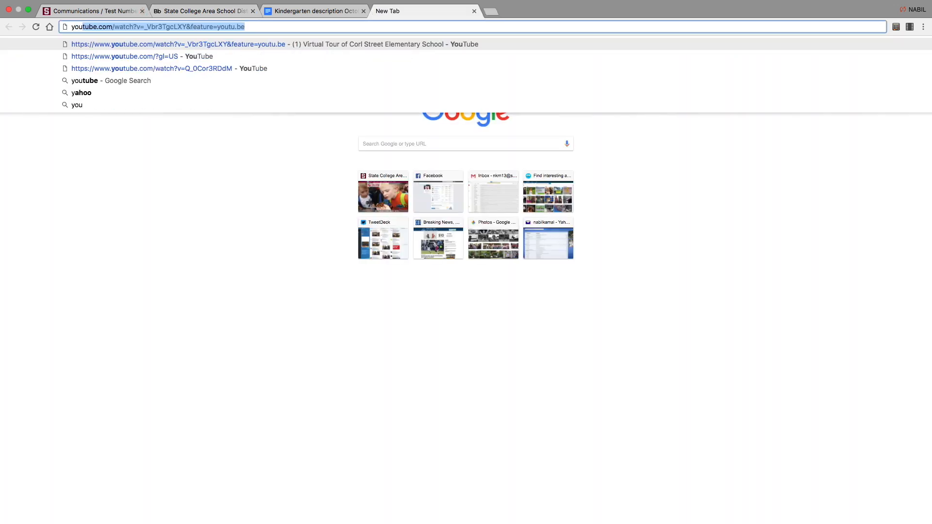
key(Return)
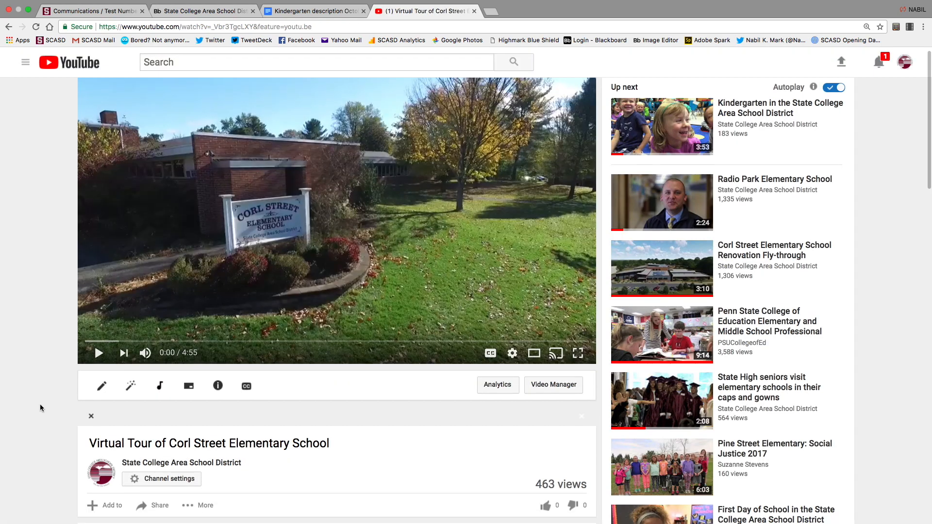
scroll(40, 405, down, 3)
scroll(40, 403, down, 2)
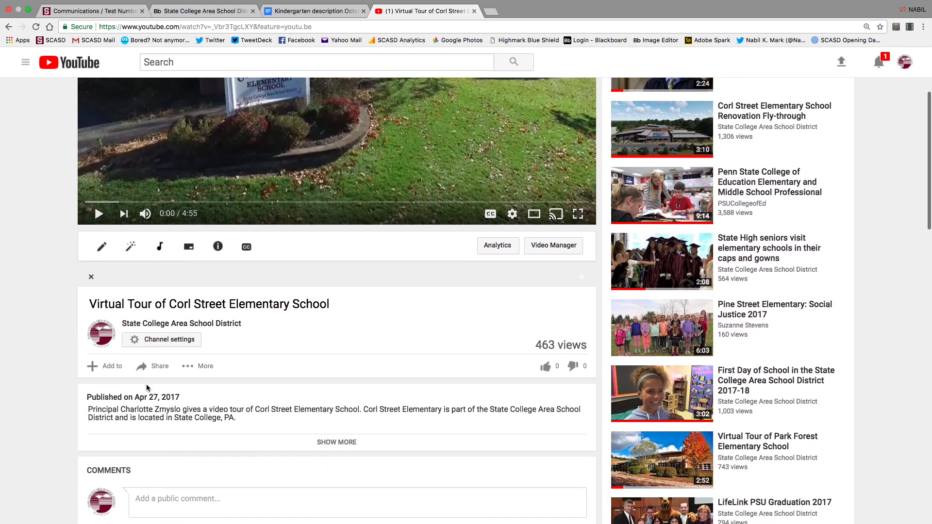
Bring up the video's iframe code via Share > Embed and select all of it.
click(158, 367)
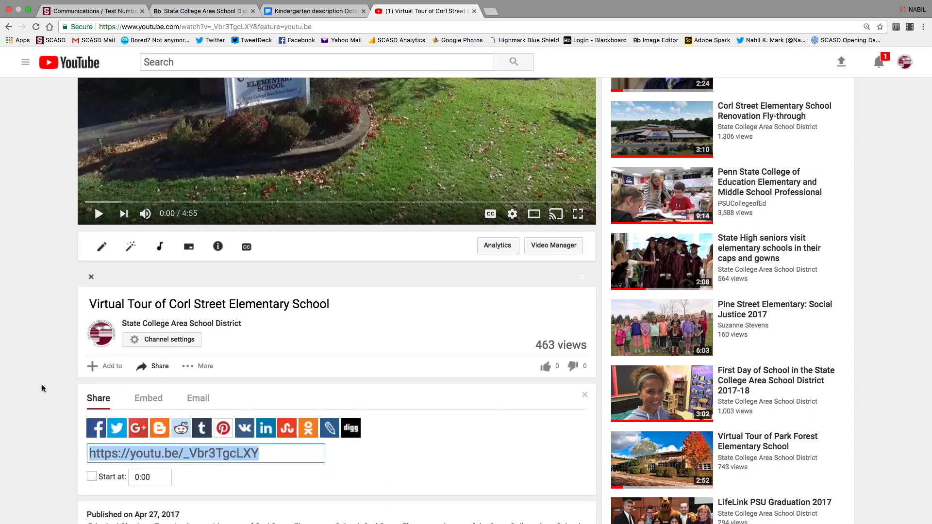
scroll(42, 384, down, 2)
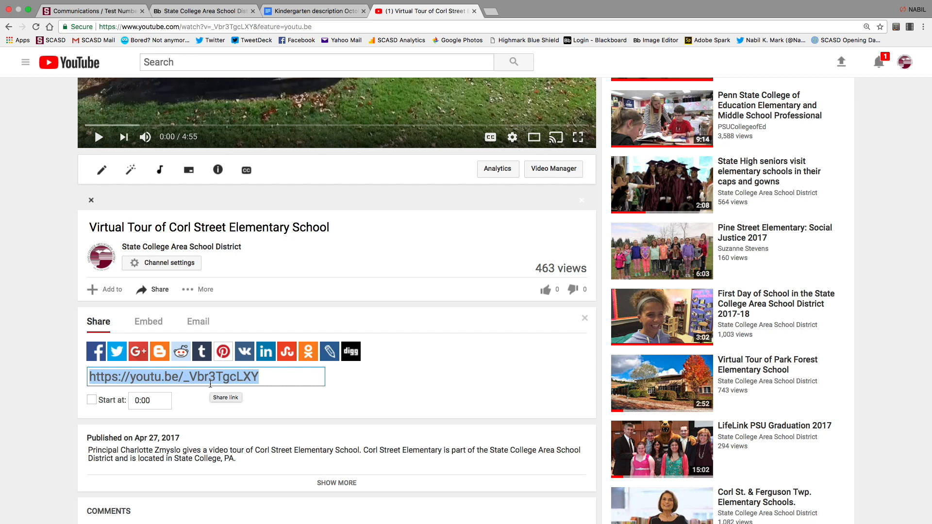
click(149, 323)
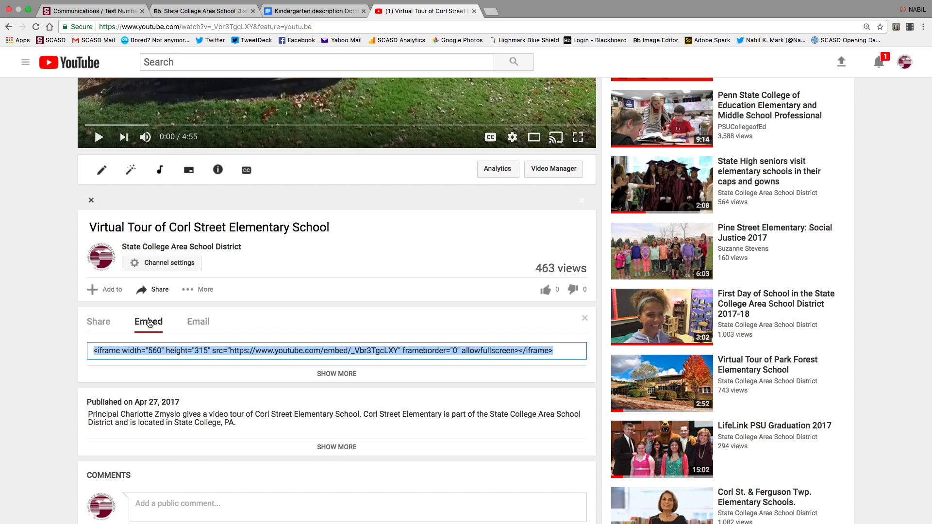
click(566, 354)
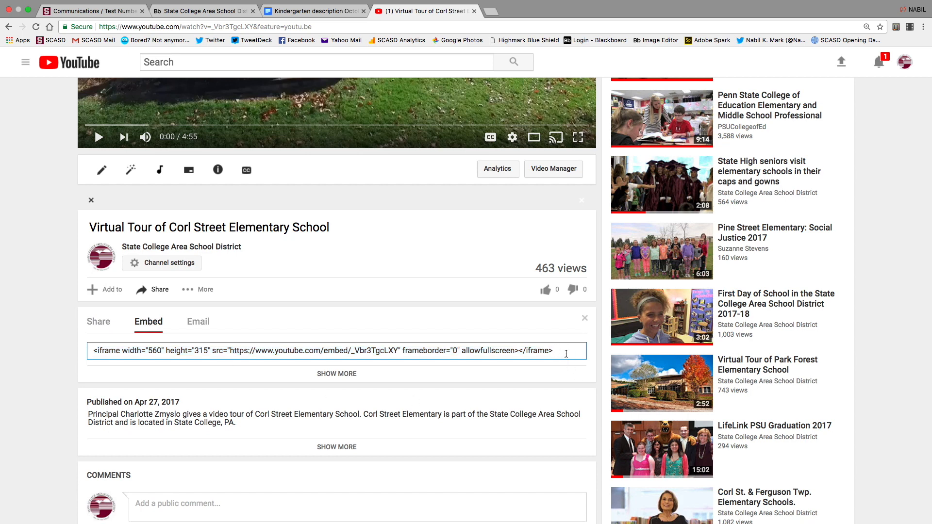
key(super+a)
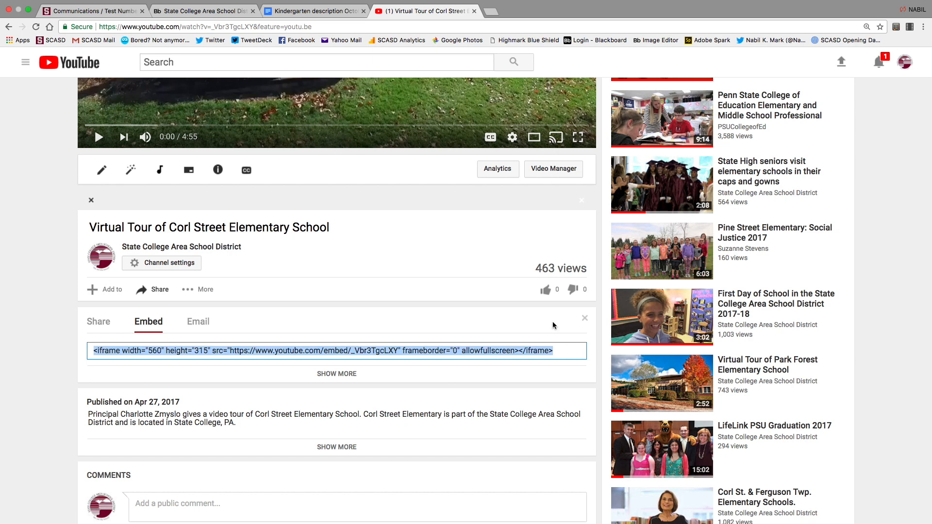
click(184, 21)
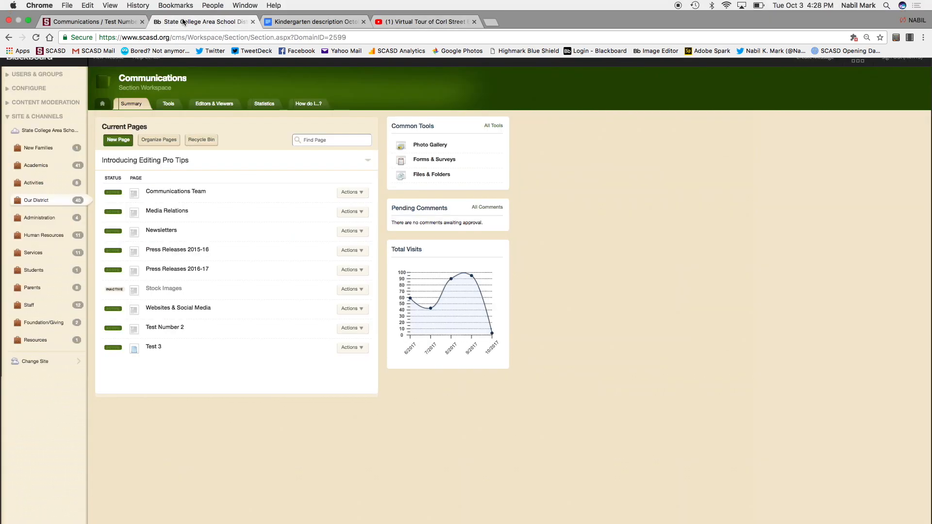
Reopen Test Number 2 for editing and switch it to the first single-column layout.
click(161, 327)
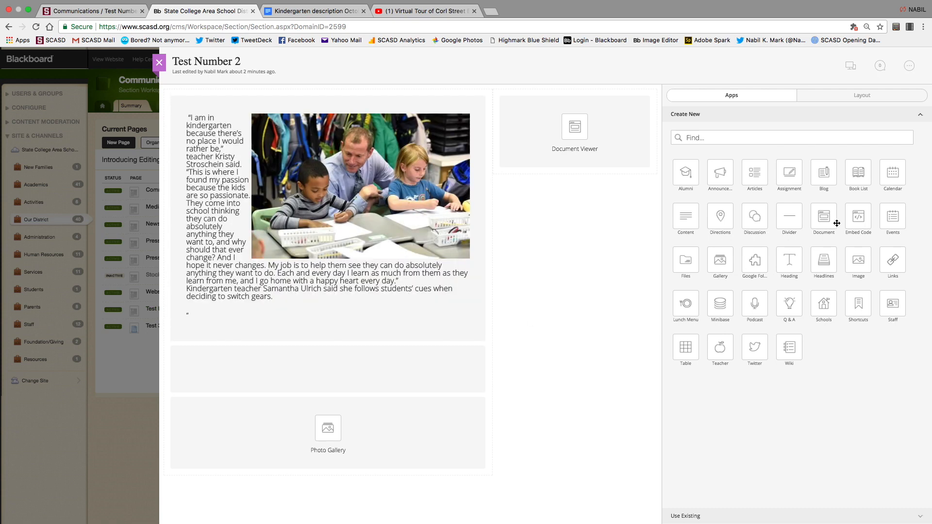
drag(853, 217, 555, 205)
click(857, 217)
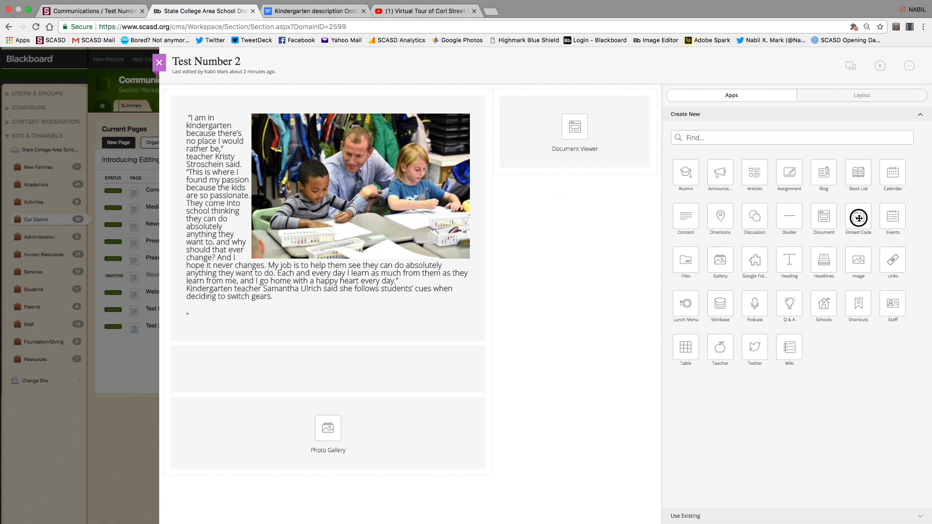
click(856, 96)
click(685, 131)
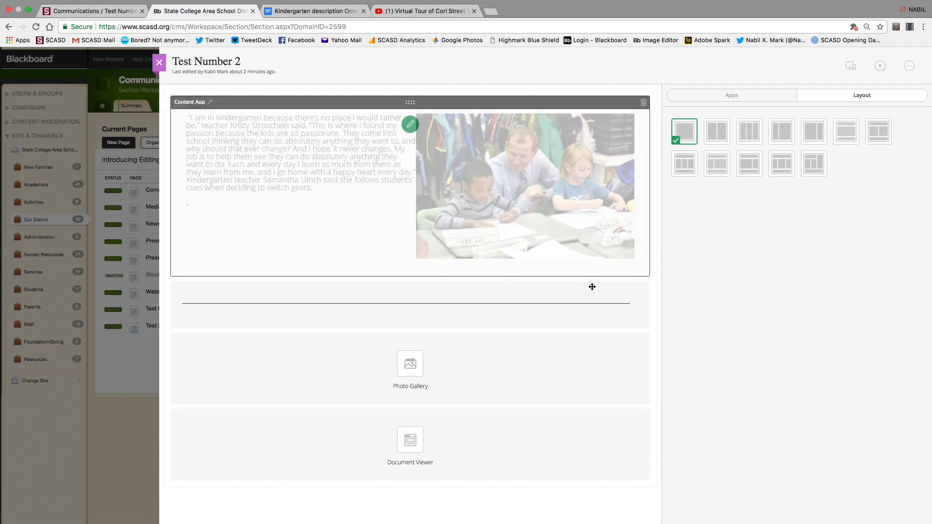
click(718, 96)
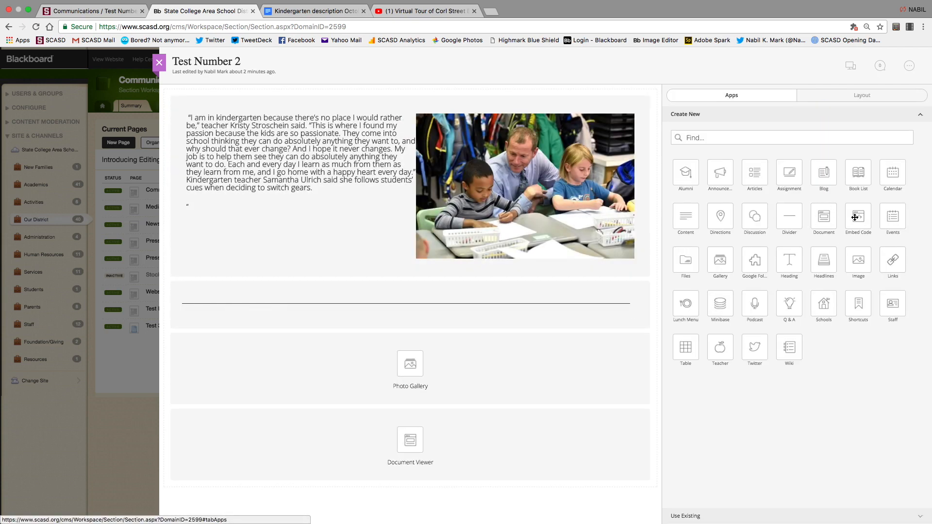
Place an Embed Code app below the article, delete the divider, paste the YouTube iframe, and save.
drag(857, 218, 404, 339)
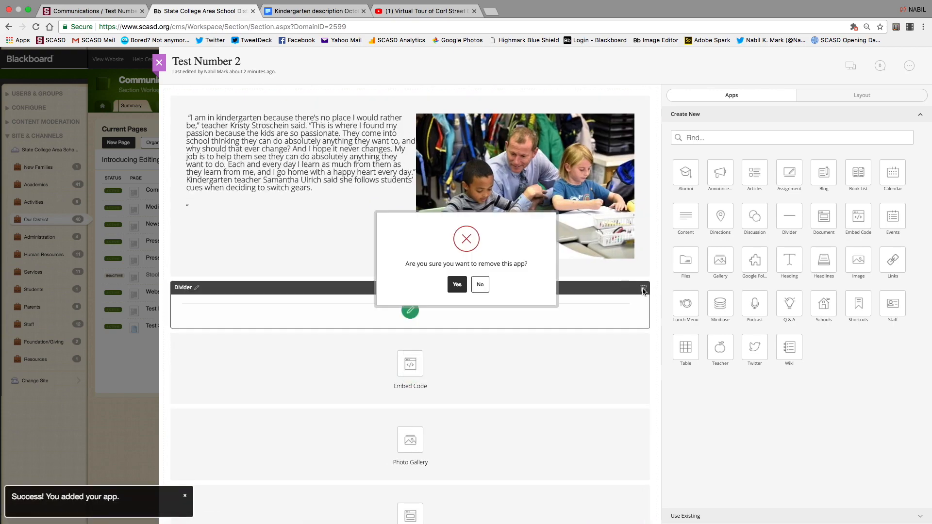
click(643, 289)
click(458, 286)
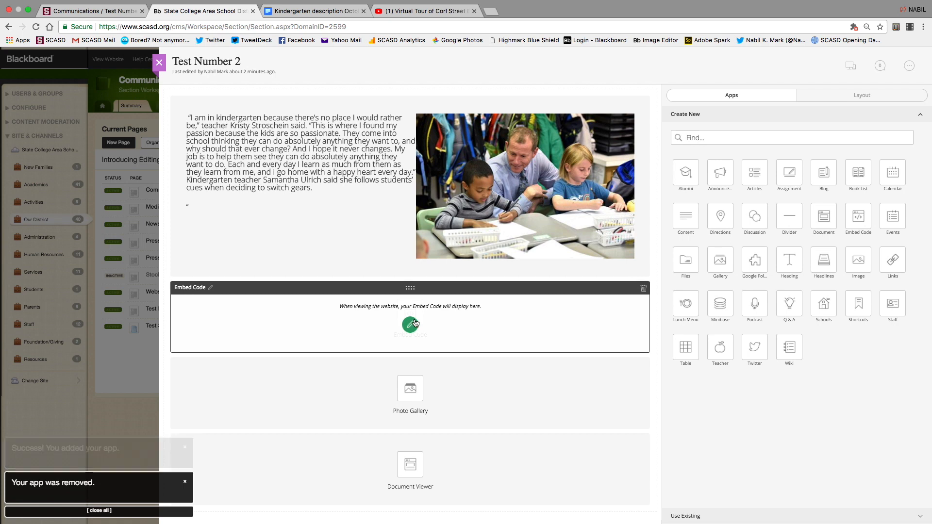
click(409, 325)
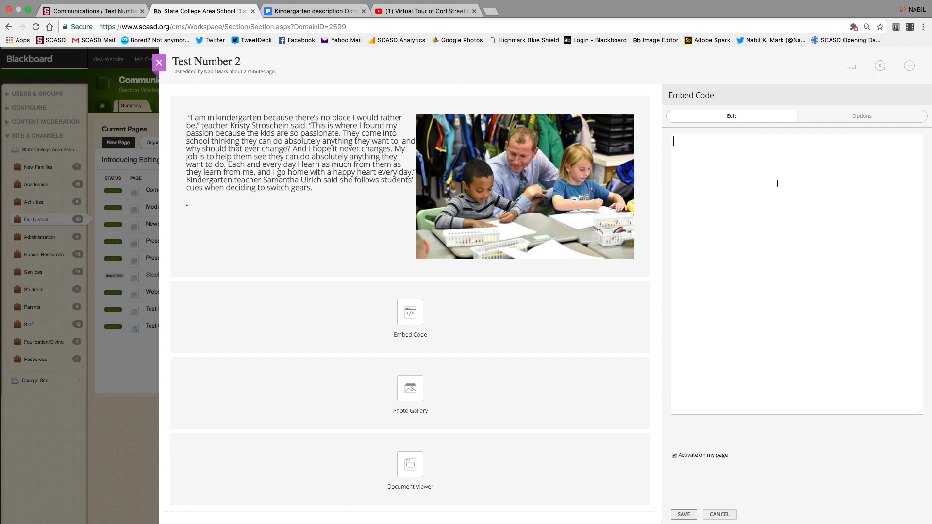
text(<iframe width="560" height="315" src="https://www.youtube.com/embed/_Vbr3TgcLXY" frameborder="0" allowfullscreen></iframe>)
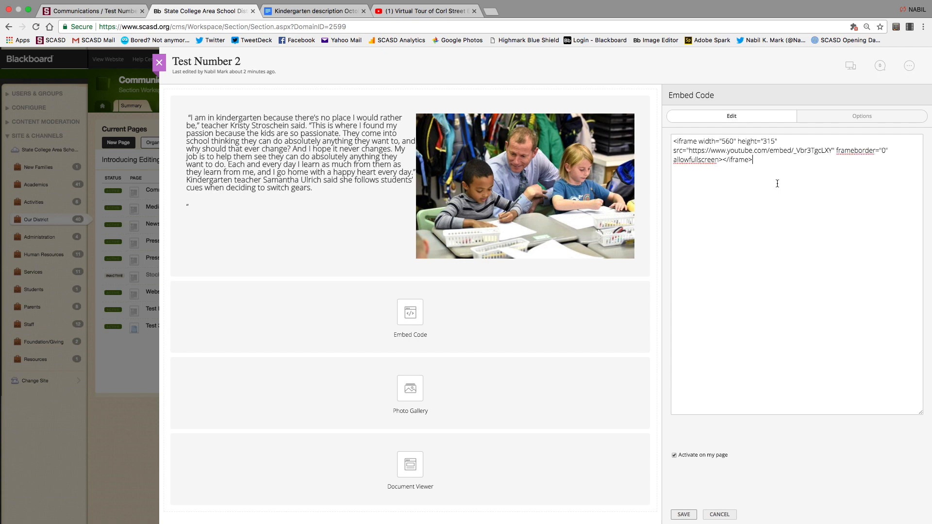
click(684, 514)
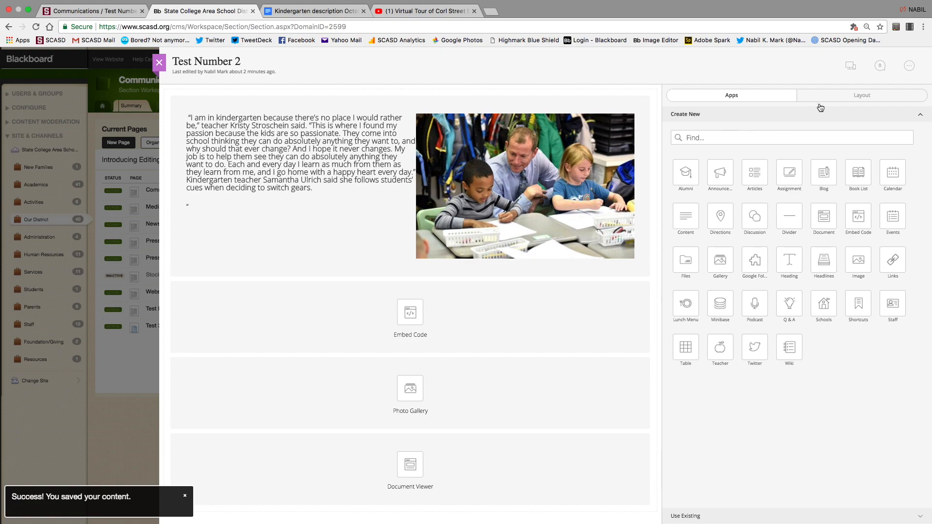
click(849, 68)
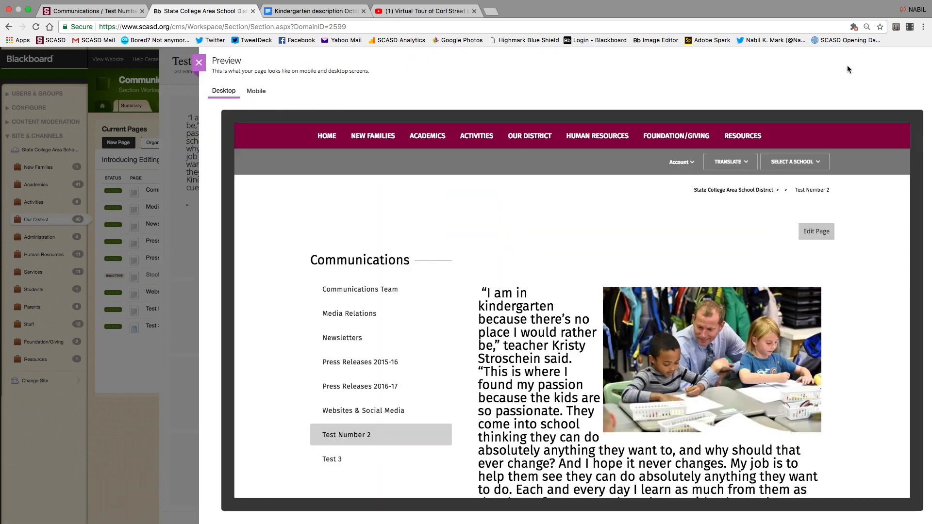
scroll(602, 307, down, 10)
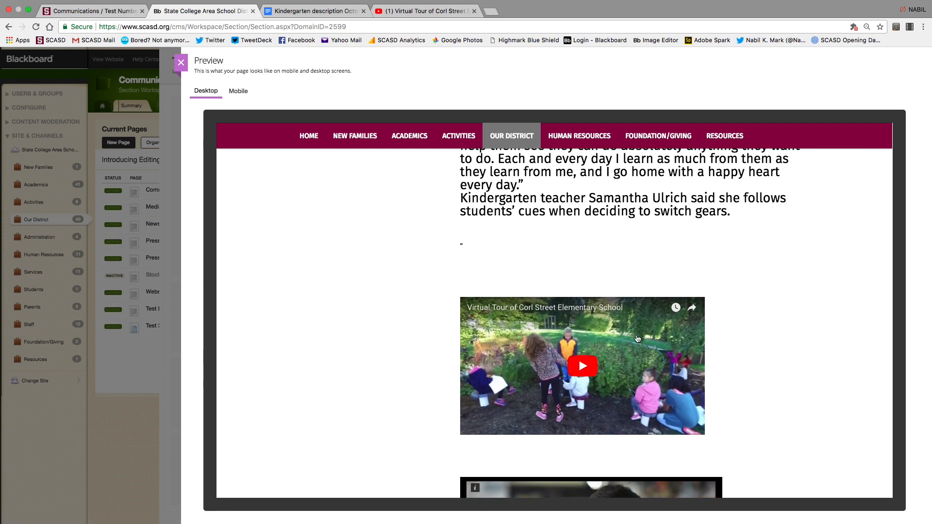
click(584, 369)
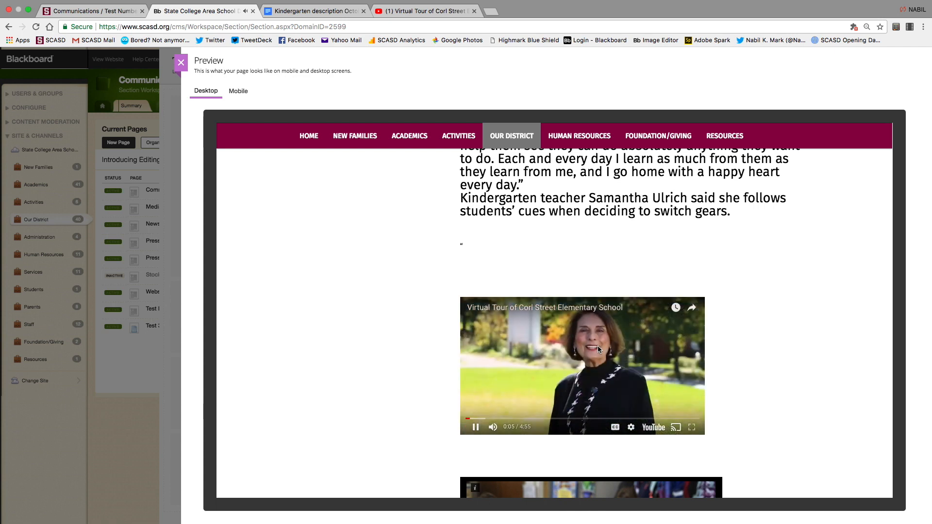
click(476, 428)
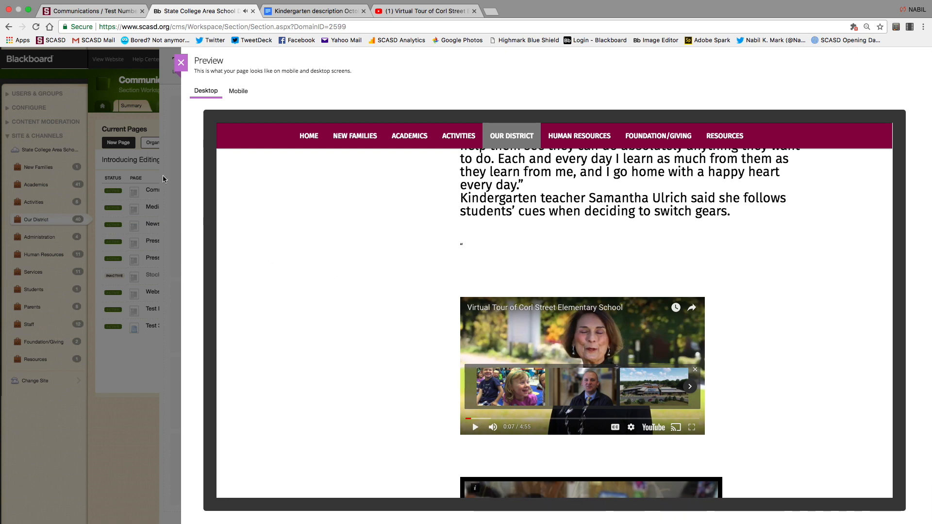
click(181, 62)
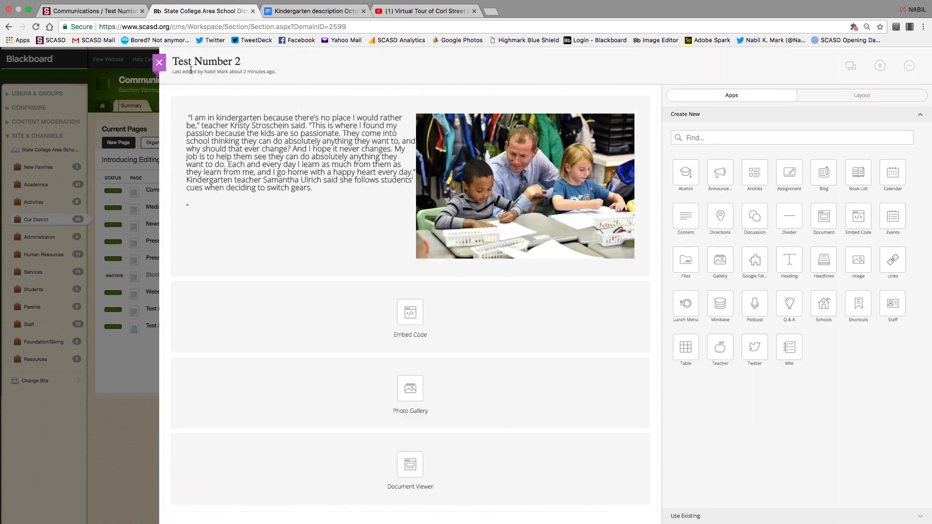
Change the YouTube embed code's width from 560 to 100% and select the whole code.
click(421, 14)
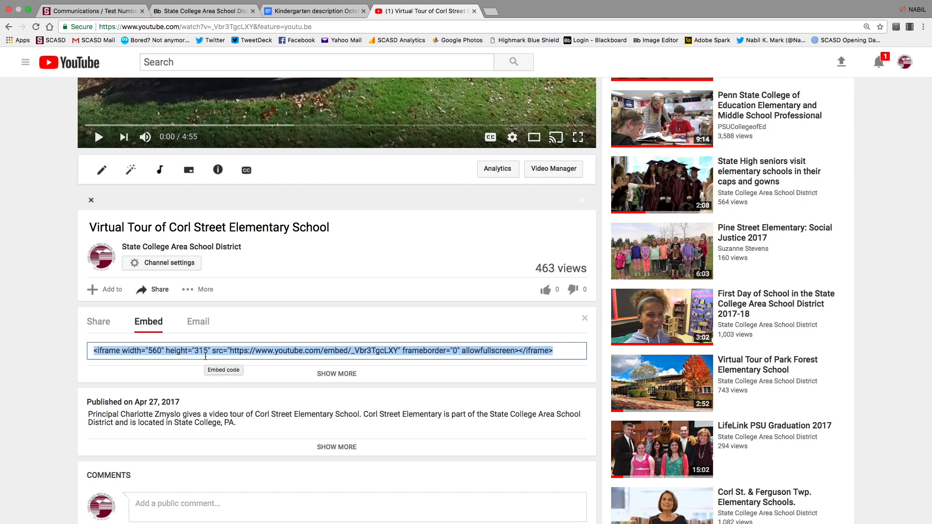
click(161, 352)
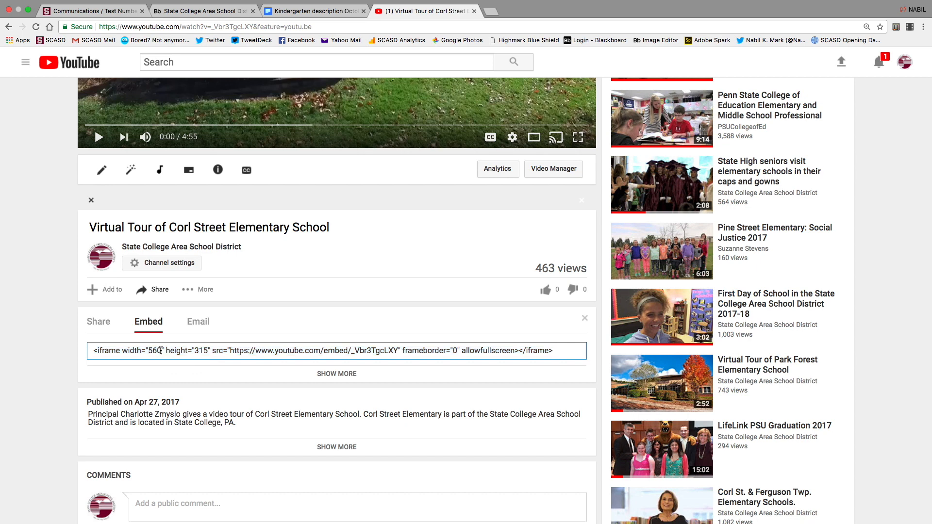
key(BackSpace)
key(BackSpace)
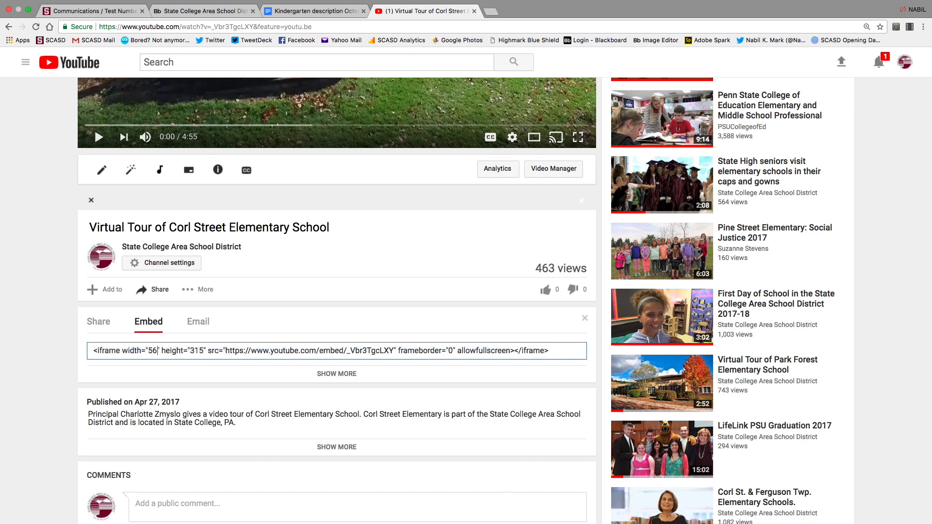
key(BackSpace)
text(100)
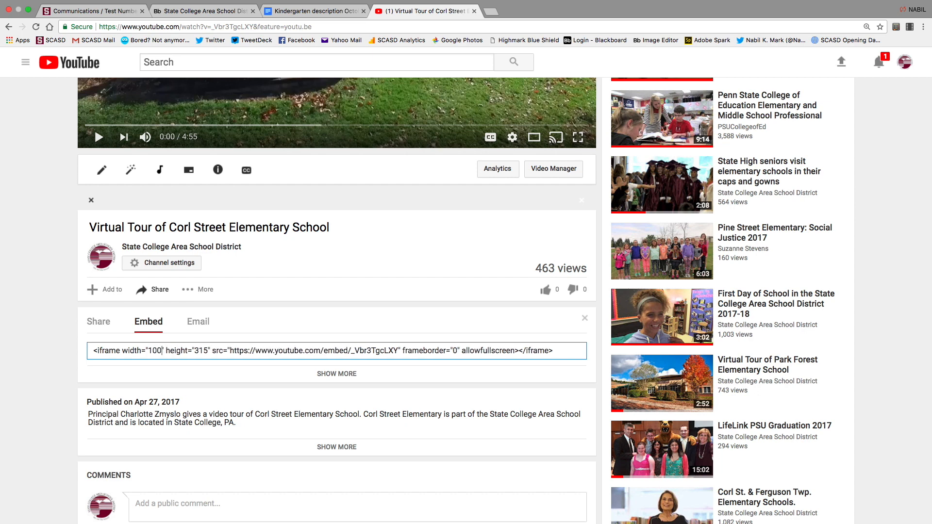
text(%)
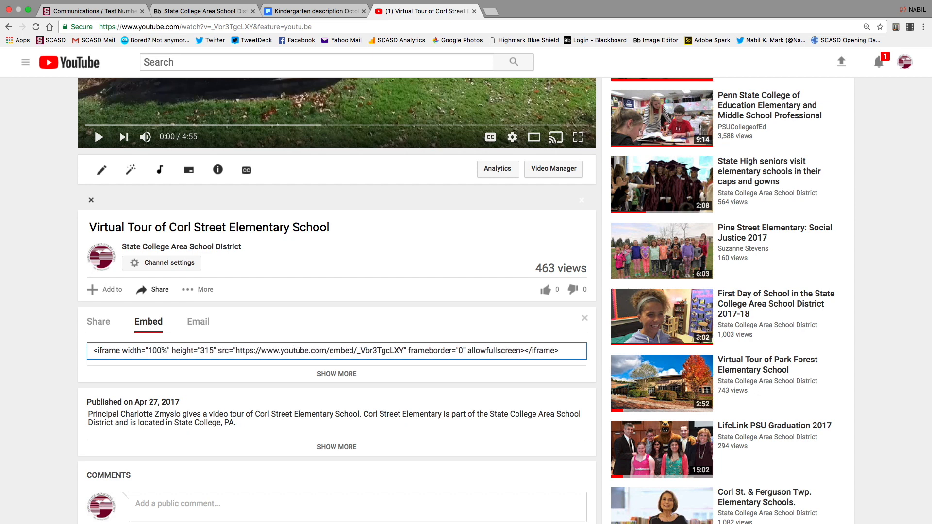
key(super+a)
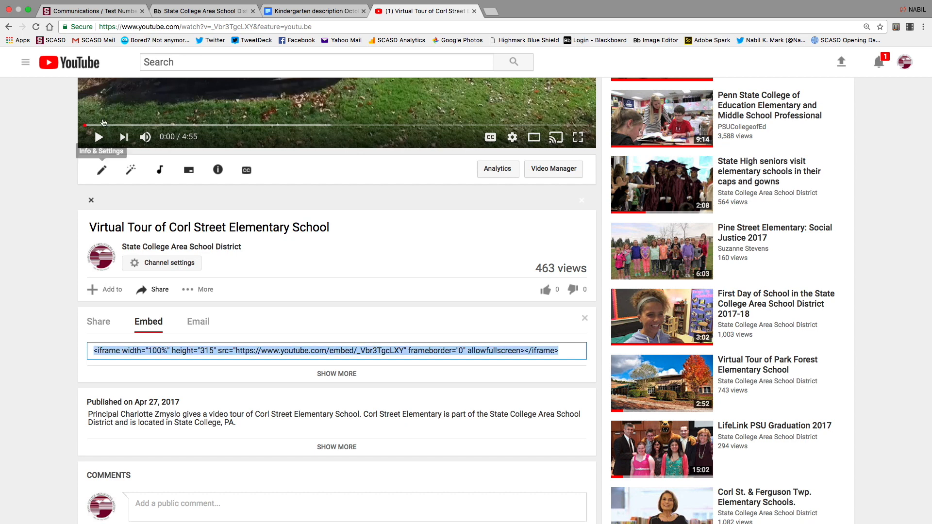
click(183, 16)
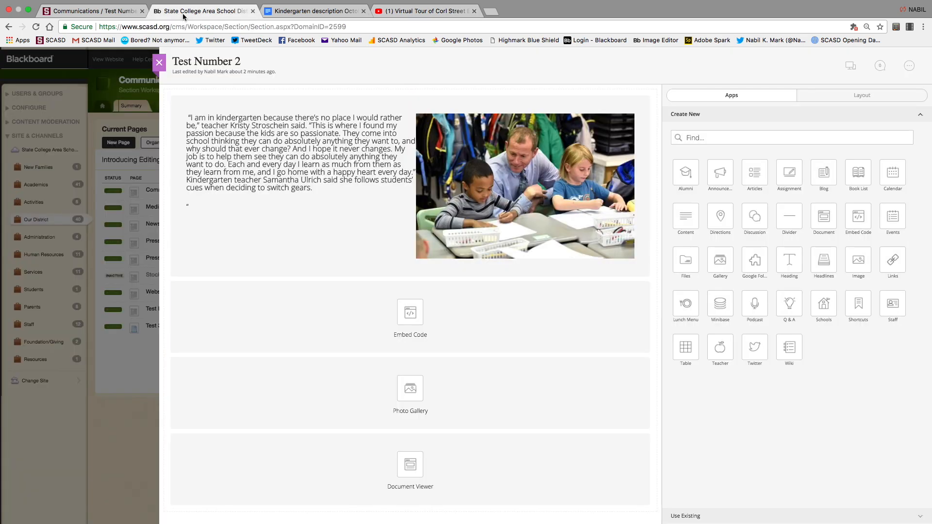
Preview Test Number 2, scrolling down to the embedded Corl Street video.
click(848, 65)
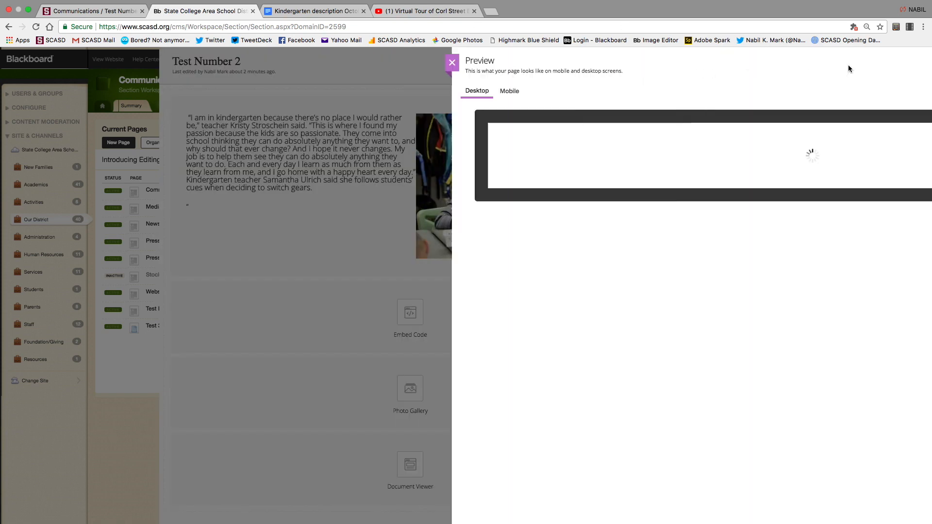
scroll(526, 381, down, 5)
scroll(526, 381, down, 1)
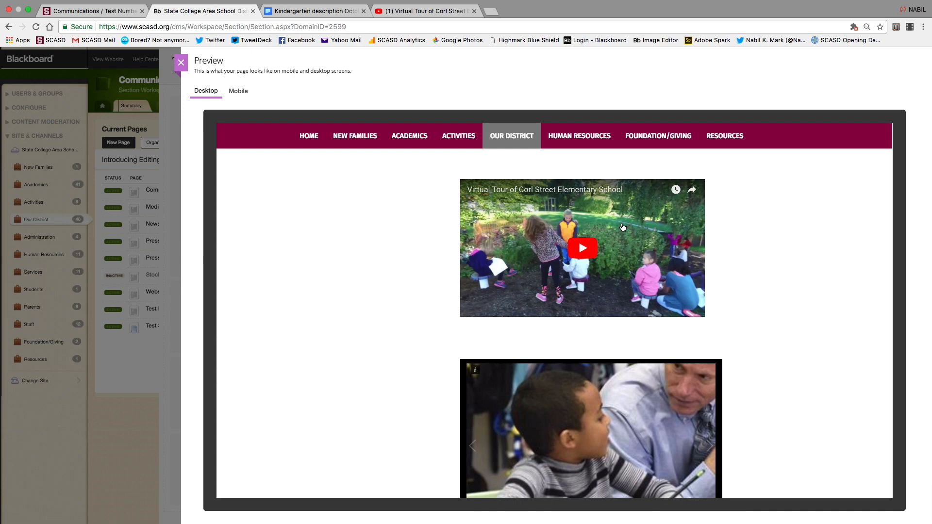
click(181, 63)
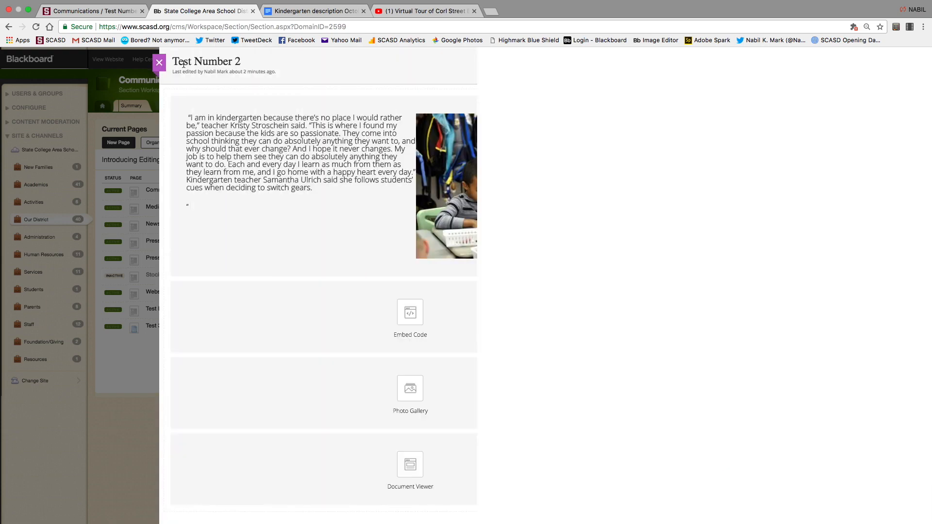
Paste the 100%-wide iframe over the Embed Code app's old code, save, and preview again.
click(410, 324)
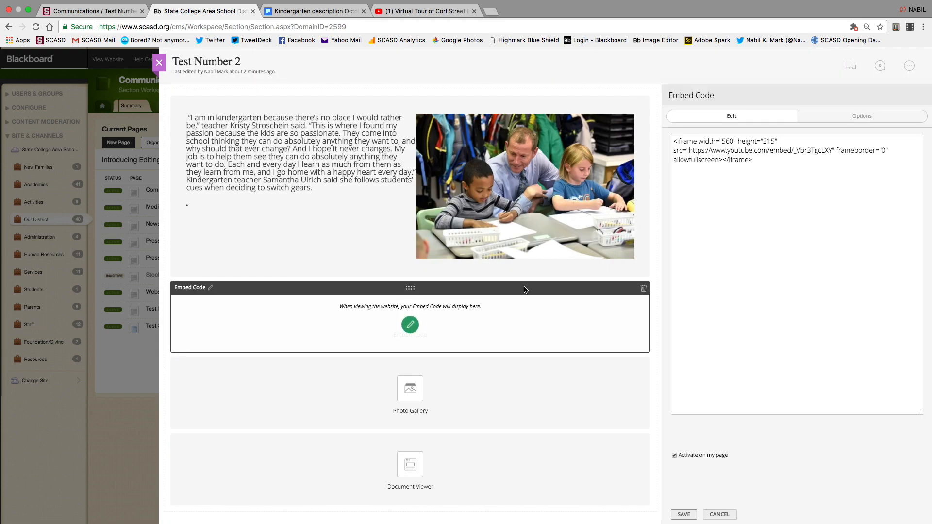
drag(767, 158, 654, 117)
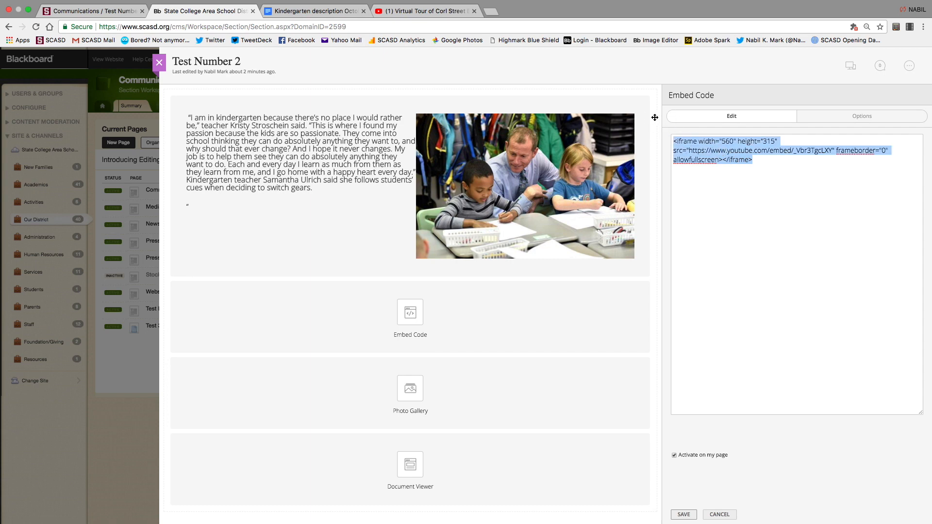
text(<iframe width="100%" height="315" src="https://www.youtube.com/embed/_Vbr3TgcLXY" frameborder="0" allowfullscreen></iframe>)
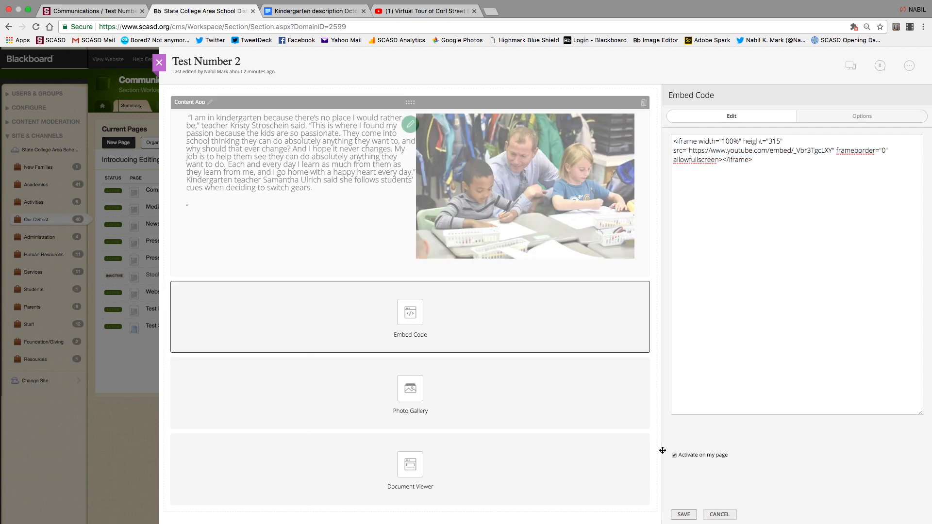
click(683, 514)
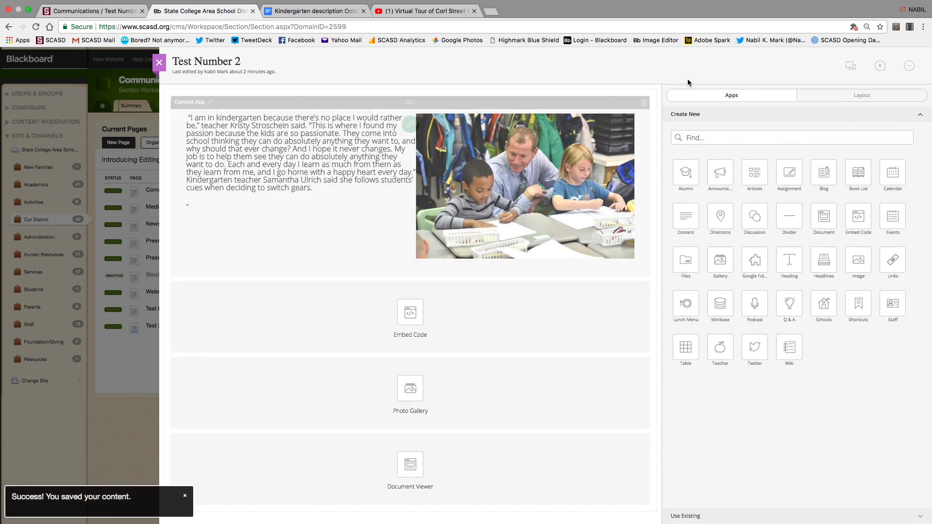
click(849, 69)
scroll(650, 323, down, 10)
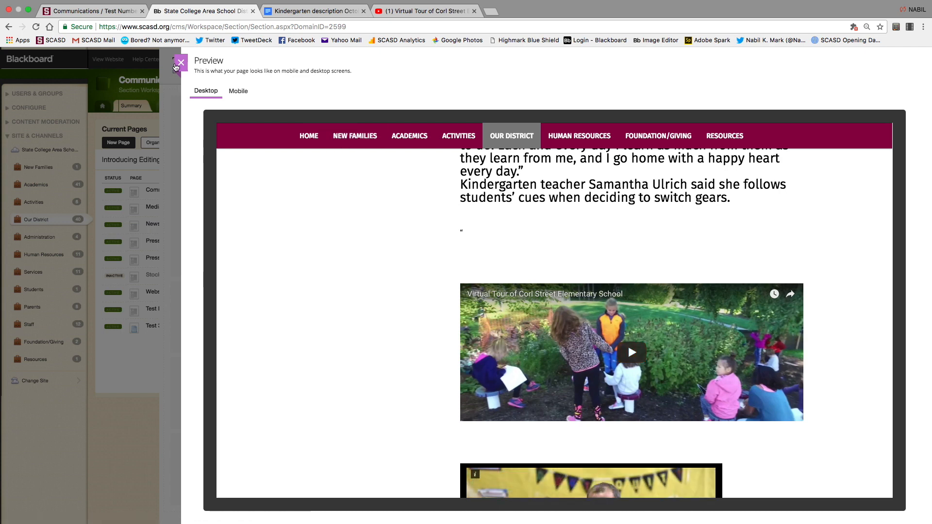
click(180, 62)
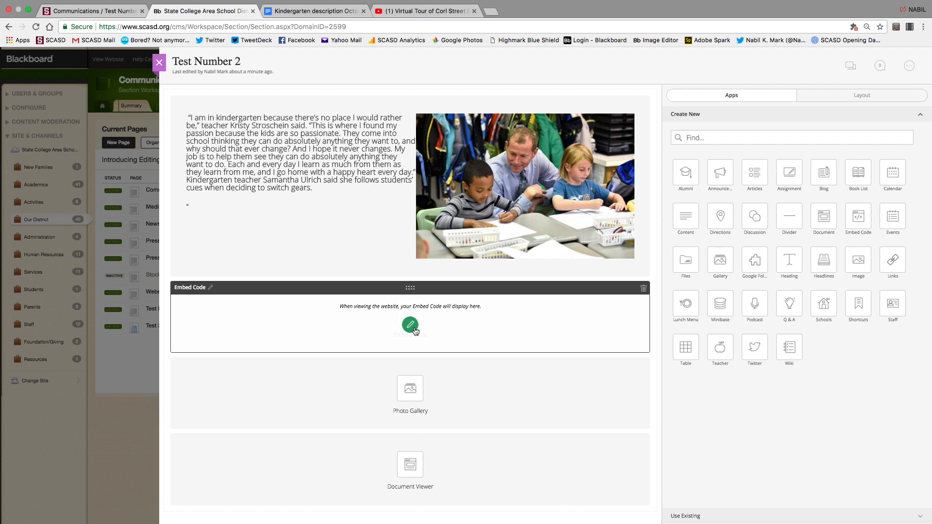
Delete the photo from the article text and rework the paragraph breaks at 'And I hope'.
click(410, 124)
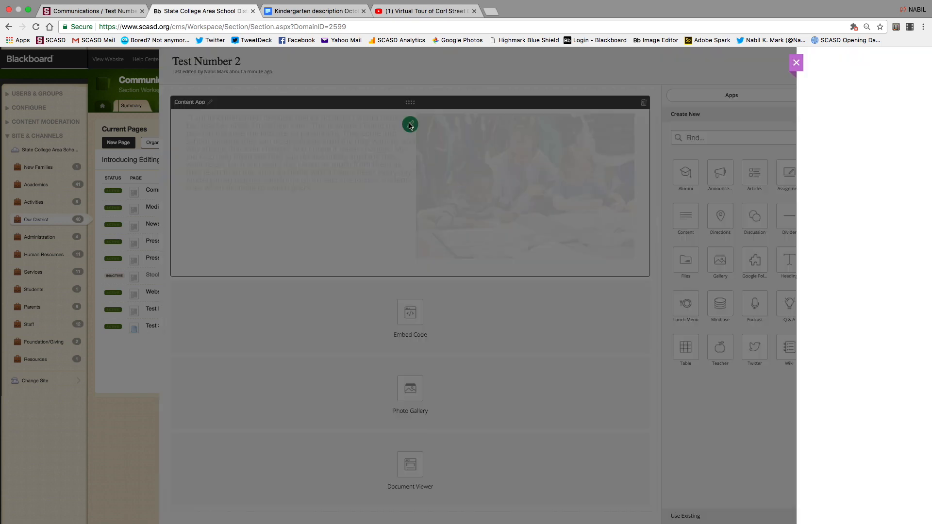
click(740, 177)
key(BackSpace)
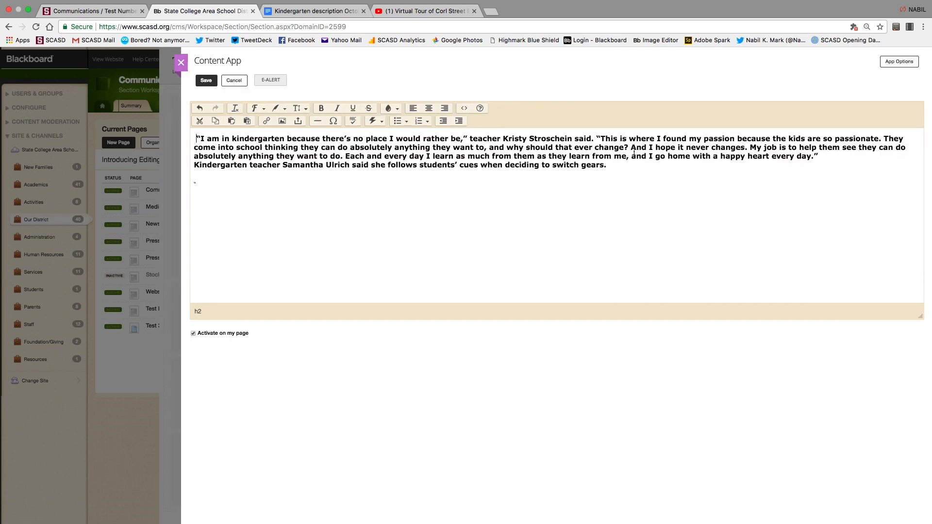
key(Return)
key(Return)
key(Return)
key(BackSpace)
key(BackSpace)
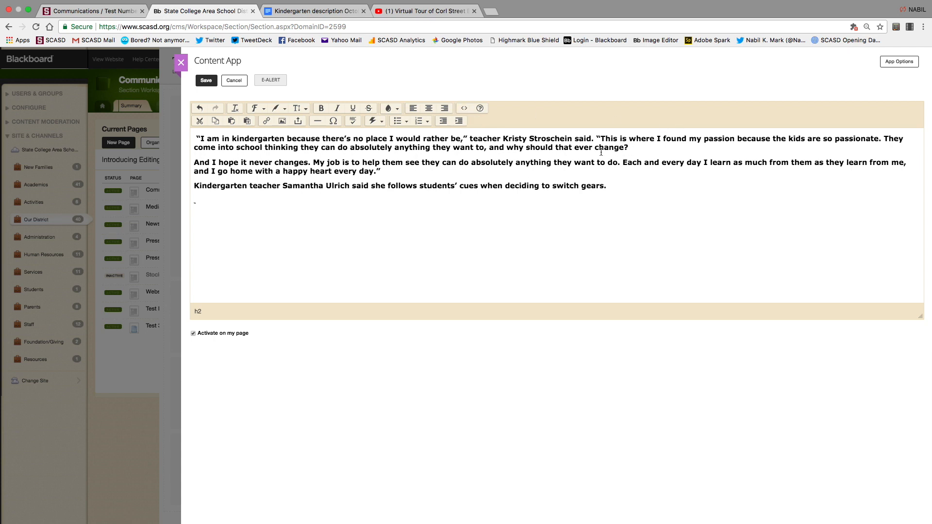
Paste the Corl Street tour video iframe into the source after the first paragraph.
click(464, 108)
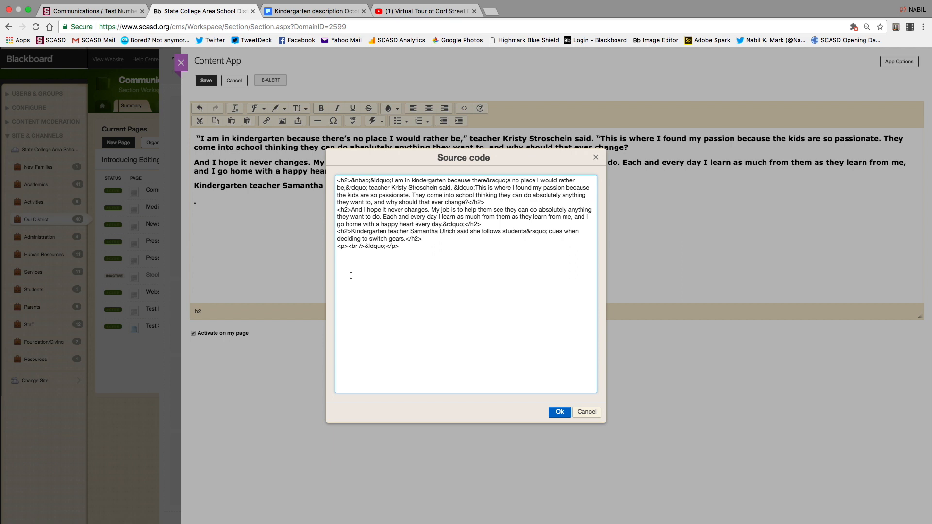
click(491, 202)
text(<iframe width="100%" height="315" src="https://www.youtube.com/embed/_Vbr3TgcLXY" frameborder="0" allowfullscreen></iframe>)
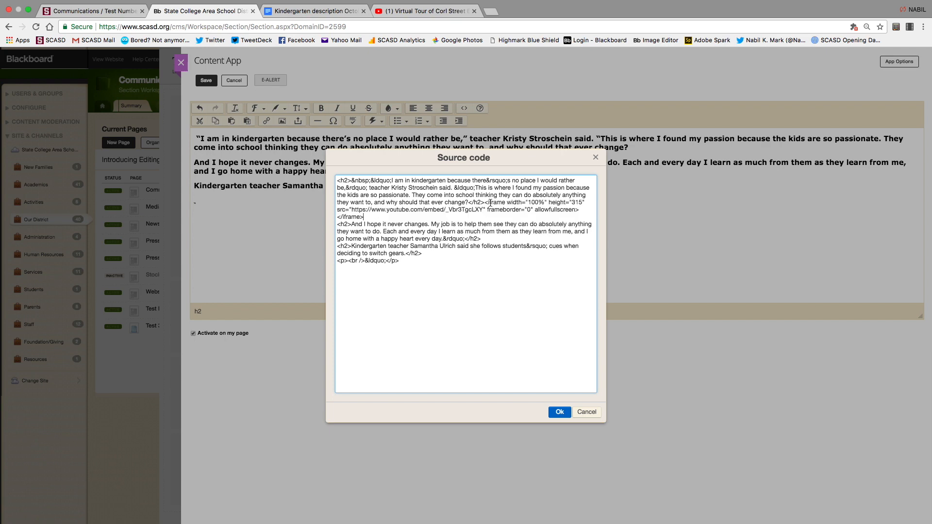
click(559, 412)
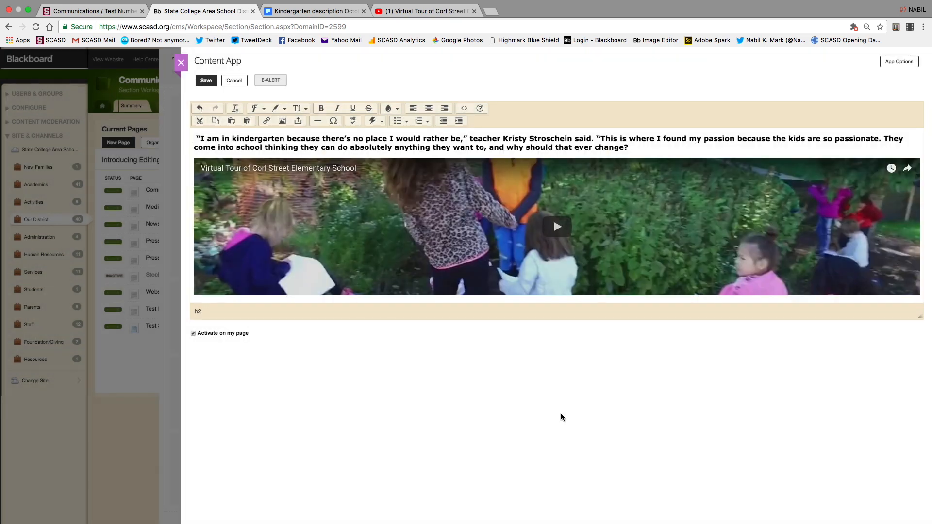
scroll(414, 214, down, 5)
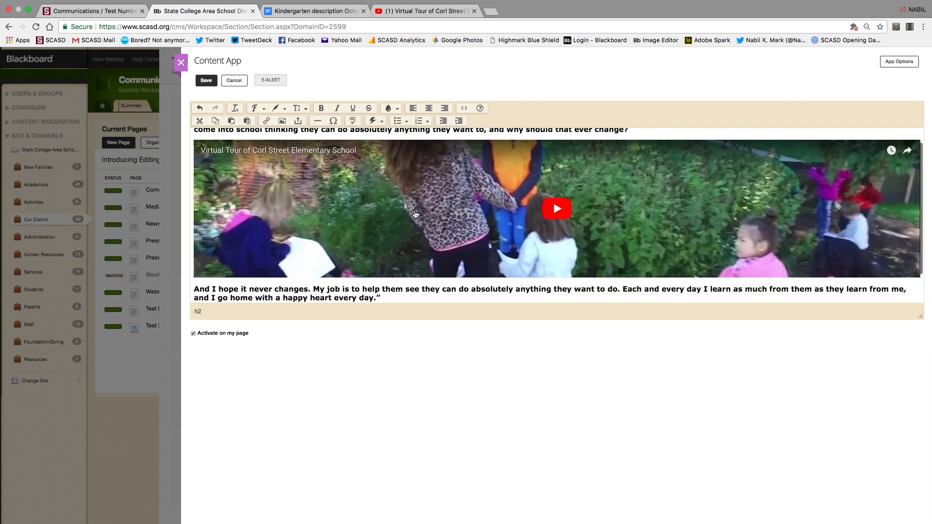
scroll(415, 214, up, 5)
scroll(415, 214, down, 1)
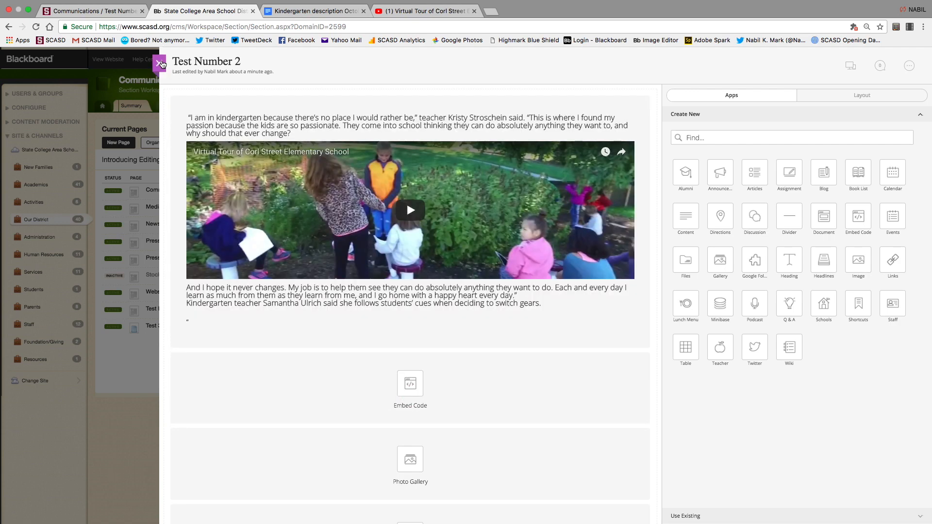
In Test 3's content app, add the line 'woev'en' below Header and save.
click(160, 62)
click(163, 347)
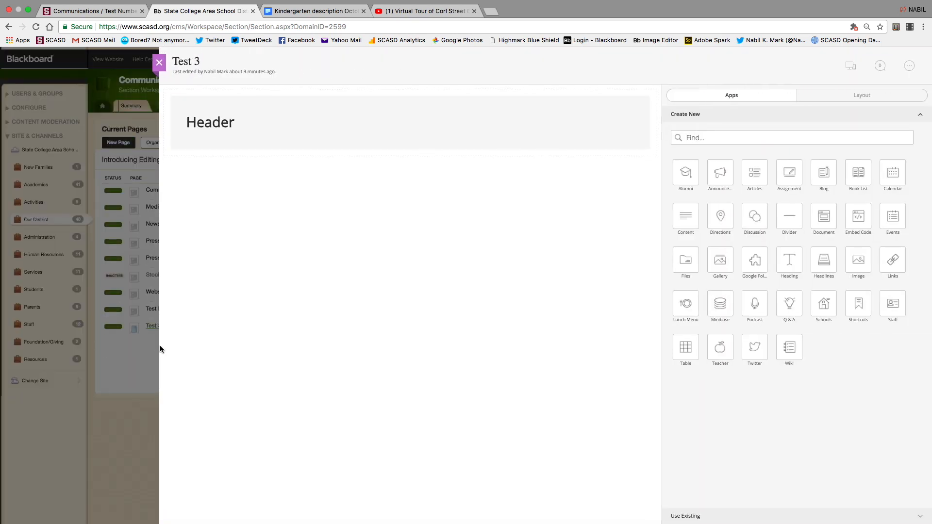
click(410, 124)
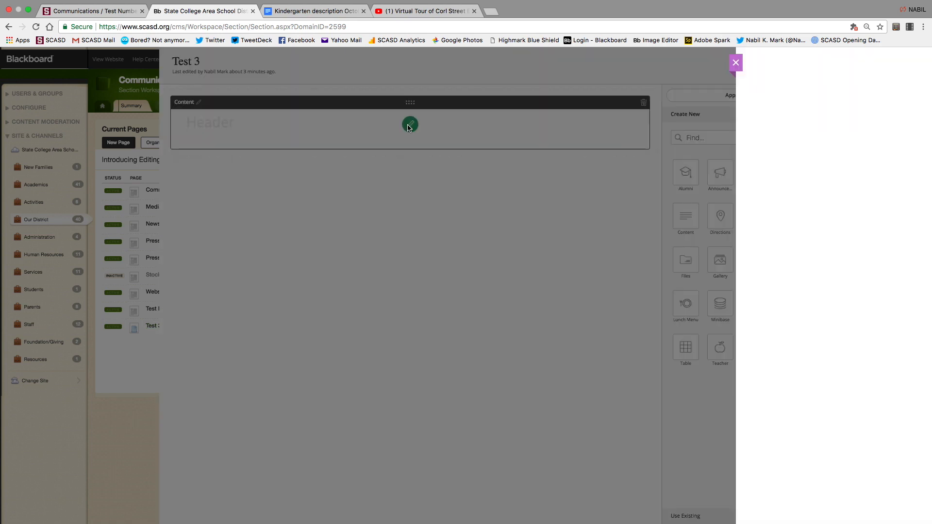
key(Return)
key(Return)
text(woev'en)
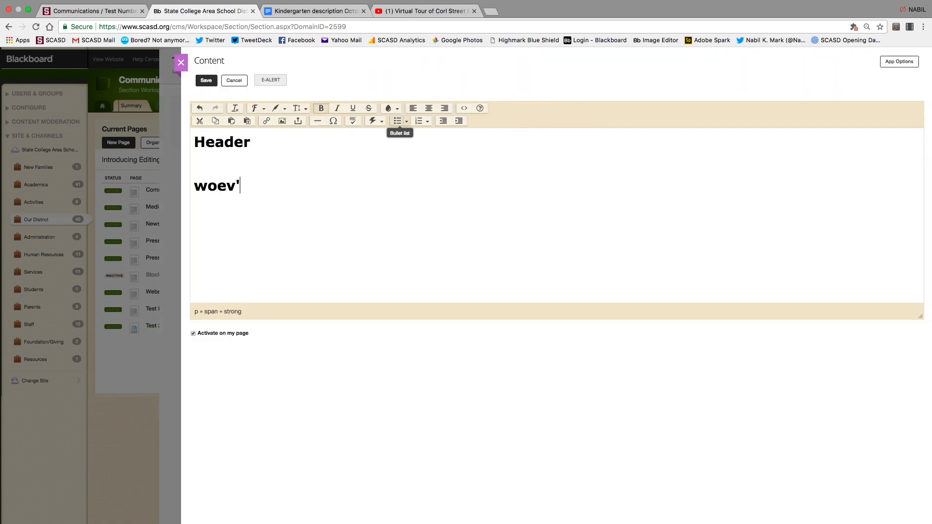
click(205, 81)
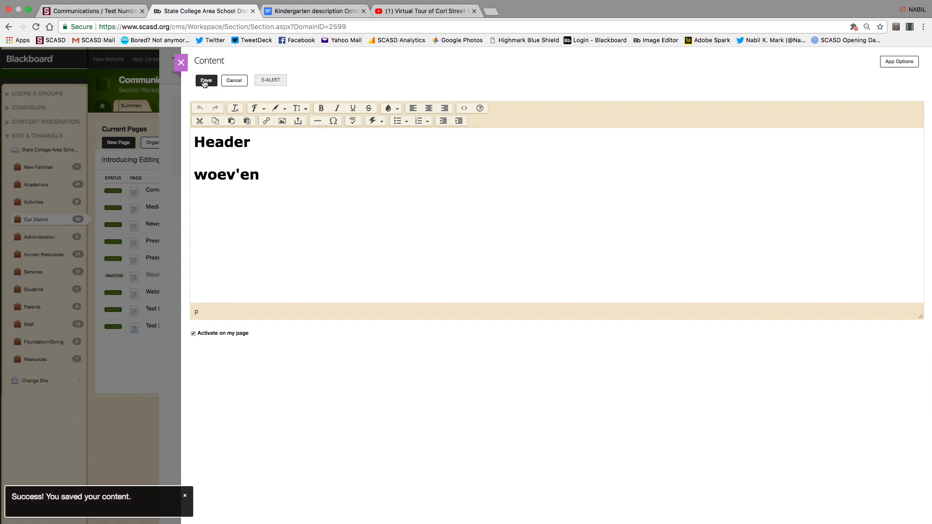
click(180, 63)
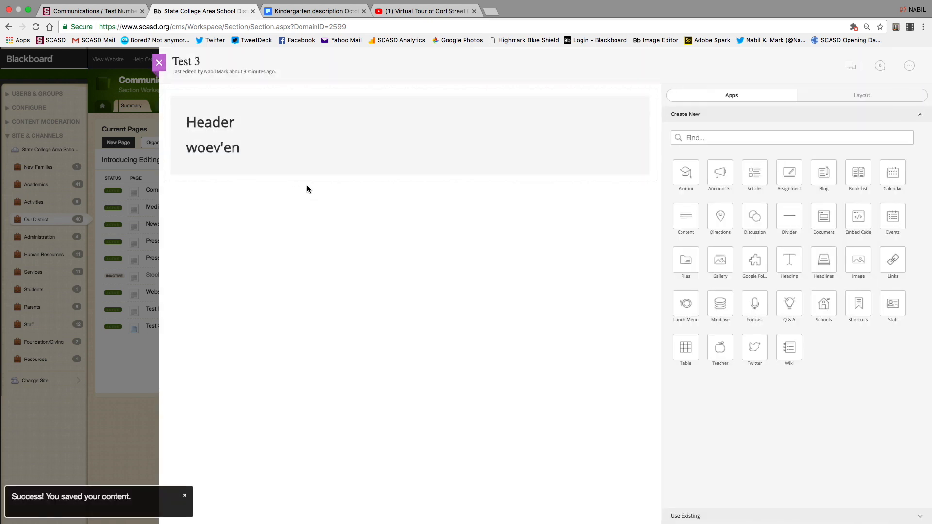
Rename Test 3's content app title to 'RP Third Grad', fixing a typo.
mouse_move(224, 113)
click(199, 102)
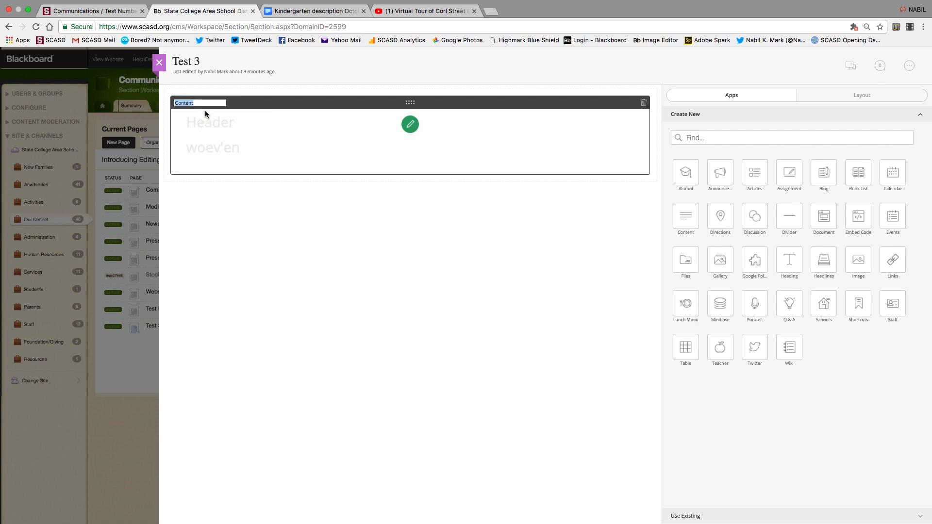
text(RP Thrid G)
key(BackSpace)
text(ird Grad)
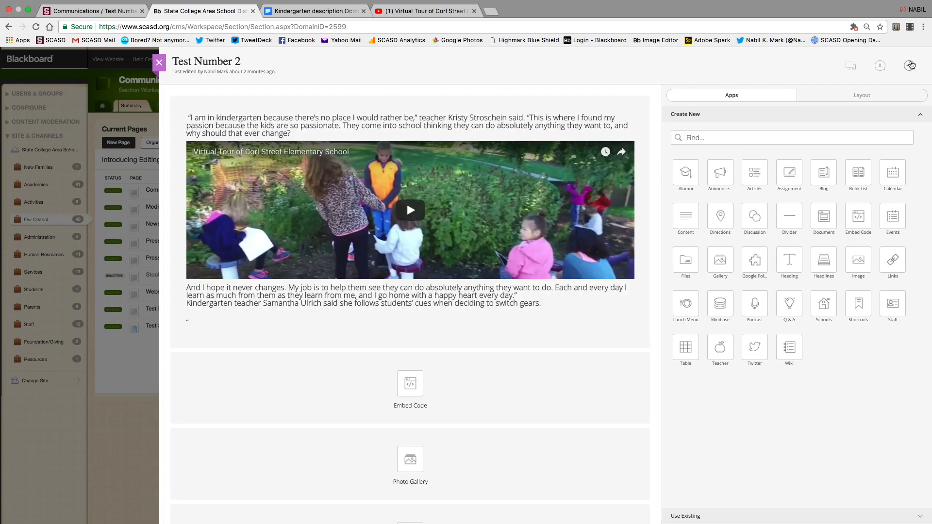
Assign one searched user account as Test Number 2's only viewer, then close the editor.
click(910, 65)
click(883, 107)
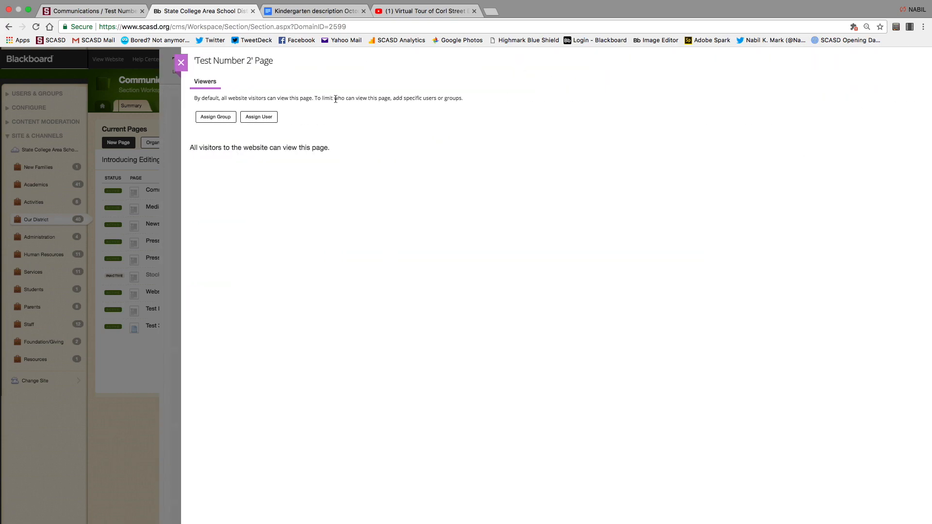
click(253, 119)
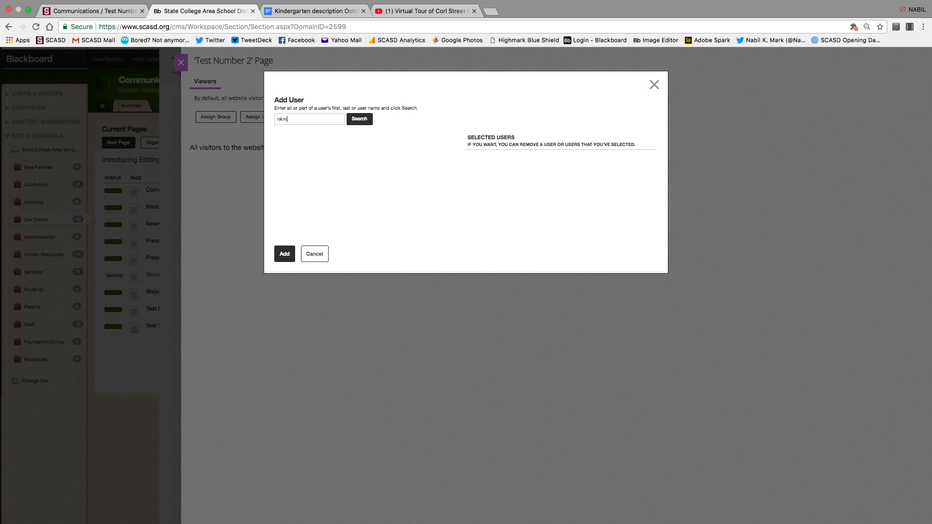
text(nkm13)
click(359, 119)
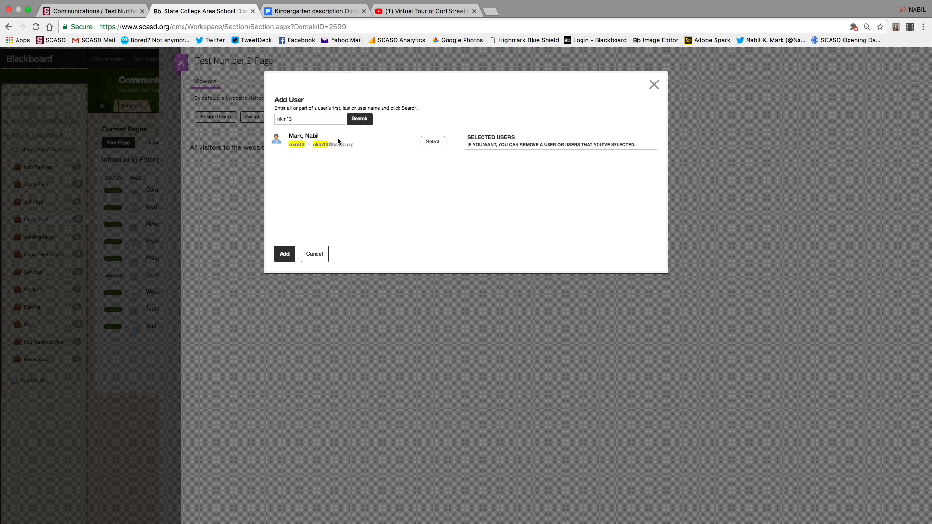
click(429, 142)
click(284, 254)
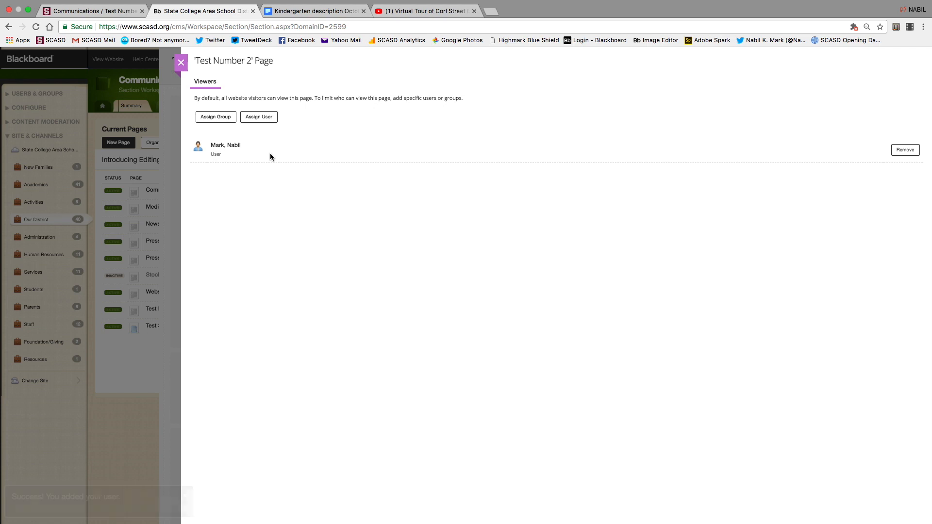
click(181, 62)
click(154, 65)
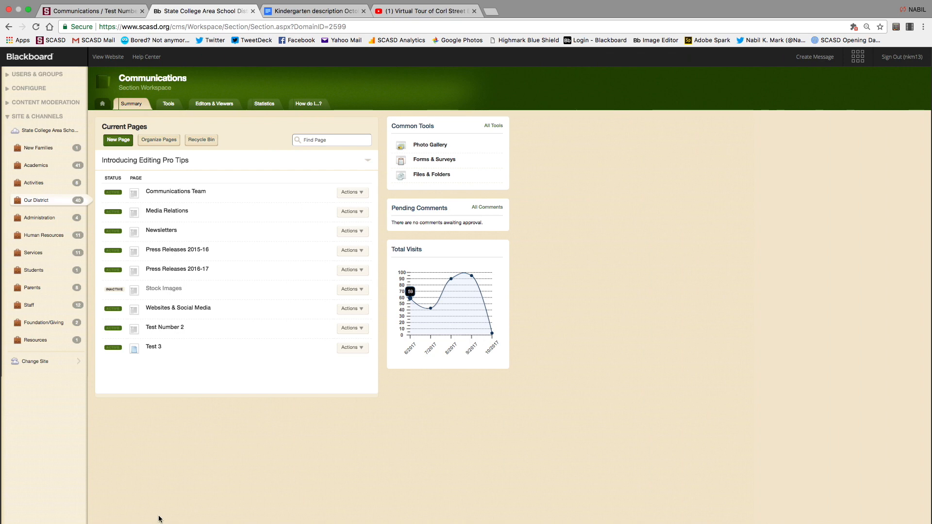
Add a new Blank Page type page named 'Test 45' via Save & Continue.
click(126, 149)
click(371, 129)
text(Test )
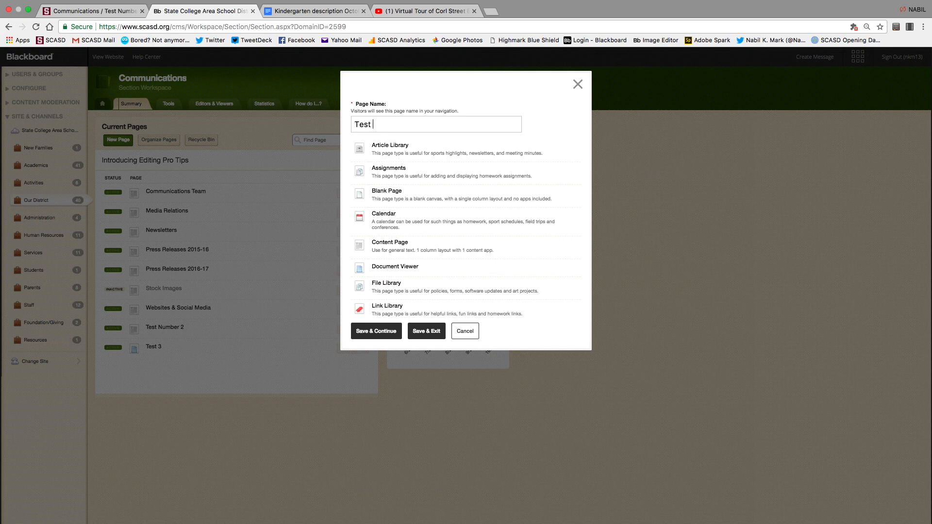
text(45)
click(399, 244)
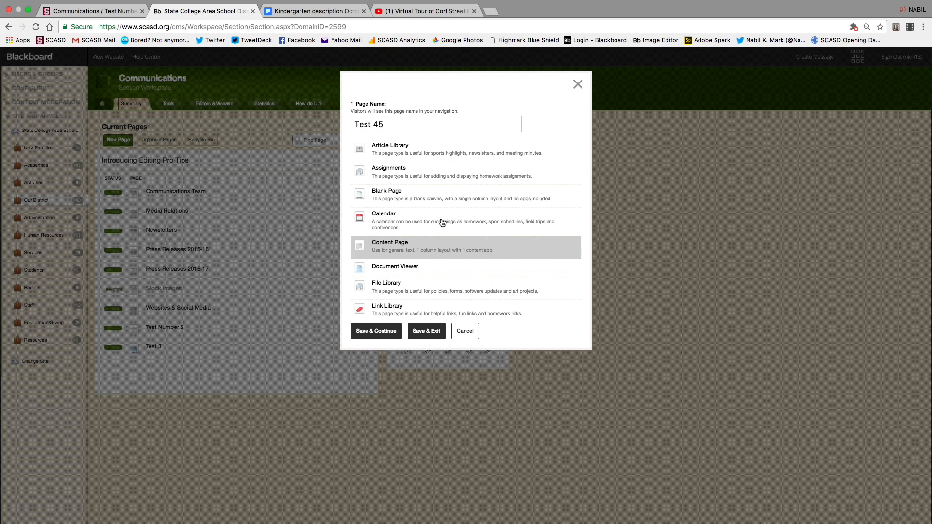
click(395, 194)
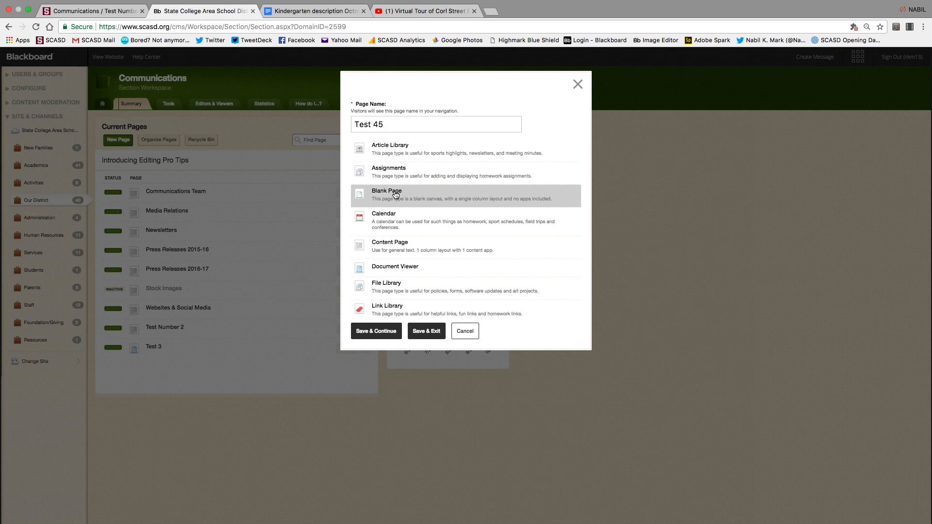
click(384, 331)
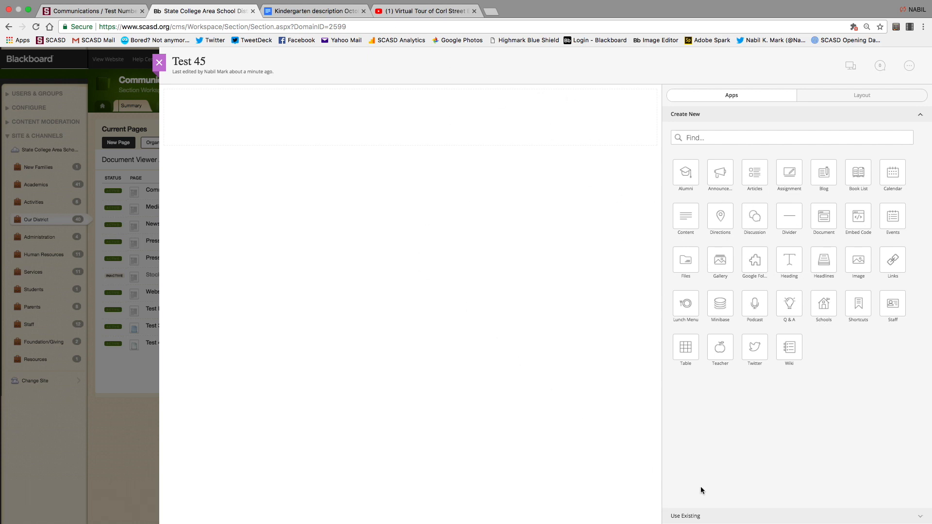
Filter existing apps to Content, drag the Mount Nittany song Content App onto Test 45, then close.
click(686, 519)
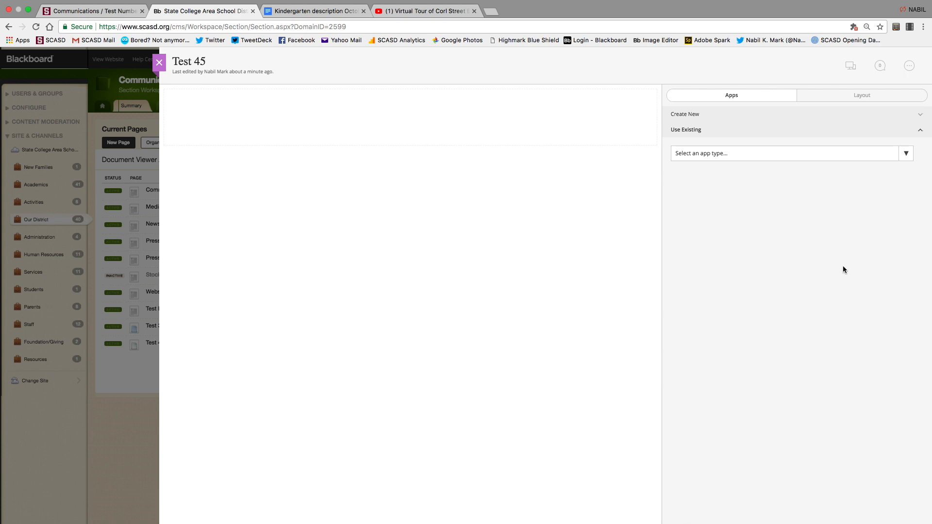
click(905, 153)
scroll(793, 181, down, 4)
scroll(793, 181, down, 2)
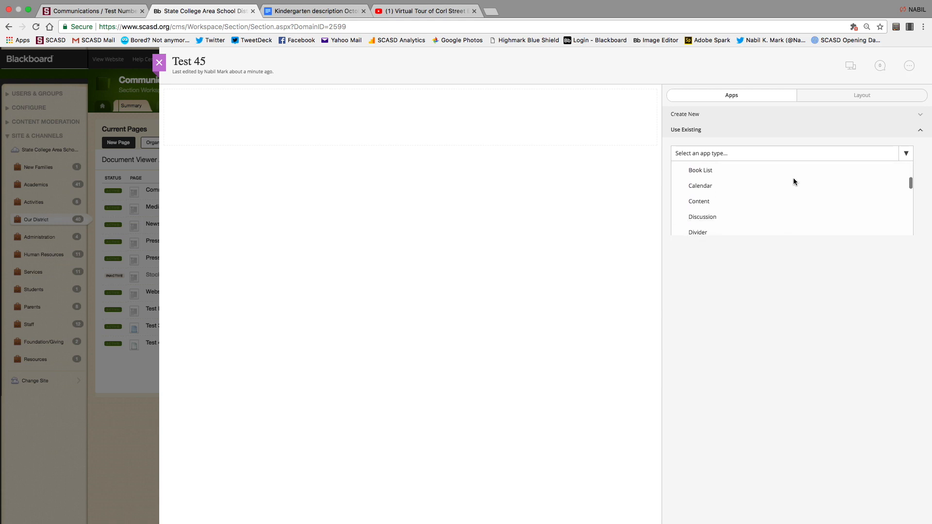
click(704, 202)
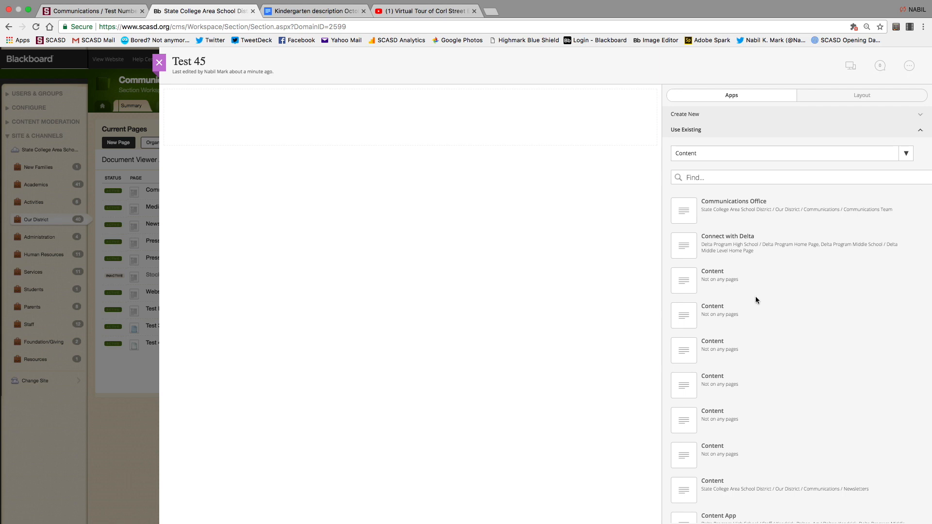
scroll(734, 371, down, 4)
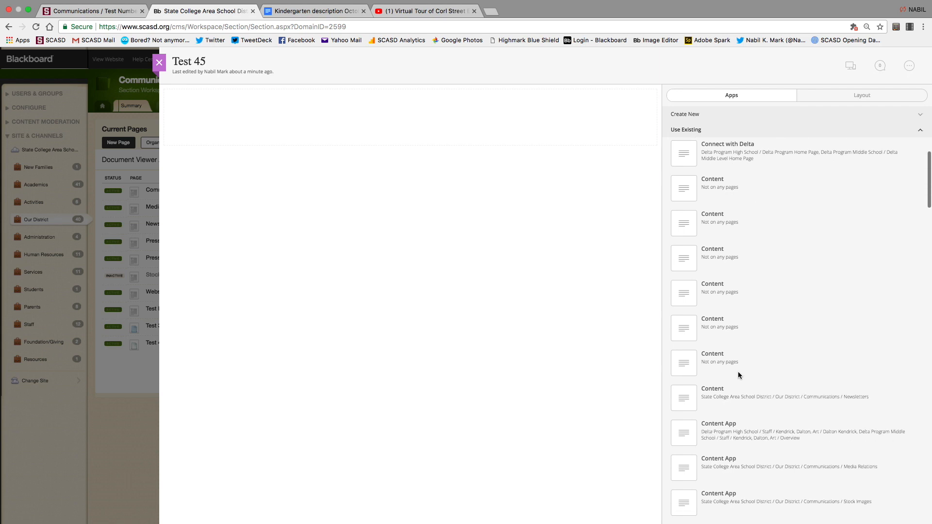
scroll(738, 375, down, 20)
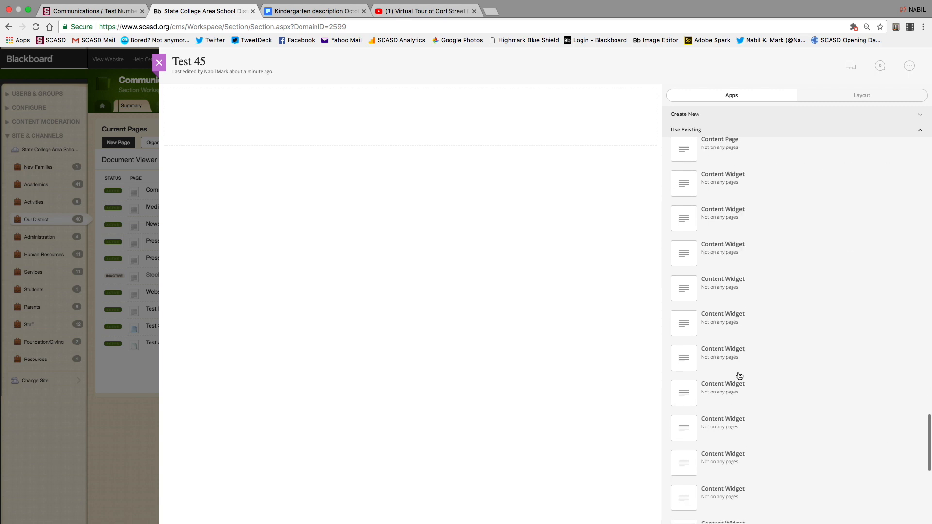
scroll(739, 376, up, 10)
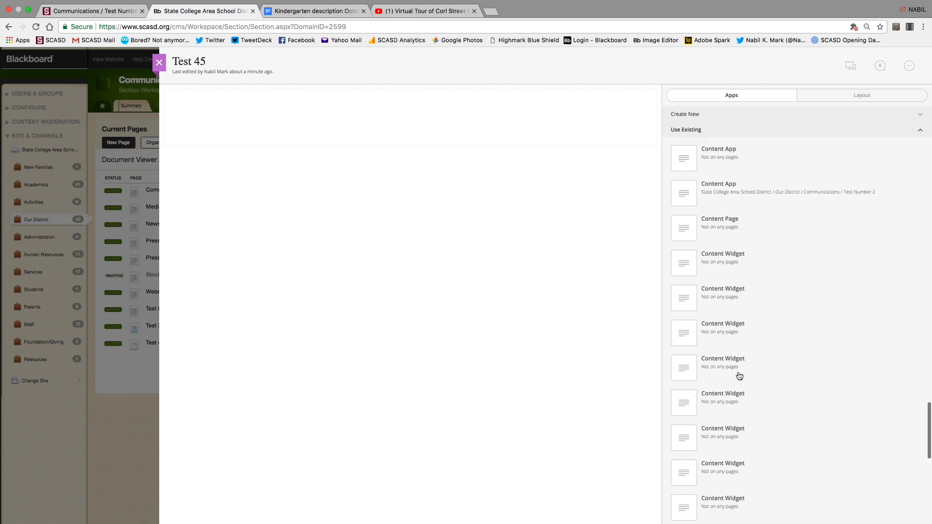
scroll(739, 376, up, 5)
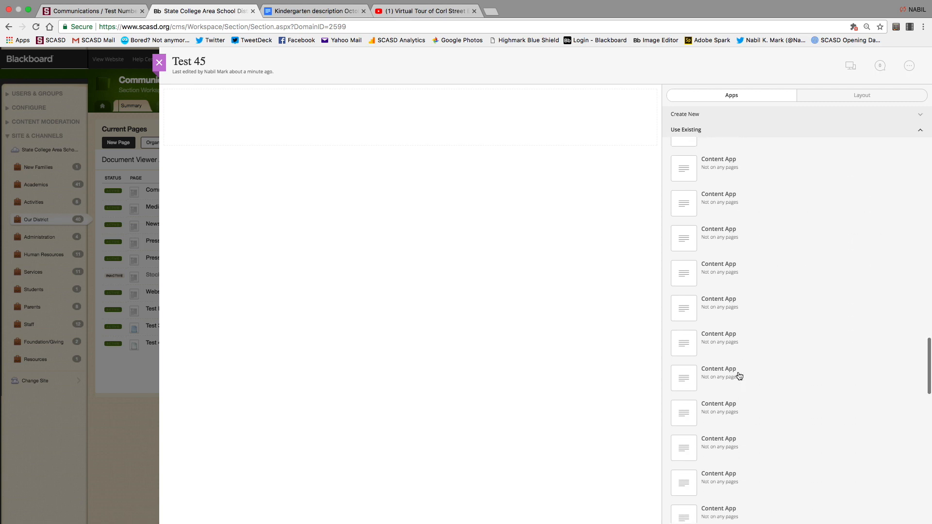
scroll(739, 376, up, 6)
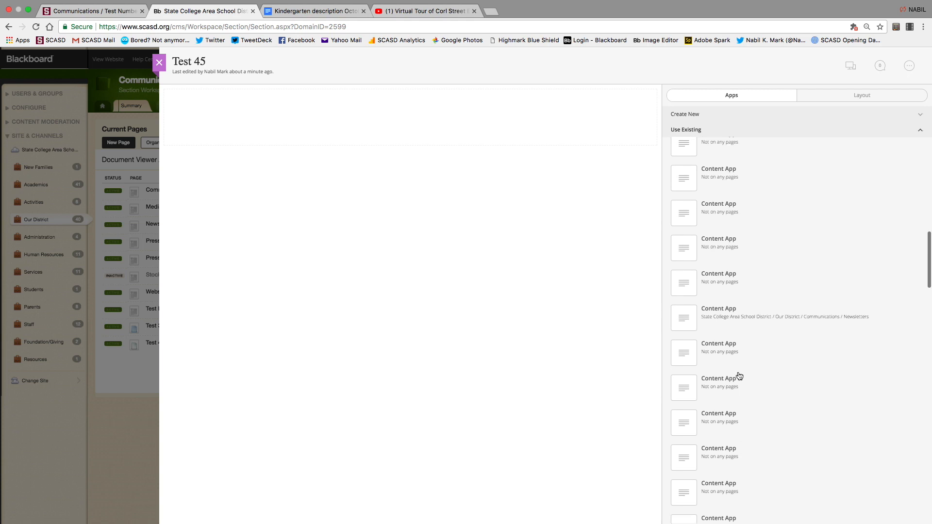
drag(684, 154, 470, 115)
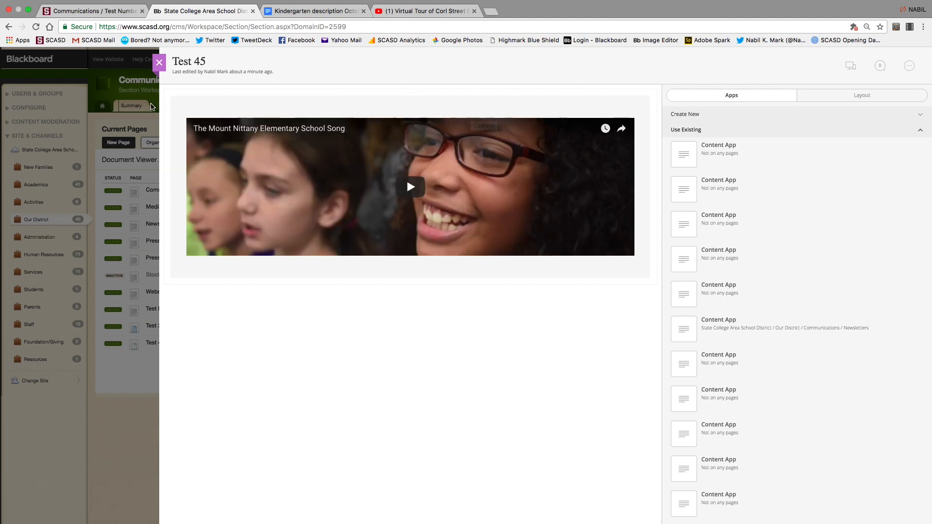
click(159, 62)
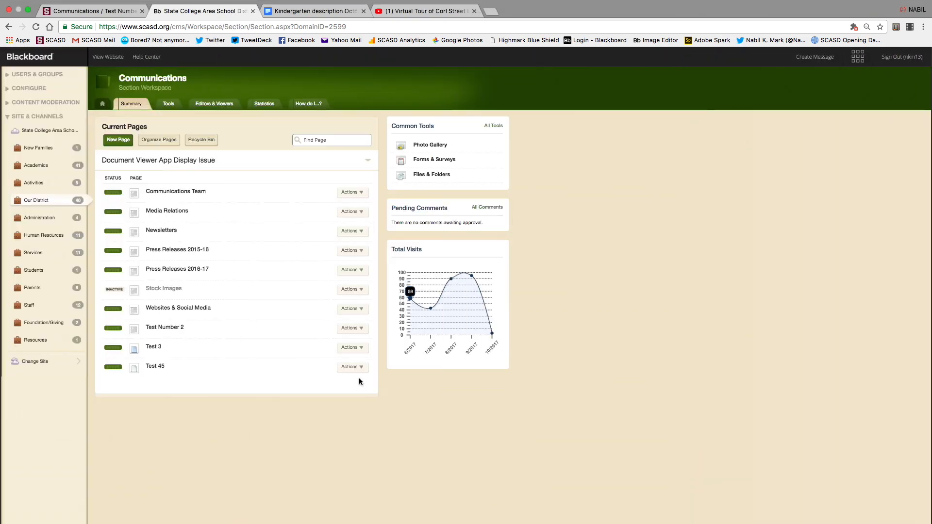
Play the Mount Nittany song video in Test 45's Content App, then go to the district site.
click(159, 365)
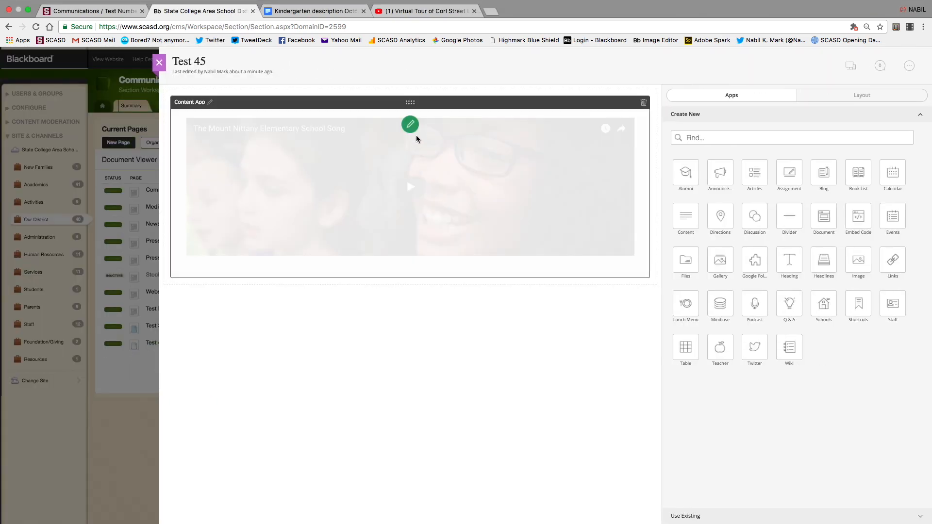
click(411, 126)
click(418, 172)
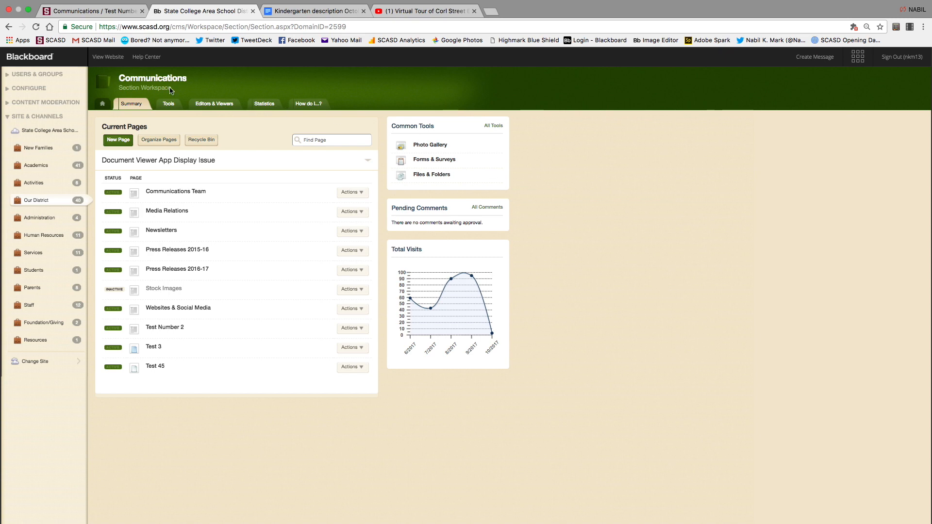
click(102, 104)
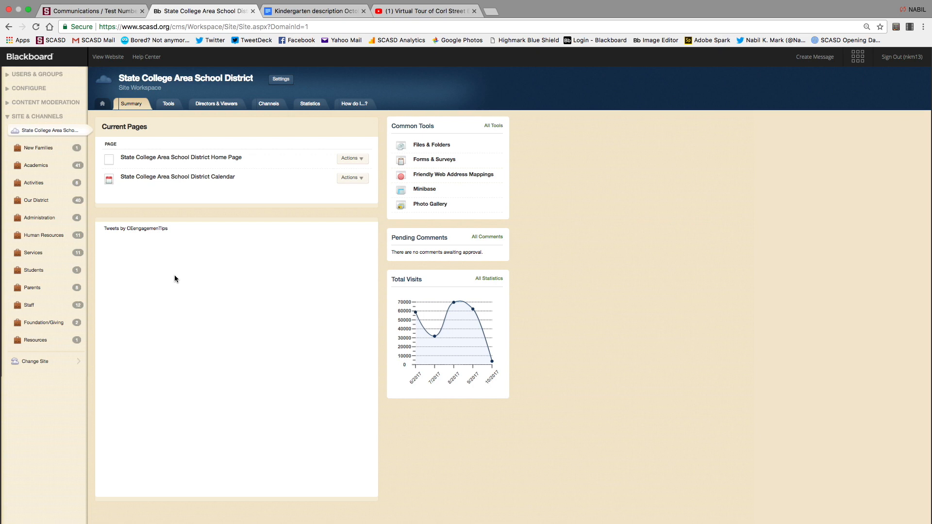
Open the district Calendar page's October 2017 calendar for editing and begin a New Event.
click(98, 111)
click(42, 132)
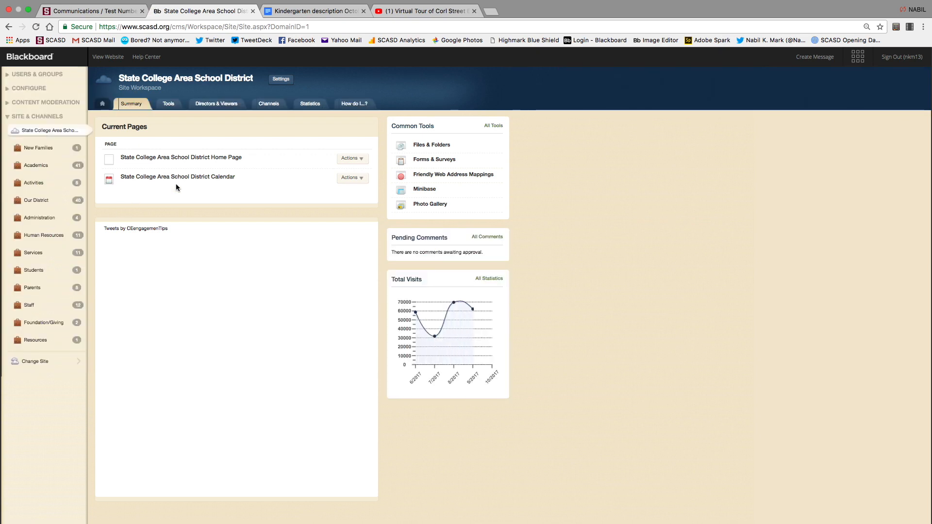
click(197, 177)
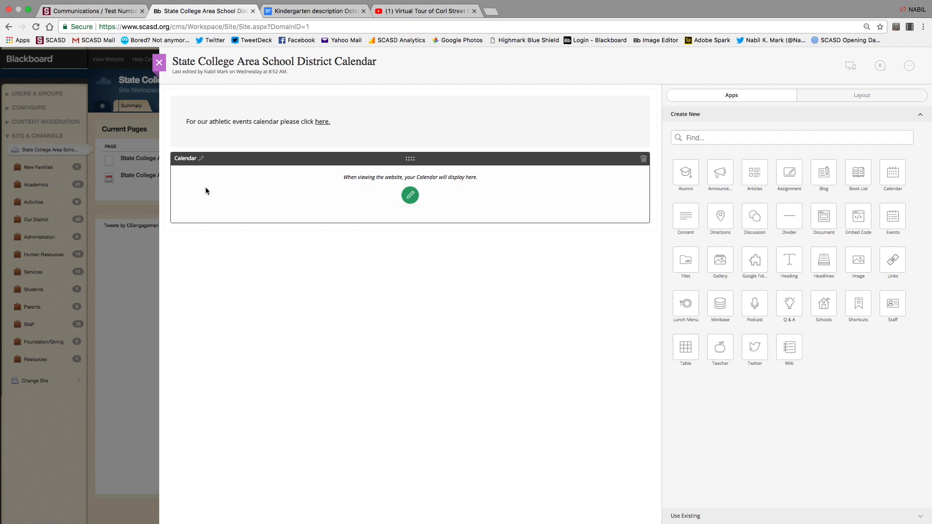
click(410, 195)
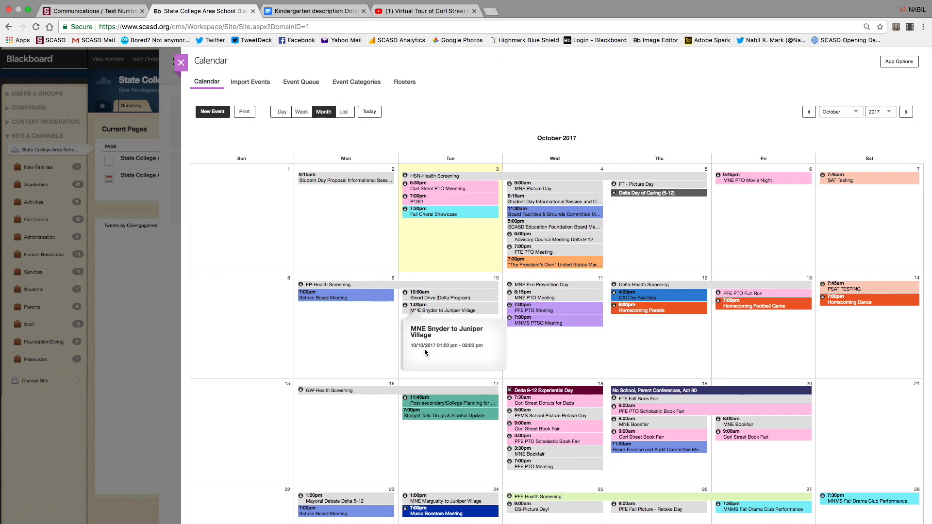
click(213, 112)
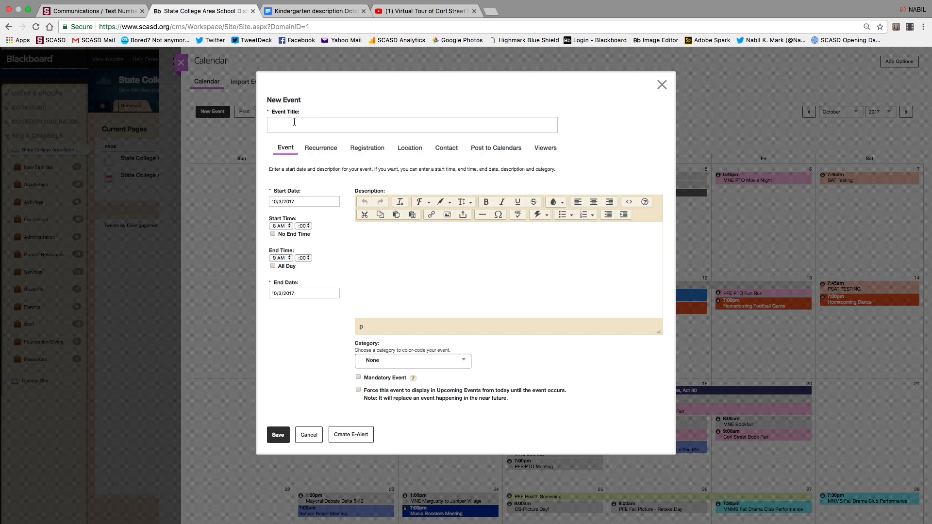
Enter 'MNE PTO Meeting' as the event title, fixing the typos.
text(MNE PTO Meeting)
Copy the title 'MNE PTO Meeting' into the event Description.
click(382, 252)
triple_click(347, 124)
key(super+c)
click(388, 237)
key(super+v)
Date the event October 4, 2017, starting at 11 AM.
click(289, 200)
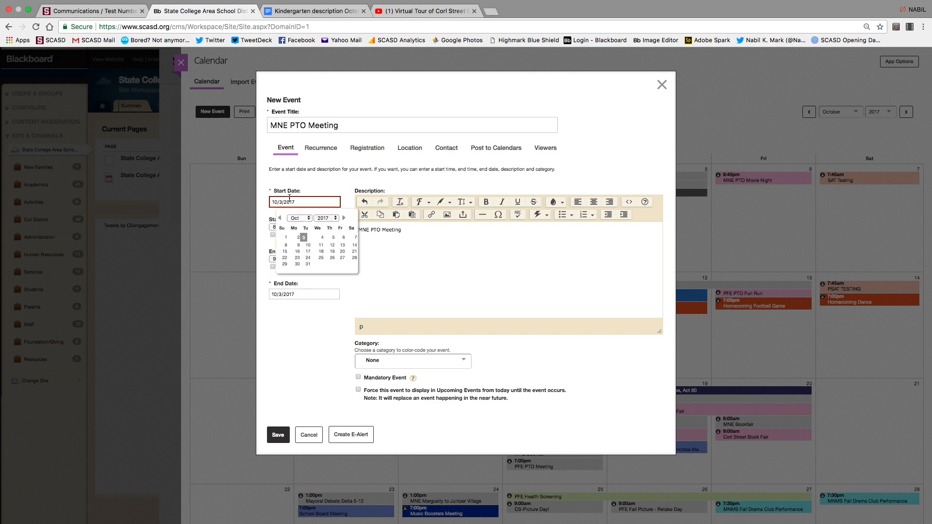
click(316, 237)
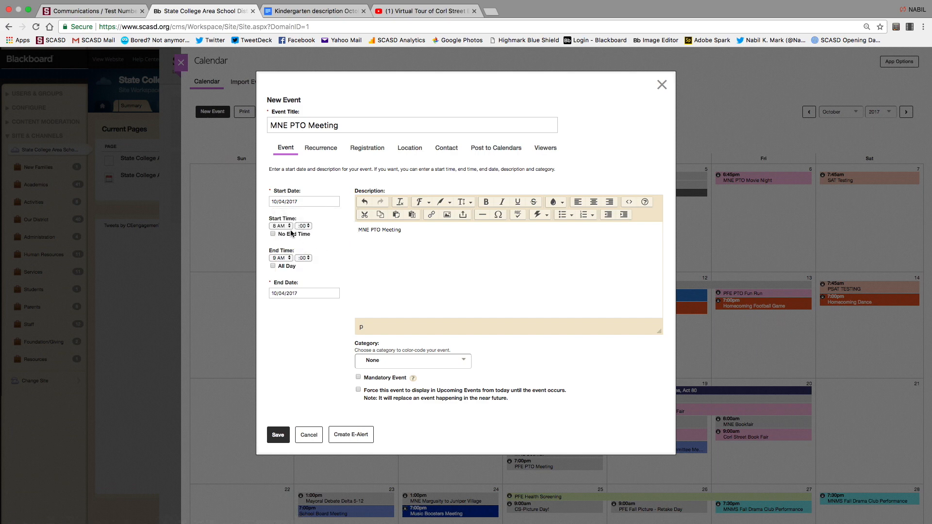
click(282, 225)
click(282, 246)
Set the event category to PTO Event.
click(465, 364)
scroll(441, 424, down, 2)
scroll(441, 427, down, 6)
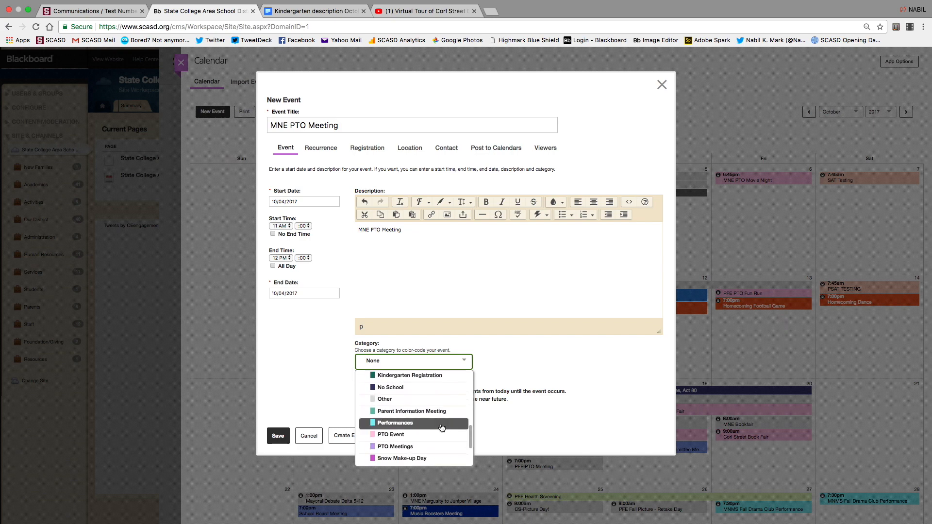
scroll(442, 427, down, 4)
scroll(441, 428, up, 2)
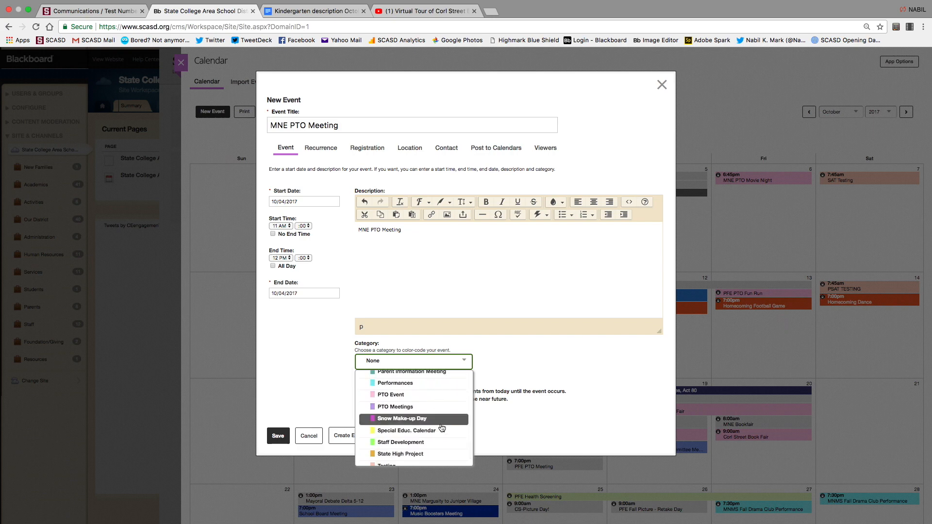
click(403, 394)
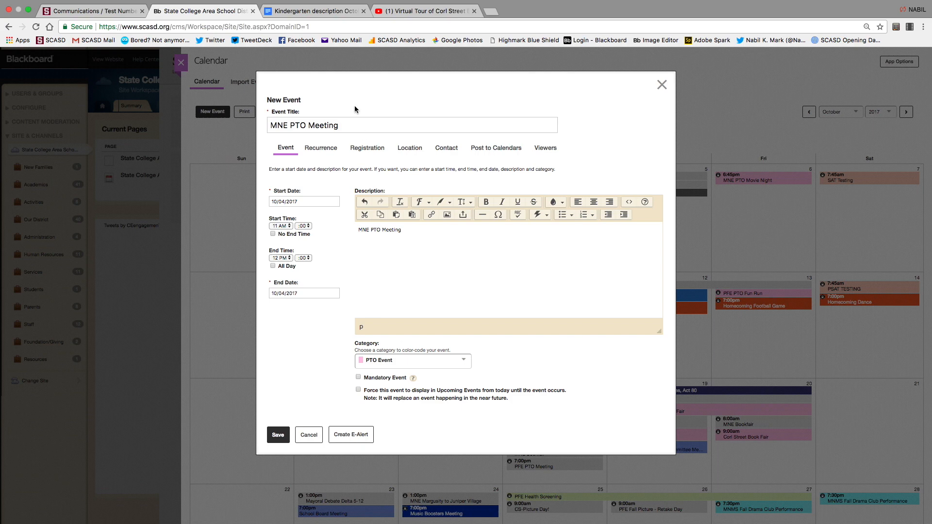
click(316, 150)
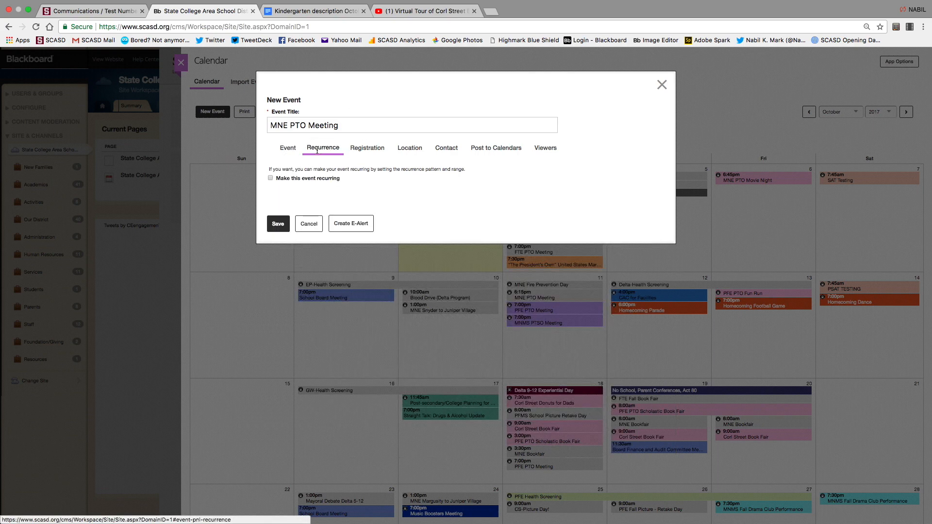
Make the event recurring and review the Registration, Location and Contact options.
click(271, 179)
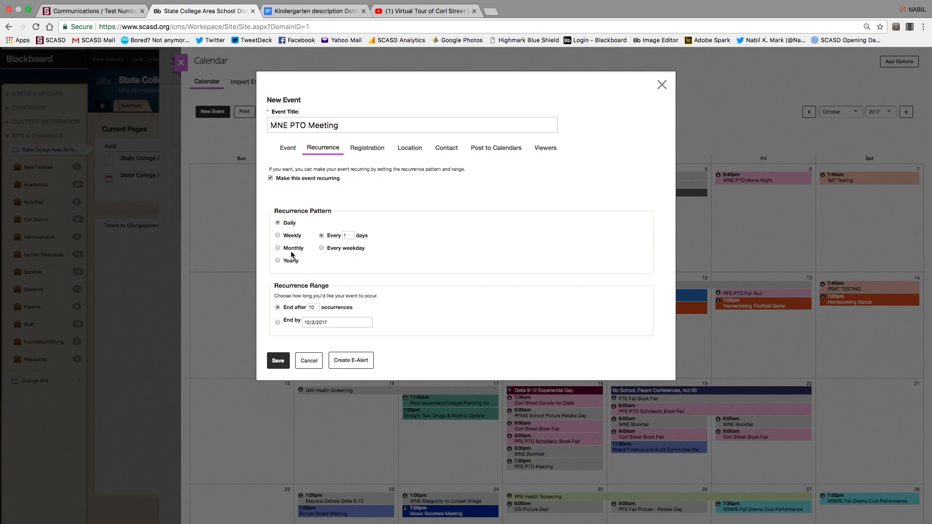
click(367, 150)
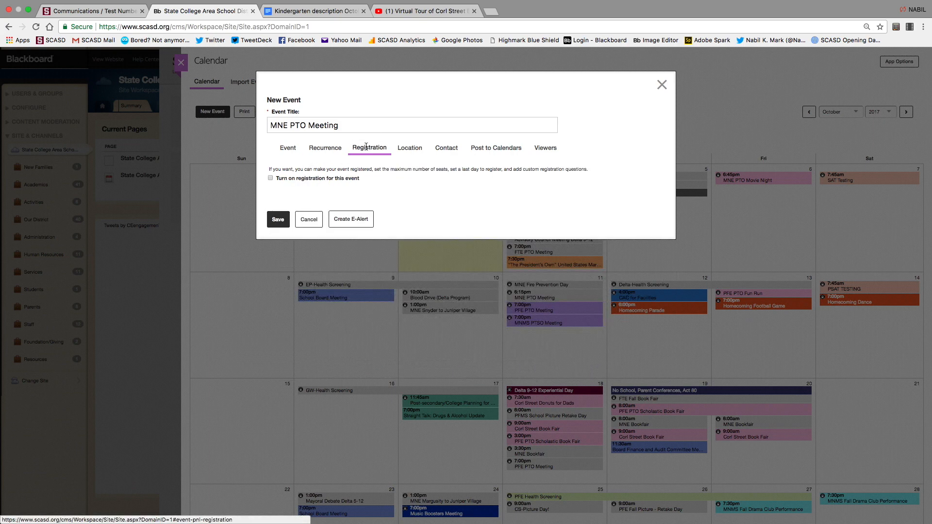
click(426, 152)
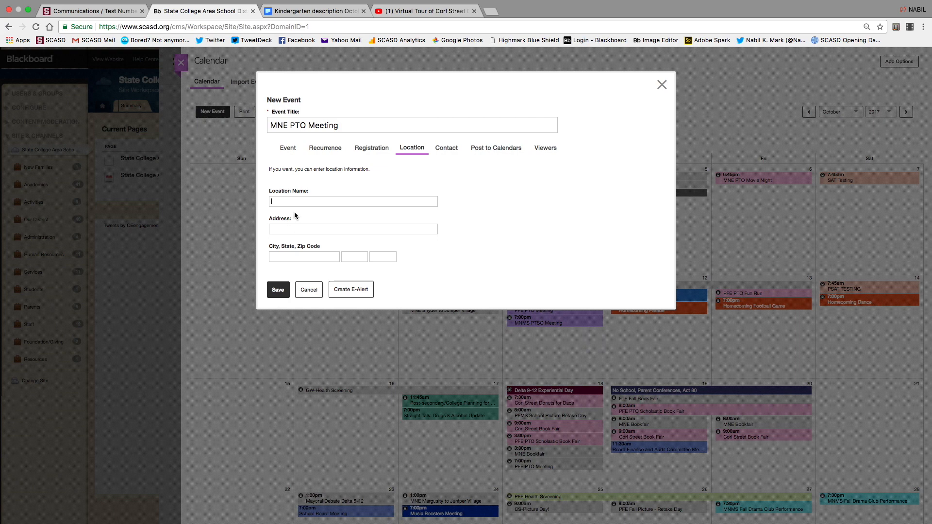
click(448, 148)
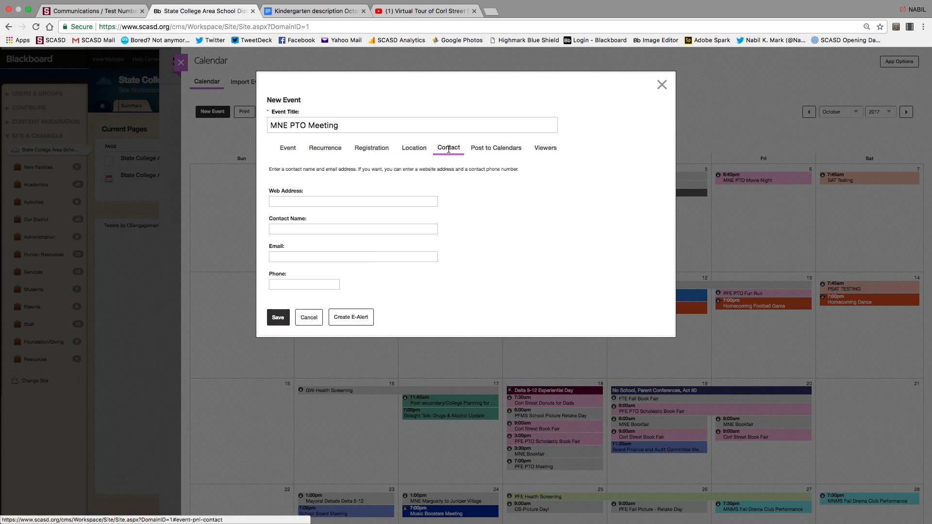
click(309, 229)
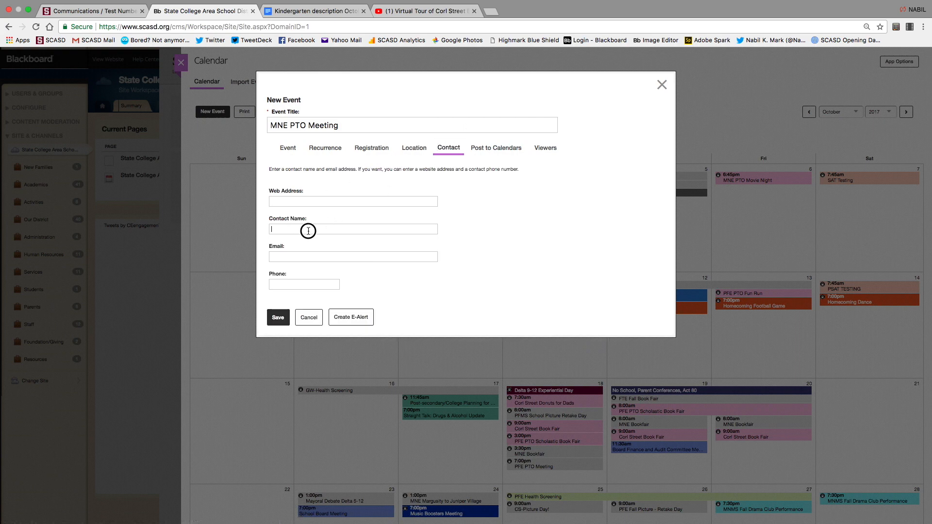
Enable posting the event to other calendars and go to Add Collections.
click(485, 151)
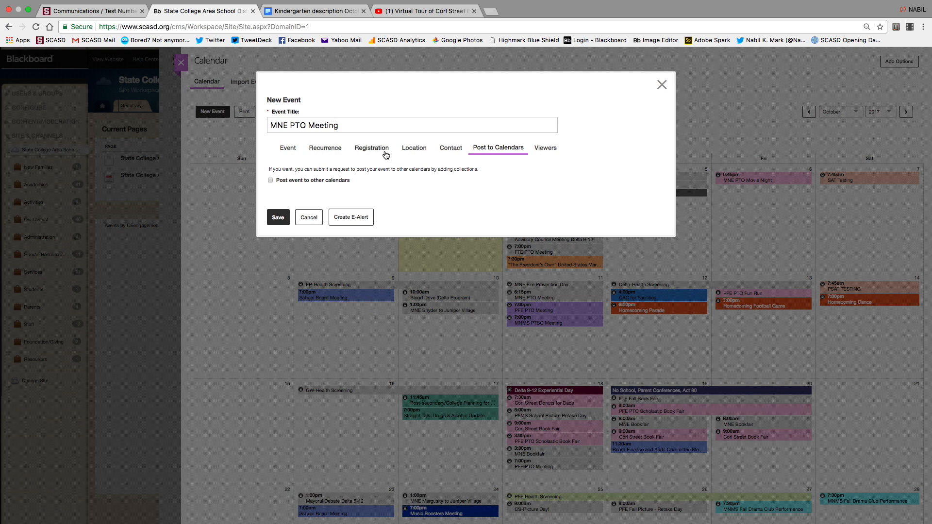
click(270, 180)
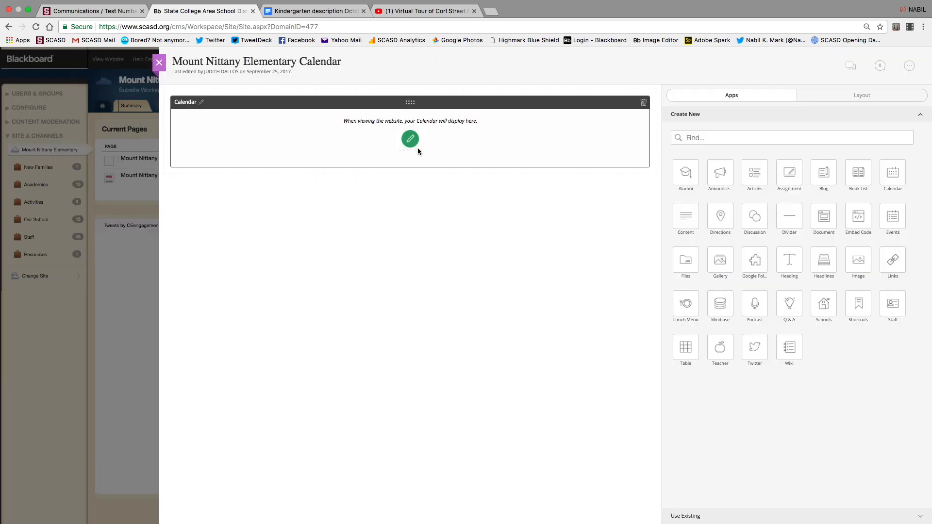
click(412, 201)
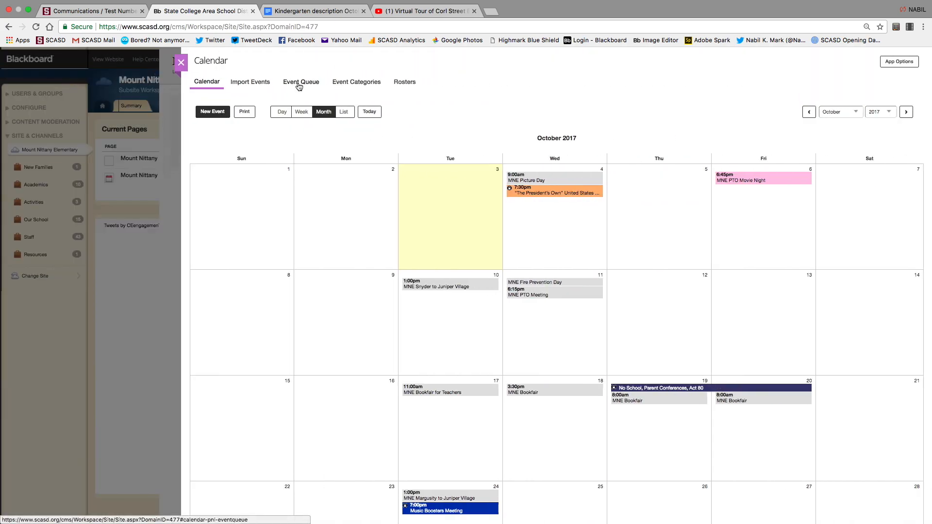
Start a new calendar event titled 'PTO'.
click(208, 113)
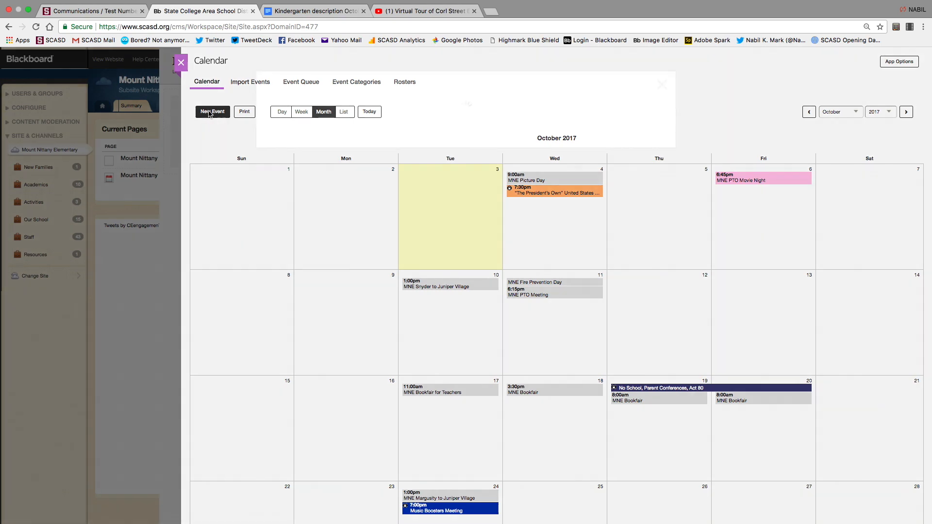
text(S)
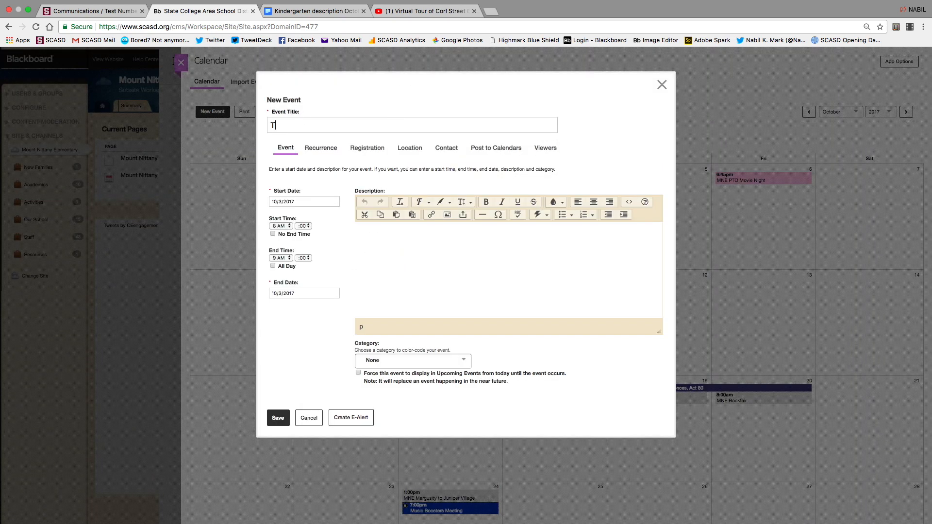
key(BackSpace)
text(PC)
key(BackSpace)
text(TO)
Post the PTO event to other calendars, including State College Area School District.
click(478, 152)
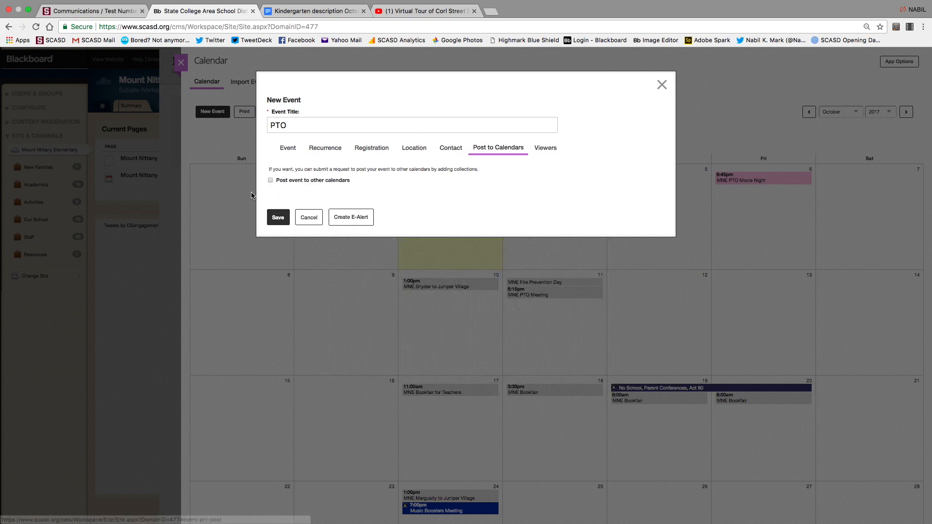
click(270, 180)
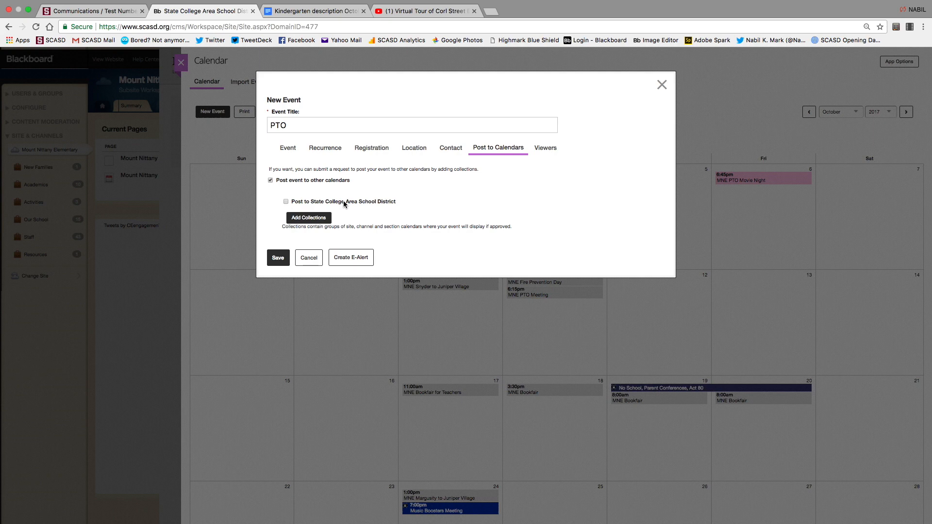
click(286, 202)
Browse the calendar collections, then cancel without adding any and discard the PTO event.
click(314, 220)
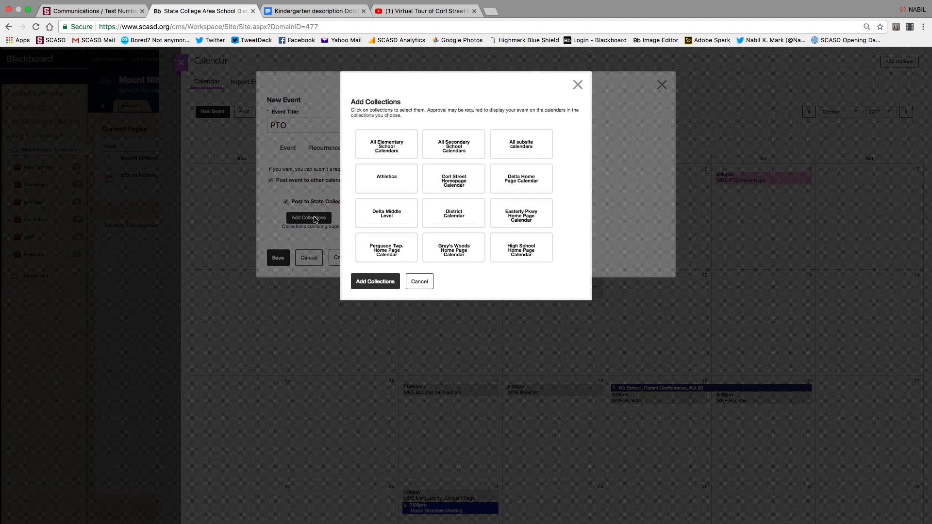
scroll(438, 203, down, 5)
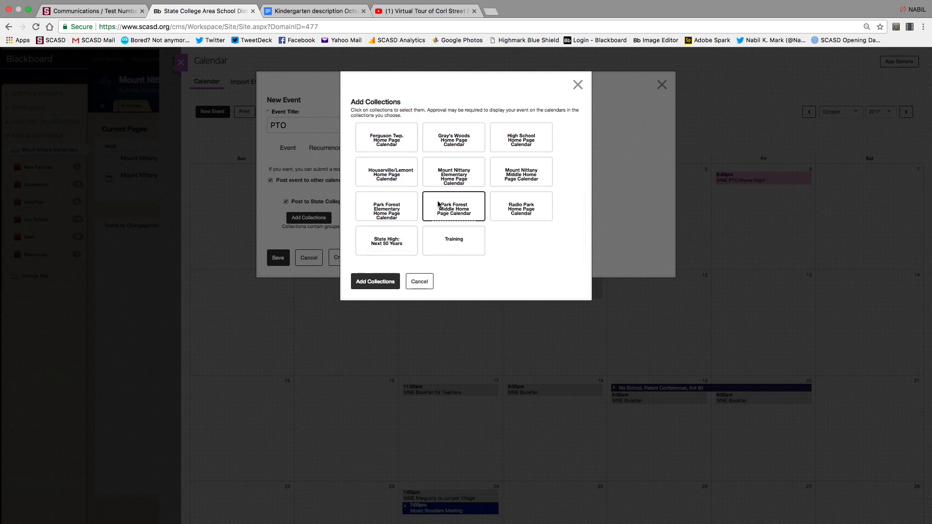
scroll(438, 204, up, 5)
scroll(438, 201, up, 1)
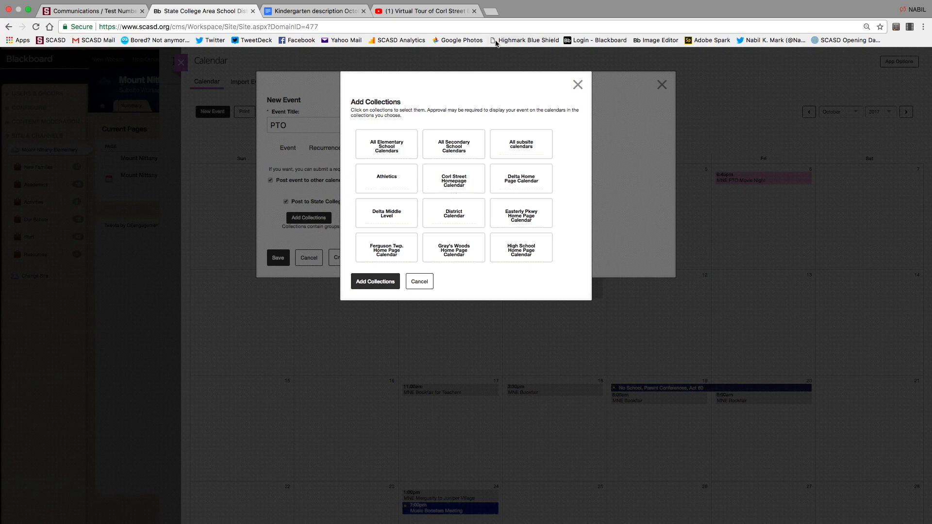
click(422, 285)
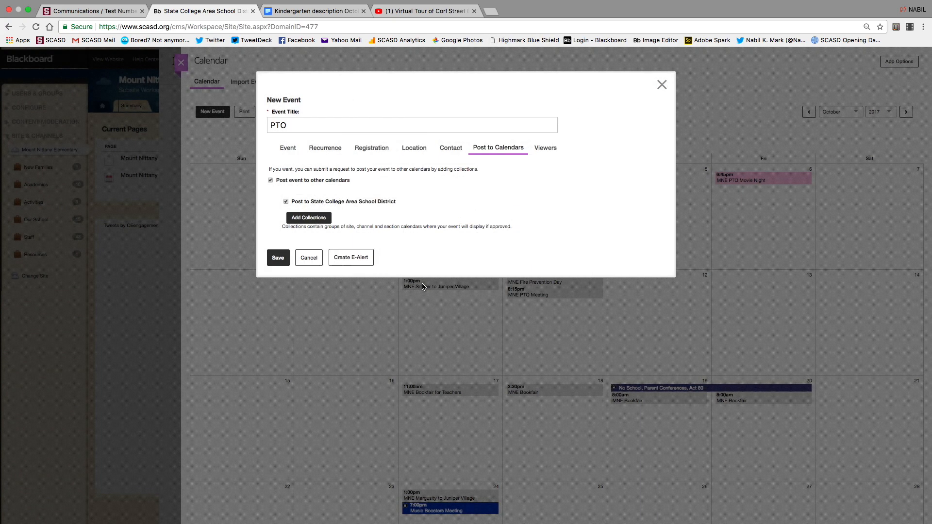
click(312, 260)
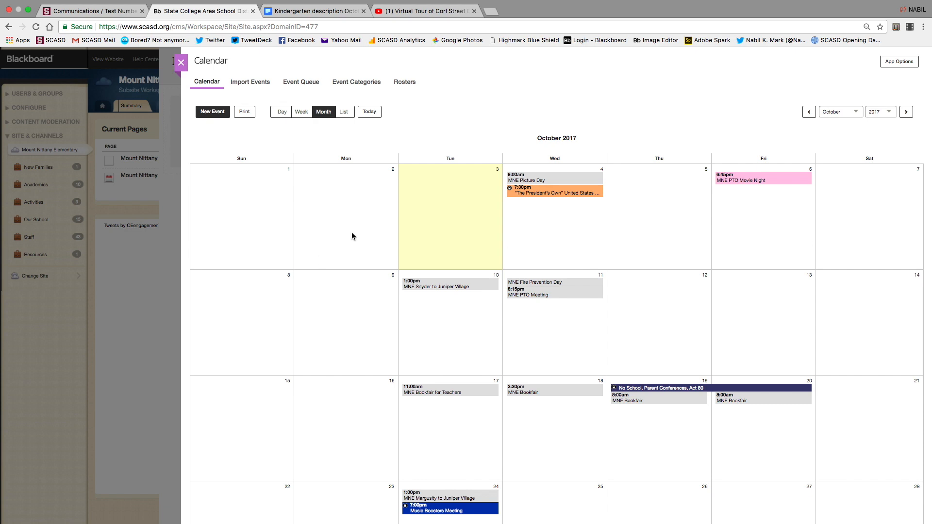